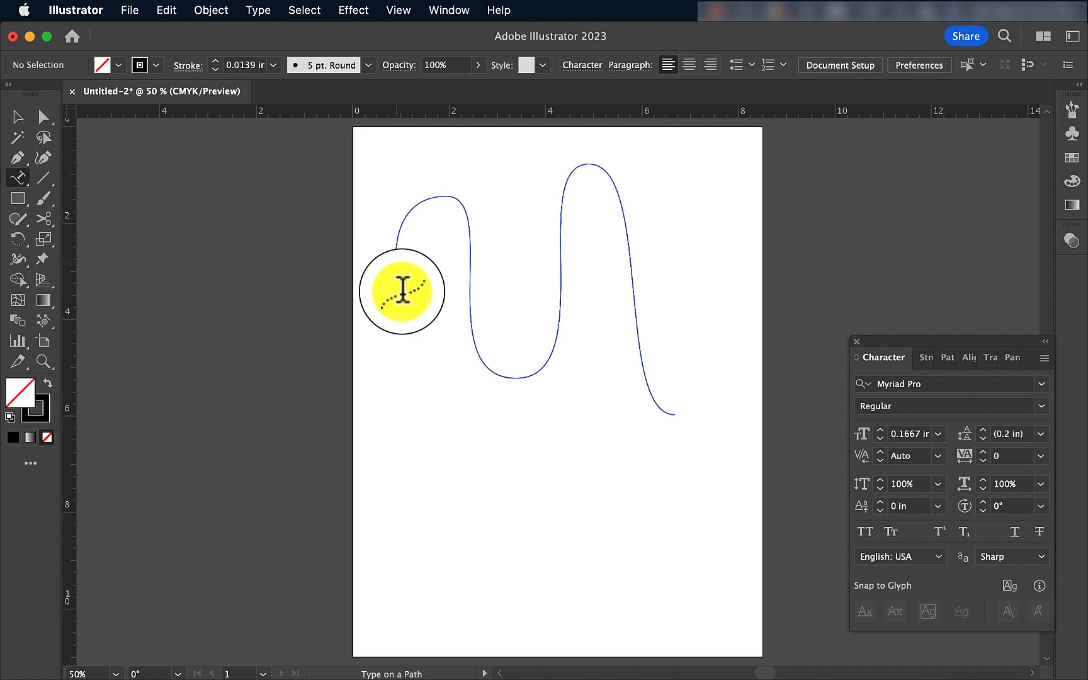
- Add the text "Hello World How are you doing?" along the wavy path and set its font size to 1.125 in
{"action": "left_click", "coordinate": [397, 252]}
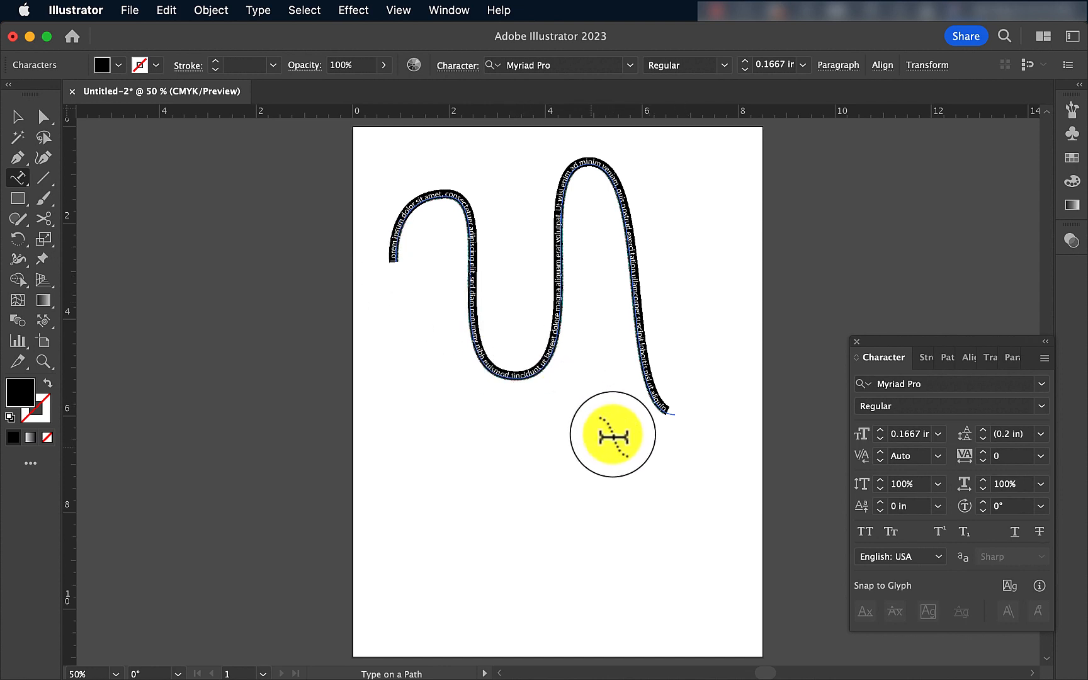
{"action": "type", "text": "He"}
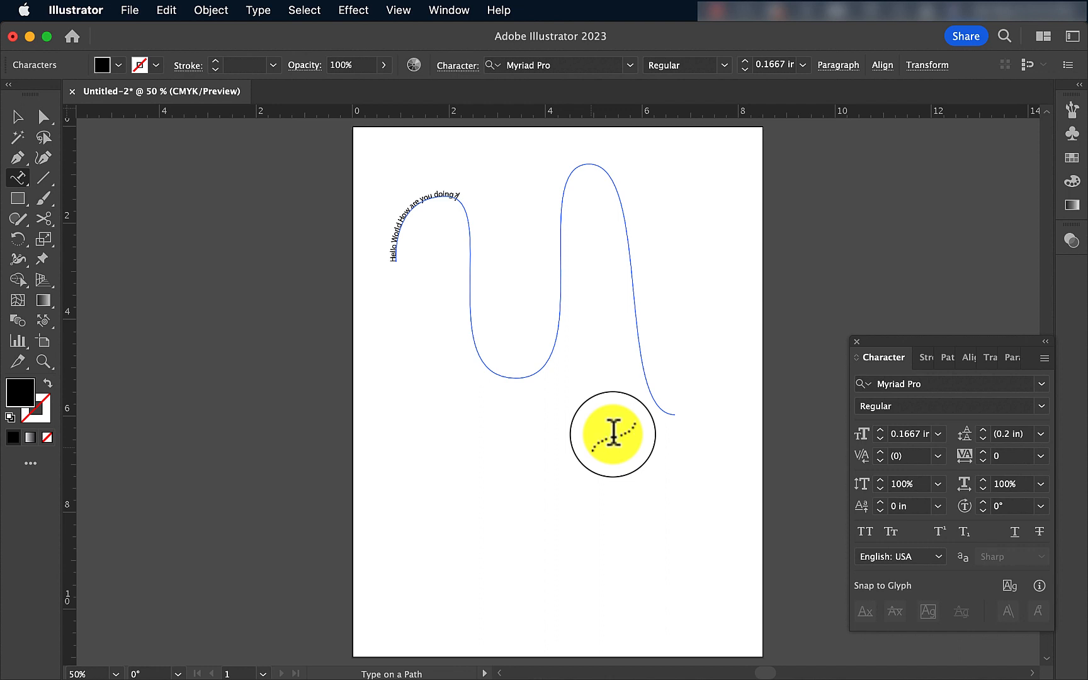
{"action": "triple_click", "coordinate": [437, 187]}
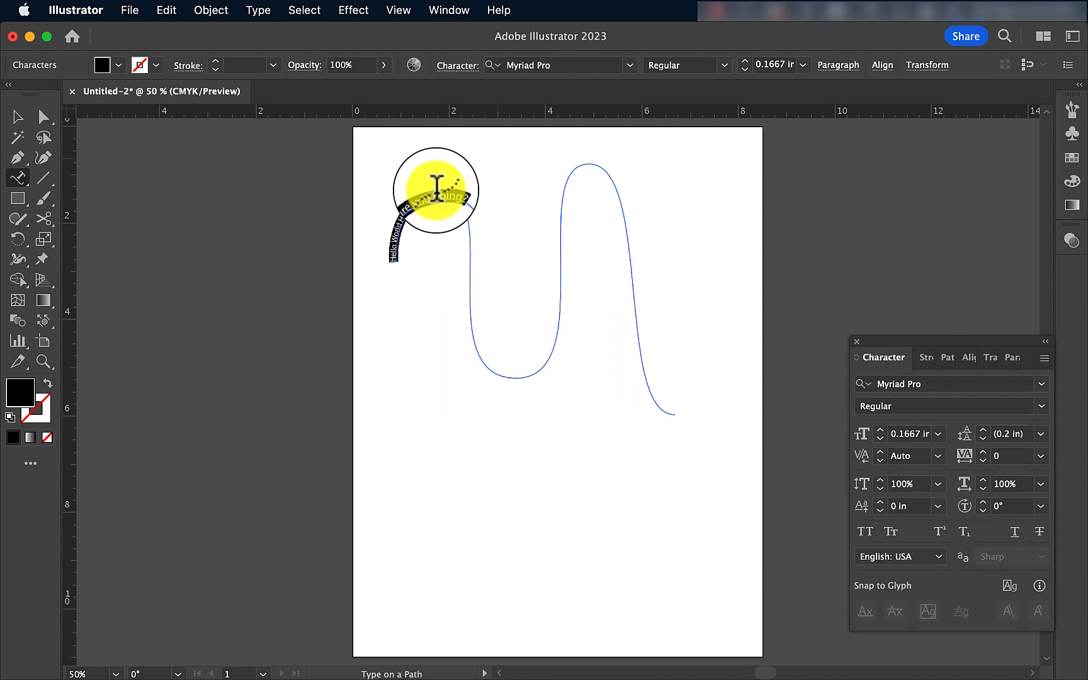
{"action": "left_click", "coordinate": [881, 433]}
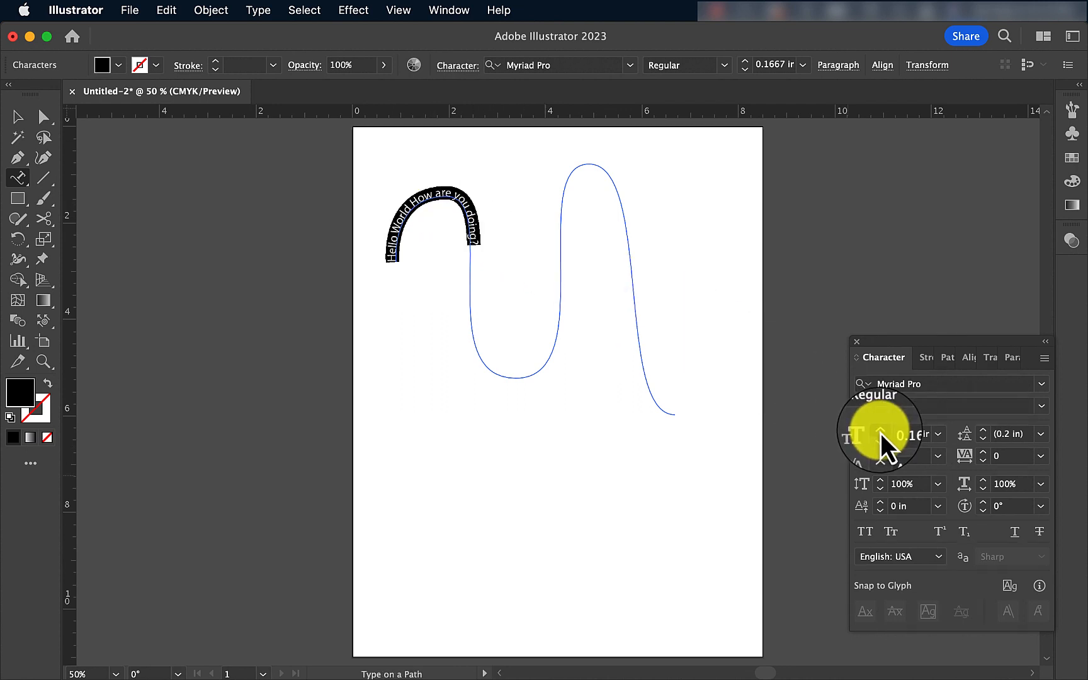
{"action": "left_click", "coordinate": [881, 433]}
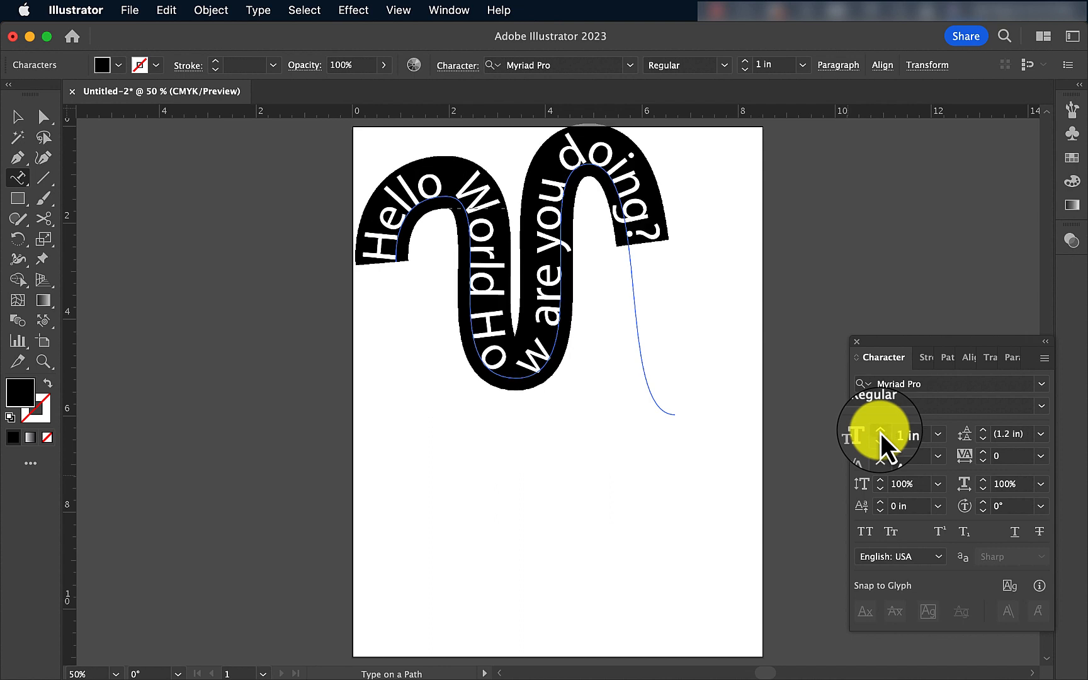
{"action": "left_click", "coordinate": [882, 433]}
{"action": "left_click", "coordinate": [881, 434]}
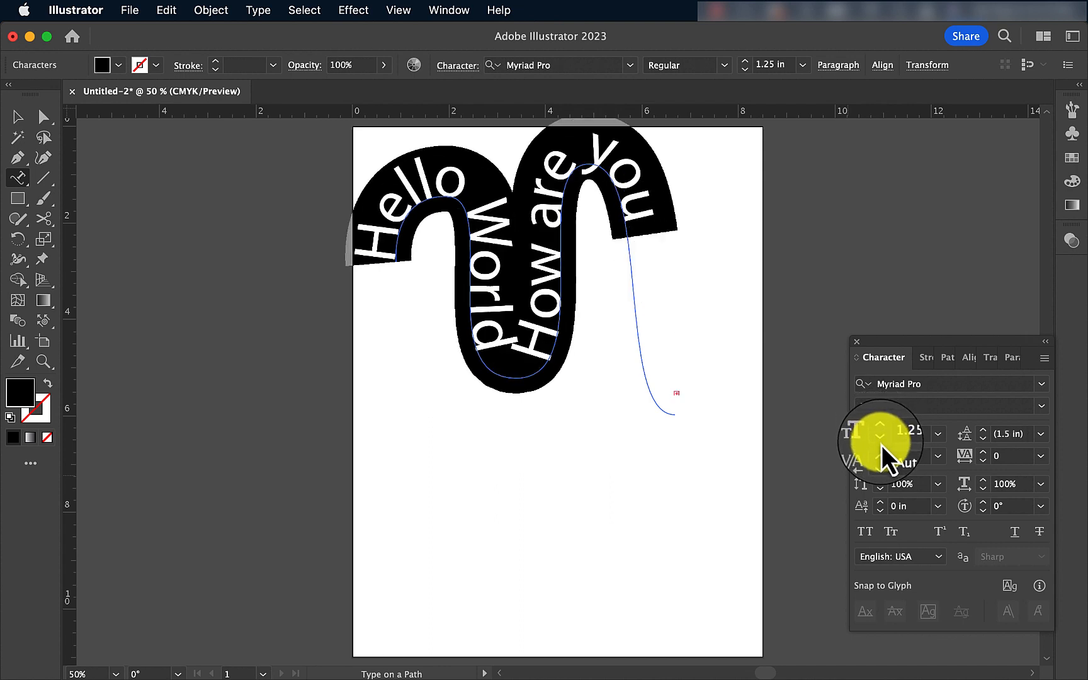
{"action": "left_click", "coordinate": [882, 443]}
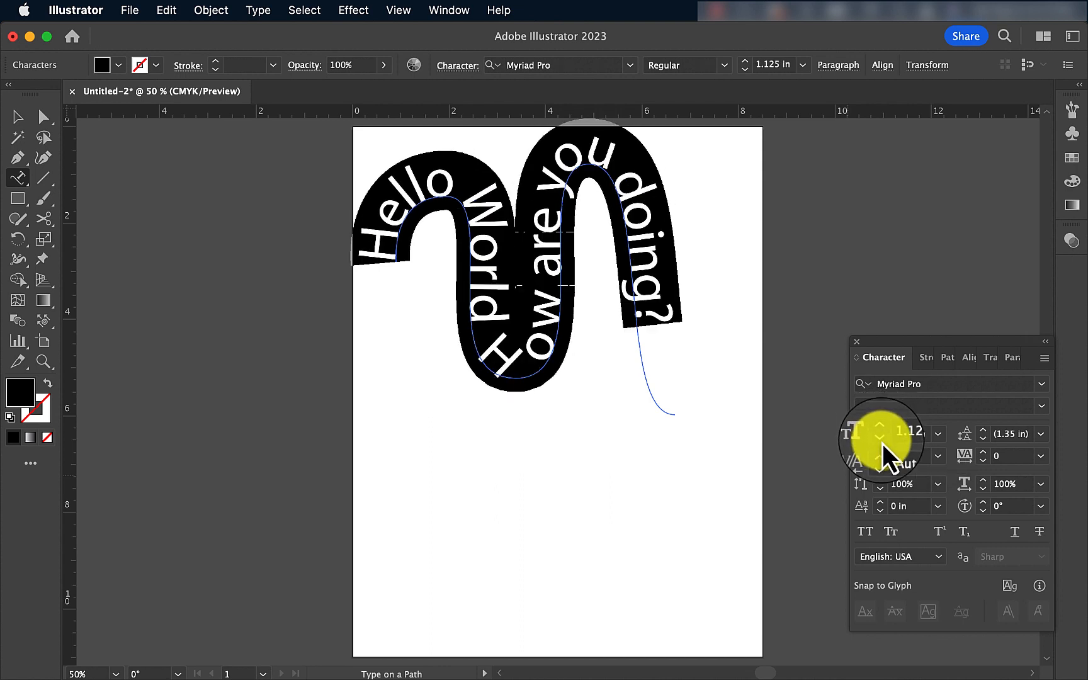
- Move the wavy path text down to the middle of the artboard
{"action": "left_click", "coordinate": [25, 125]}
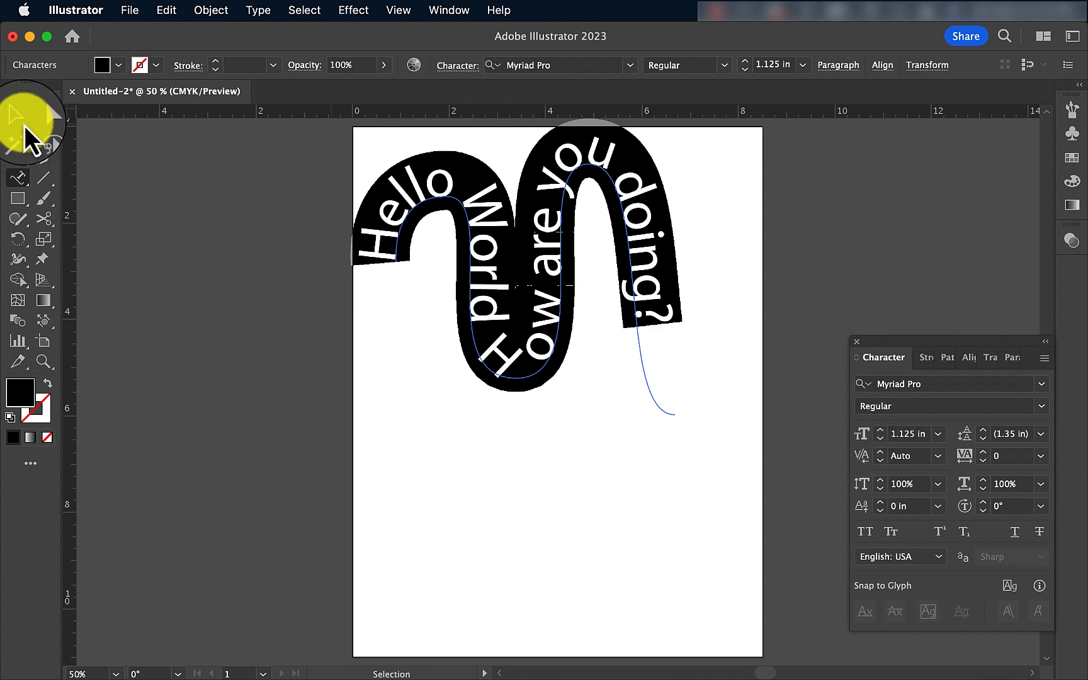
{"action": "left_click", "coordinate": [546, 539]}
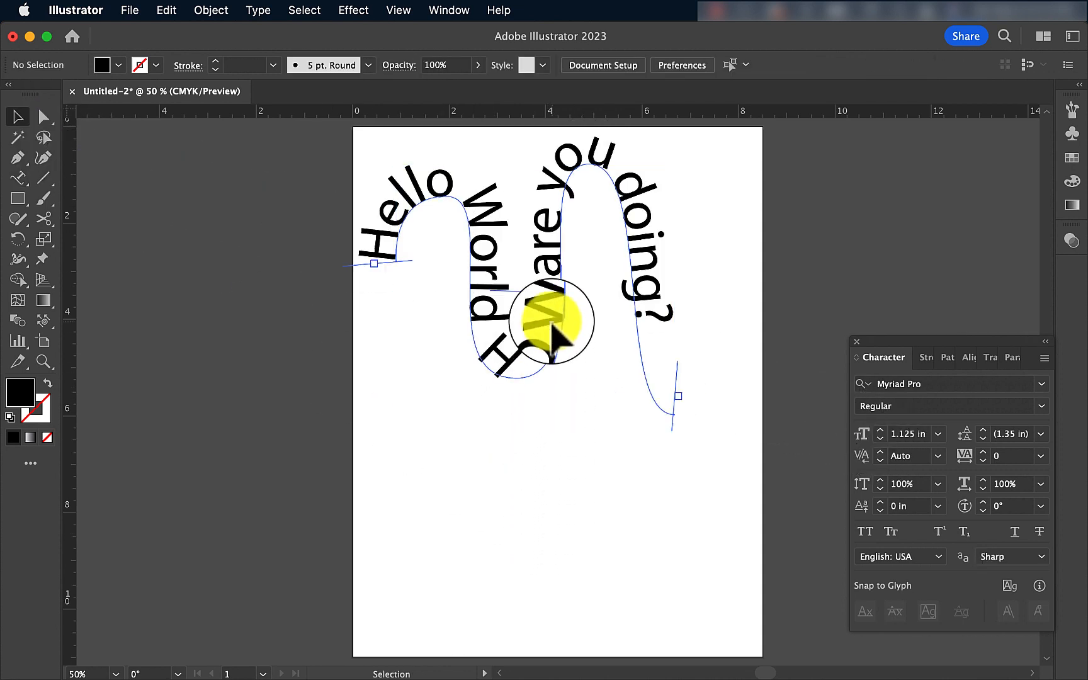
{"action": "left_click_drag", "start_coordinate": [552, 324], "coordinate": [572, 431]}
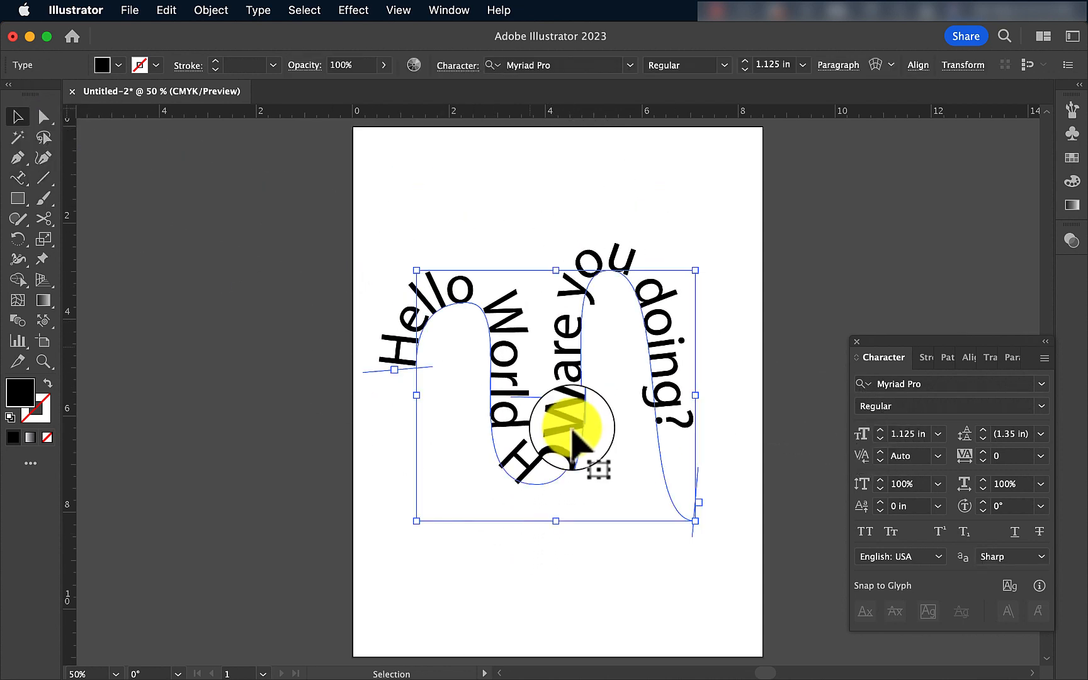
- Reshape the text path by raising its first peak, lowering its valley and adjusting the curve handles of the valley and second peak
{"action": "left_click", "coordinate": [44, 118]}
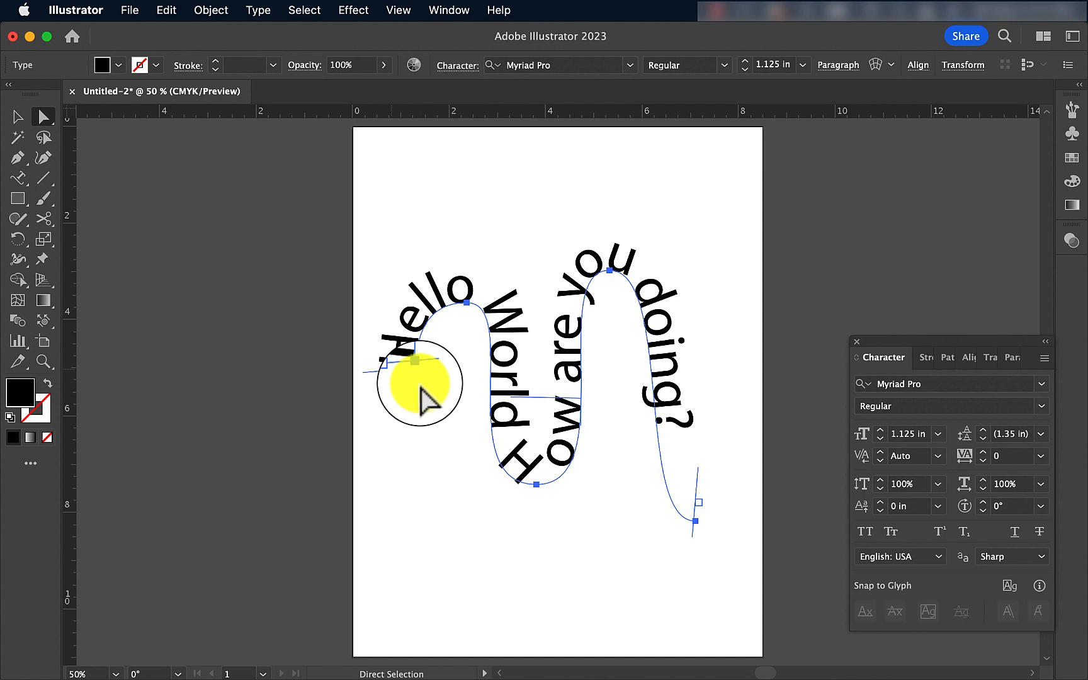
{"action": "left_click_drag", "start_coordinate": [421, 388], "coordinate": [453, 288]}
{"action": "left_click_drag", "start_coordinate": [534, 483], "coordinate": [372, 516]}
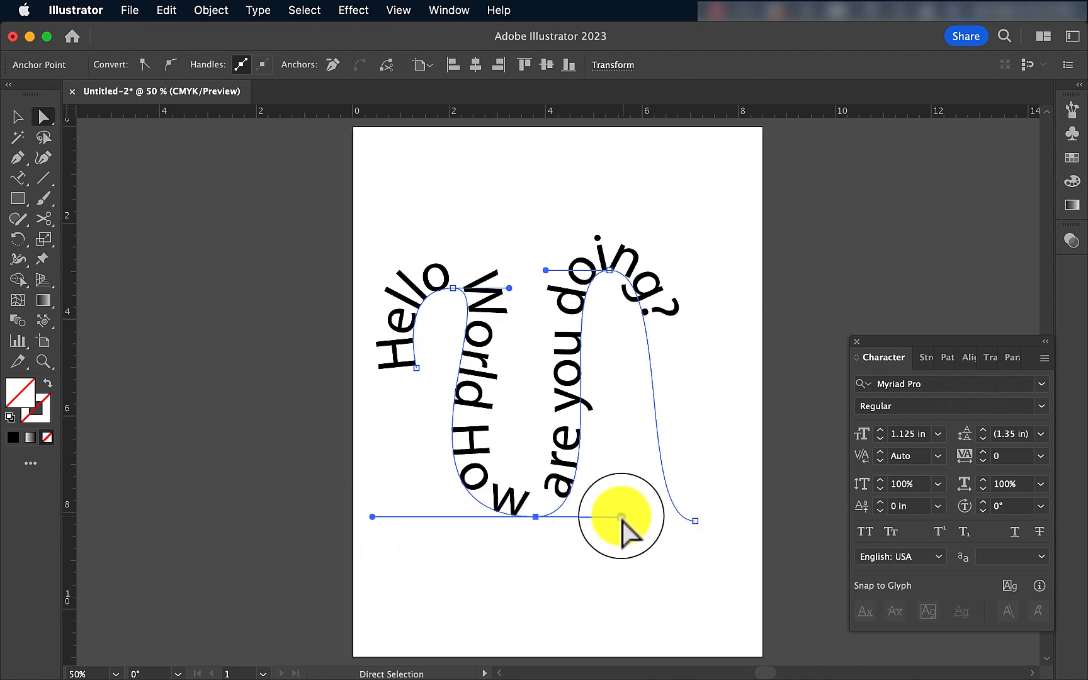
{"action": "left_click_drag", "start_coordinate": [621, 516], "coordinate": [693, 517]}
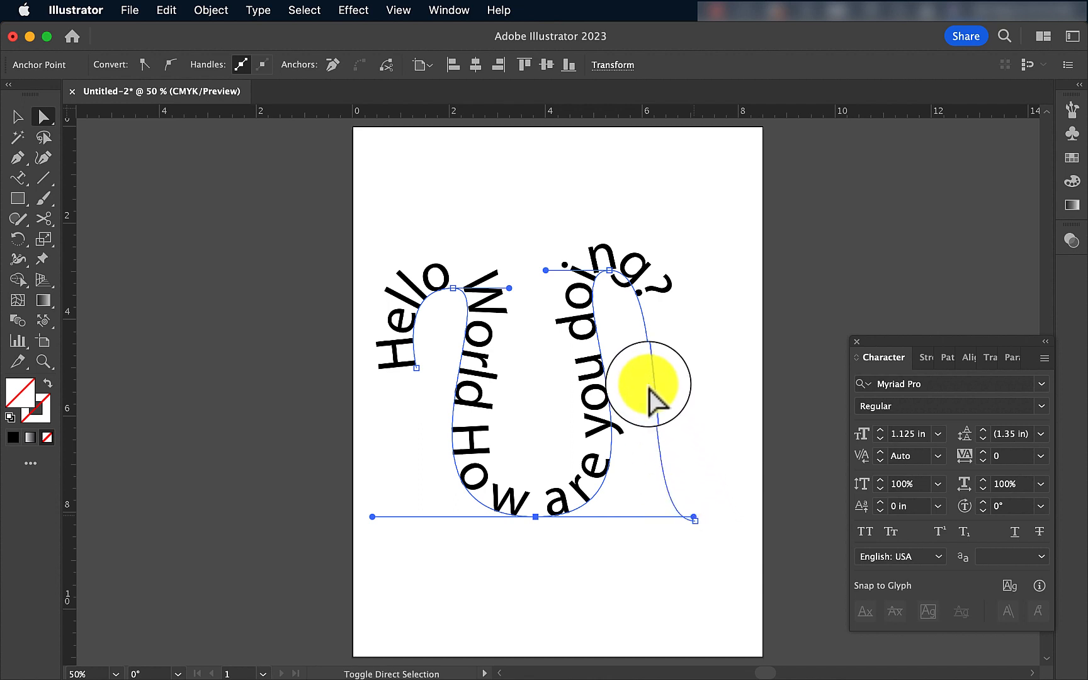
{"action": "left_click_drag", "start_coordinate": [609, 273], "coordinate": [805, 272]}
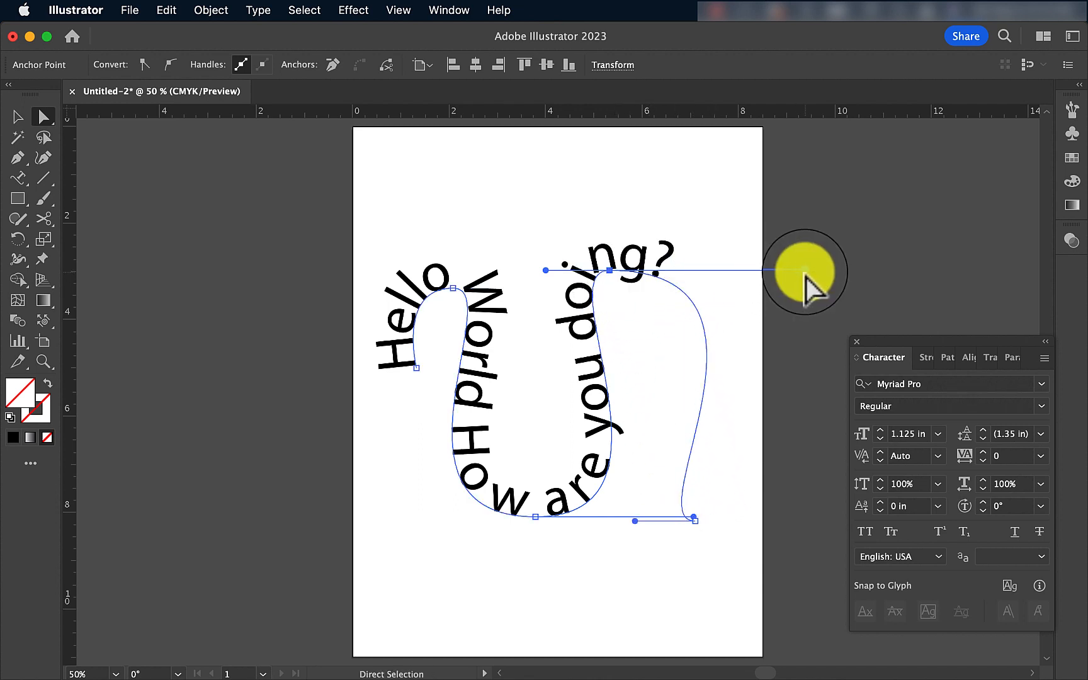
{"action": "left_click_drag", "start_coordinate": [546, 271], "coordinate": [744, 350]}
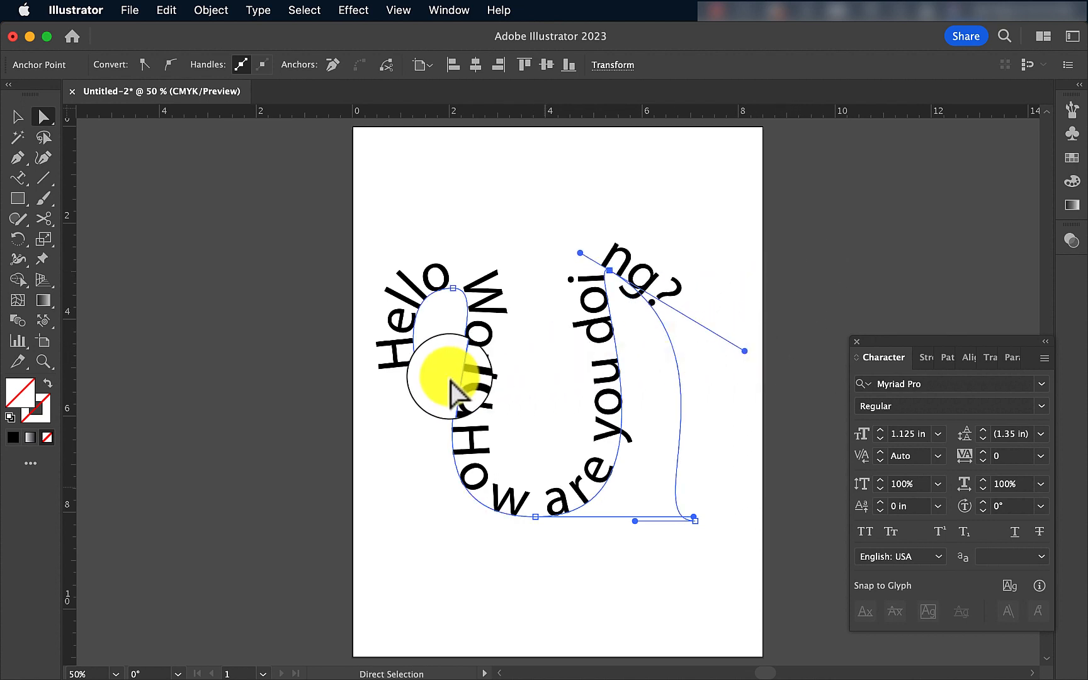
{"action": "left_click_drag", "start_coordinate": [448, 380], "coordinate": [513, 347]}
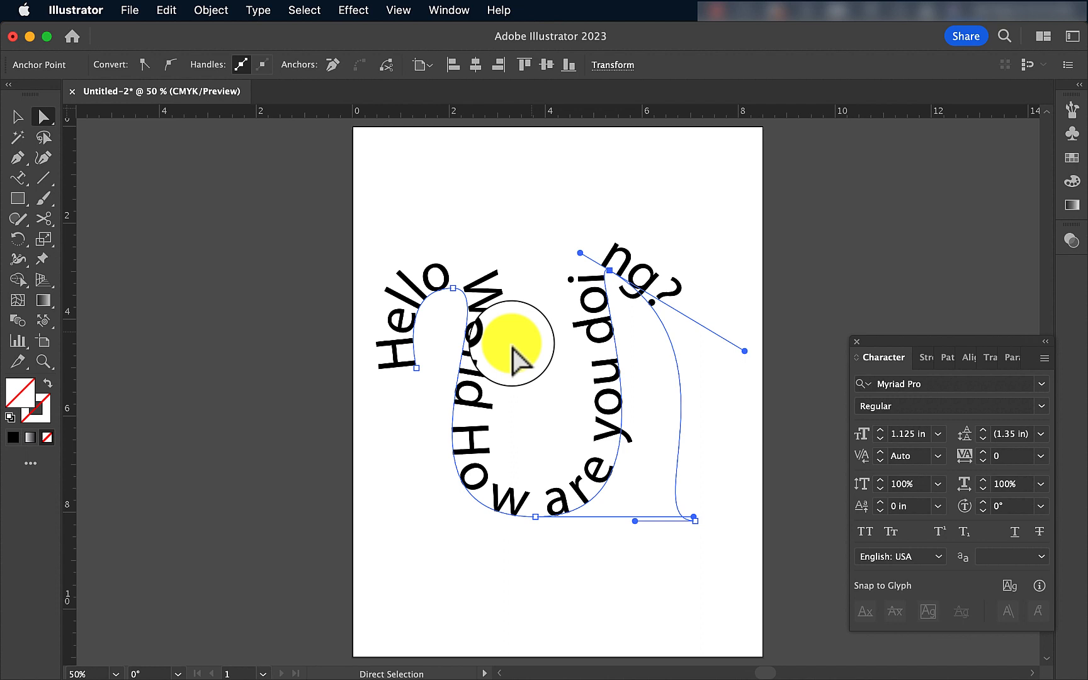
{"action": "left_click", "coordinate": [729, 387]}
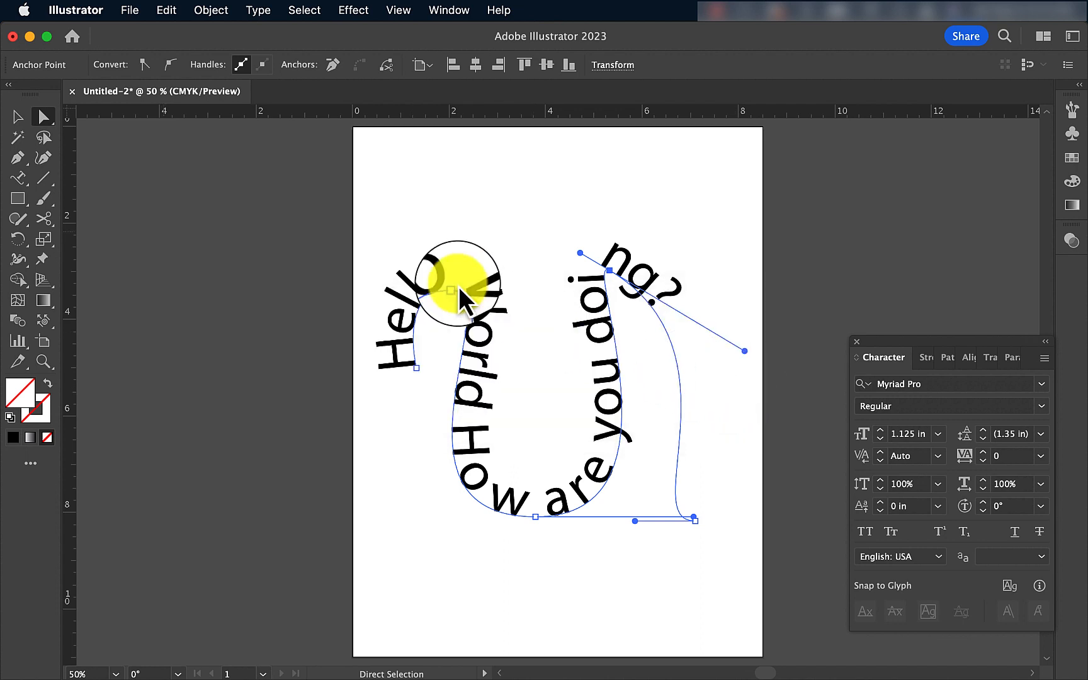
- Delete the wavy path text from the artboard
{"action": "left_click", "coordinate": [19, 118]}
{"action": "left_click", "coordinate": [456, 304]}
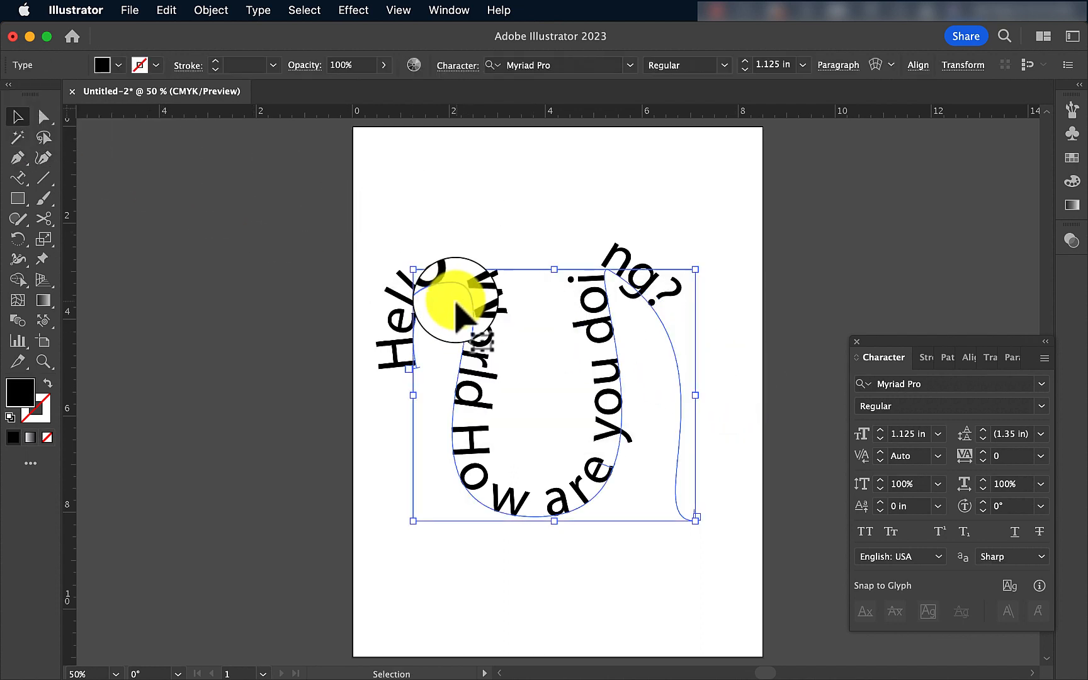
{"action": "key", "text": "Delete"}
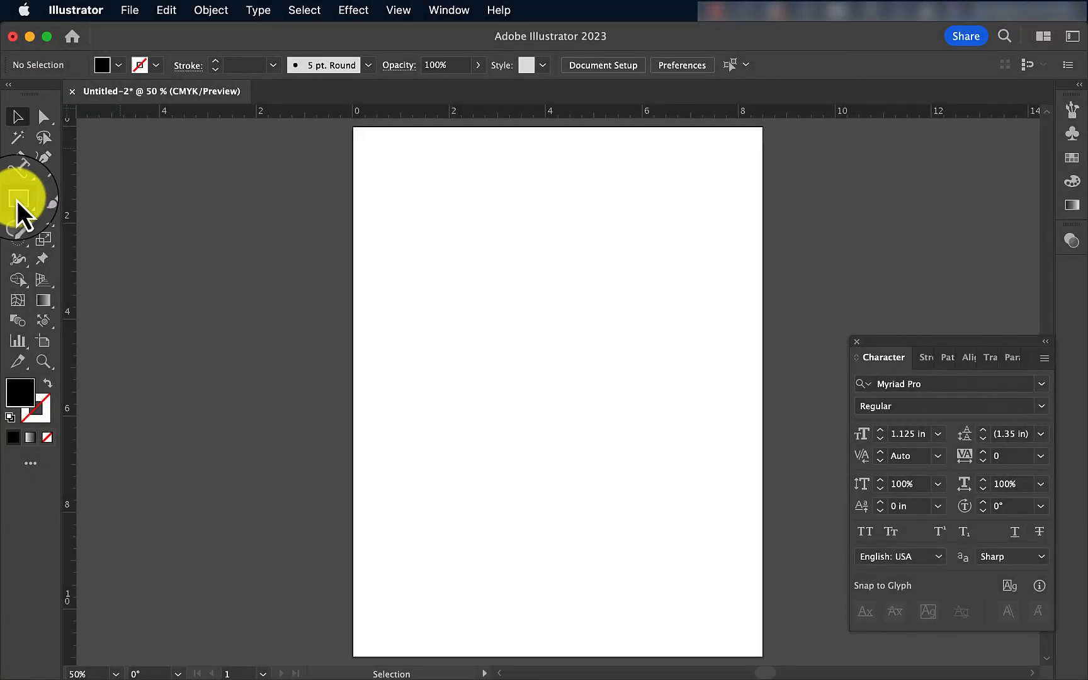
- Draw a square about 3.5 in wide in the upper middle of the artboard and swap its fill and stroke
{"action": "left_click", "coordinate": [17, 201]}
{"action": "left_click_drag", "start_coordinate": [17, 201], "coordinate": [145, 201]}
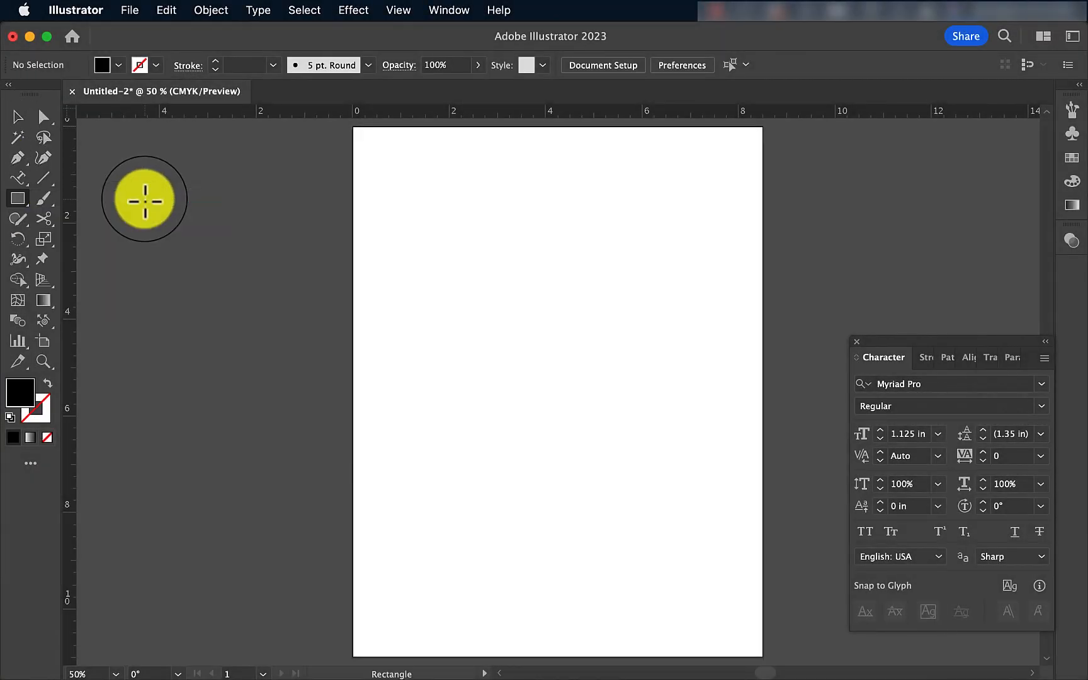
{"action": "left_click_drag", "start_coordinate": [474, 251], "coordinate": [642, 418]}
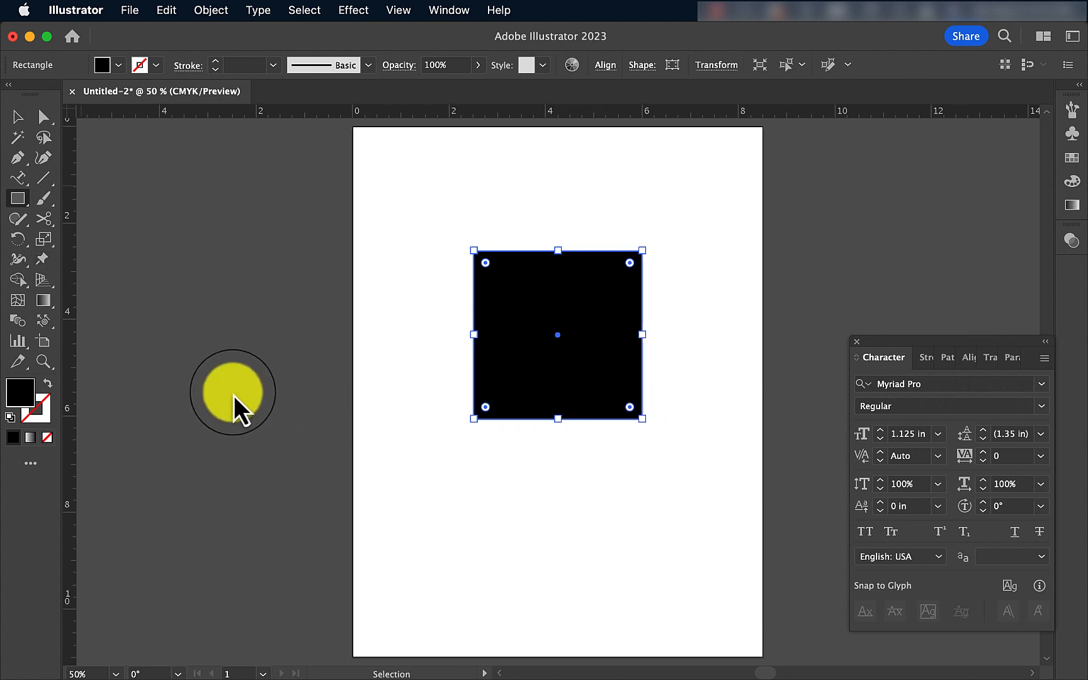
{"action": "left_click", "coordinate": [47, 383]}
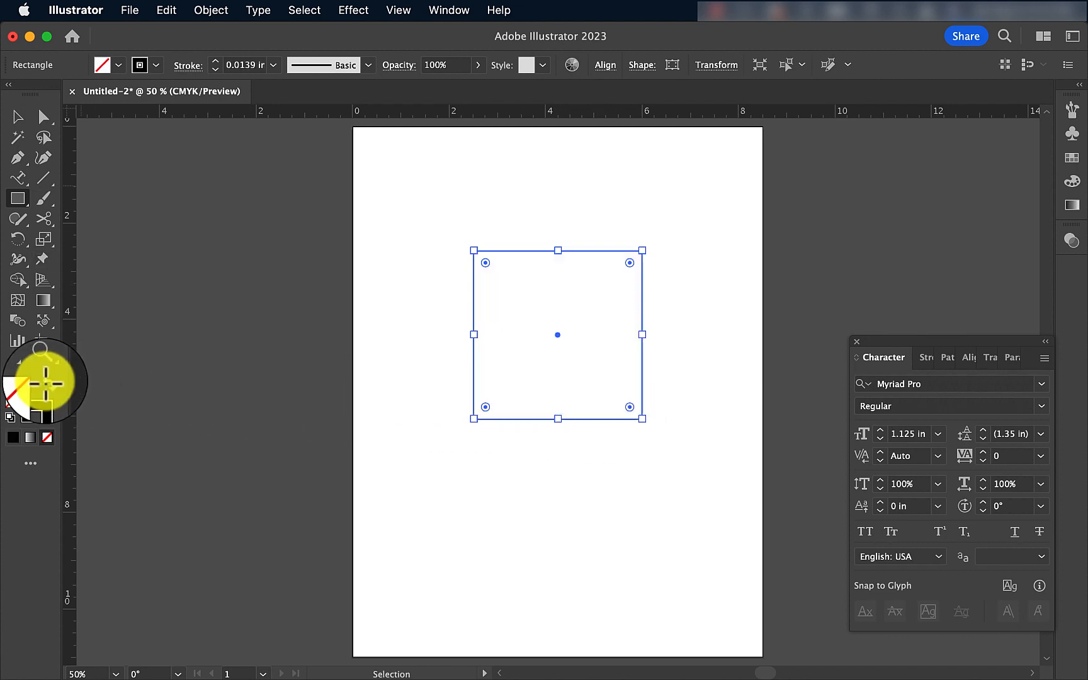
- Add the path text "HELLO WORLD HOW ARE YOU?" around the square's outline, starting at its upper-left corner
{"action": "left_click", "coordinate": [23, 185]}
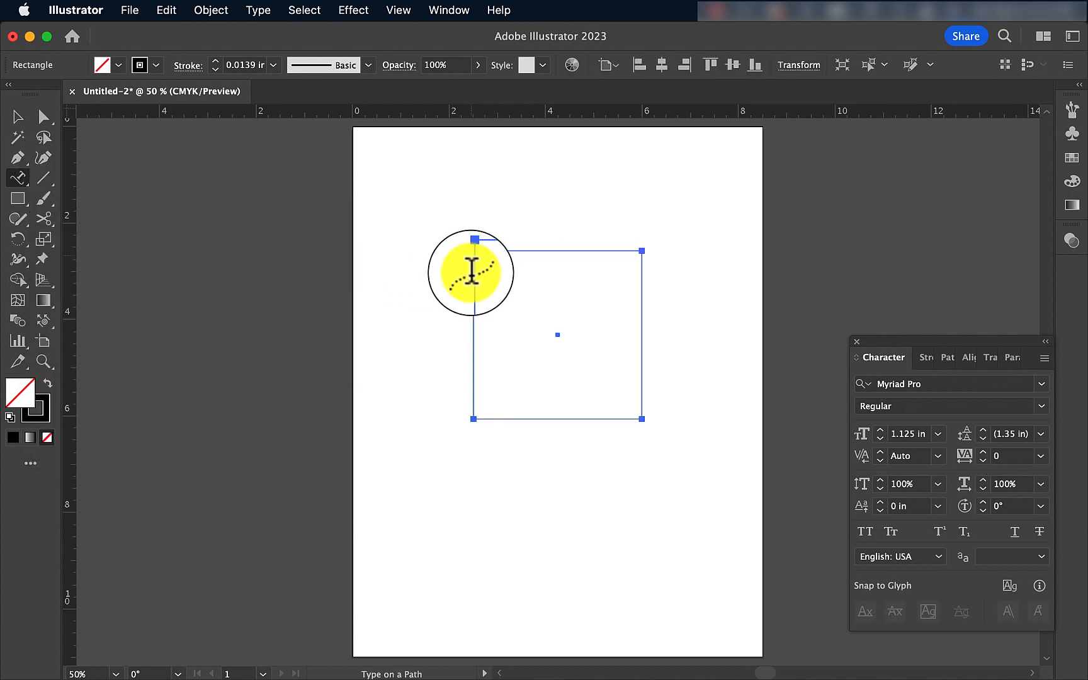
{"action": "left_click", "coordinate": [561, 250]}
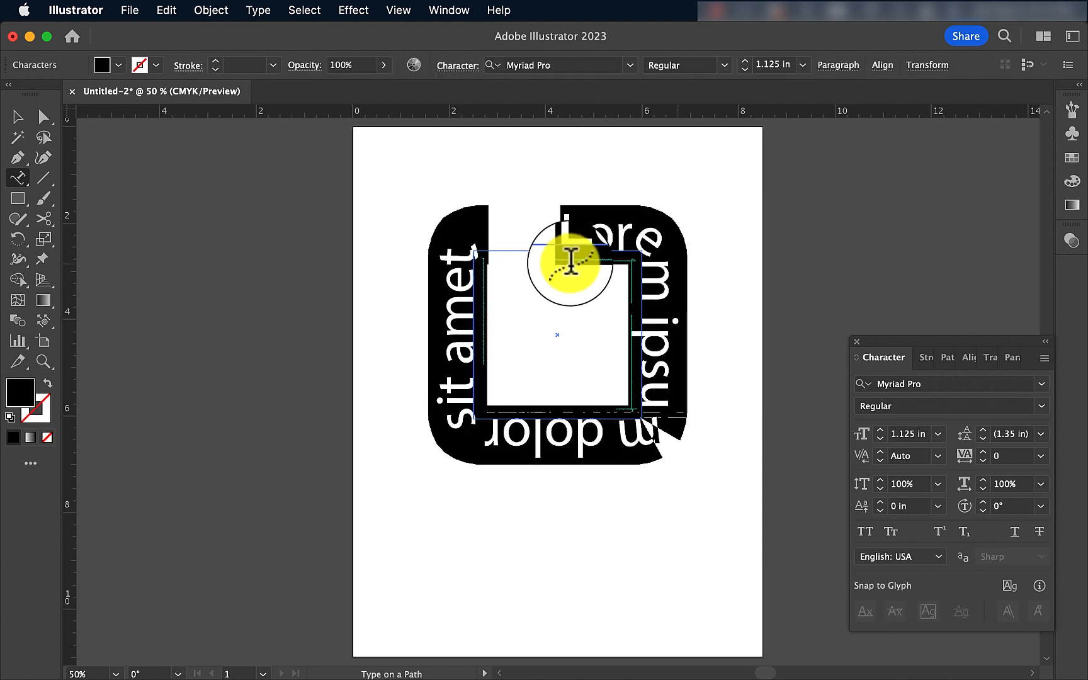
{"action": "key", "text": "super+z"}
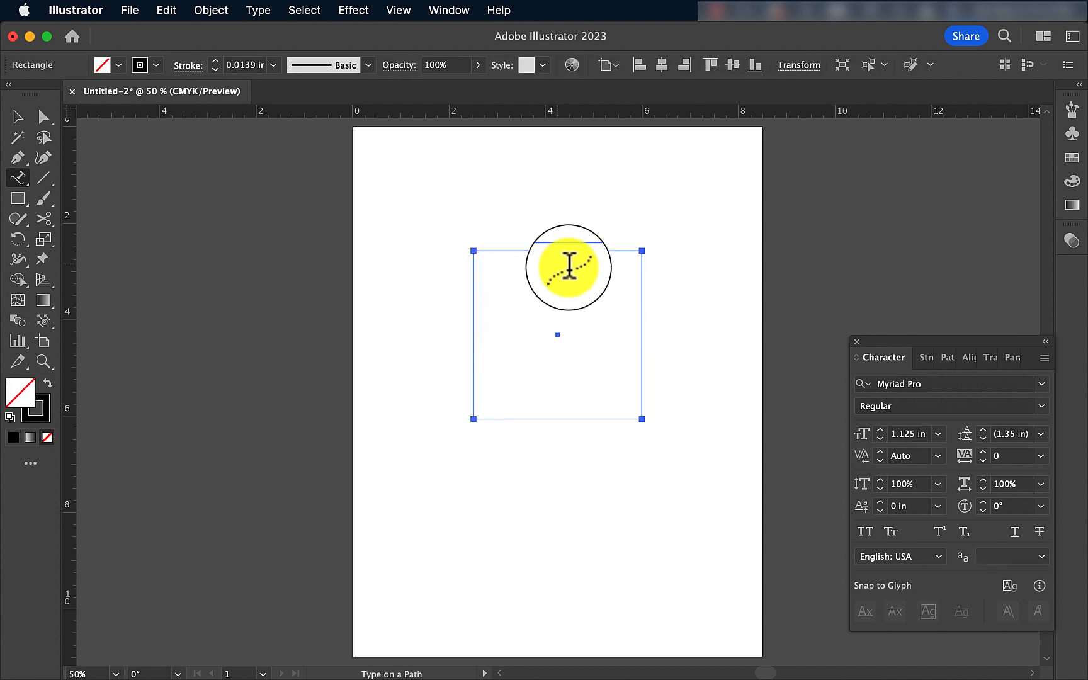
{"action": "left_click", "coordinate": [474, 248]}
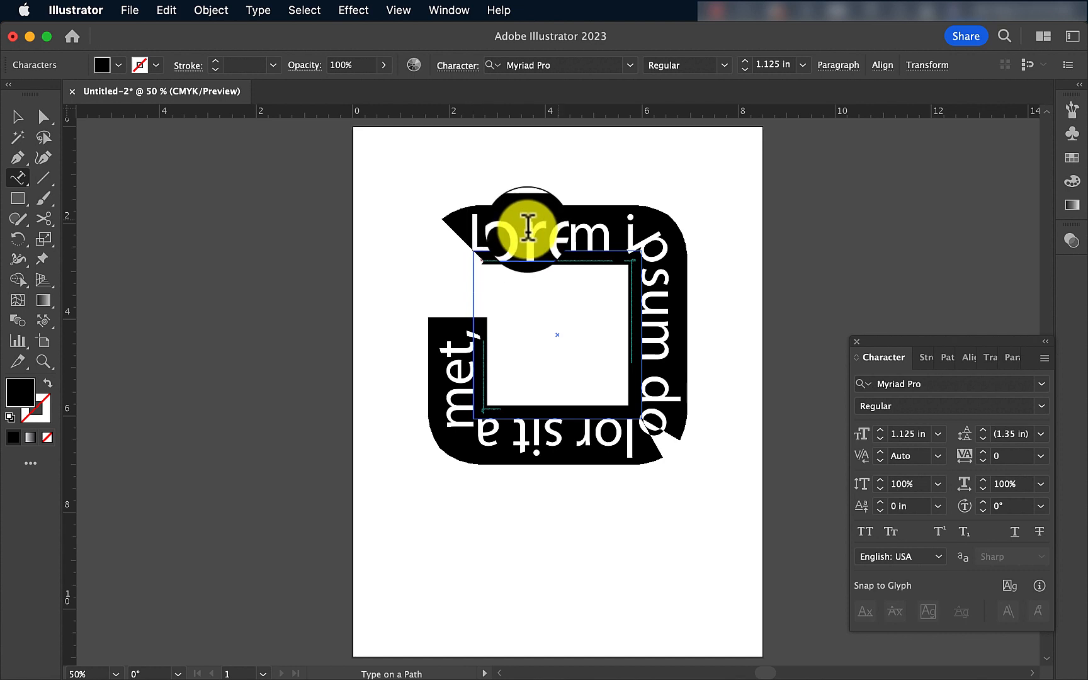
{"action": "type", "text": "HE"}
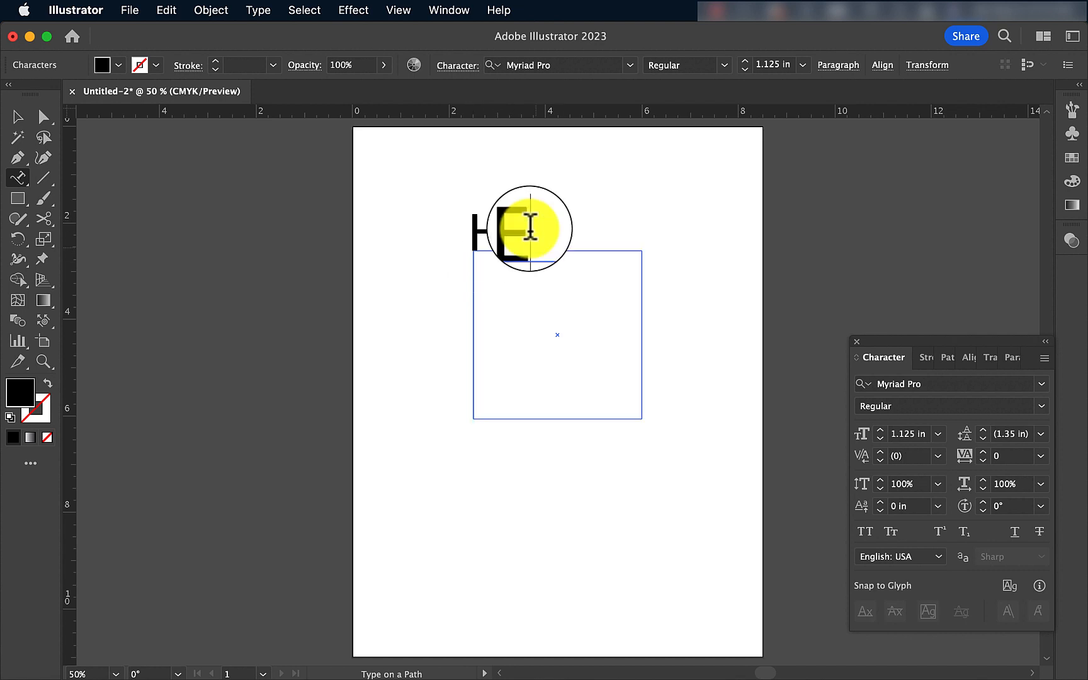
{"action": "key", "text": "BackSpace"}
{"action": "key", "text": "BackSpace"}
{"action": "key", "text": "BackSpace"}
{"action": "type", "text": "LLO WO"}
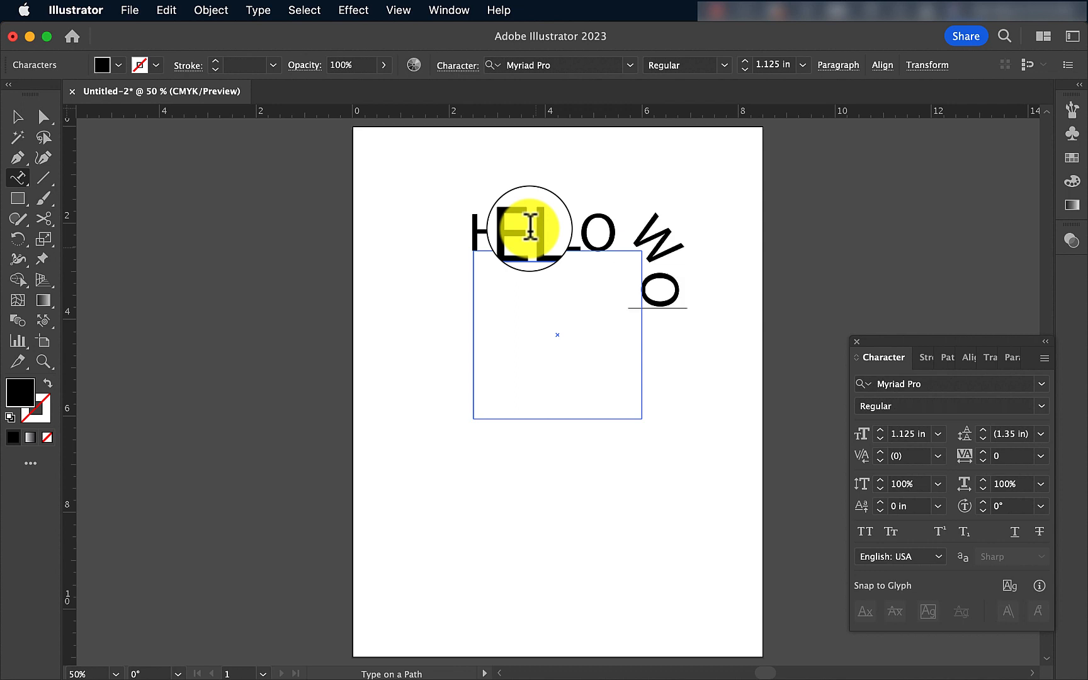
{"action": "type", "text": "RLD"}
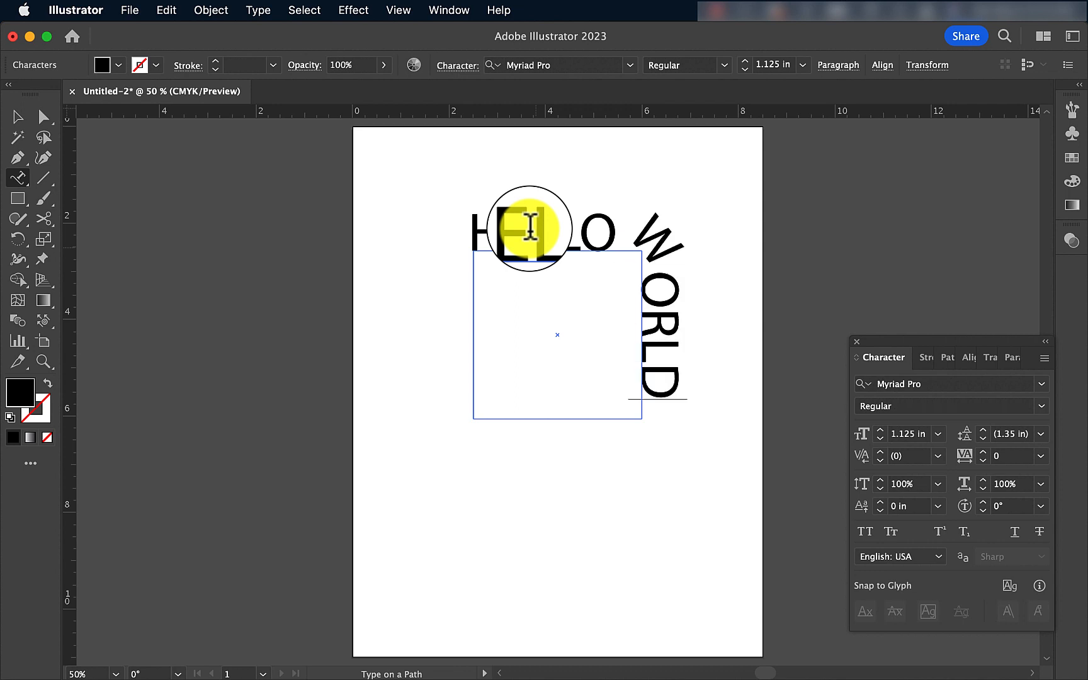
{"action": "type", "text": " HOW AR"}
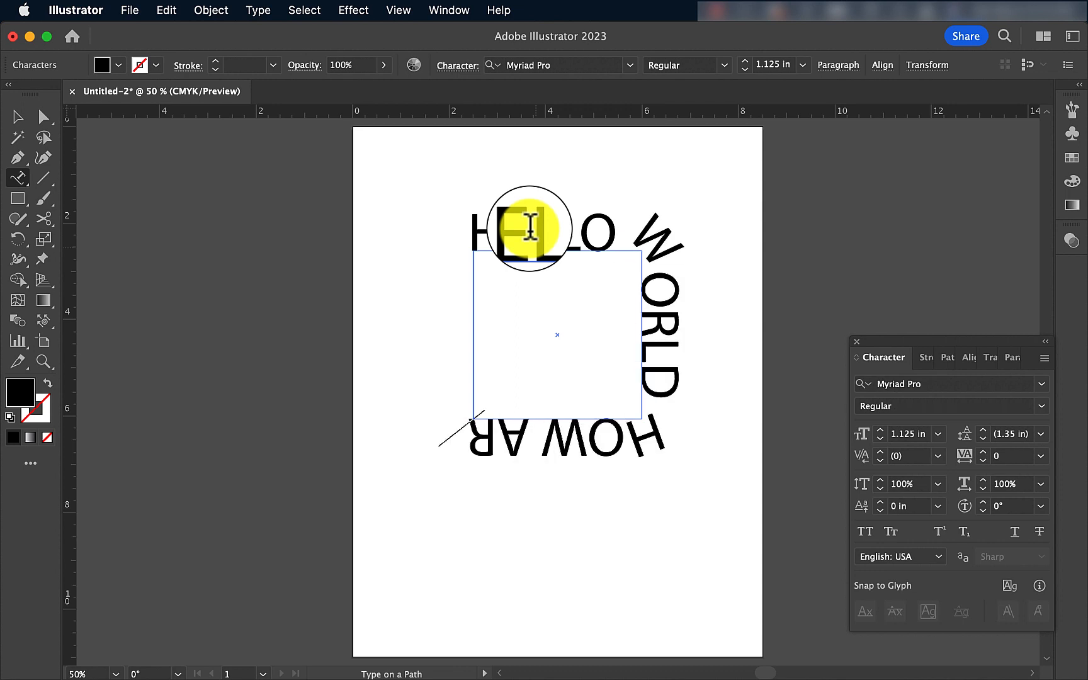
{"action": "type", "text": "E YOU?"}
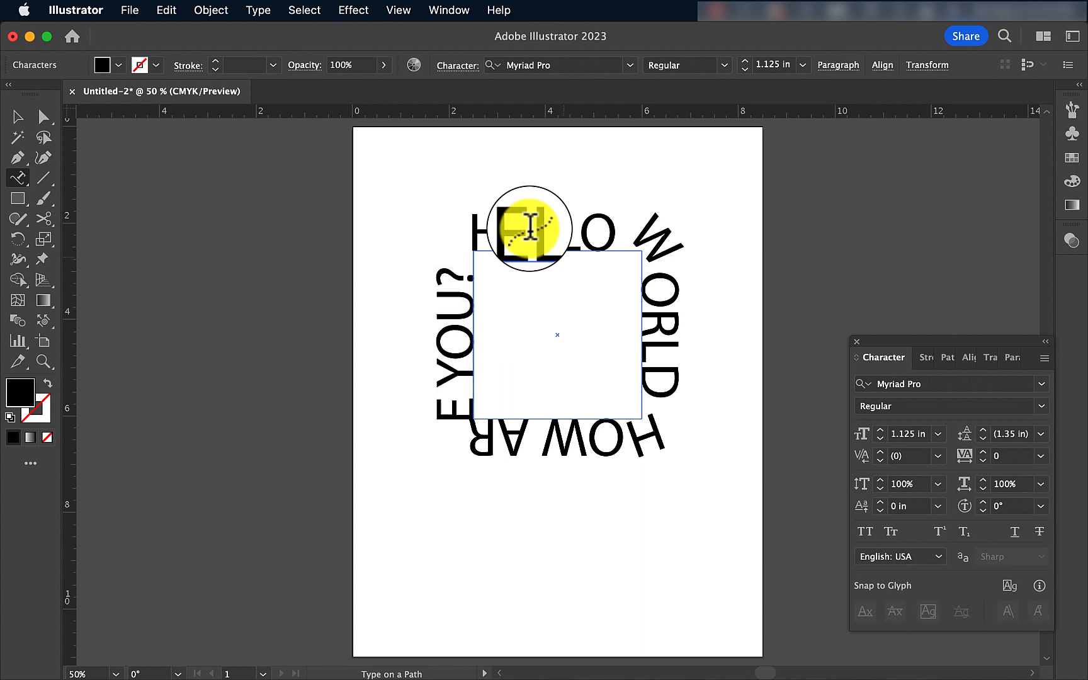
- Reshape the text's square path by moving only its upper-left corner anchor diagonally inward
{"action": "left_click", "coordinate": [43, 116]}
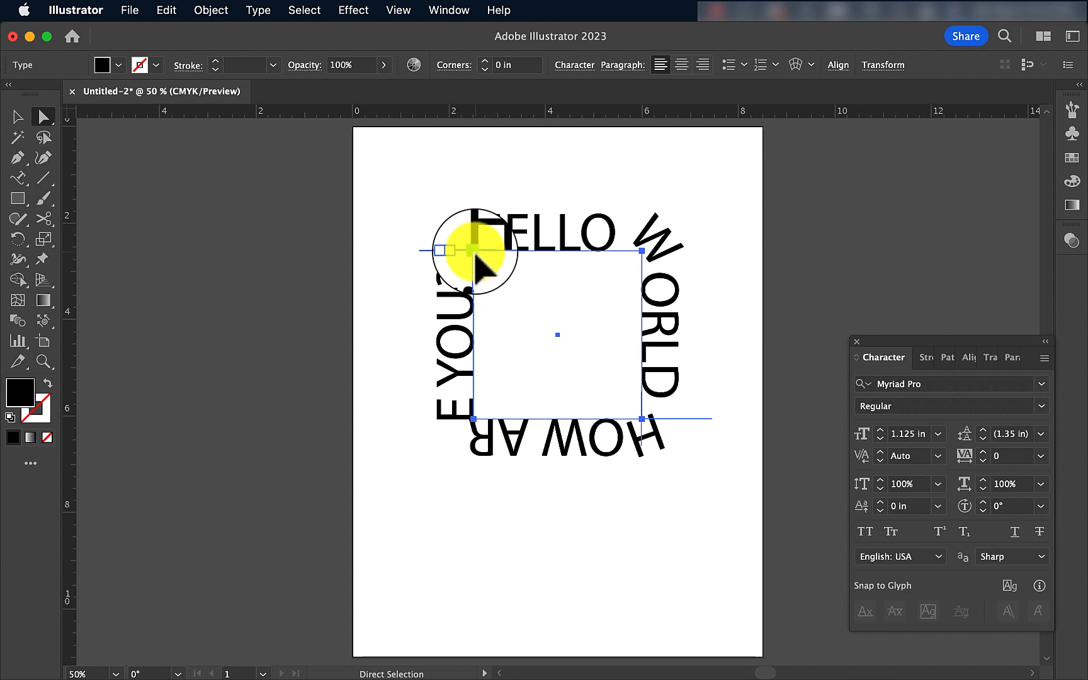
{"action": "left_click_drag", "start_coordinate": [475, 252], "coordinate": [521, 252]}
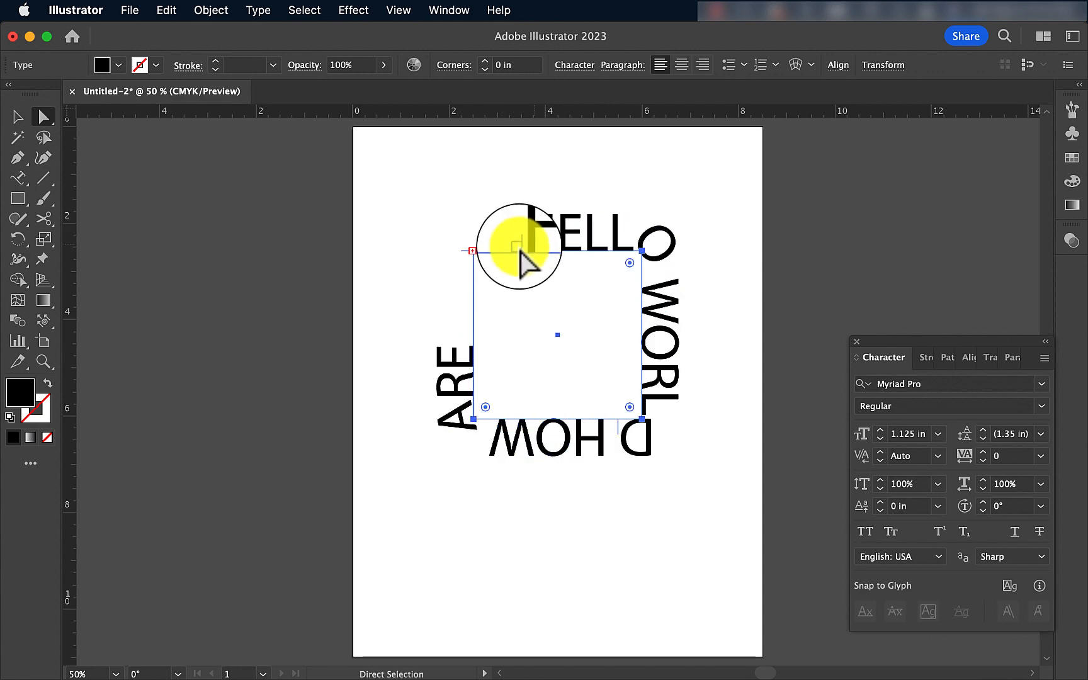
{"action": "key", "text": "super+z"}
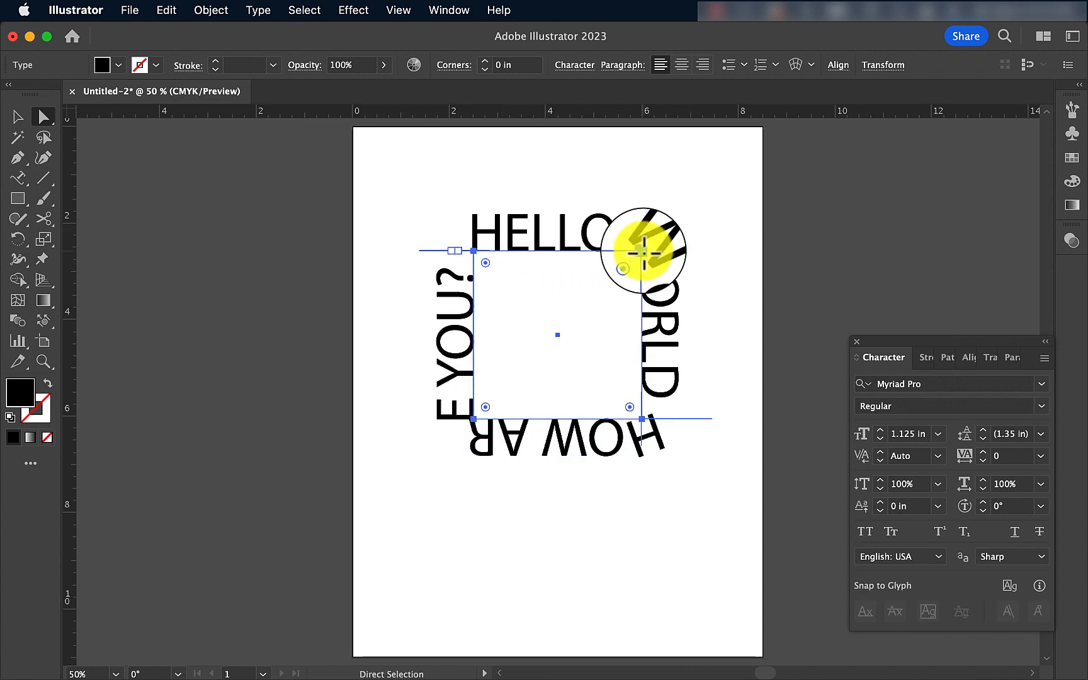
{"action": "left_click", "coordinate": [643, 252]}
{"action": "left_click_drag", "start_coordinate": [474, 251], "coordinate": [512, 293]}
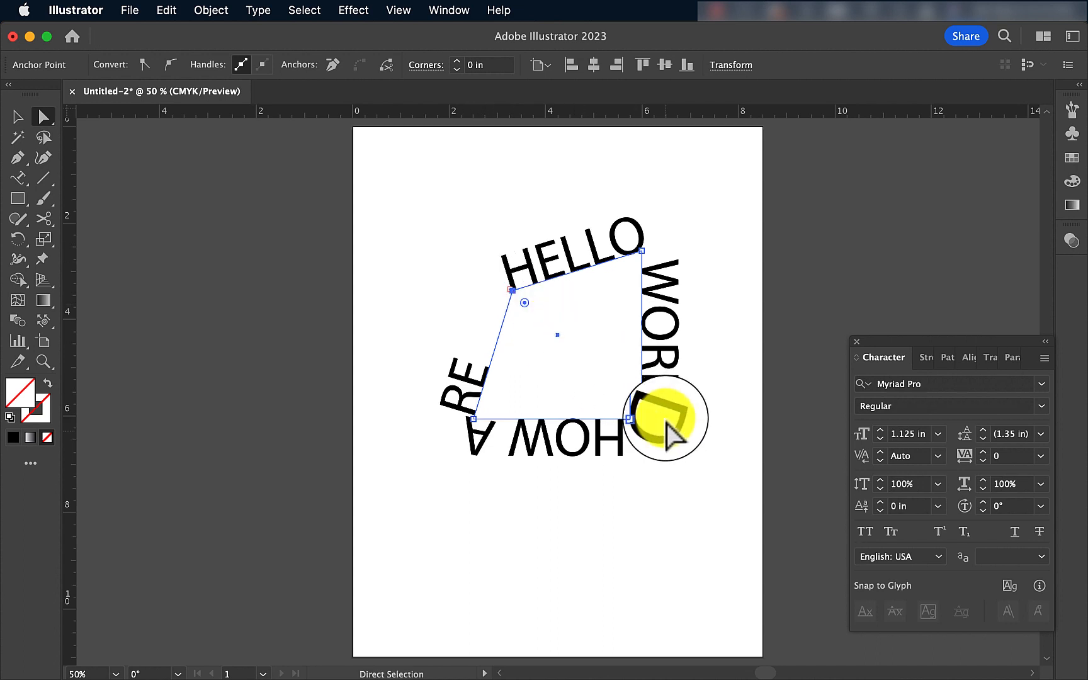
- Undo the corner anchor move and round all four corners of the text's square path to about 0.24 in
{"action": "key", "text": "super+z"}
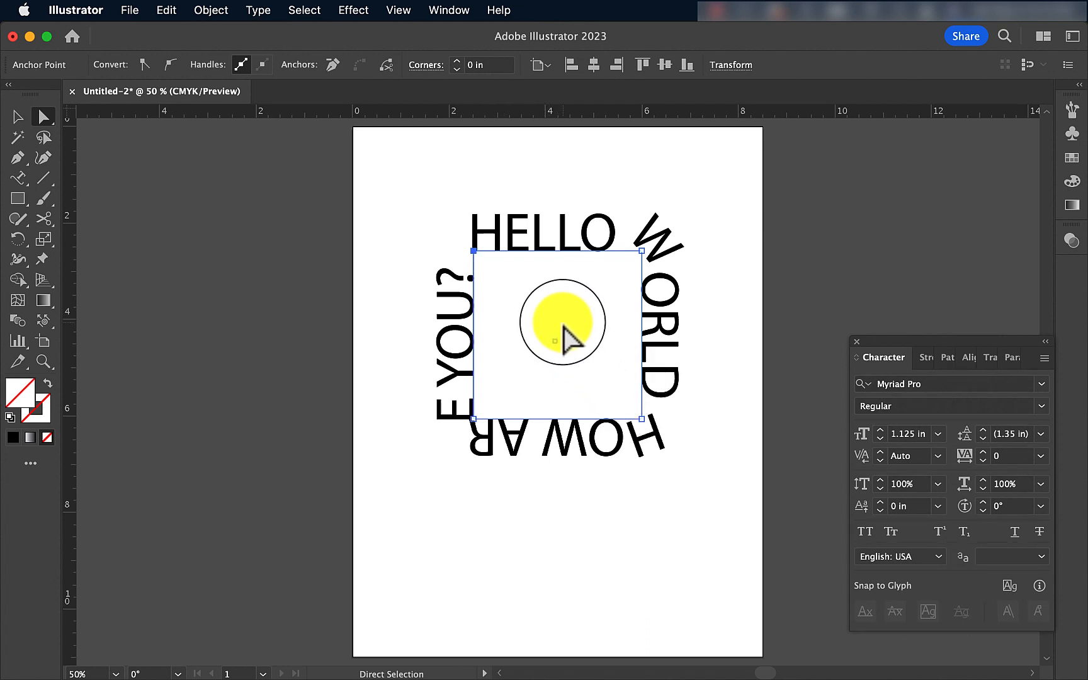
{"action": "left_click", "coordinate": [571, 340]}
{"action": "left_click", "coordinate": [505, 252]}
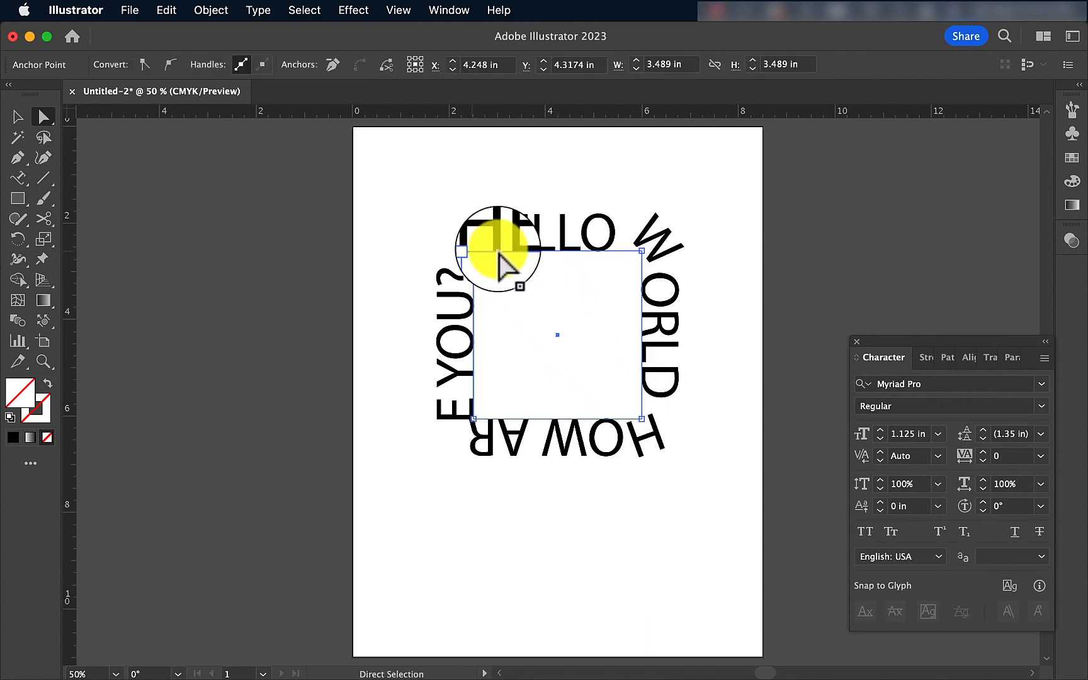
{"action": "left_click", "coordinate": [473, 251]}
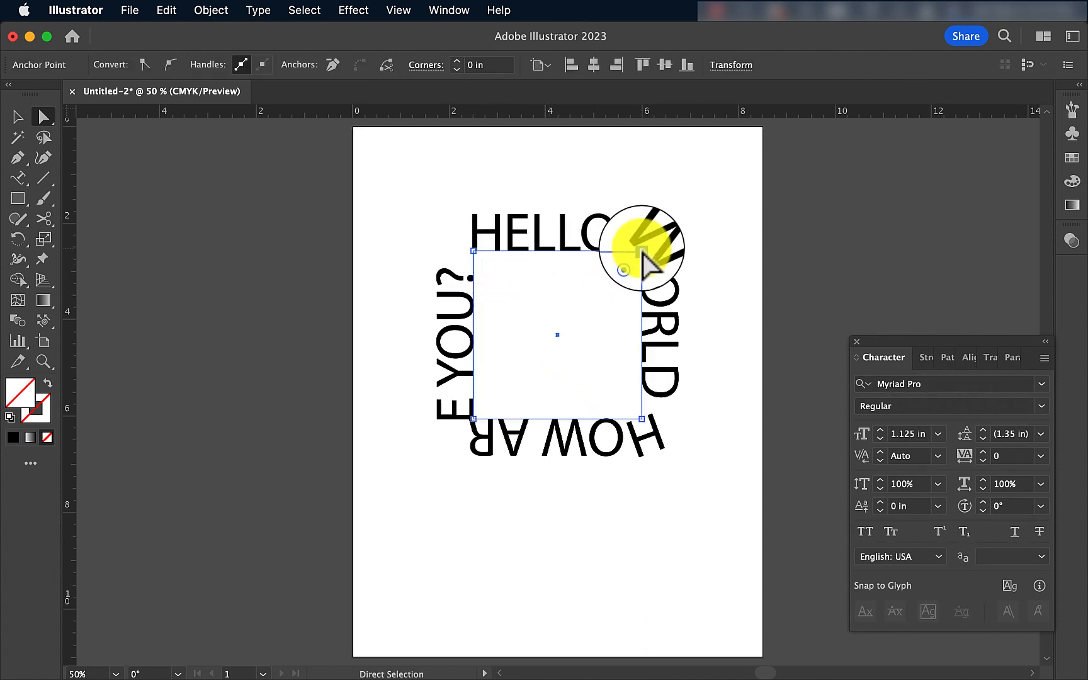
{"action": "left_click", "coordinate": [625, 531]}
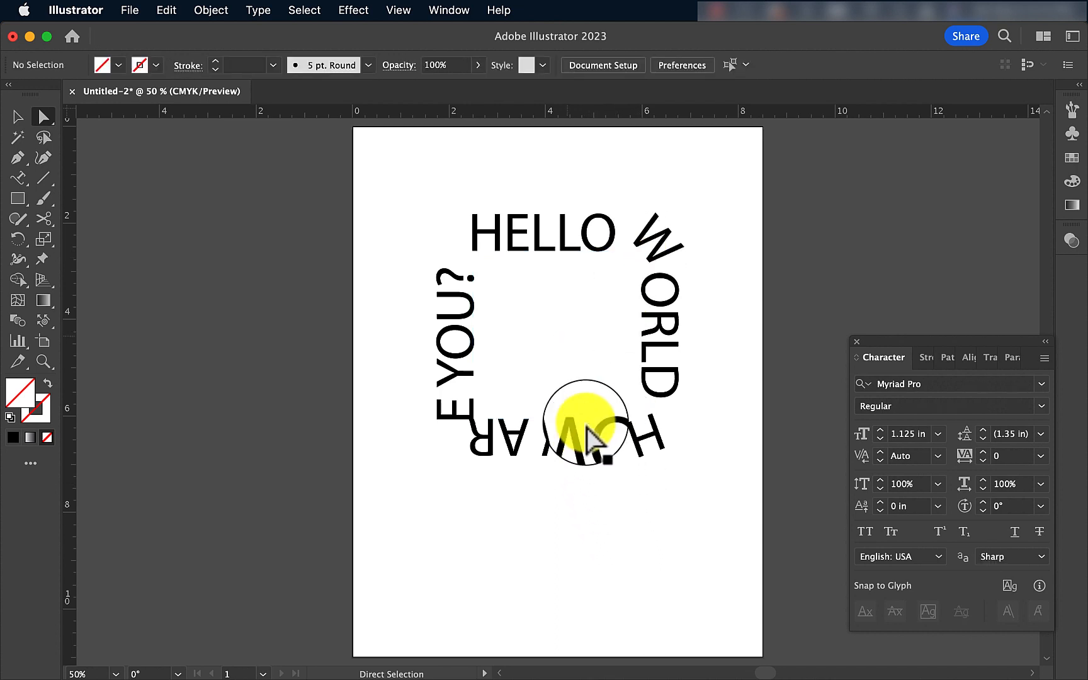
{"action": "left_click", "coordinate": [585, 435]}
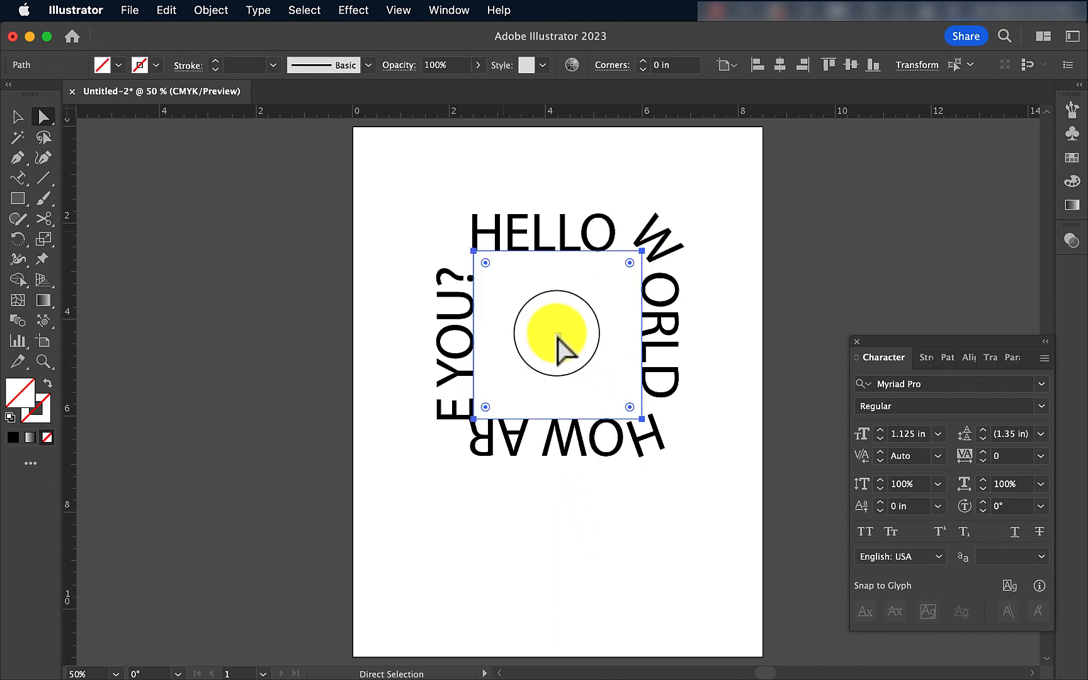
{"action": "left_click_drag", "start_coordinate": [629, 263], "coordinate": [643, 284]}
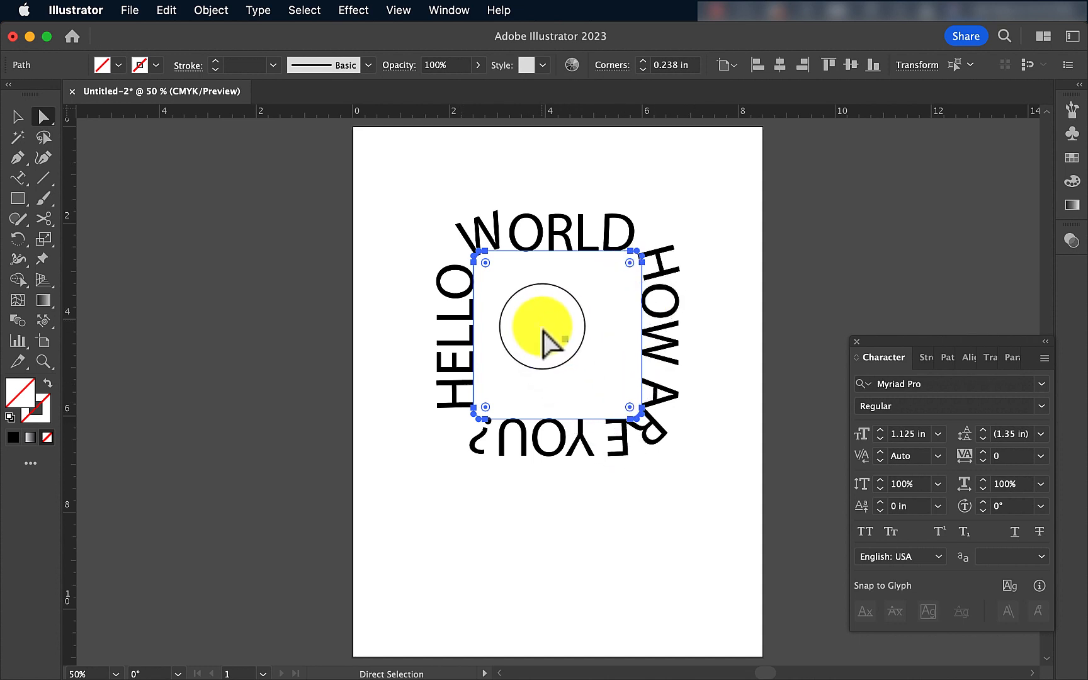
- Delete the rounded-square path text from the artboard
{"action": "left_click", "coordinate": [17, 117]}
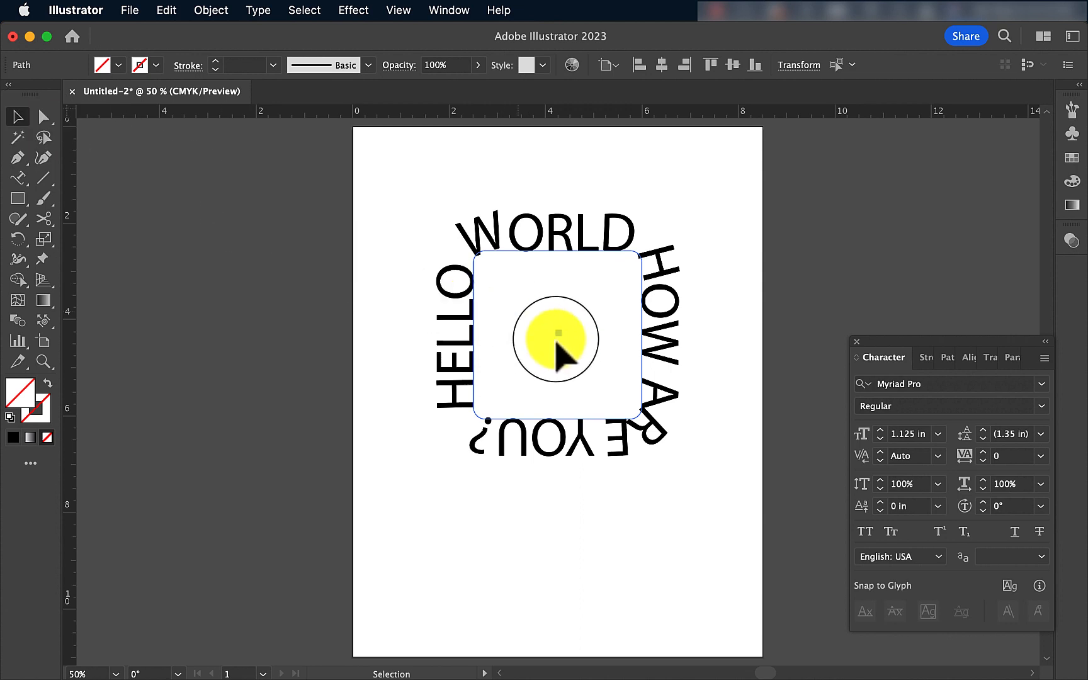
{"action": "key", "text": "Delete"}
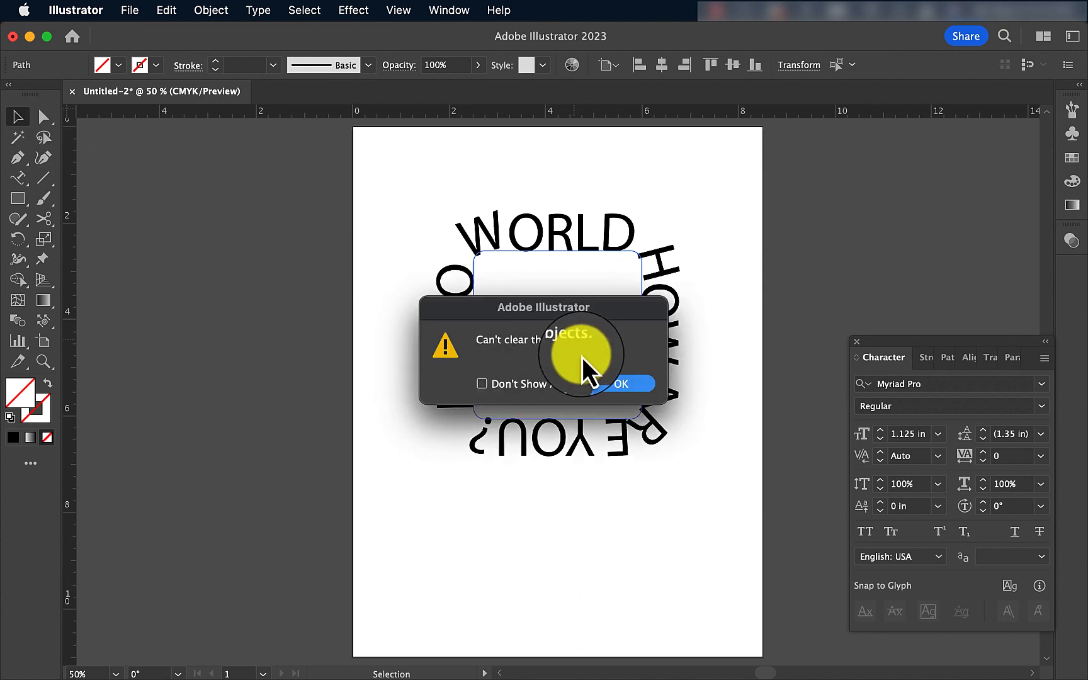
{"action": "left_click", "coordinate": [625, 383]}
{"action": "left_click", "coordinate": [546, 253]}
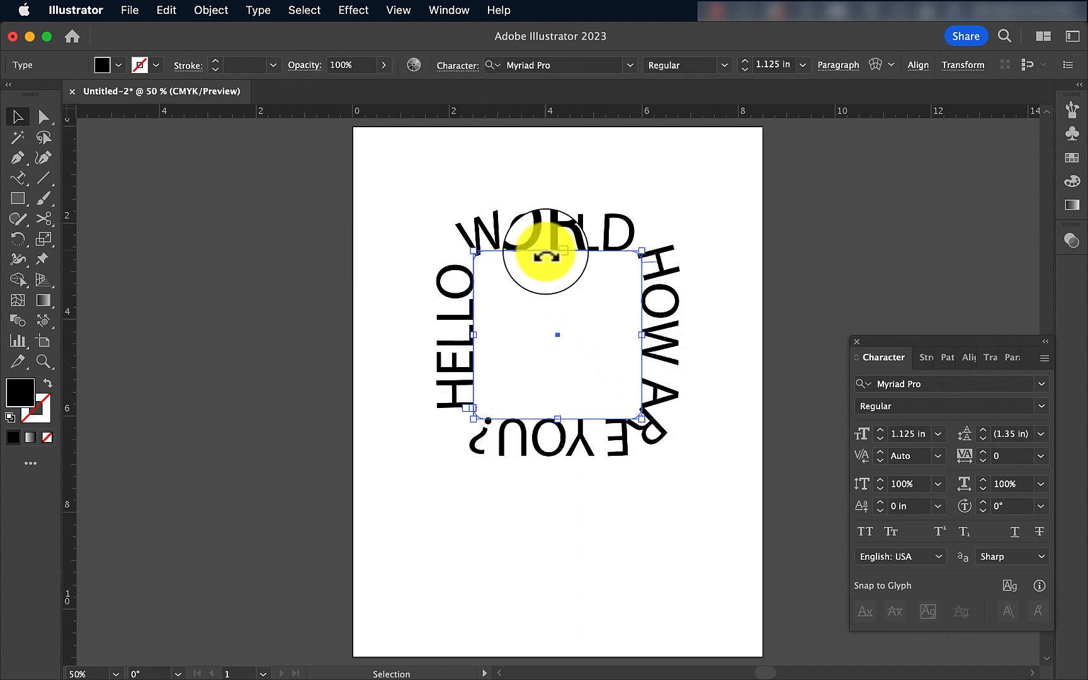
{"action": "key", "text": "Delete"}
- Draw a circle about 5.7 in wide in the upper middle of the artboard and swap its fill and stroke
{"action": "left_click", "coordinate": [18, 198]}
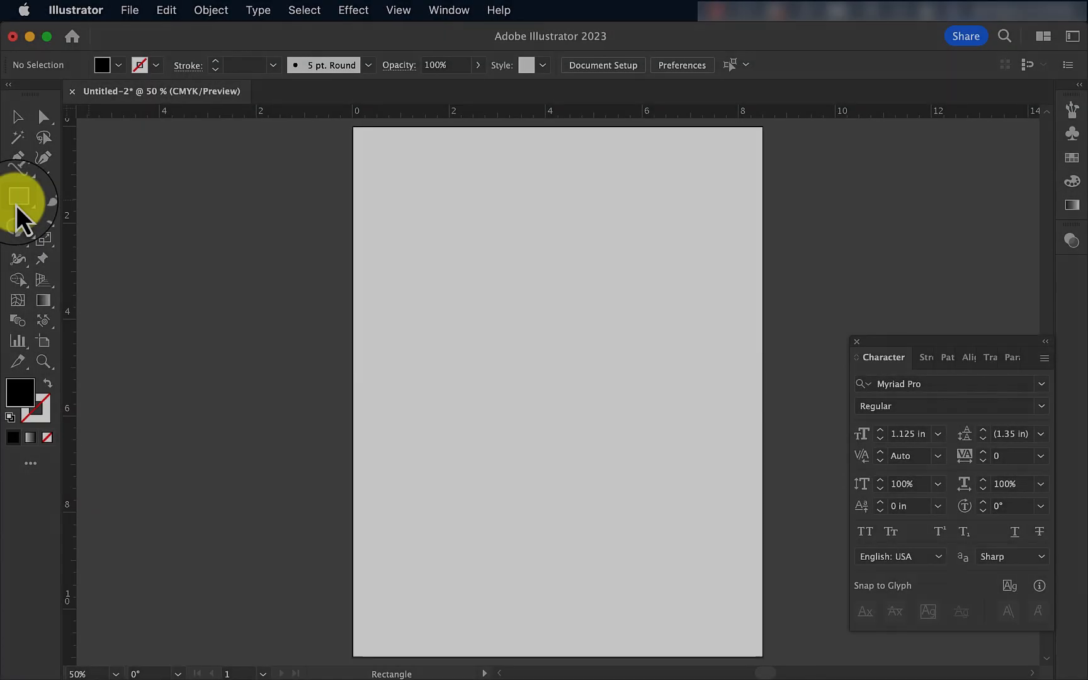
{"action": "left_click_drag", "start_coordinate": [17, 205], "coordinate": [87, 239]}
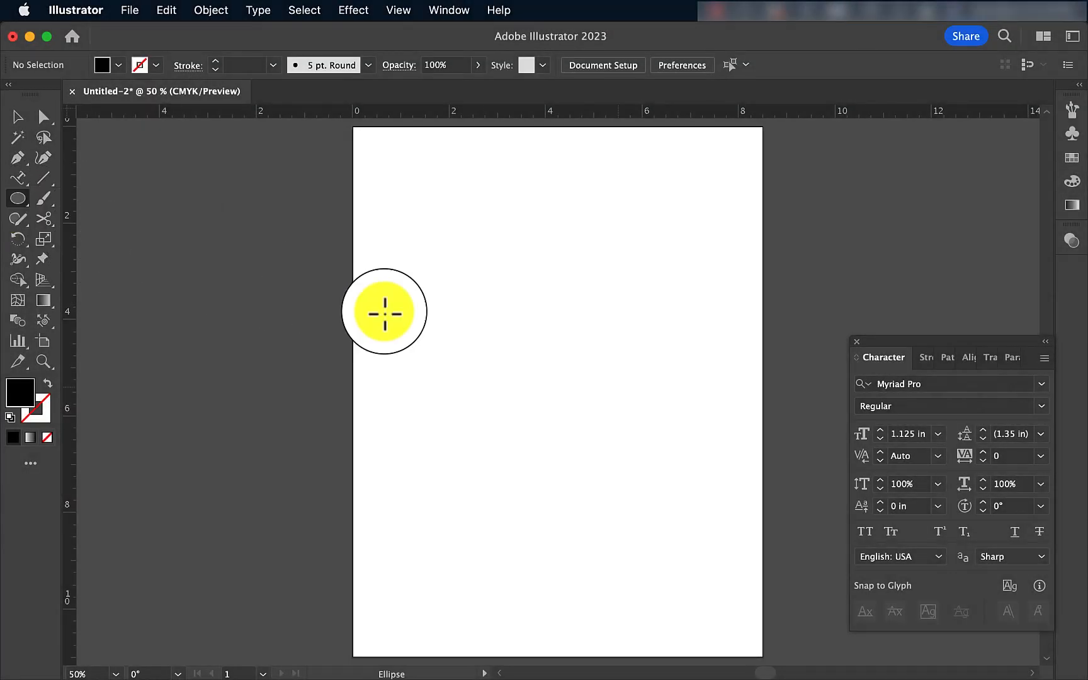
{"action": "left_click_drag", "start_coordinate": [550, 353], "coordinate": [662, 487]}
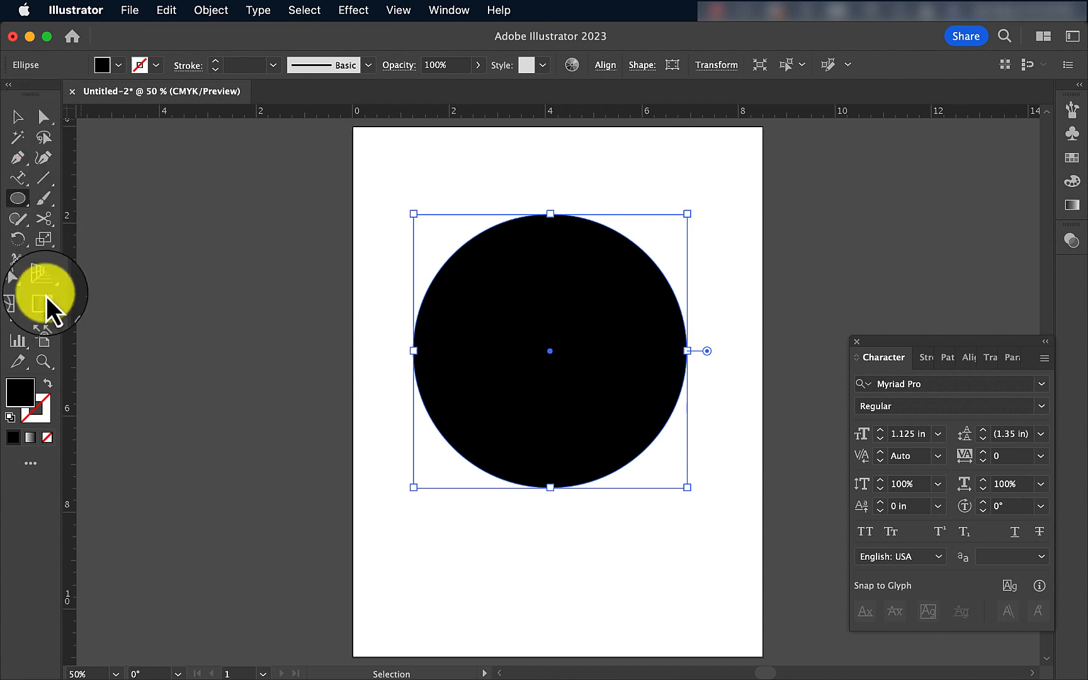
{"action": "left_click", "coordinate": [47, 383]}
- Add the path text "HELLO WORLD HOW ARE YOU TODAY?" around the circle's outline, starting at its leftmost anchor
{"action": "left_click", "coordinate": [20, 184]}
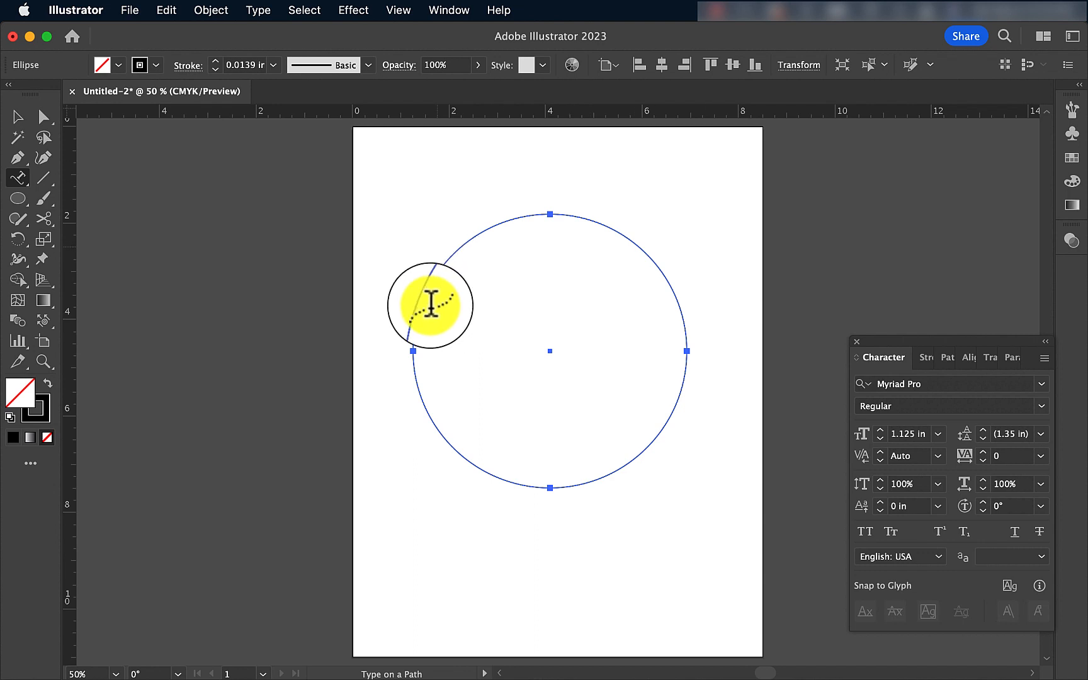
{"action": "left_click", "coordinate": [414, 349]}
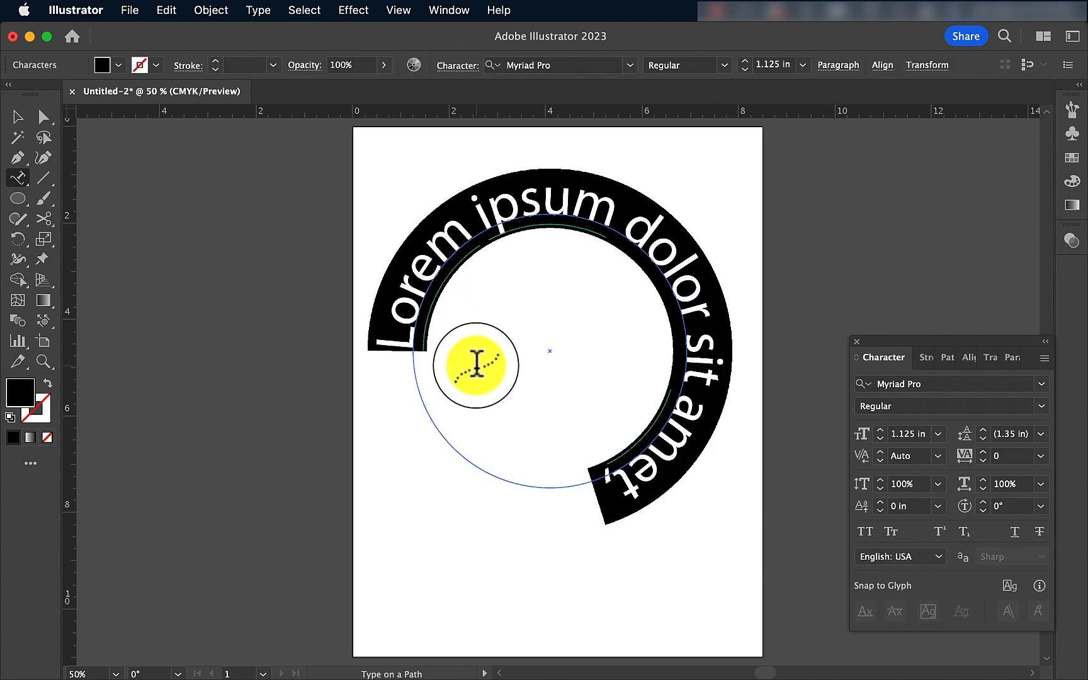
{"action": "type", "text": "HE"}
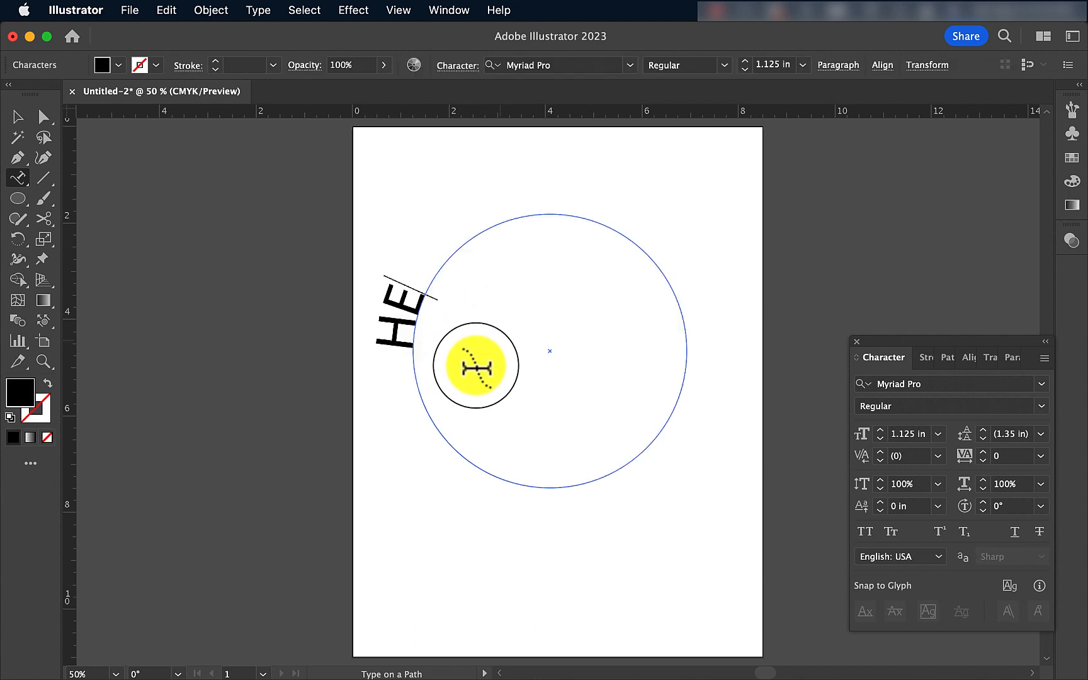
{"action": "type", "text": "LLO WORLD"}
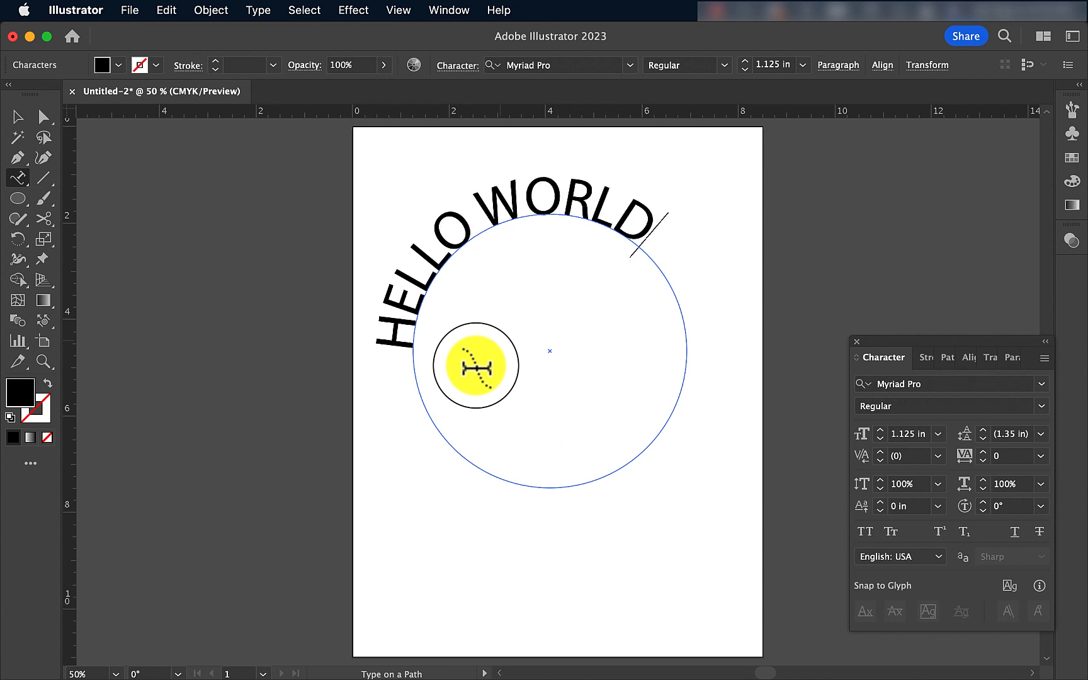
{"action": "type", "text": " HOW ARE YO"}
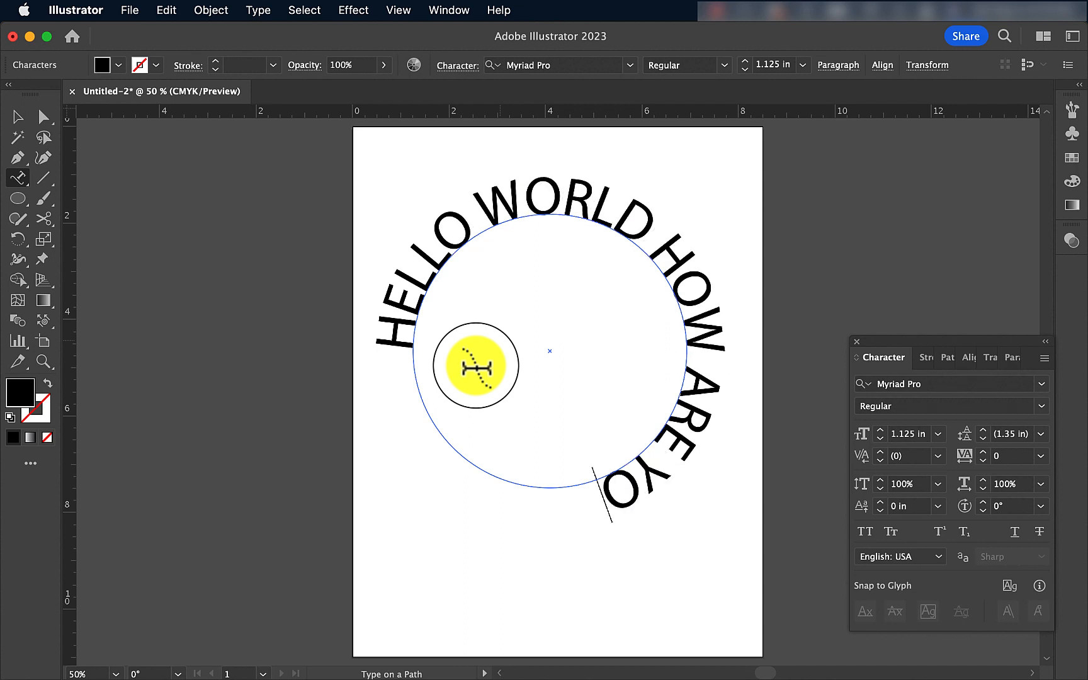
{"action": "type", "text": "U TODAY?"}
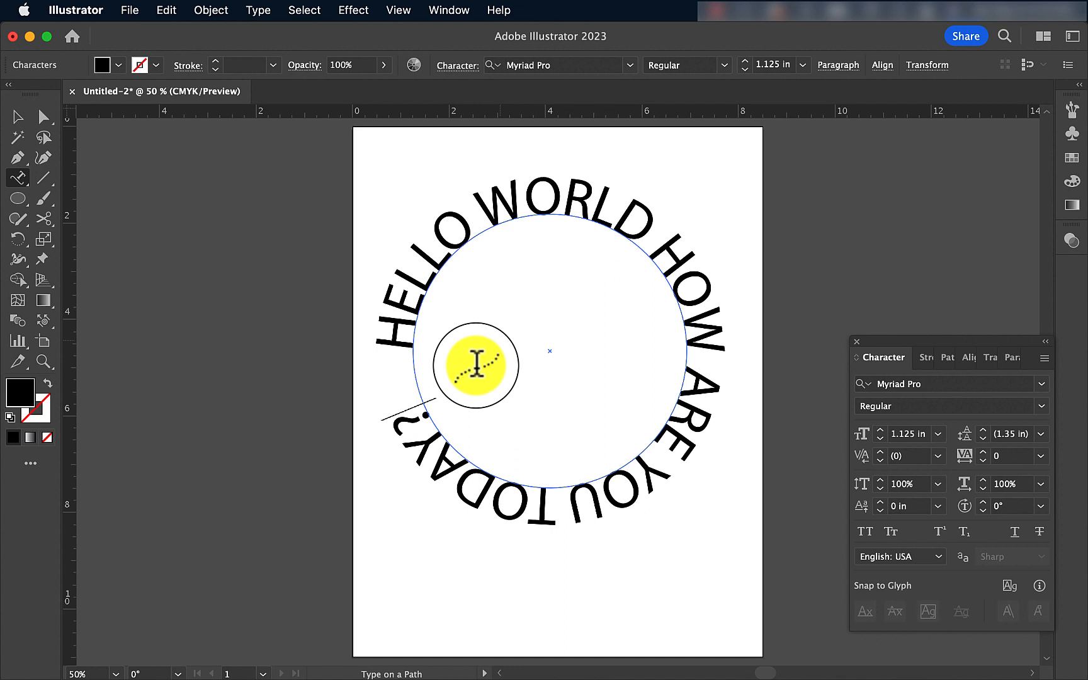
- Open the Type on a Path options for the circle text and move the dialog clear of the artwork
{"action": "left_click", "coordinate": [19, 118]}
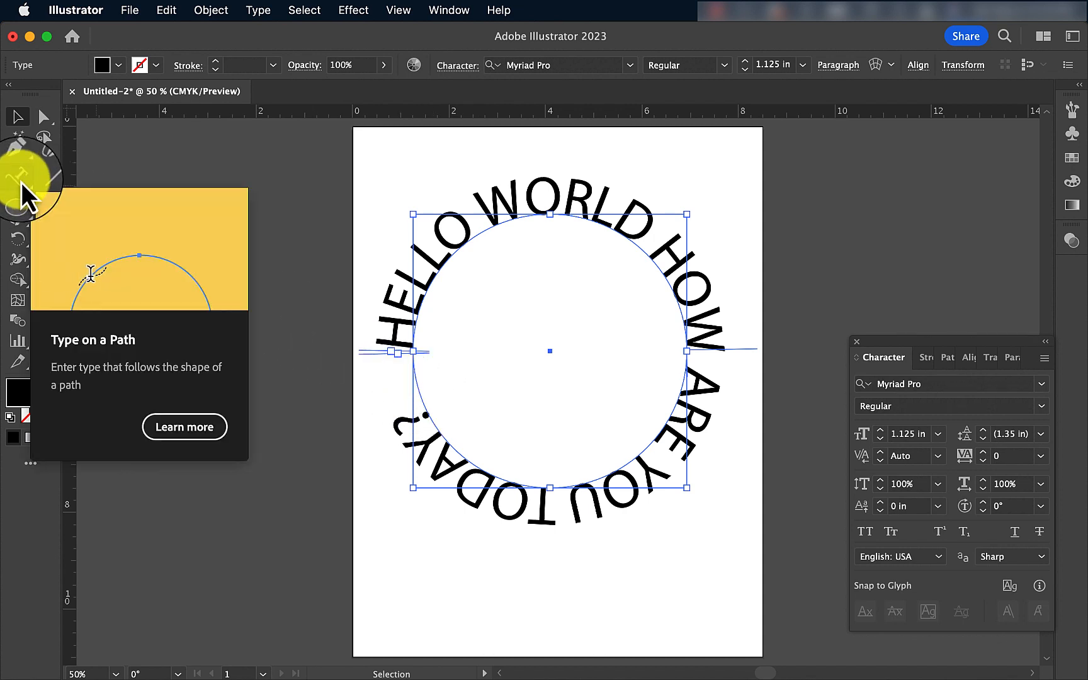
{"action": "left_click", "coordinate": [22, 182]}
{"action": "double_click", "coordinate": [21, 182]}
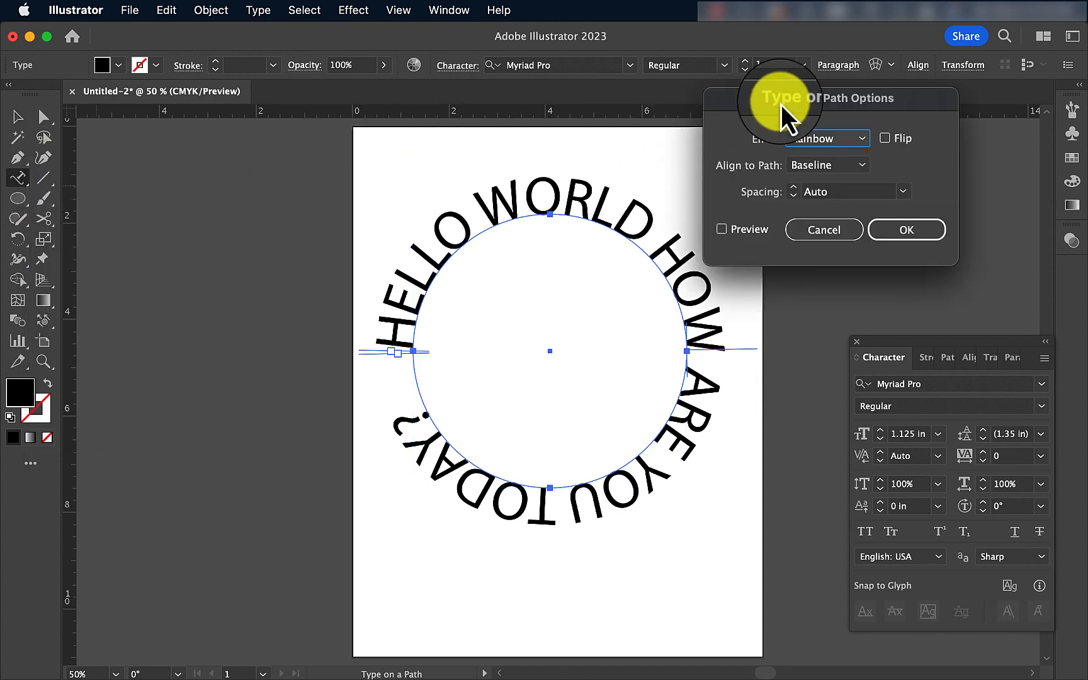
{"action": "left_click_drag", "start_coordinate": [843, 99], "coordinate": [559, 271]}
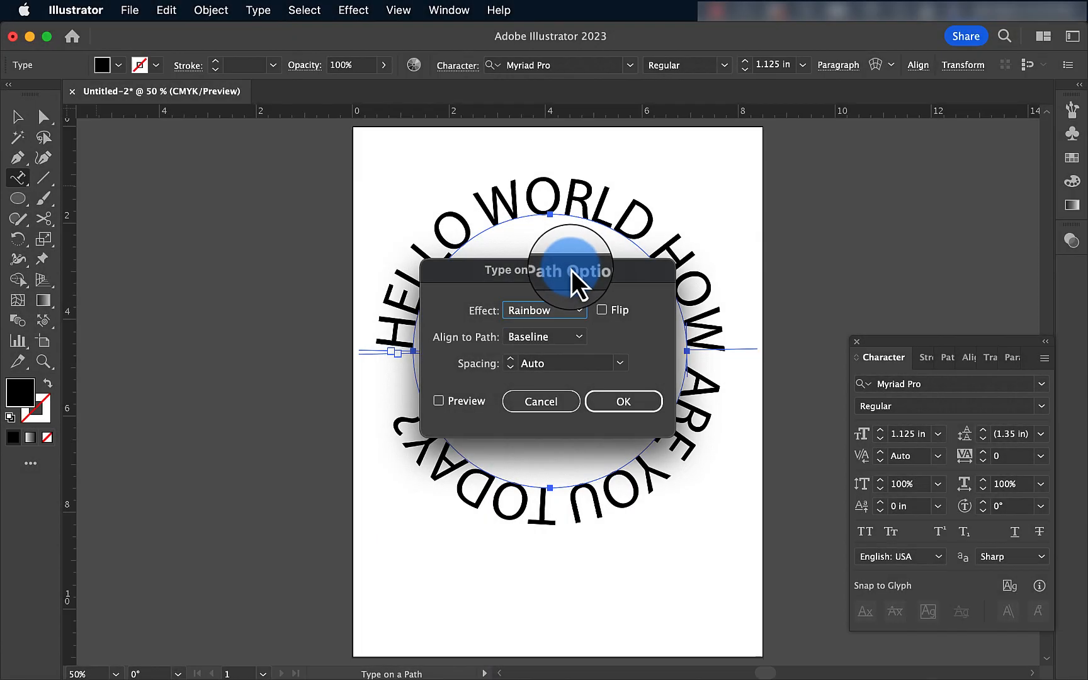
{"action": "left_click_drag", "start_coordinate": [571, 270], "coordinate": [245, 142]}
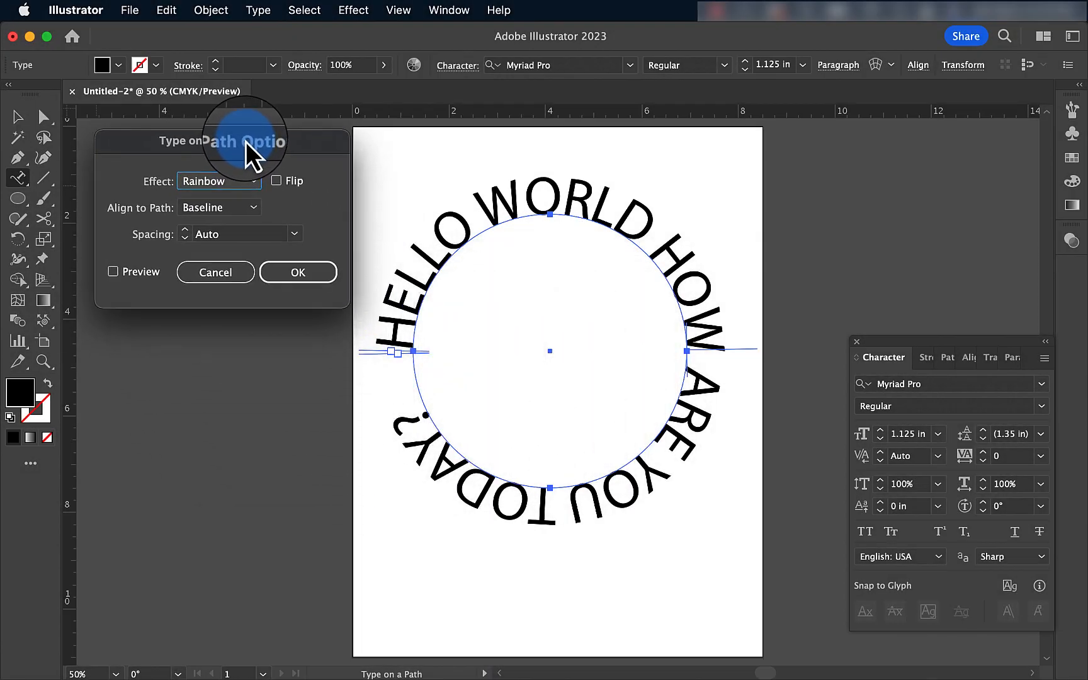
{"action": "left_click", "coordinate": [281, 187]}
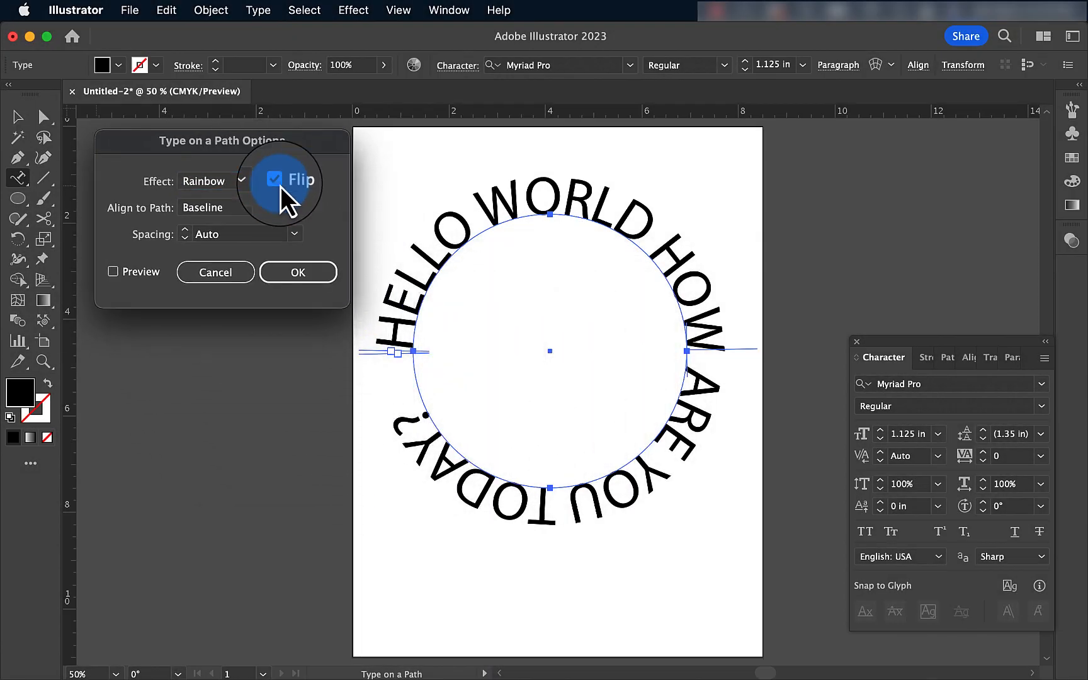
{"action": "left_click", "coordinate": [573, 191]}
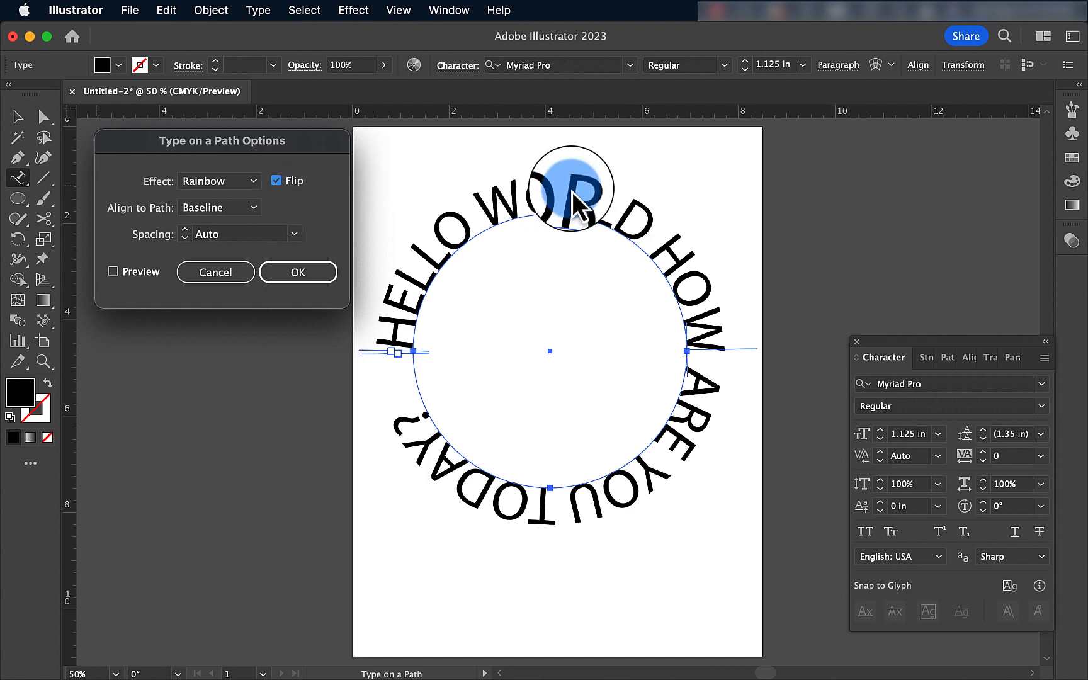
{"action": "left_click", "coordinate": [280, 184]}
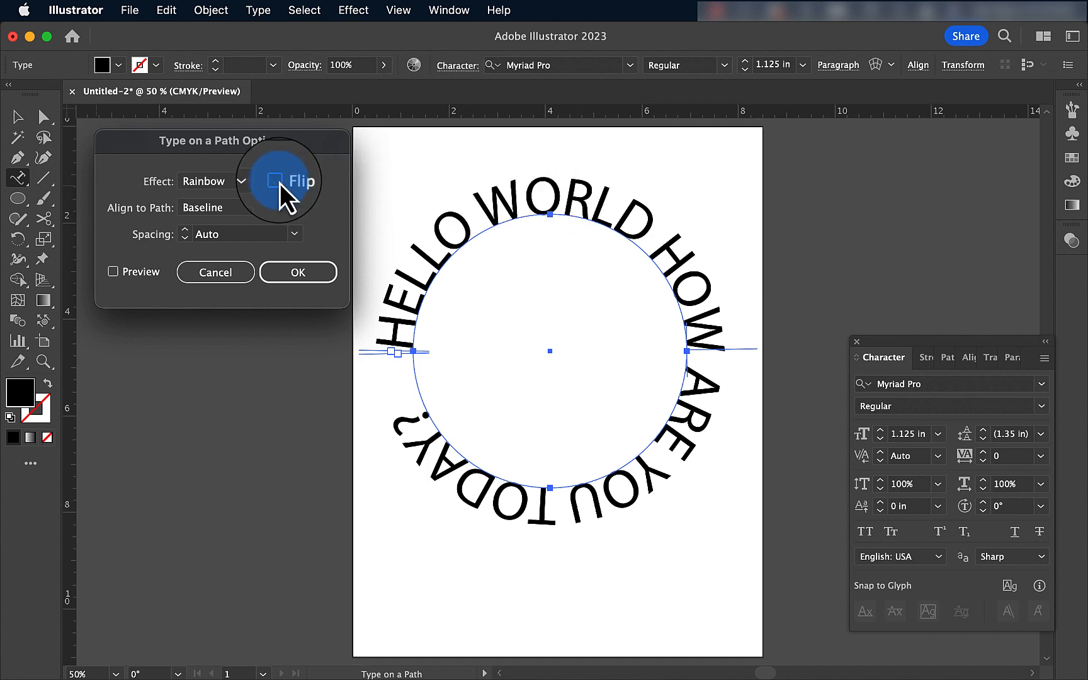
- Enable the live preview and compare the circle text's Rainbow effect with Flip on and off, leaving Flip off
{"action": "left_click", "coordinate": [114, 272]}
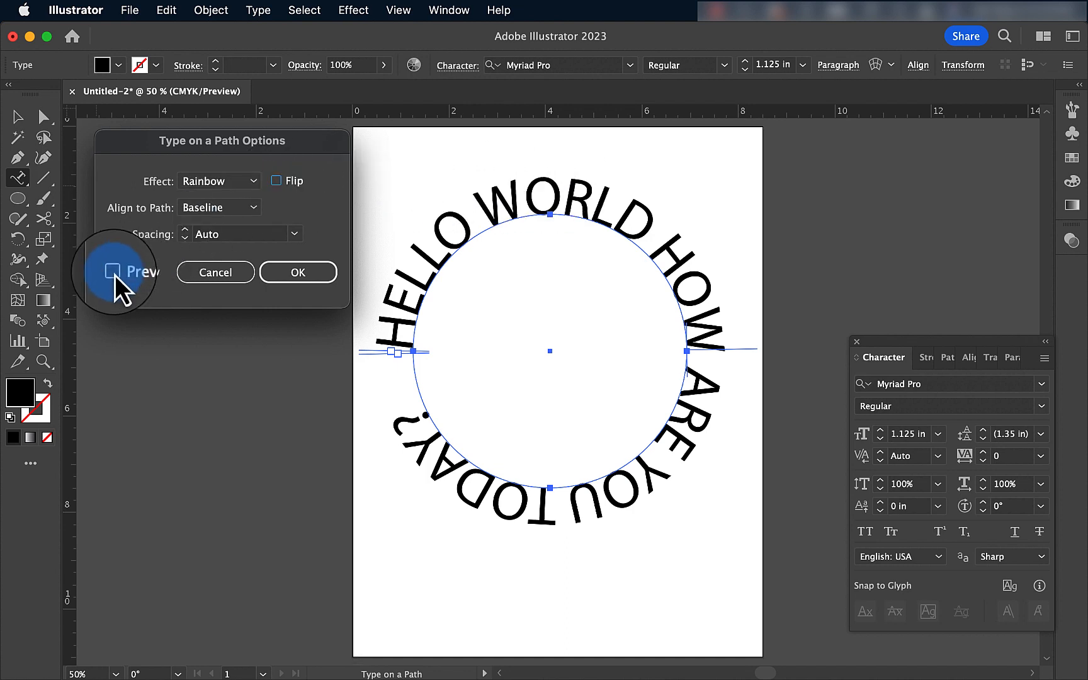
{"action": "left_click", "coordinate": [199, 225]}
{"action": "left_click", "coordinate": [276, 181]}
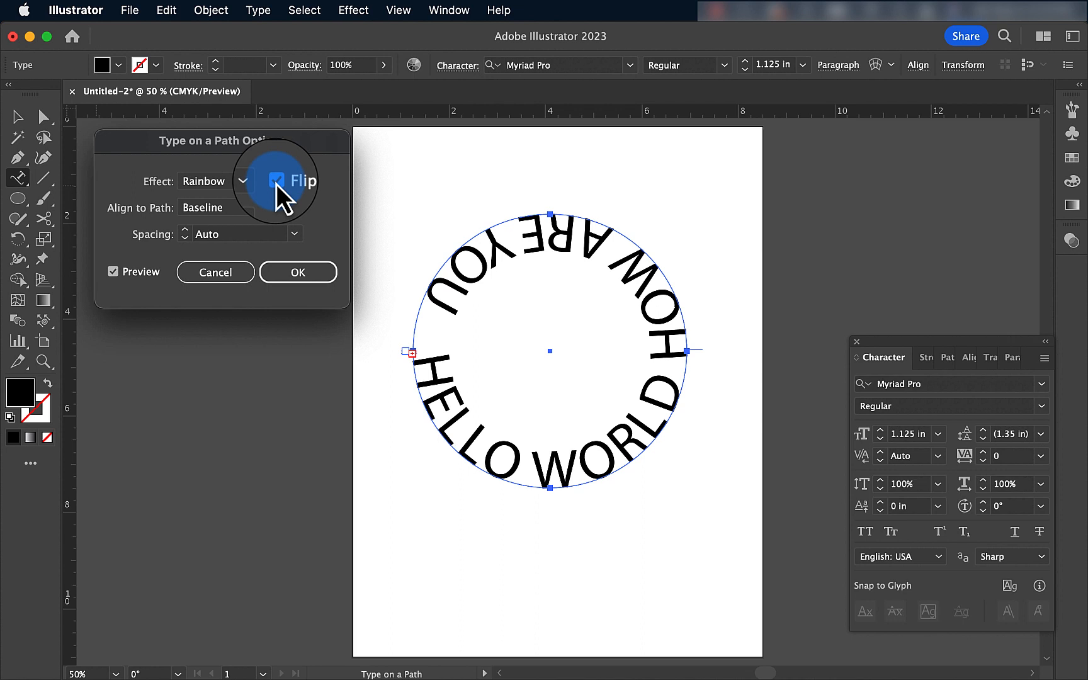
{"action": "left_click", "coordinate": [277, 181]}
{"action": "left_click", "coordinate": [277, 181]}
{"action": "left_click", "coordinate": [277, 182]}
- Try the Skew effect on the circle text, switching Flip on and back off
{"action": "left_click", "coordinate": [211, 184]}
{"action": "left_click", "coordinate": [208, 220]}
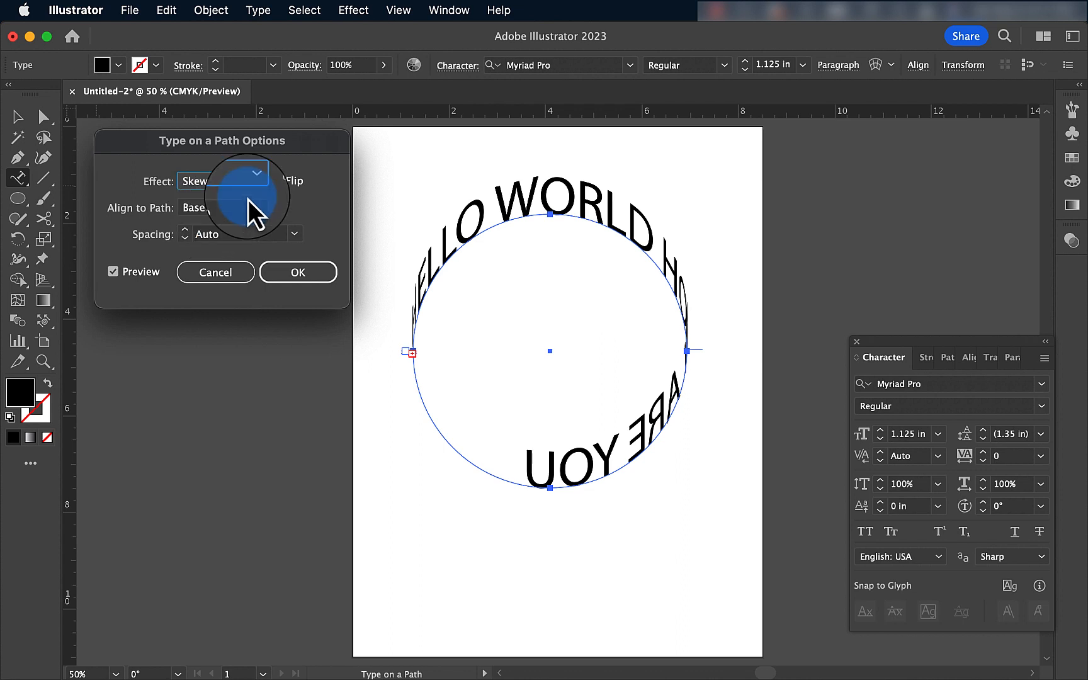
{"action": "left_click", "coordinate": [280, 182]}
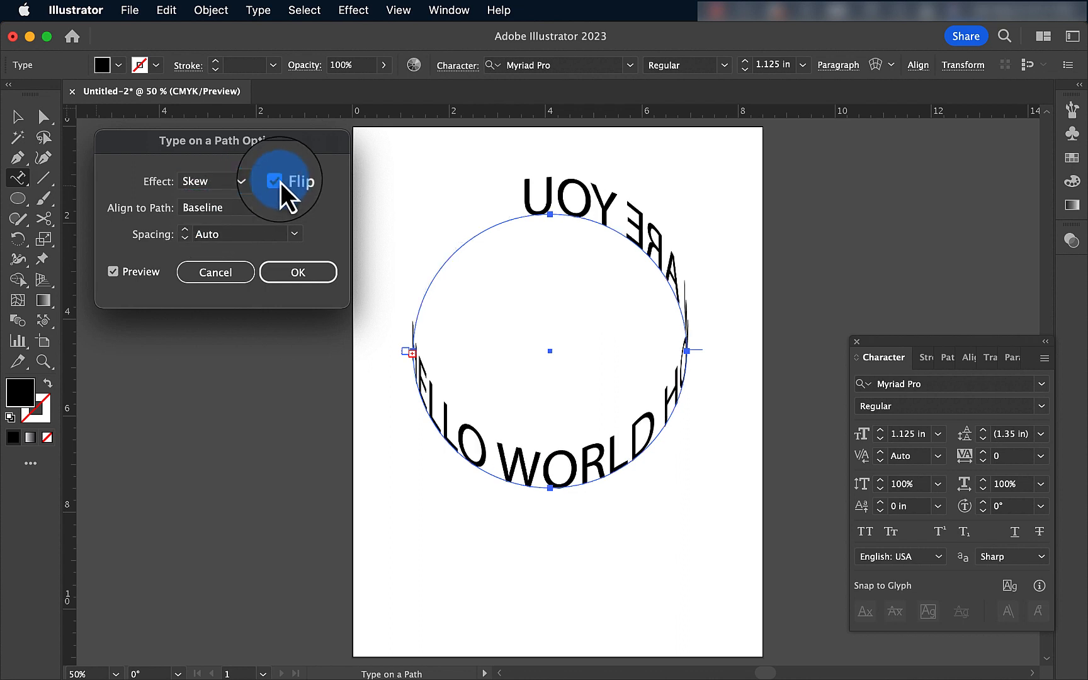
{"action": "left_click", "coordinate": [278, 182]}
- Try the 3D Ribbon effect on the circle text, switching Flip on and back off
{"action": "left_click", "coordinate": [251, 185]}
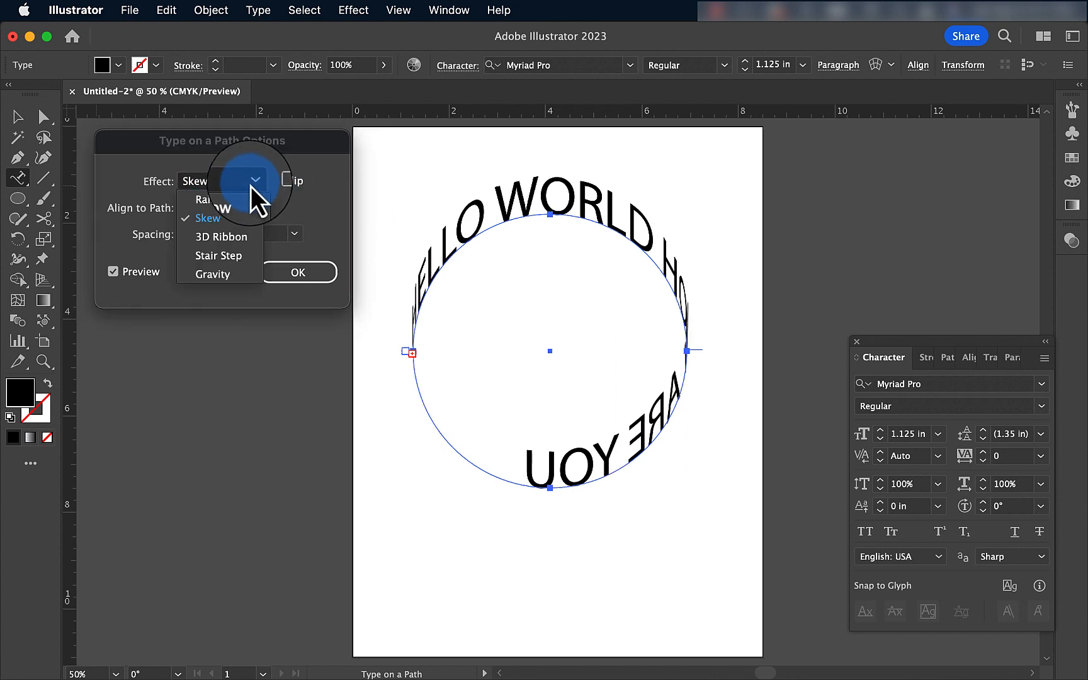
{"action": "left_click", "coordinate": [245, 236]}
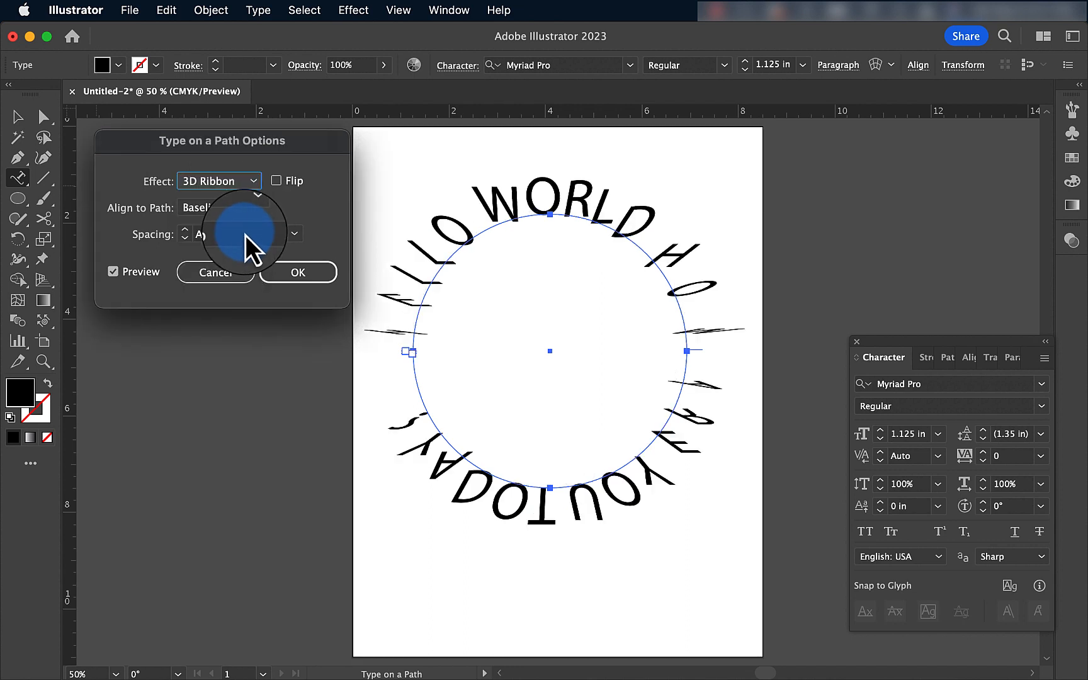
{"action": "left_click", "coordinate": [279, 184]}
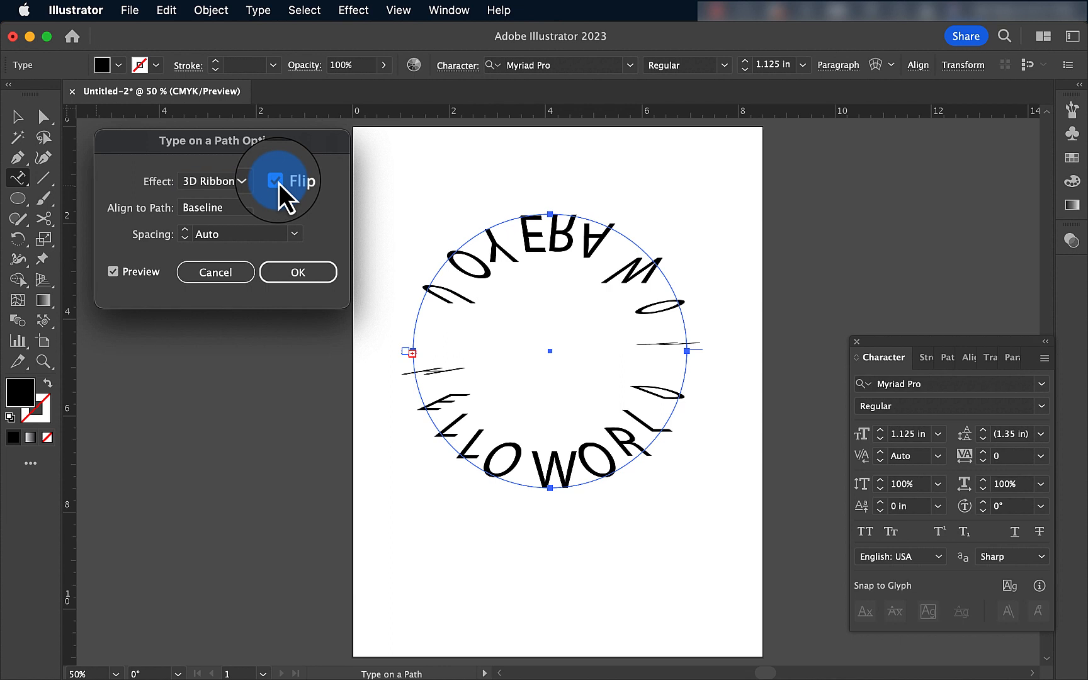
{"action": "left_click", "coordinate": [279, 184]}
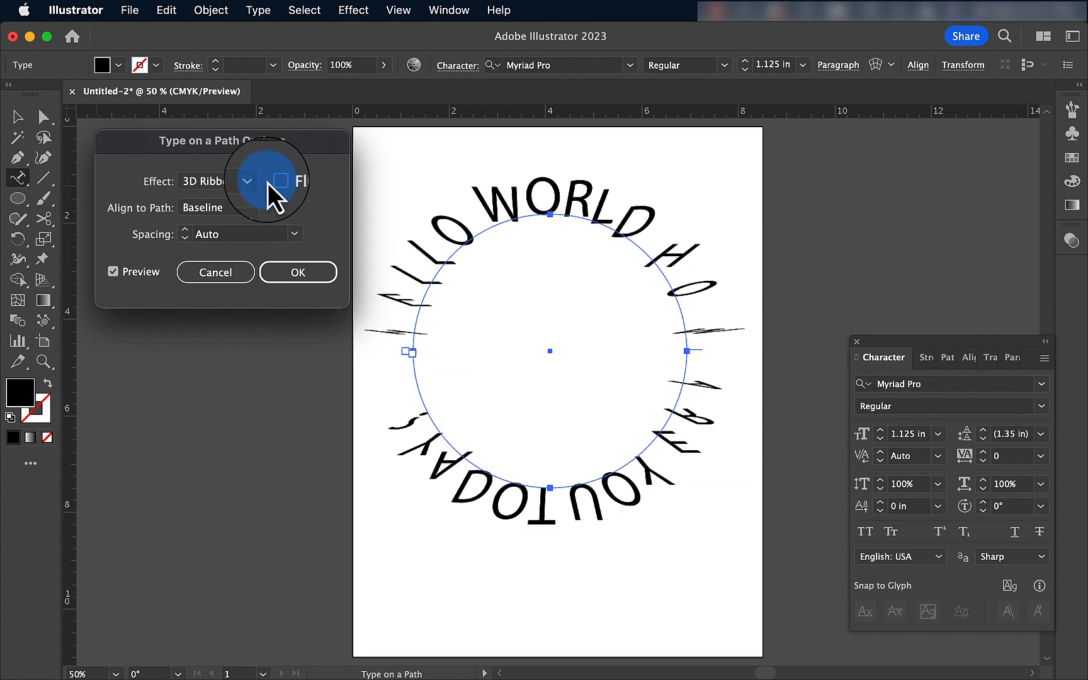
- Set the circle text's path effect to Stair Step and turn on Flip
{"action": "left_click", "coordinate": [237, 181]}
{"action": "left_click", "coordinate": [238, 257]}
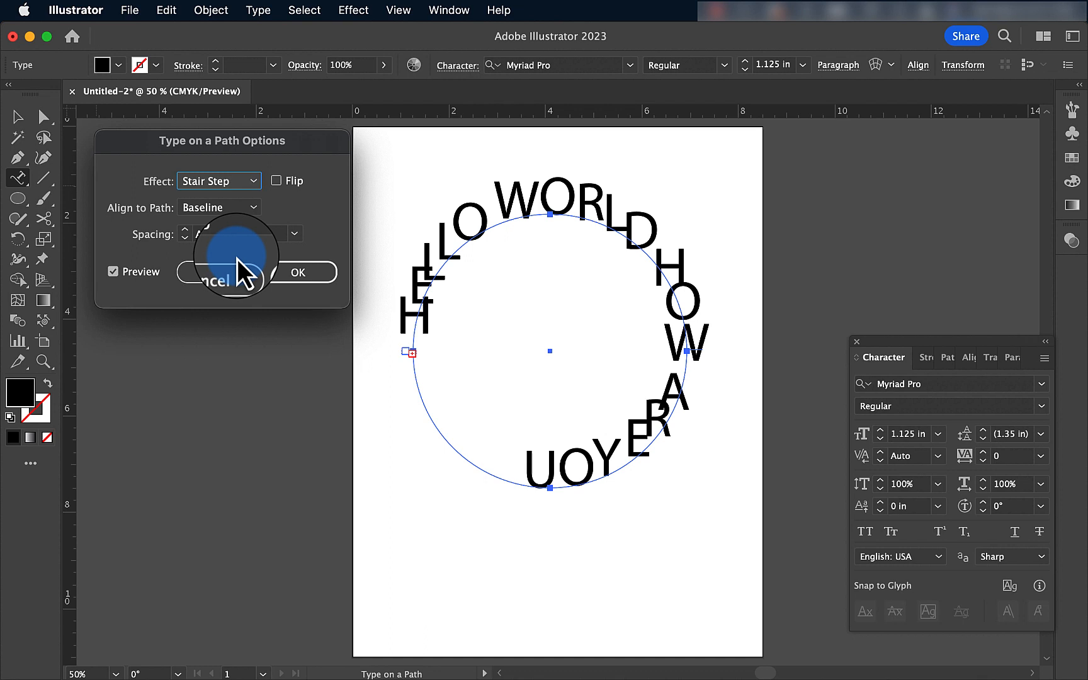
{"action": "left_click", "coordinate": [275, 180]}
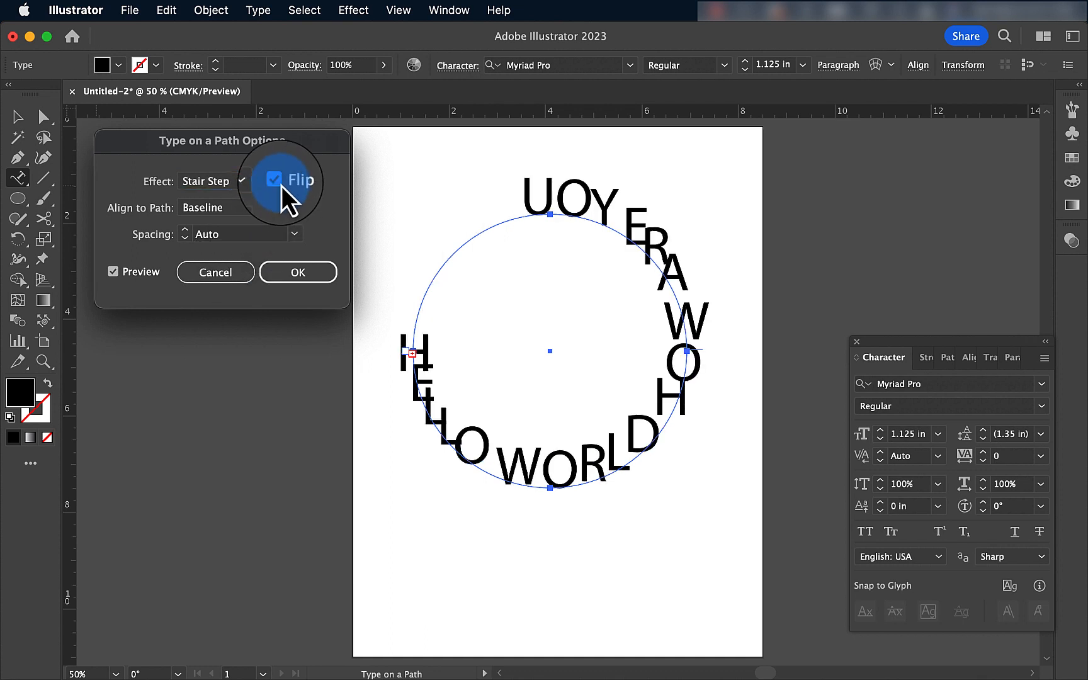
- Recheck Flip on the Stair Step effect, then try Gravity on the circle text with Flip on and off, leaving it off
{"action": "left_click", "coordinate": [282, 186]}
{"action": "left_click", "coordinate": [281, 187]}
{"action": "left_click", "coordinate": [220, 184]}
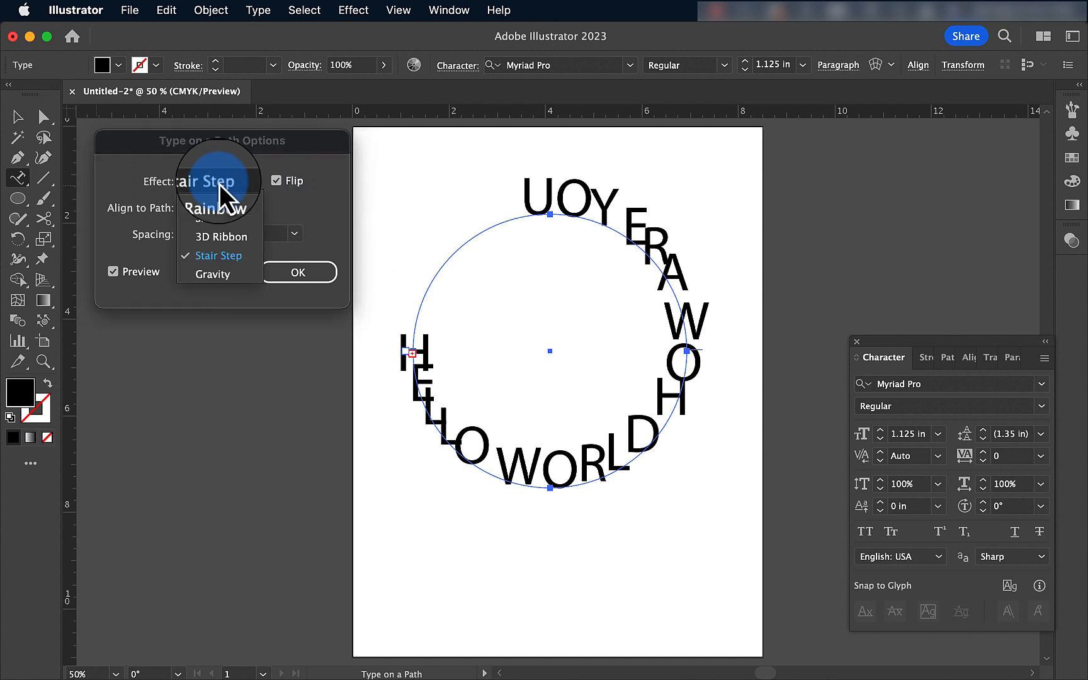
{"action": "left_click", "coordinate": [223, 274]}
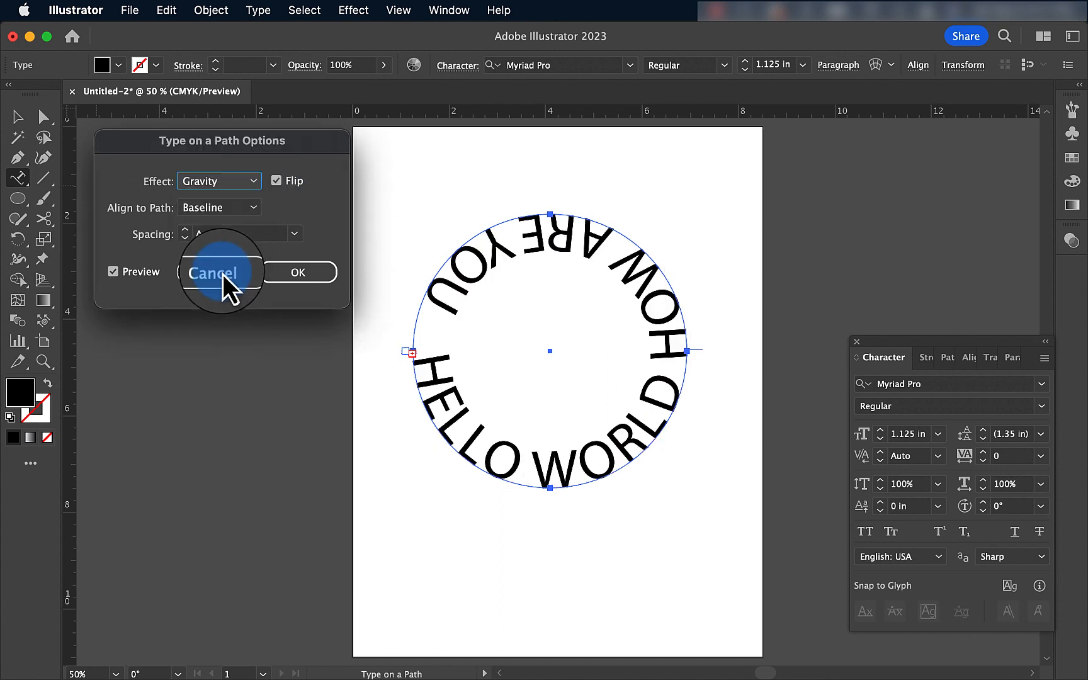
{"action": "left_click", "coordinate": [274, 182]}
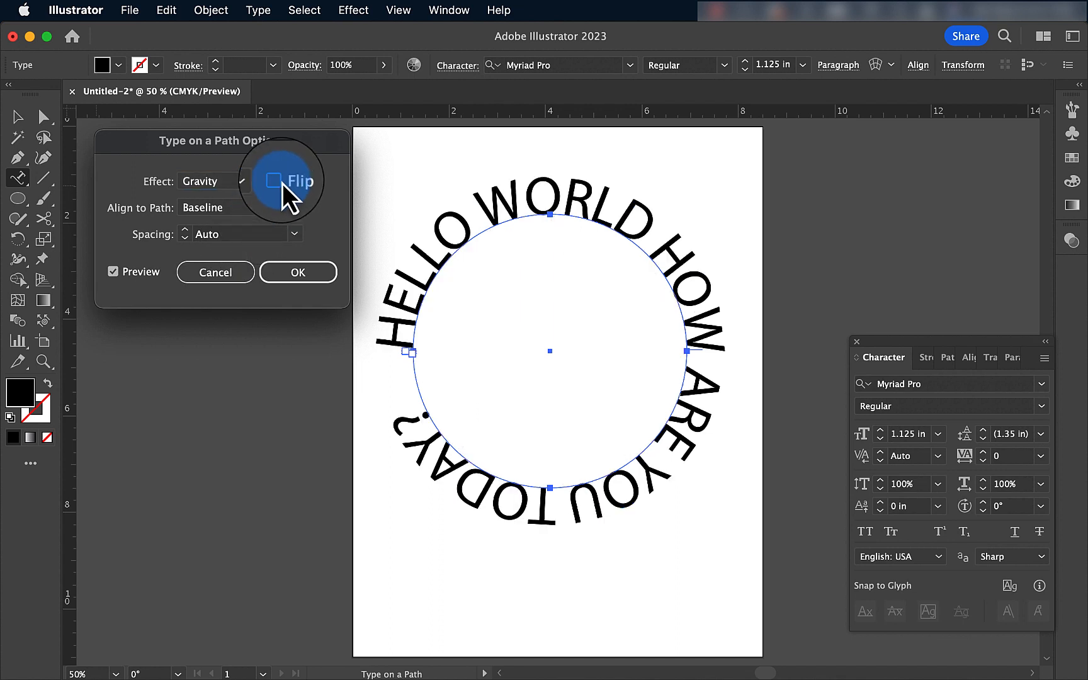
{"action": "left_click", "coordinate": [282, 184]}
{"action": "left_click", "coordinate": [282, 184]}
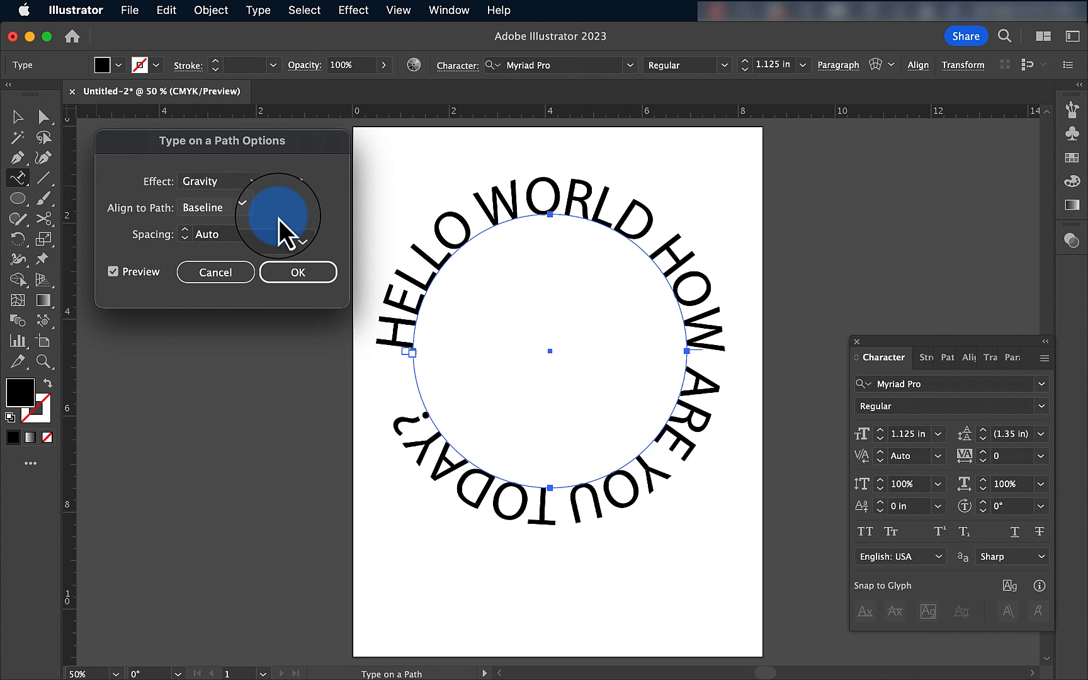
- Set the circle text's path effect to Rainbow and align its ascender to the path
{"action": "left_click", "coordinate": [256, 188]}
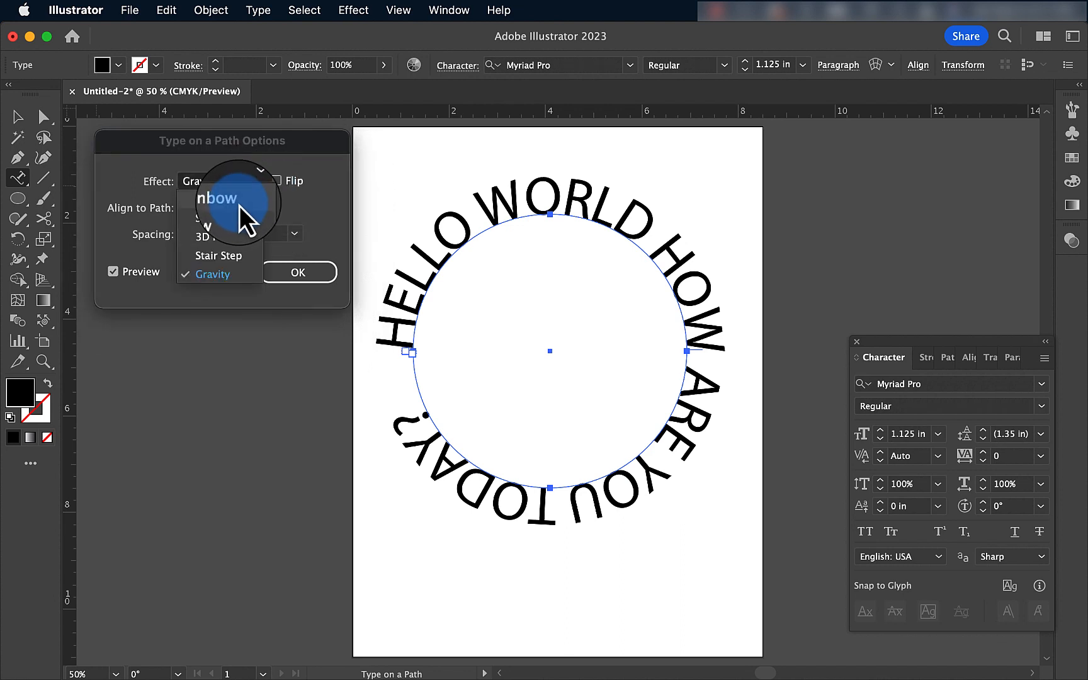
{"action": "left_click", "coordinate": [239, 207]}
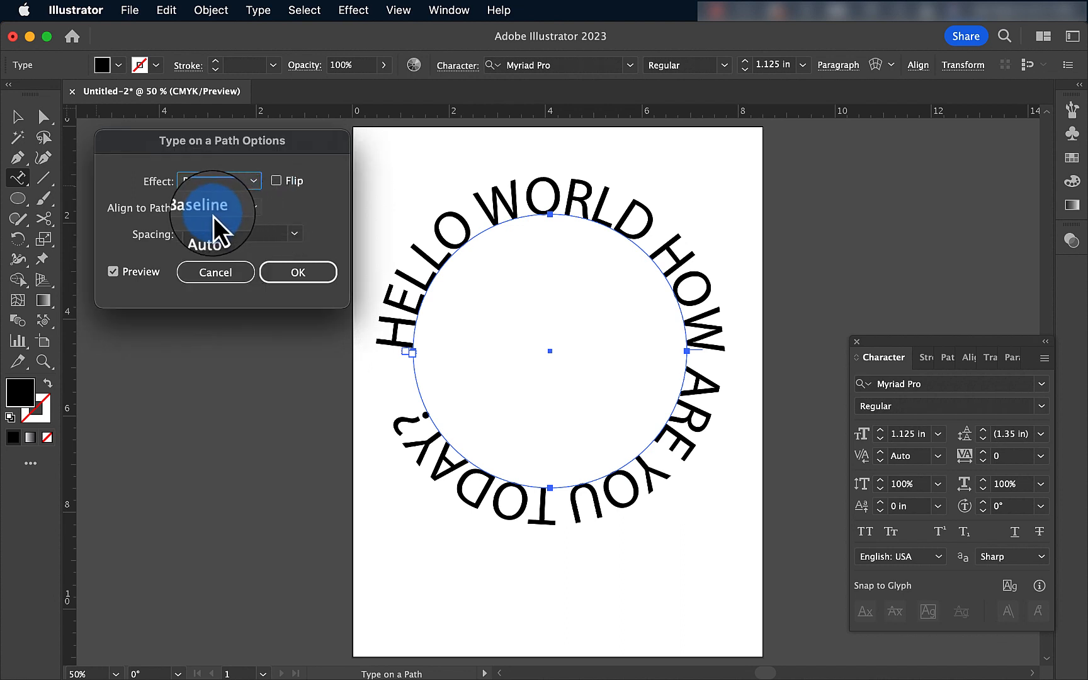
{"action": "left_click", "coordinate": [213, 214]}
{"action": "left_click", "coordinate": [215, 232]}
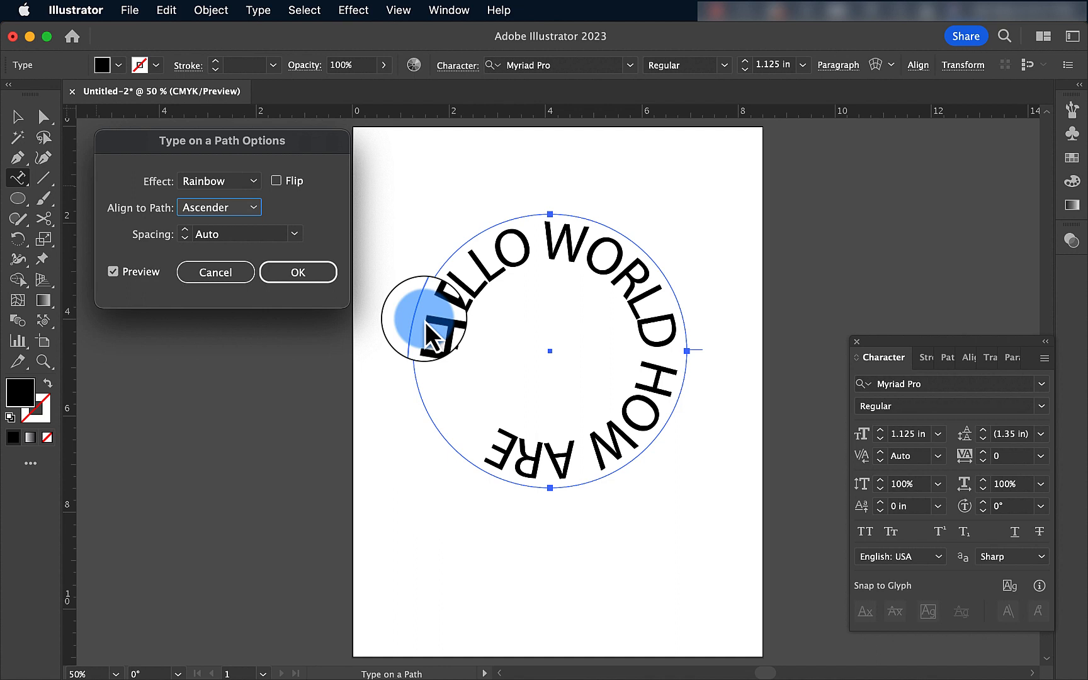
- Try the Descender and Center path alignments on the circle text, then return the alignment to Baseline
{"action": "left_click", "coordinate": [252, 209]}
{"action": "left_click", "coordinate": [245, 250]}
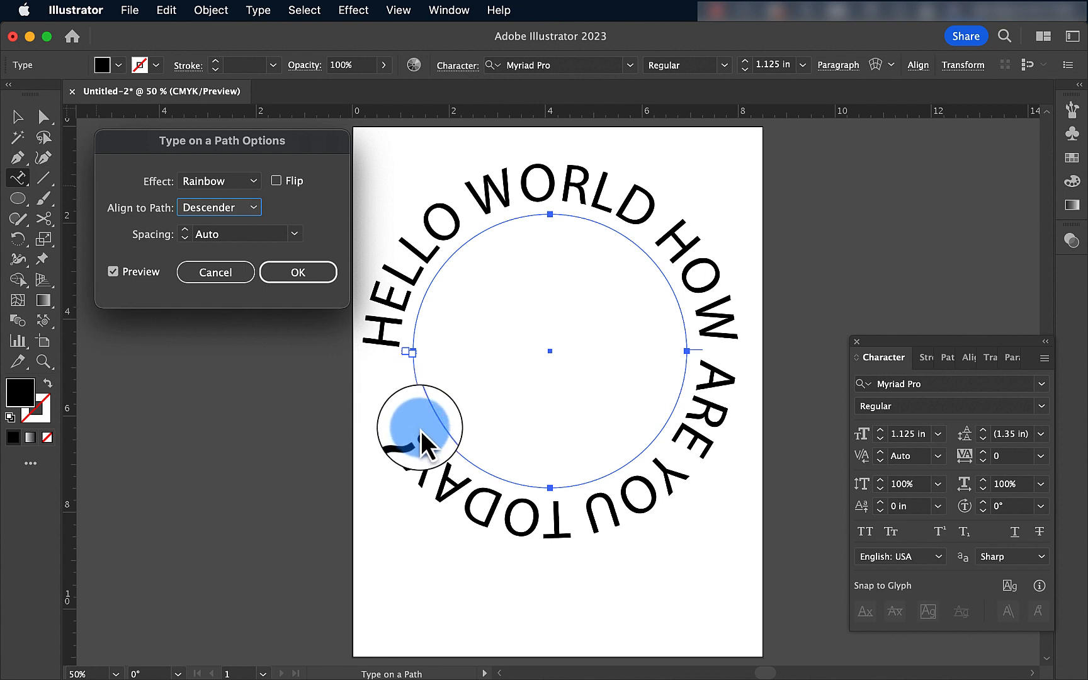
{"action": "left_click", "coordinate": [245, 210]}
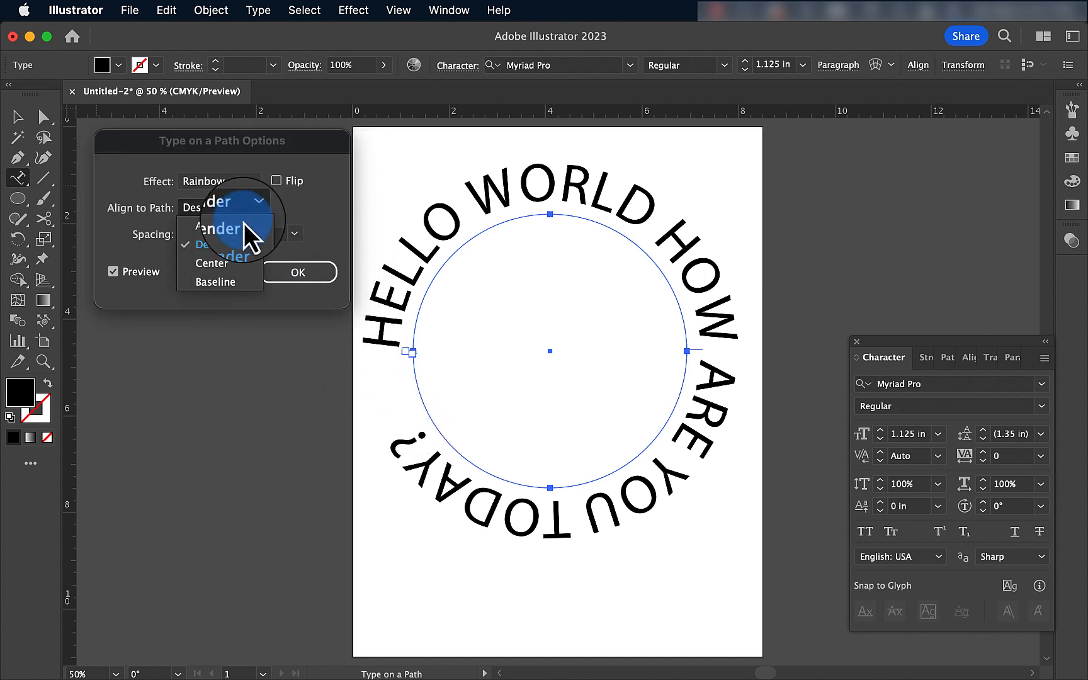
{"action": "left_click", "coordinate": [240, 266]}
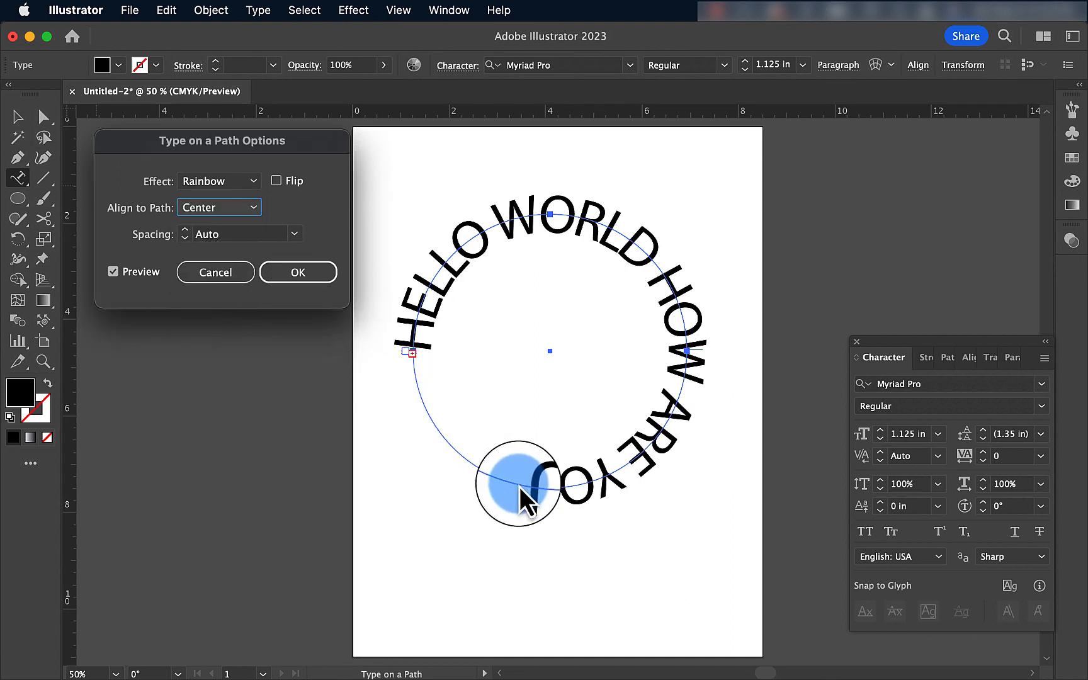
{"action": "left_click", "coordinate": [255, 211]}
{"action": "left_click", "coordinate": [245, 284]}
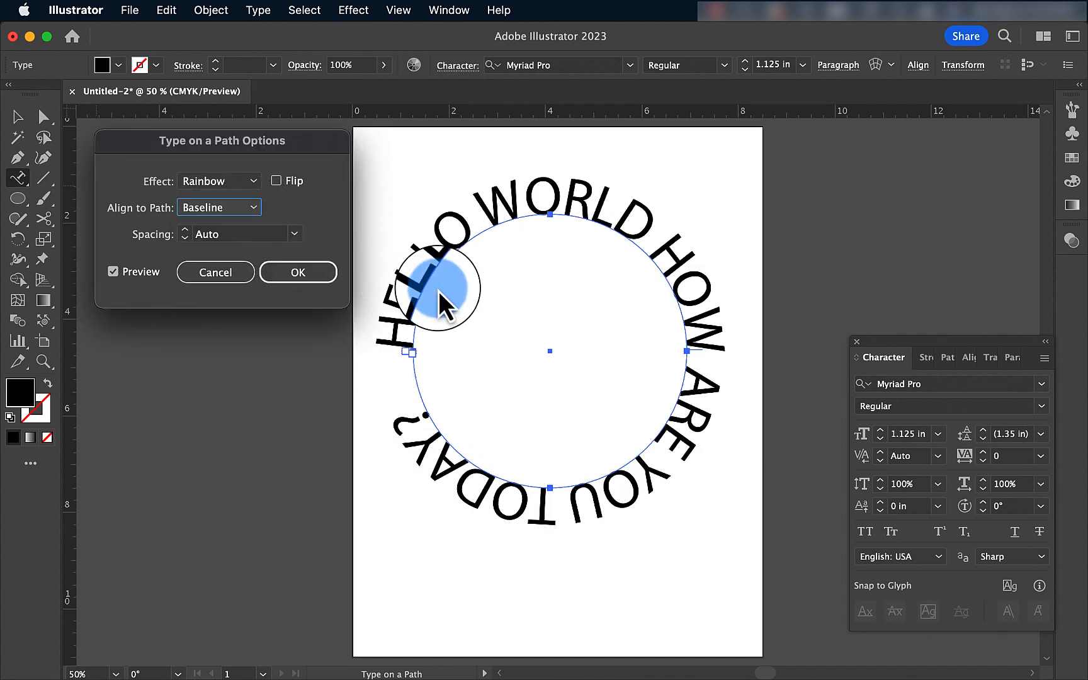
- Compare the Descender alignment with Baseline once more on the circle text, ending on Baseline
{"action": "left_click", "coordinate": [237, 208]}
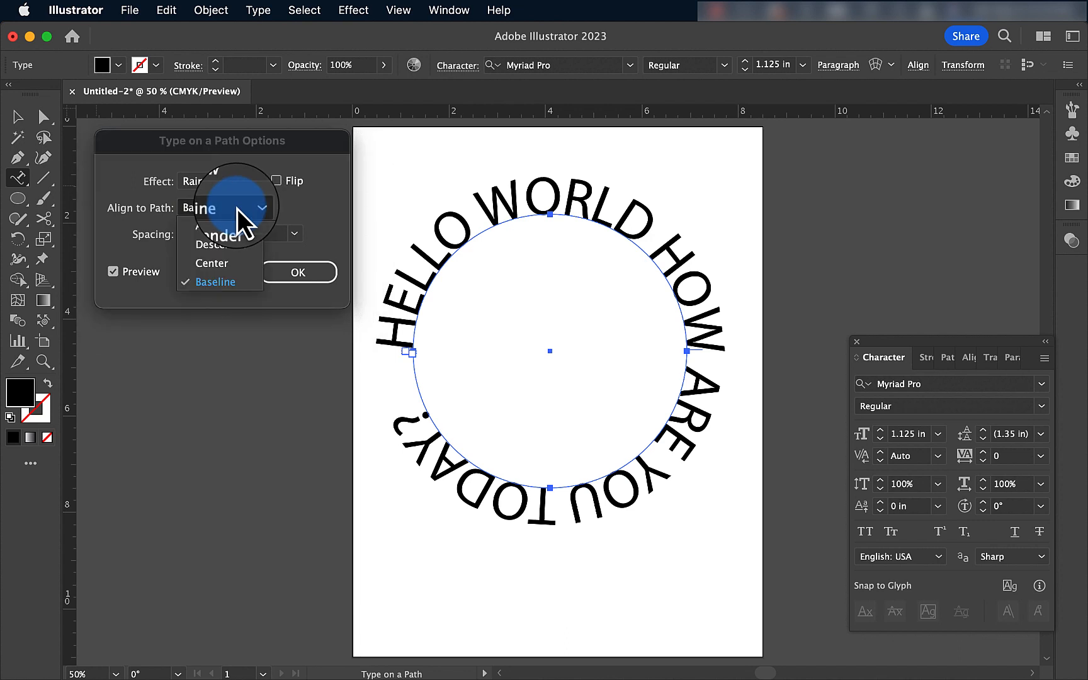
{"action": "left_click", "coordinate": [235, 243]}
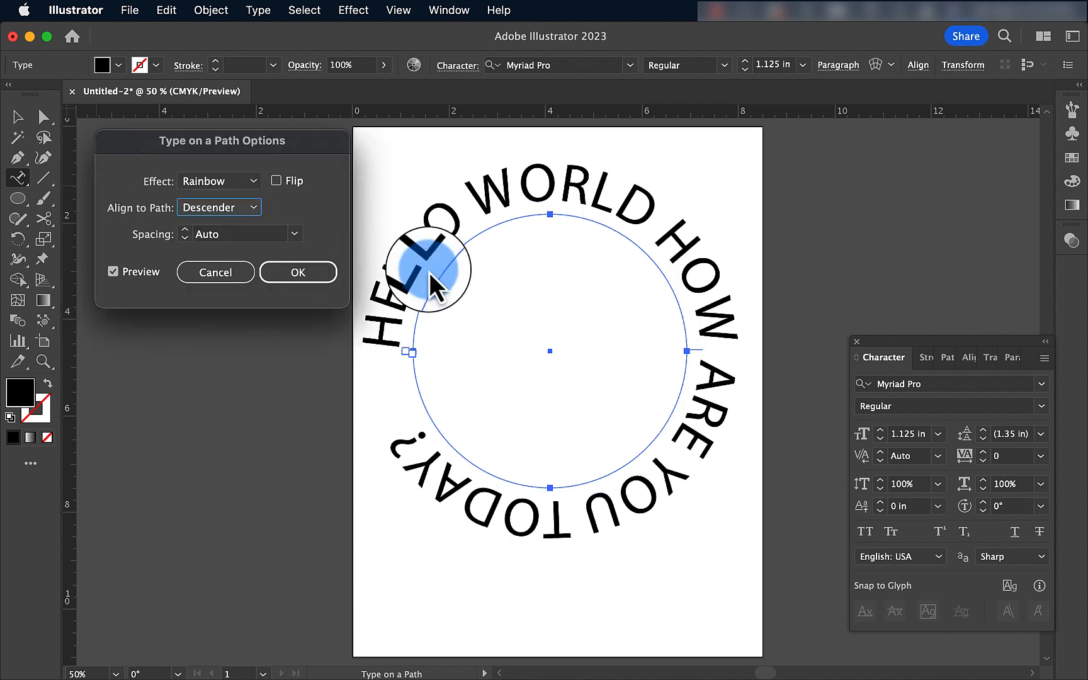
{"action": "left_click", "coordinate": [240, 209]}
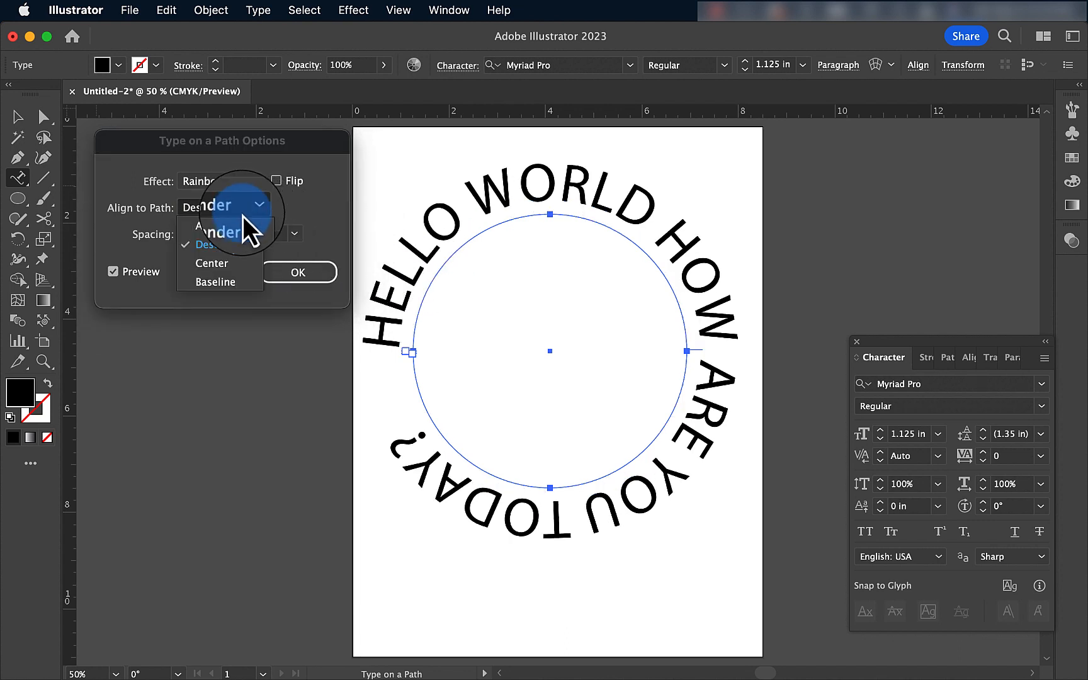
{"action": "left_click", "coordinate": [240, 283]}
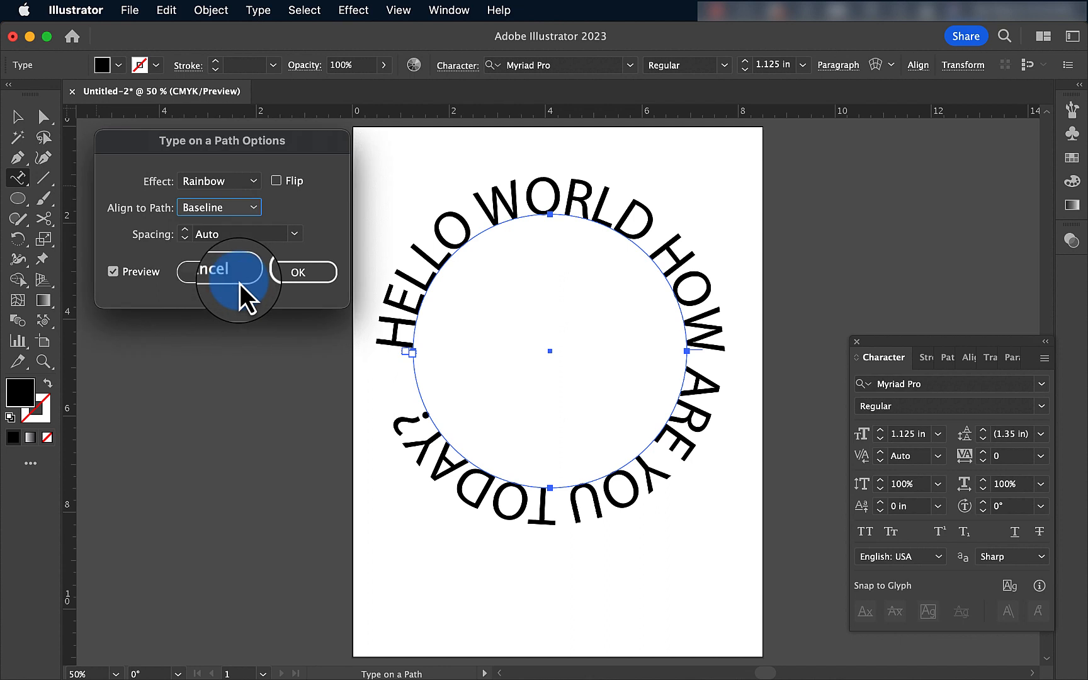
- Align the circle text to the path by Ascender and set the path spacing to 0 pt
{"action": "left_click", "coordinate": [216, 212]}
{"action": "left_click", "coordinate": [220, 226]}
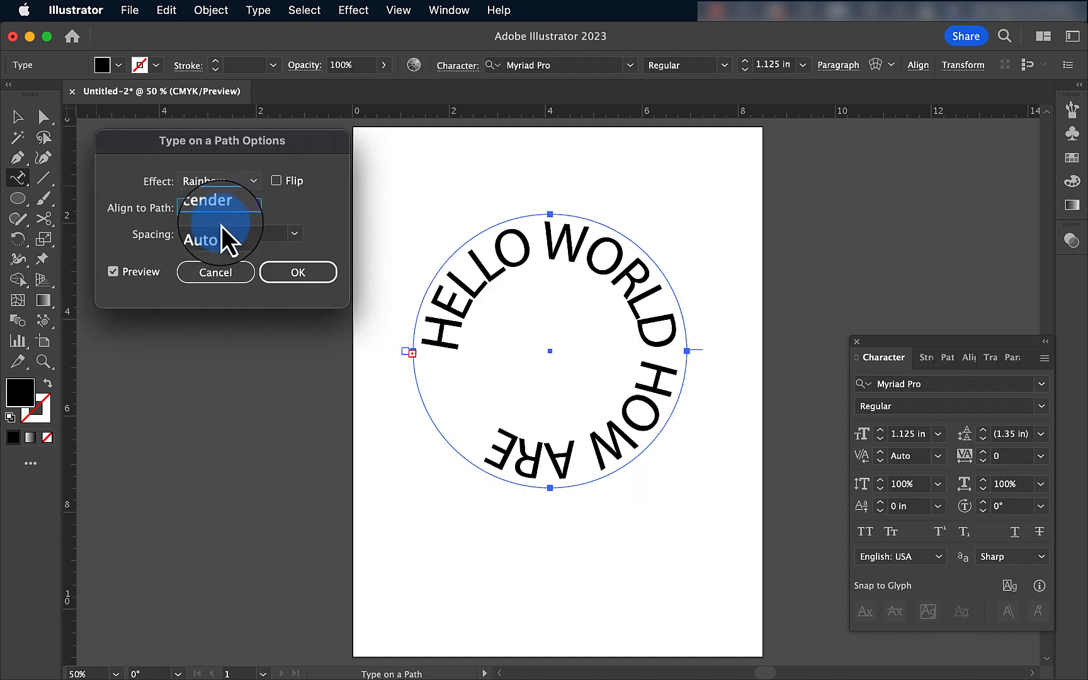
{"action": "left_click", "coordinate": [240, 215]}
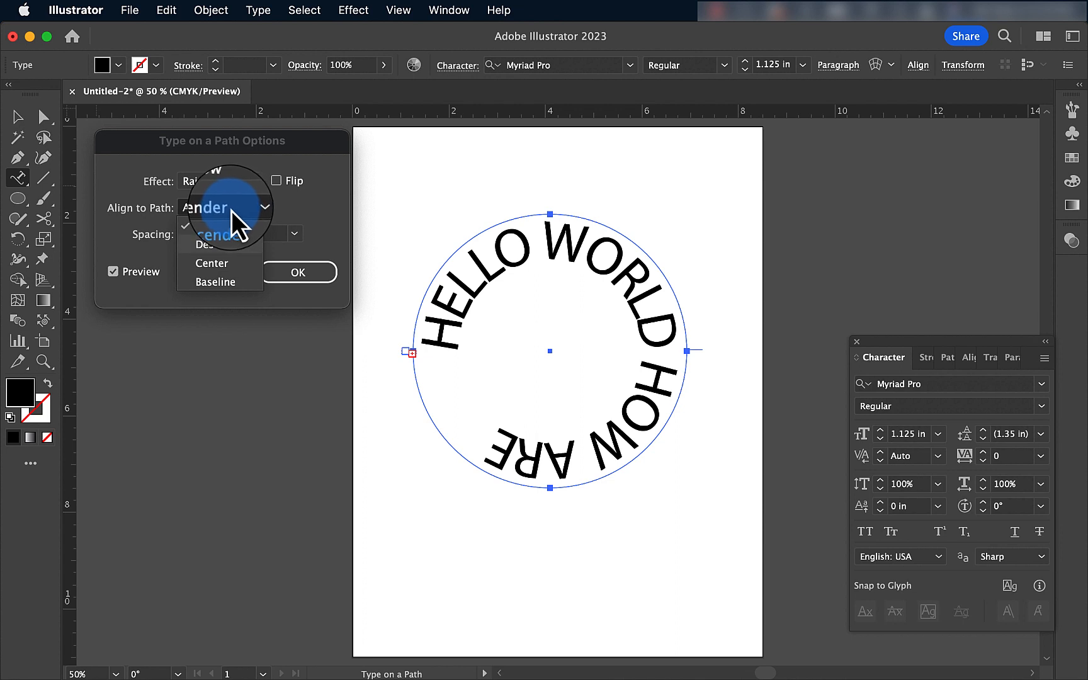
{"action": "left_click", "coordinate": [226, 209]}
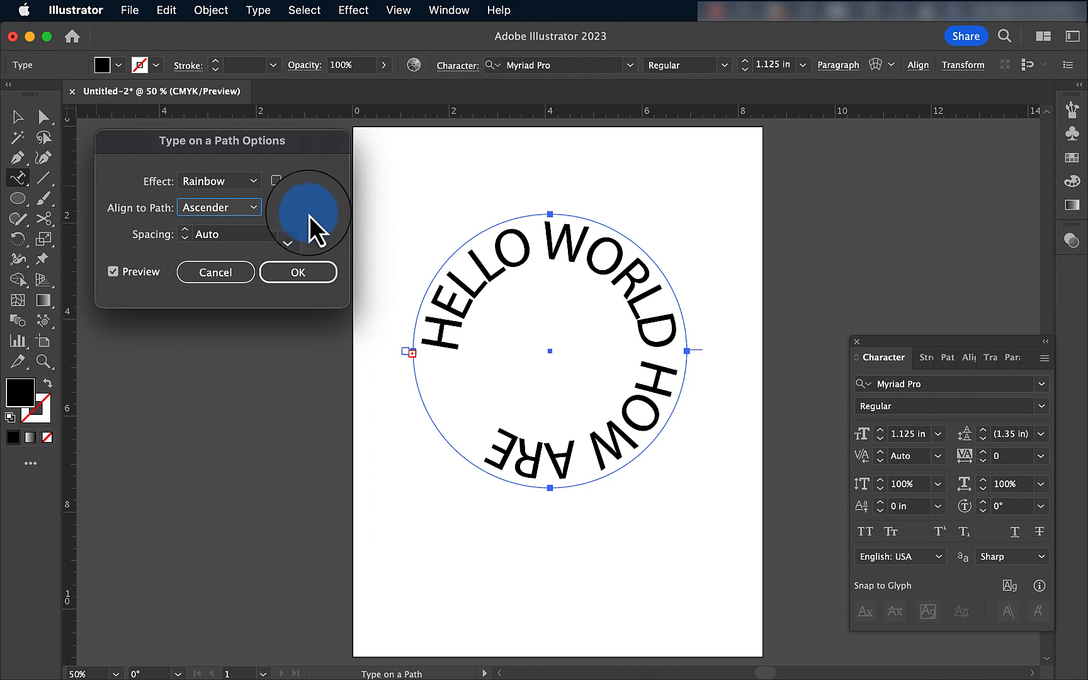
{"action": "left_click", "coordinate": [295, 235]}
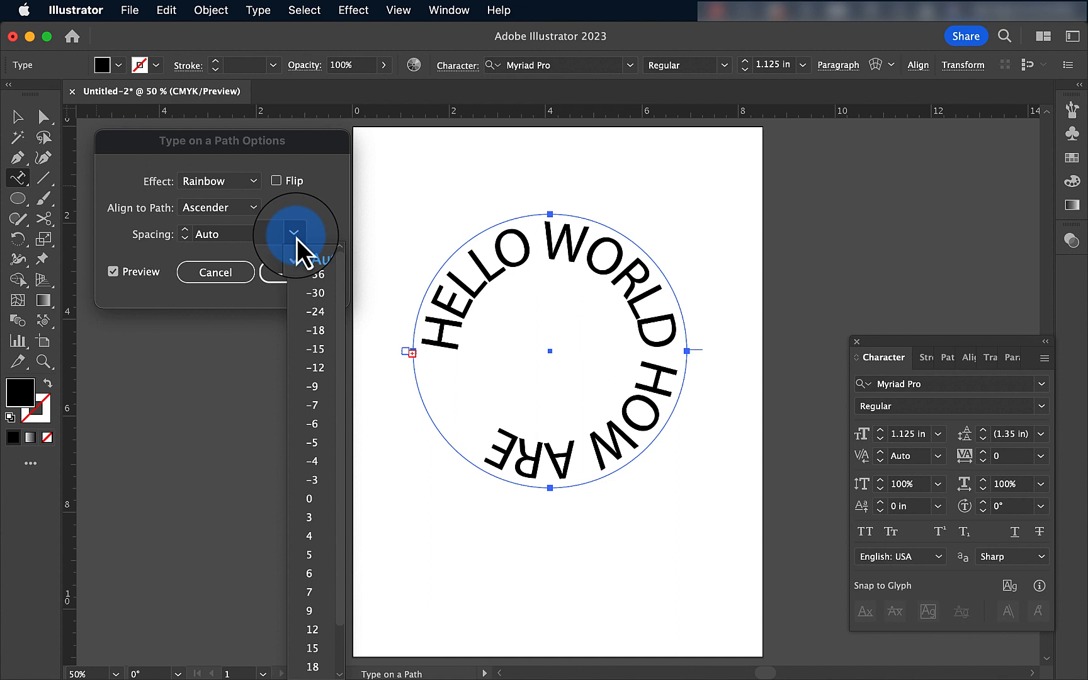
{"action": "left_click", "coordinate": [306, 500]}
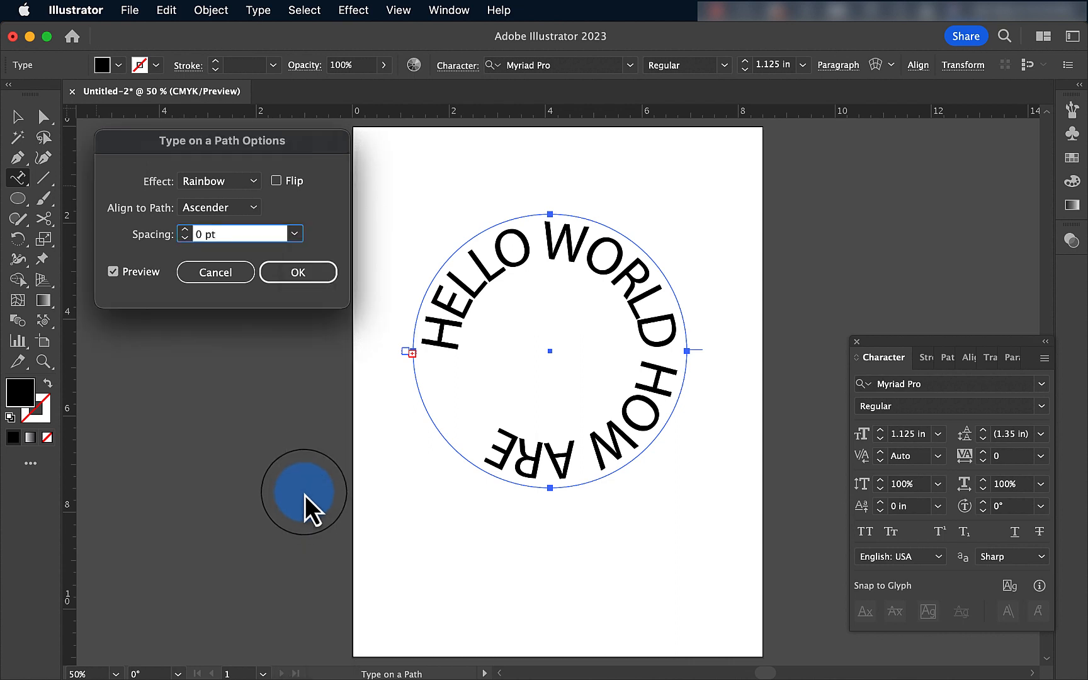
- Keep the Rainbow effect and change the circle text's path alignment to Descender
{"action": "left_click", "coordinate": [233, 182]}
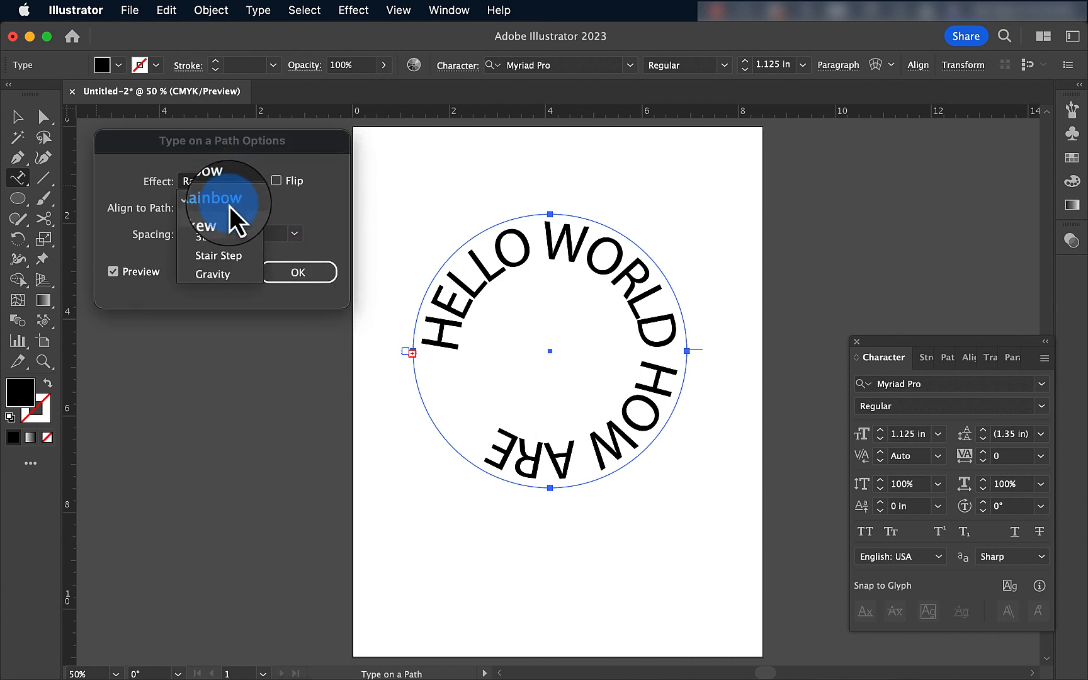
{"action": "left_click", "coordinate": [230, 206]}
{"action": "left_click", "coordinate": [228, 210]}
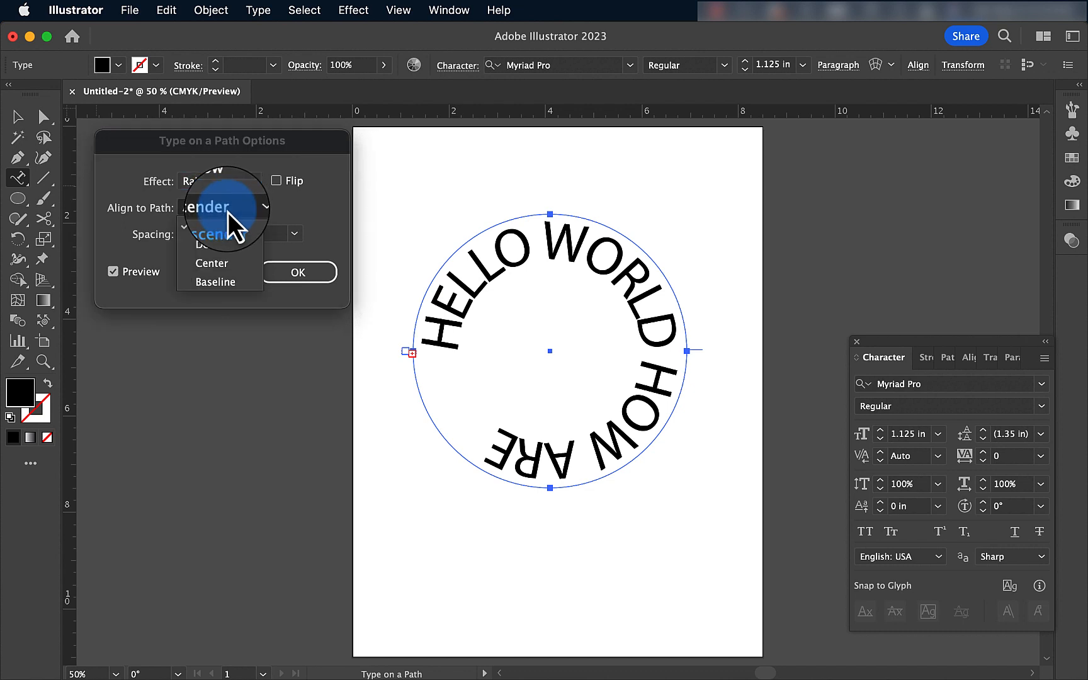
{"action": "left_click", "coordinate": [229, 249]}
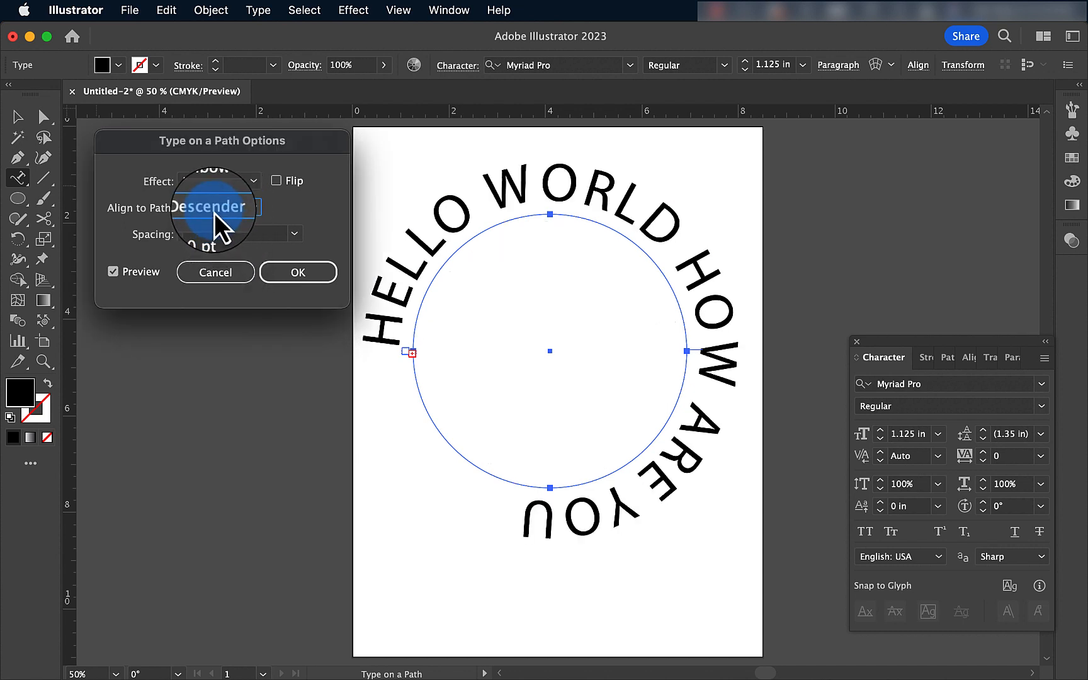
- Raise the circle text's path spacing step by step to 73 pt
{"action": "left_click", "coordinate": [186, 231]}
{"action": "left_click", "coordinate": [186, 231]}
{"action": "left_click", "coordinate": [185, 231]}
{"action": "left_click", "coordinate": [186, 231]}
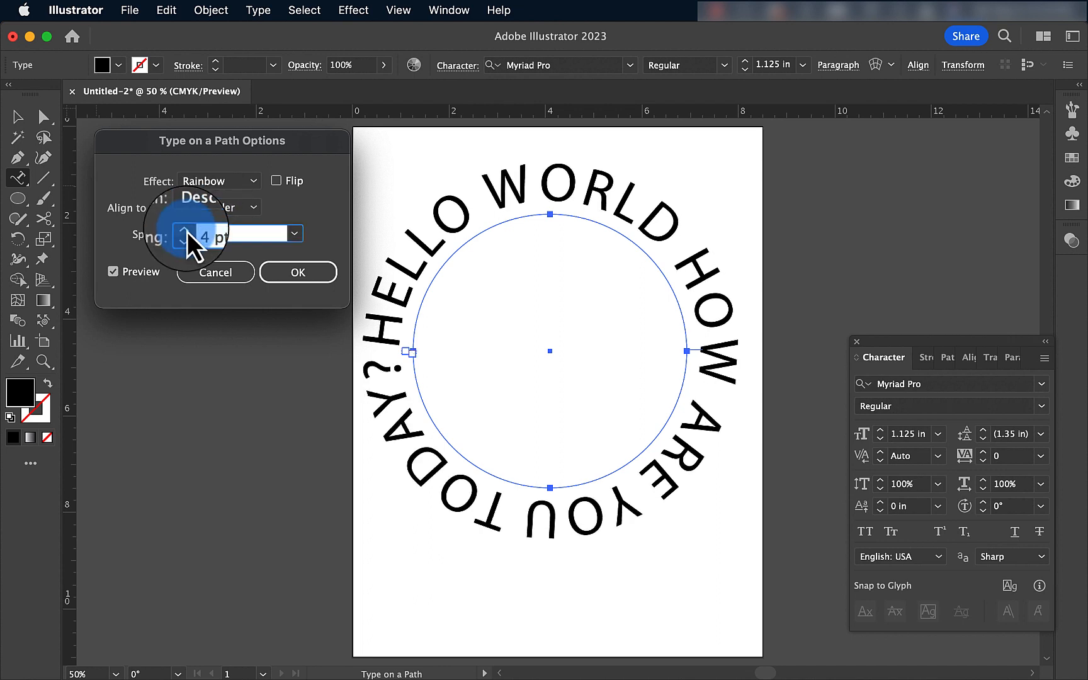
{"action": "left_click", "coordinate": [186, 231]}
{"action": "left_click", "coordinate": [186, 231]}
{"action": "left_click", "coordinate": [186, 231]}
{"action": "left_click", "coordinate": [186, 231]}
{"action": "left_click", "coordinate": [186, 231]}
{"action": "left_click", "coordinate": [186, 231]}
{"action": "left_click", "coordinate": [186, 231]}
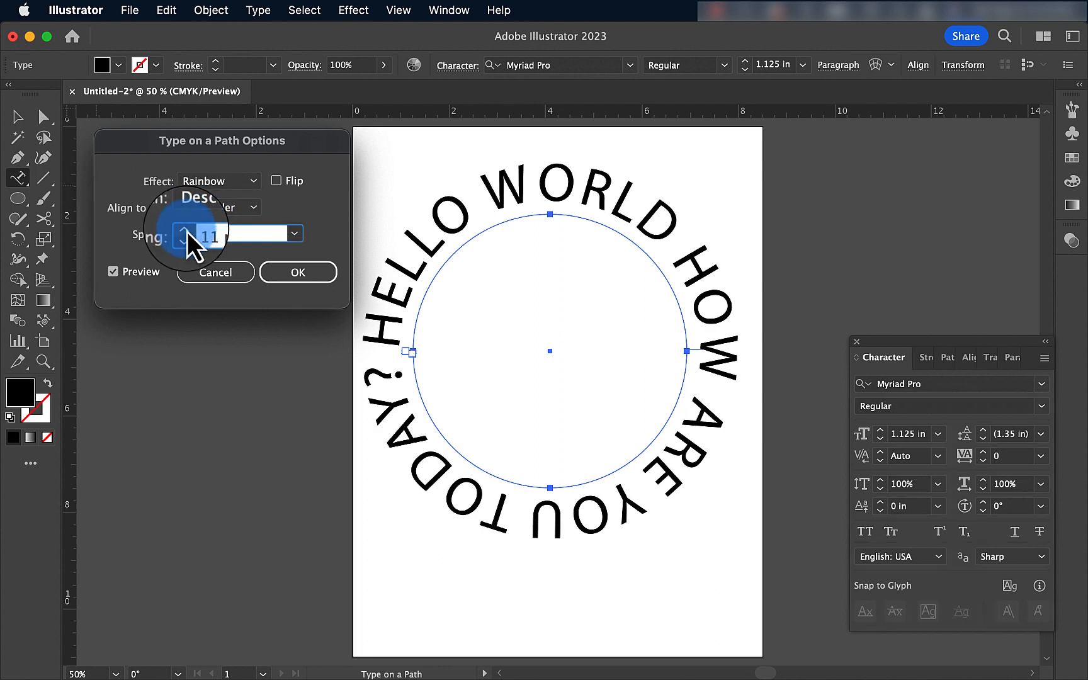
{"action": "left_click", "coordinate": [185, 231]}
{"action": "left_click", "coordinate": [185, 232]}
{"action": "left_click", "coordinate": [185, 231]}
{"action": "left_click", "coordinate": [186, 231]}
{"action": "left_click", "coordinate": [186, 232]}
{"action": "left_click", "coordinate": [186, 231]}
{"action": "left_click", "coordinate": [186, 231]}
{"action": "left_click", "coordinate": [186, 231]}
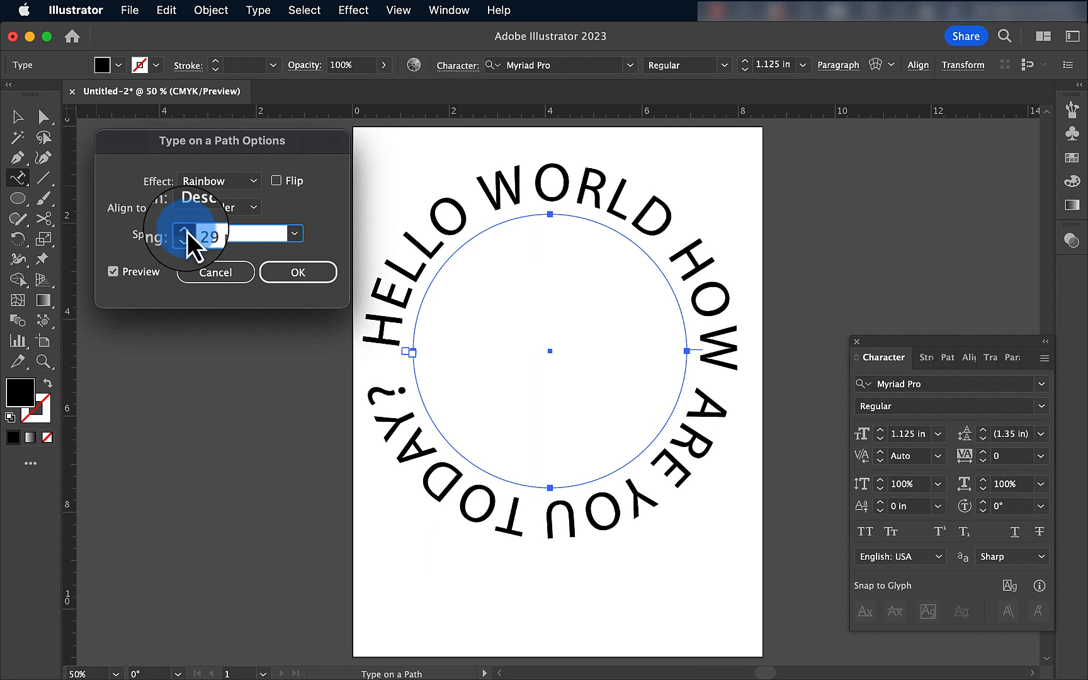
{"action": "left_click", "coordinate": [185, 231]}
{"action": "left_click", "coordinate": [186, 231]}
{"action": "left_click", "coordinate": [186, 231]}
{"action": "left_click", "coordinate": [186, 231]}
{"action": "left_click", "coordinate": [186, 231]}
{"action": "left_click", "coordinate": [186, 231]}
{"action": "left_click", "coordinate": [185, 231]}
{"action": "left_click", "coordinate": [186, 231]}
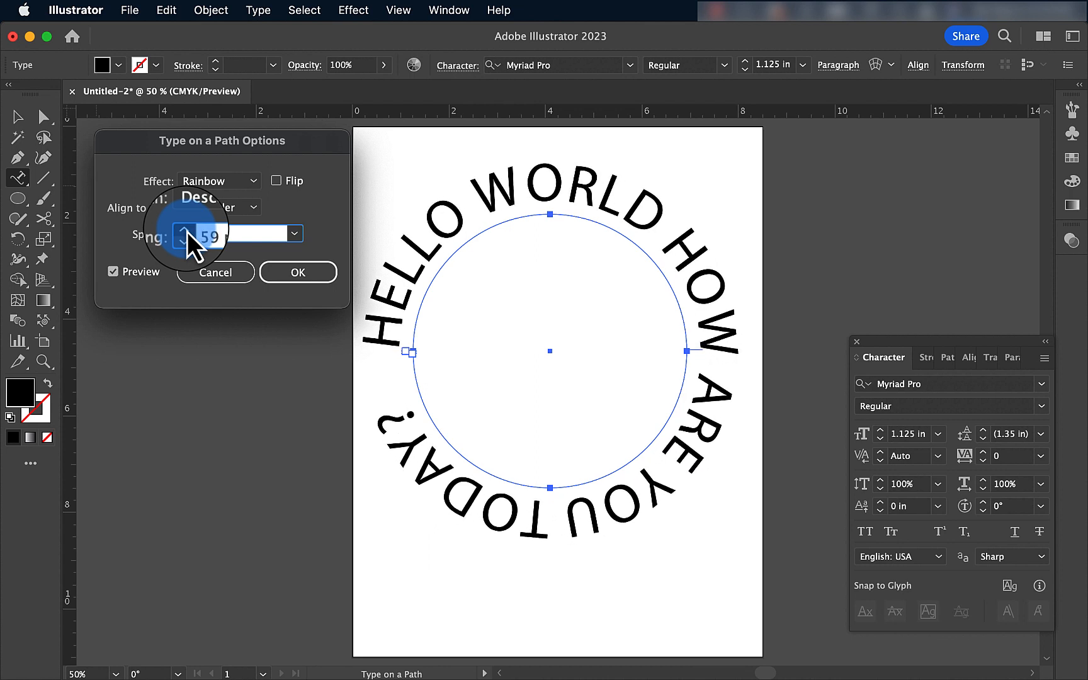
{"action": "left_click", "coordinate": [185, 232]}
{"action": "left_click", "coordinate": [186, 231]}
{"action": "left_click", "coordinate": [186, 231]}
{"action": "left_click", "coordinate": [186, 231]}
{"action": "left_click", "coordinate": [186, 231]}
{"action": "left_click", "coordinate": [186, 231]}
{"action": "left_click", "coordinate": [186, 231]}
{"action": "left_click", "coordinate": [186, 231]}
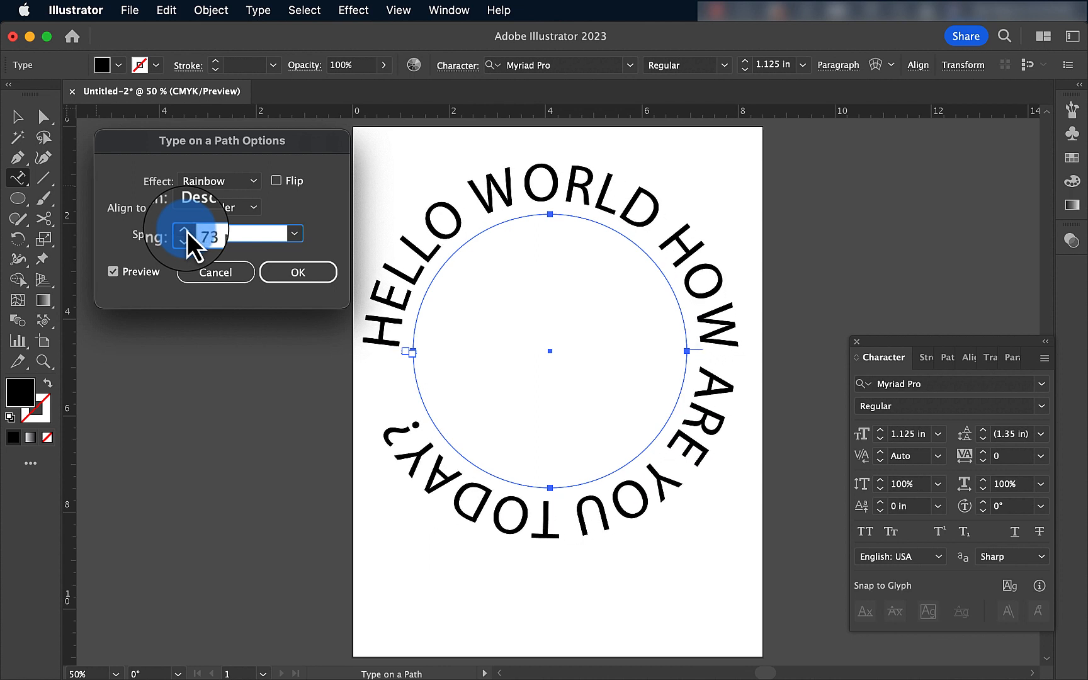
- Turn on Flip for the circle text and raise its path spacing to 157 pt
{"action": "left_click", "coordinate": [280, 186]}
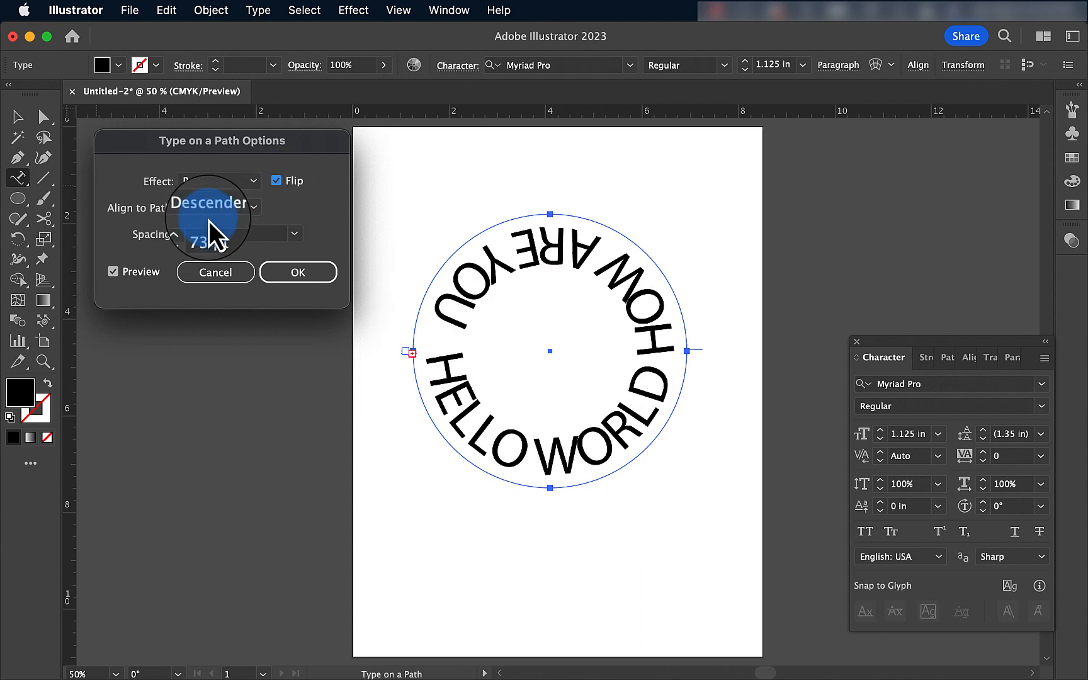
{"action": "left_click", "coordinate": [185, 231]}
{"action": "left_click", "coordinate": [185, 231]}
{"action": "left_click", "coordinate": [185, 231]}
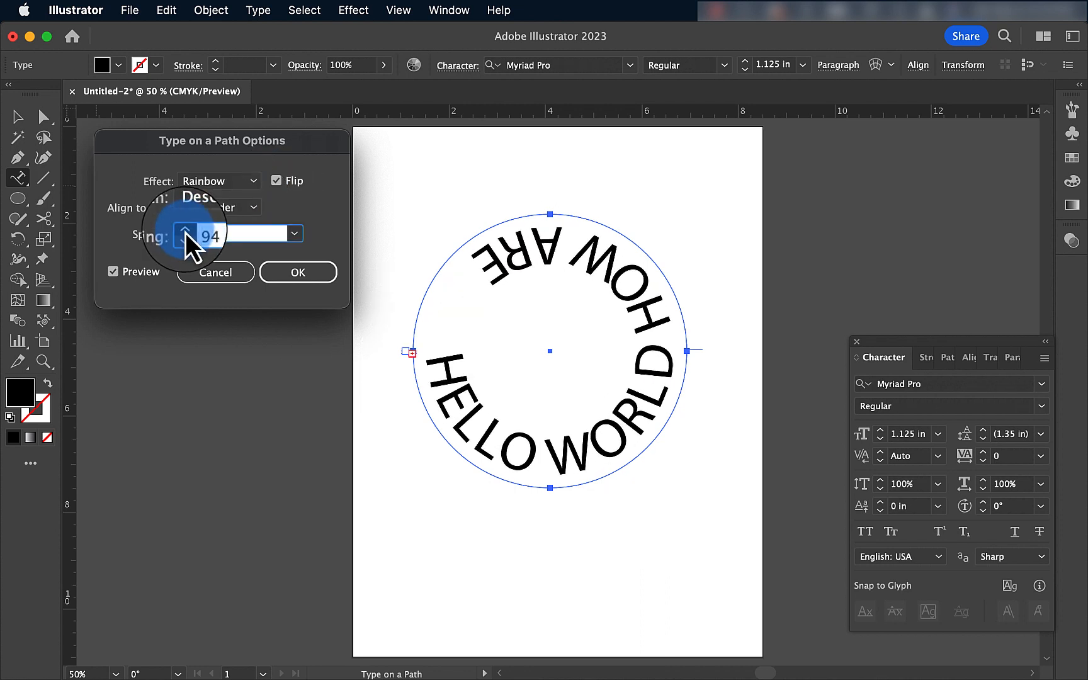
{"action": "left_click", "coordinate": [185, 231]}
{"action": "left_click", "coordinate": [185, 231]}
{"action": "left_click", "coordinate": [185, 231]}
{"action": "left_click", "coordinate": [185, 231]}
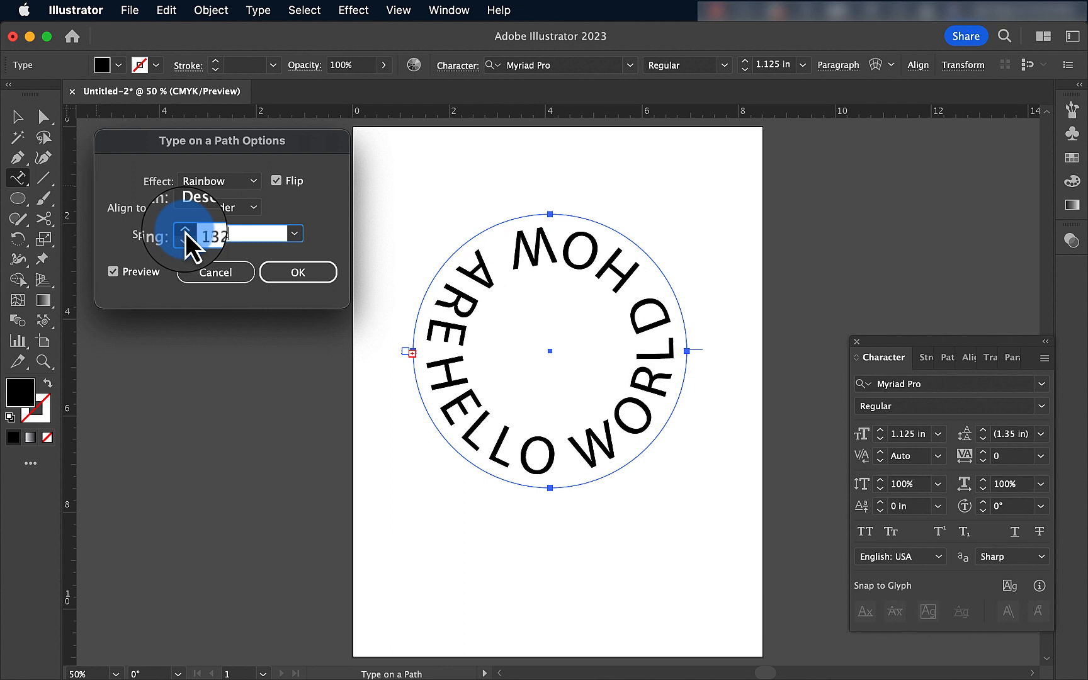
{"action": "left_click", "coordinate": [185, 231]}
{"action": "left_click", "coordinate": [185, 231]}
{"action": "left_click", "coordinate": [185, 231]}
{"action": "left_click", "coordinate": [185, 231]}
{"action": "left_click", "coordinate": [185, 231]}
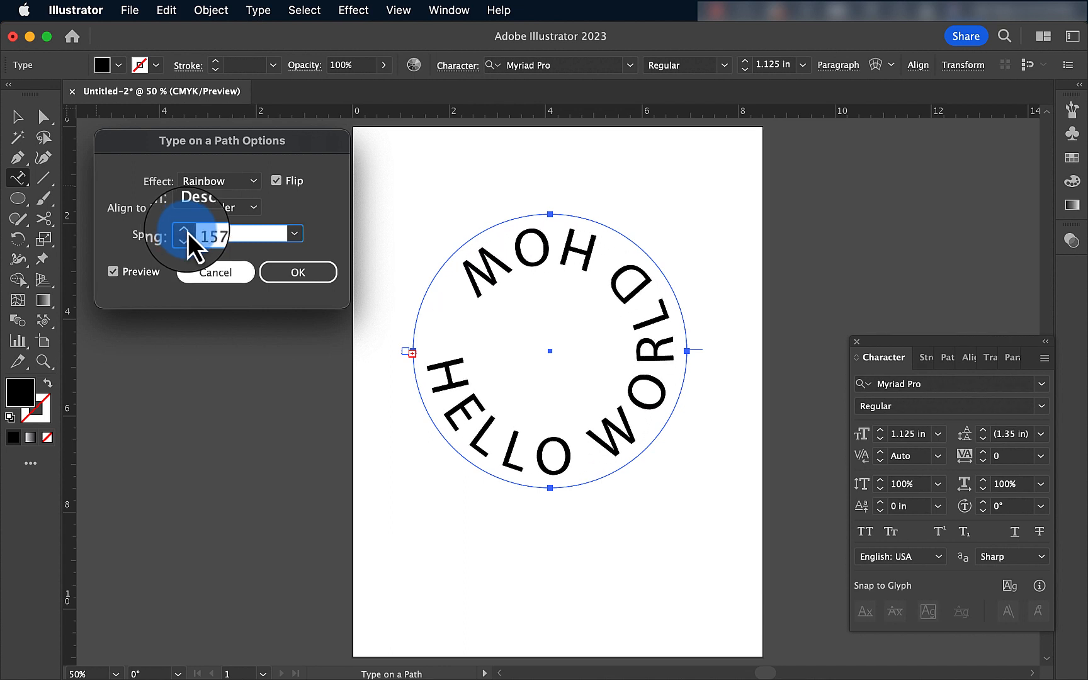
- Reset the flipped circle text's path spacing to 0 pt, then set it to Auto
{"action": "left_click", "coordinate": [296, 235]}
{"action": "left_click", "coordinate": [317, 502]}
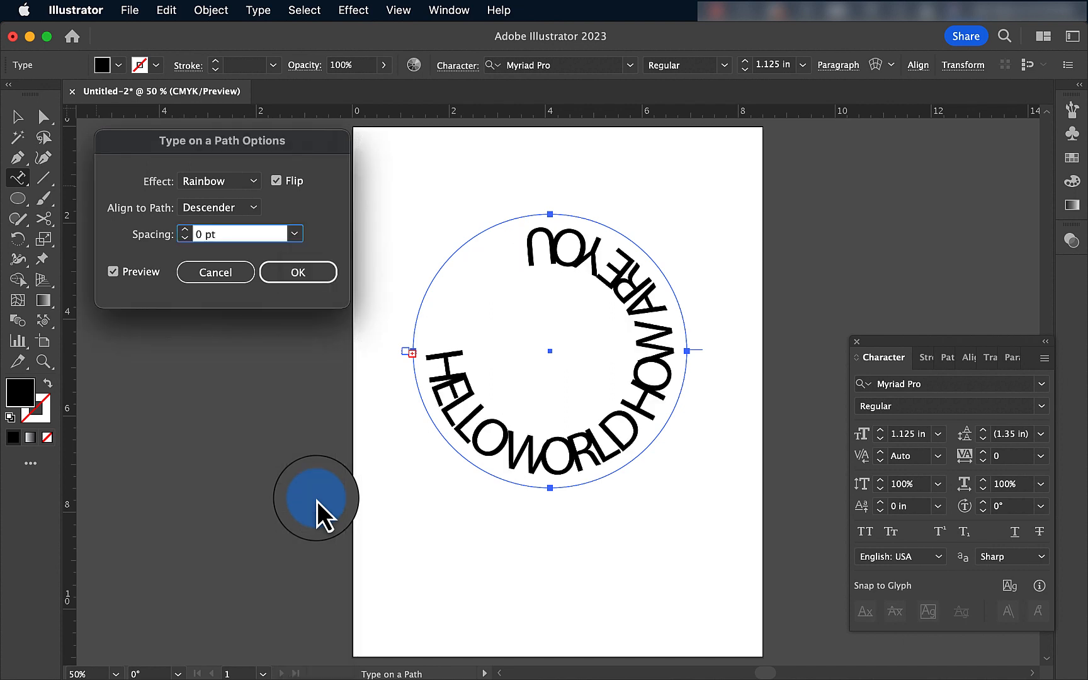
{"action": "left_click", "coordinate": [295, 235]}
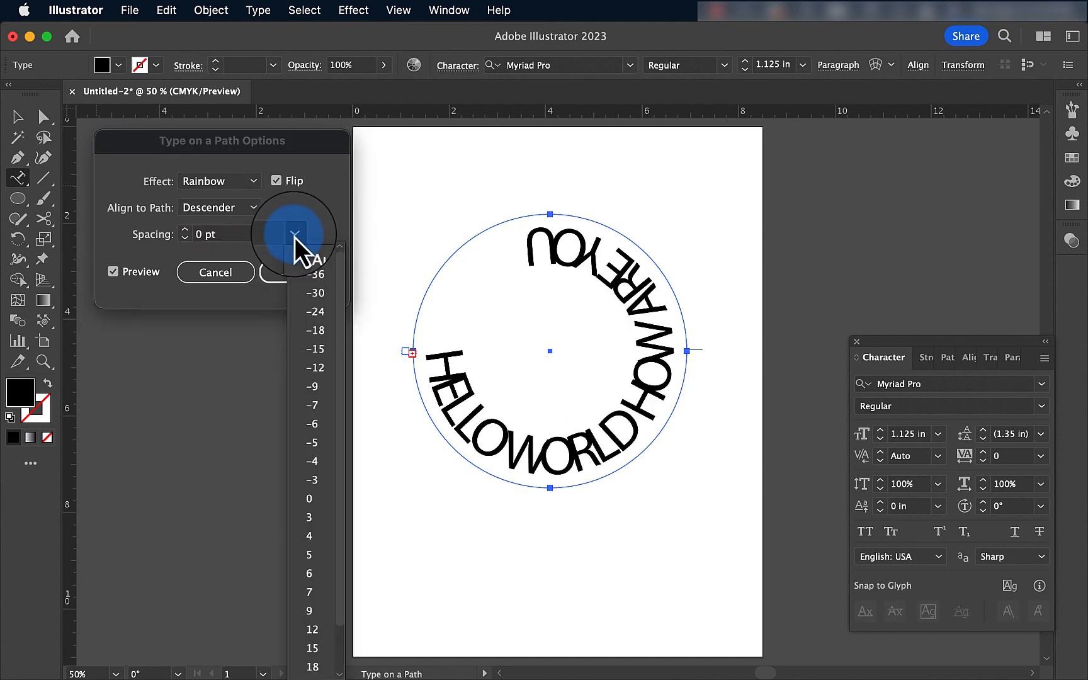
{"action": "left_click", "coordinate": [313, 256]}
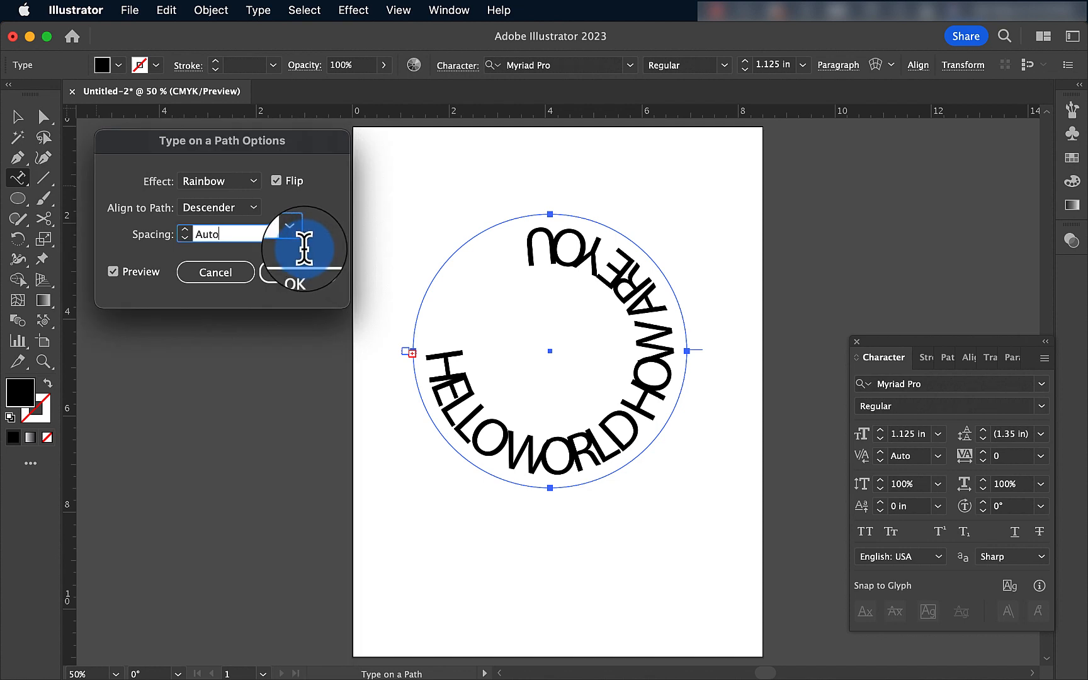
- Change the circle text's path alignment to Ascender and turn off Flip
{"action": "left_click", "coordinate": [219, 213]}
{"action": "left_click", "coordinate": [218, 228]}
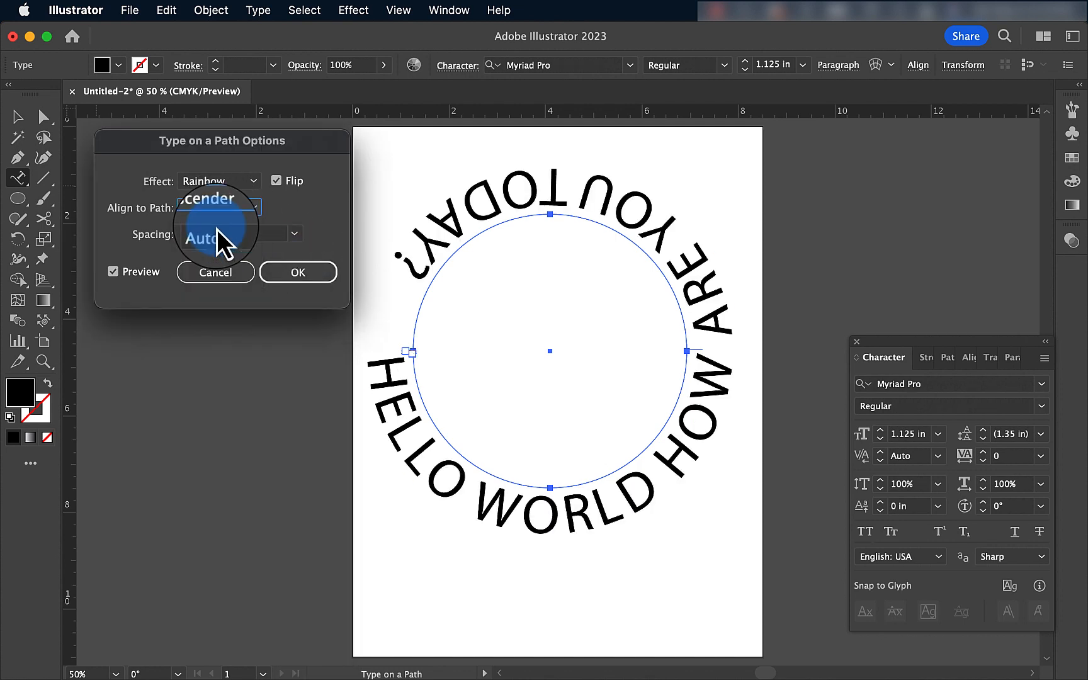
{"action": "left_click", "coordinate": [276, 185]}
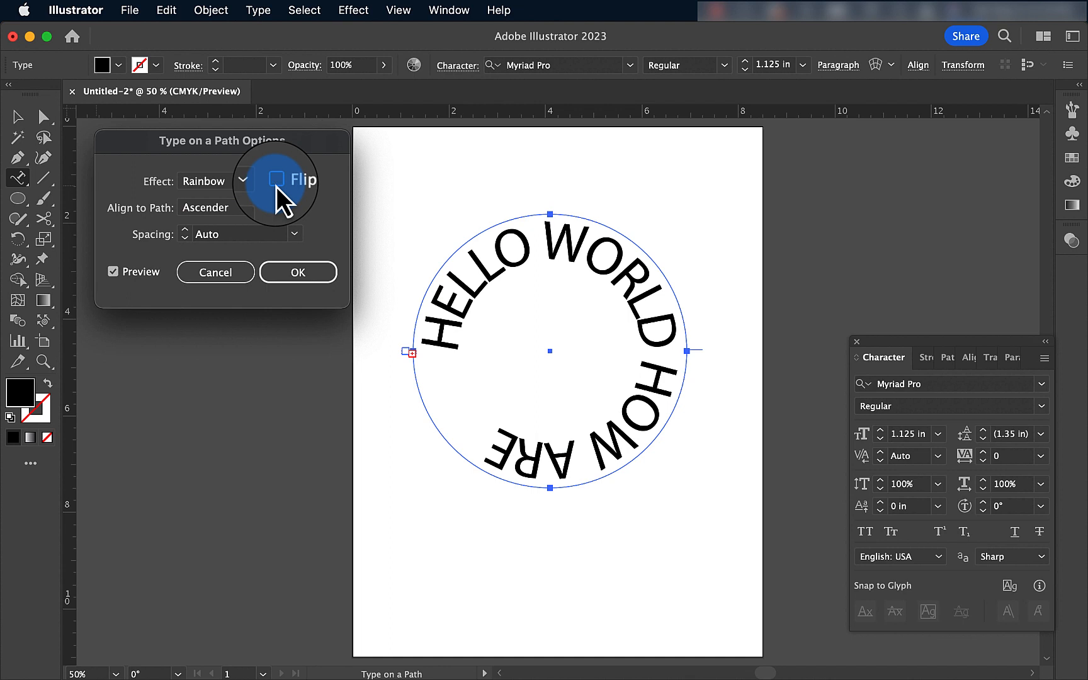
- Try the Gravity effect on the circle text and switch it back to Rainbow
{"action": "left_click", "coordinate": [239, 187]}
{"action": "left_click", "coordinate": [234, 274]}
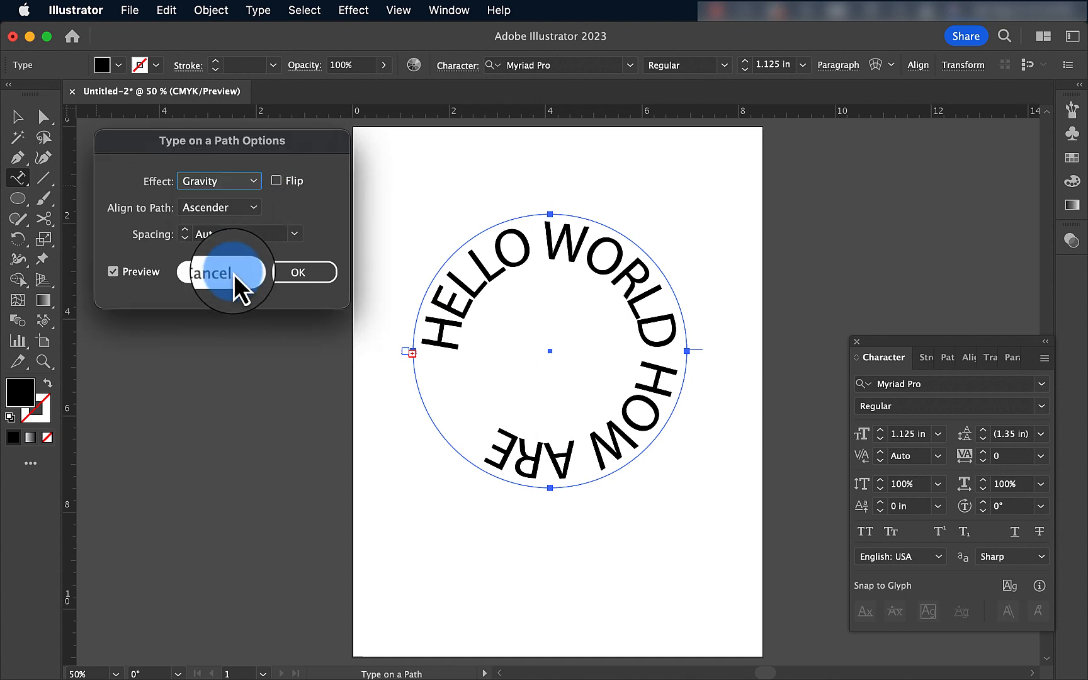
{"action": "left_click", "coordinate": [228, 186]}
{"action": "left_click", "coordinate": [227, 201]}
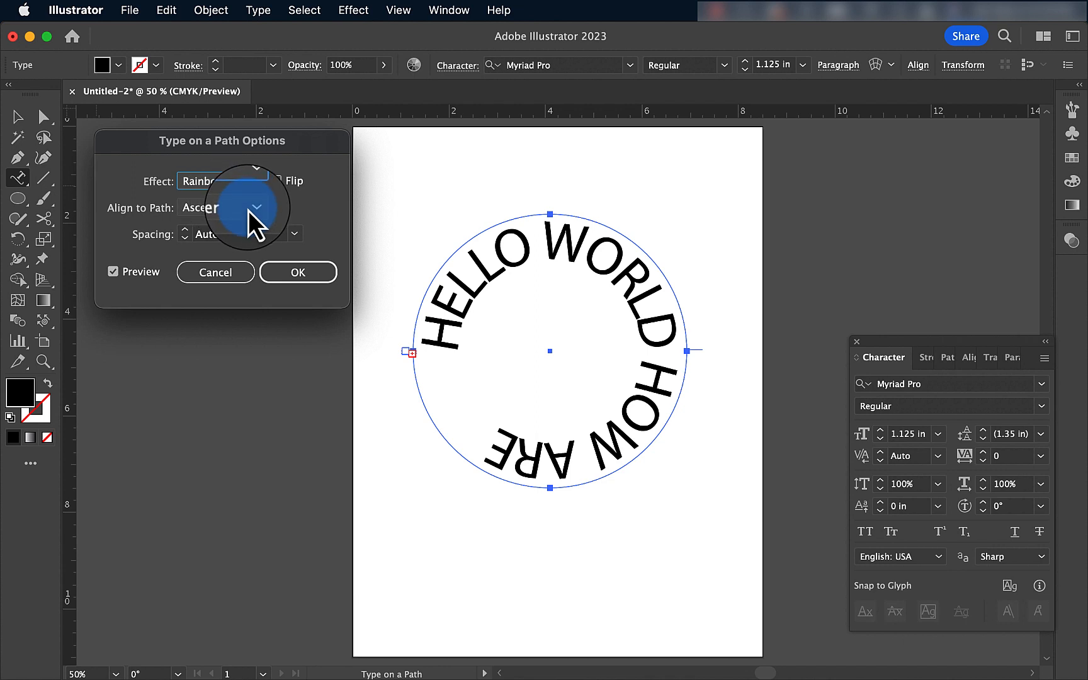
- Set the circle text's path alignment to Descender and apply the path options
{"action": "left_click", "coordinate": [248, 211]}
{"action": "left_click", "coordinate": [247, 244]}
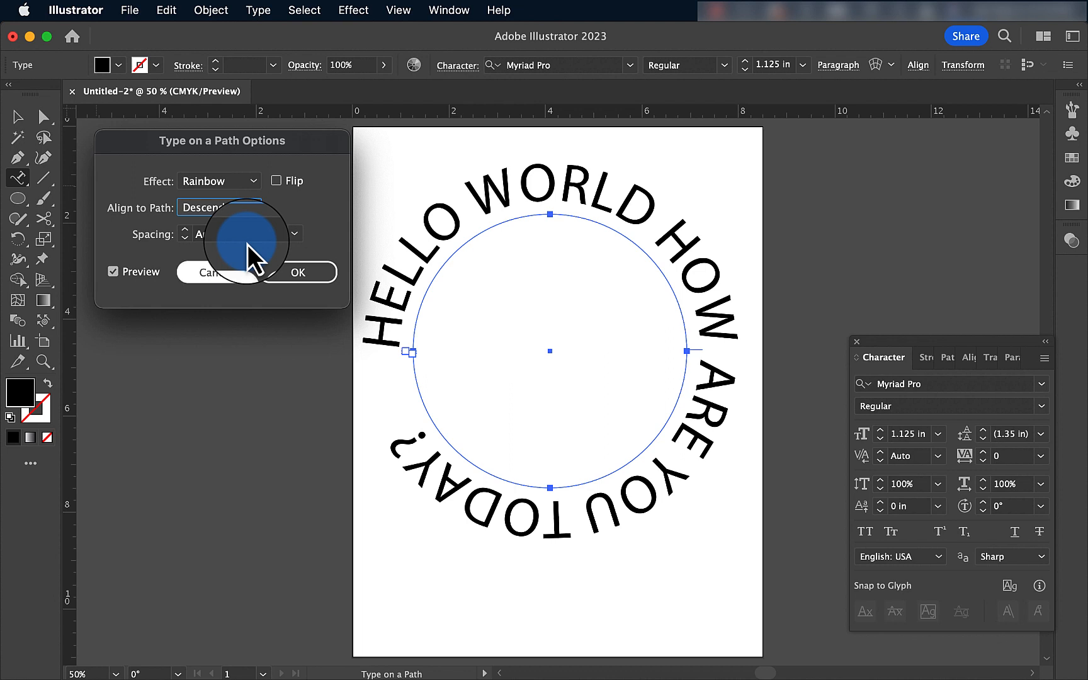
{"action": "left_click", "coordinate": [313, 279]}
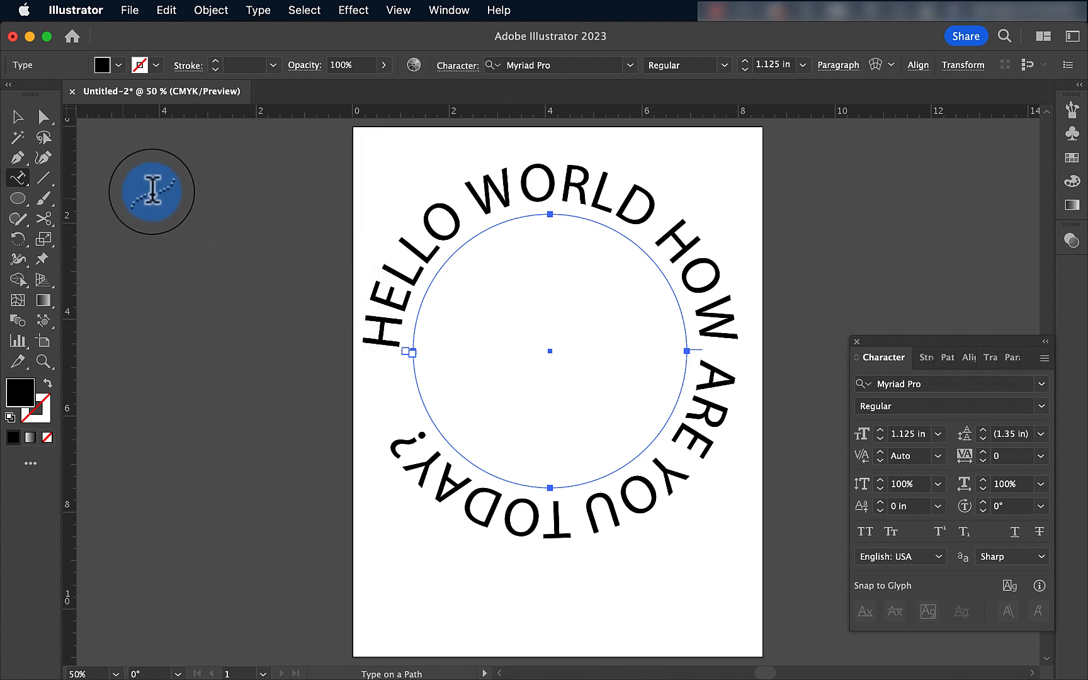
- Deselect the circle text, enter its text editing and highlight the whole sentence
{"action": "left_click", "coordinate": [18, 116]}
{"action": "left_click", "coordinate": [466, 647]}
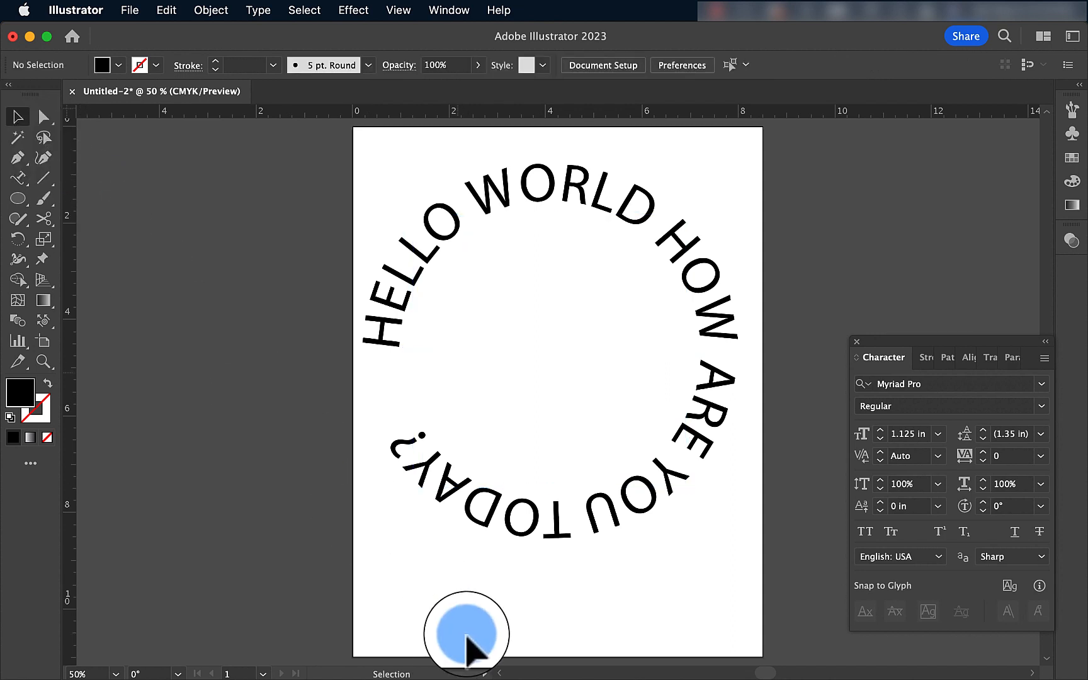
{"action": "double_click", "coordinate": [481, 199]}
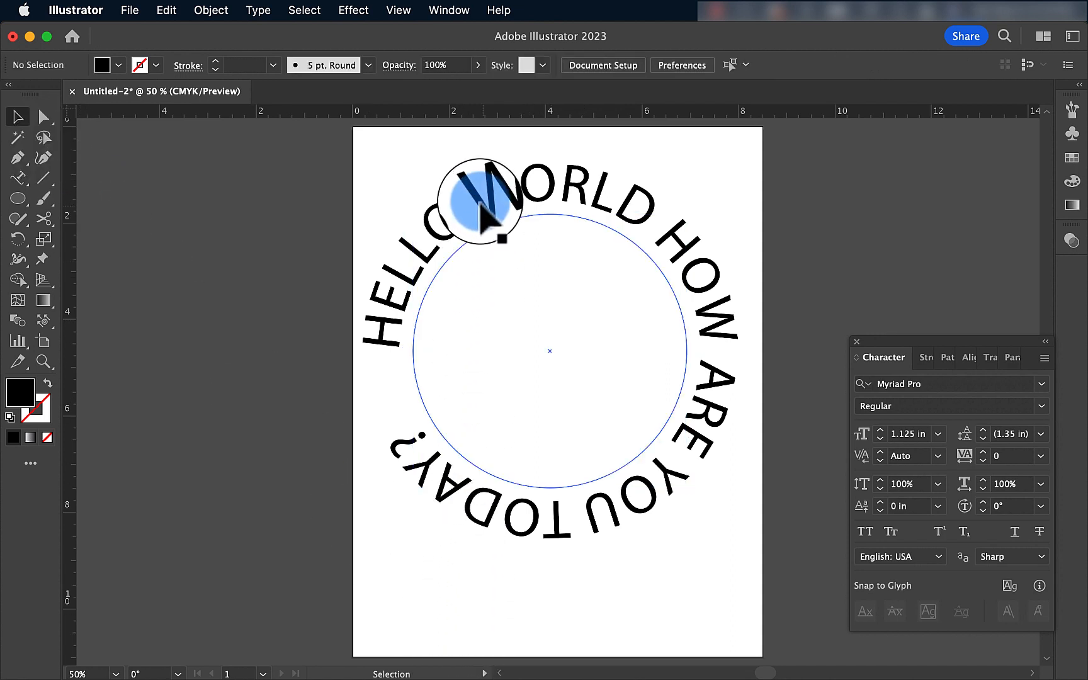
{"action": "triple_click", "coordinate": [481, 199]}
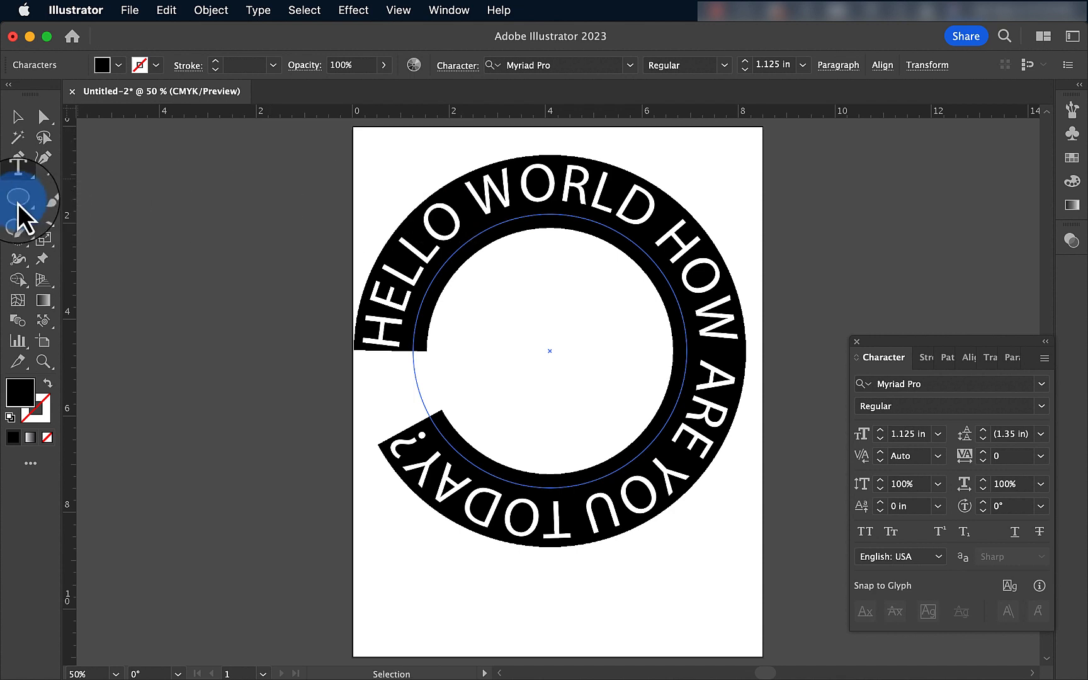
- Create a 5.674 in circle overlapping the artboard's lower-left area and delete it
{"action": "left_click_drag", "start_coordinate": [18, 204], "coordinate": [236, 375]}
{"action": "left_click", "coordinate": [258, 377]}
{"action": "left_click", "coordinate": [592, 395]}
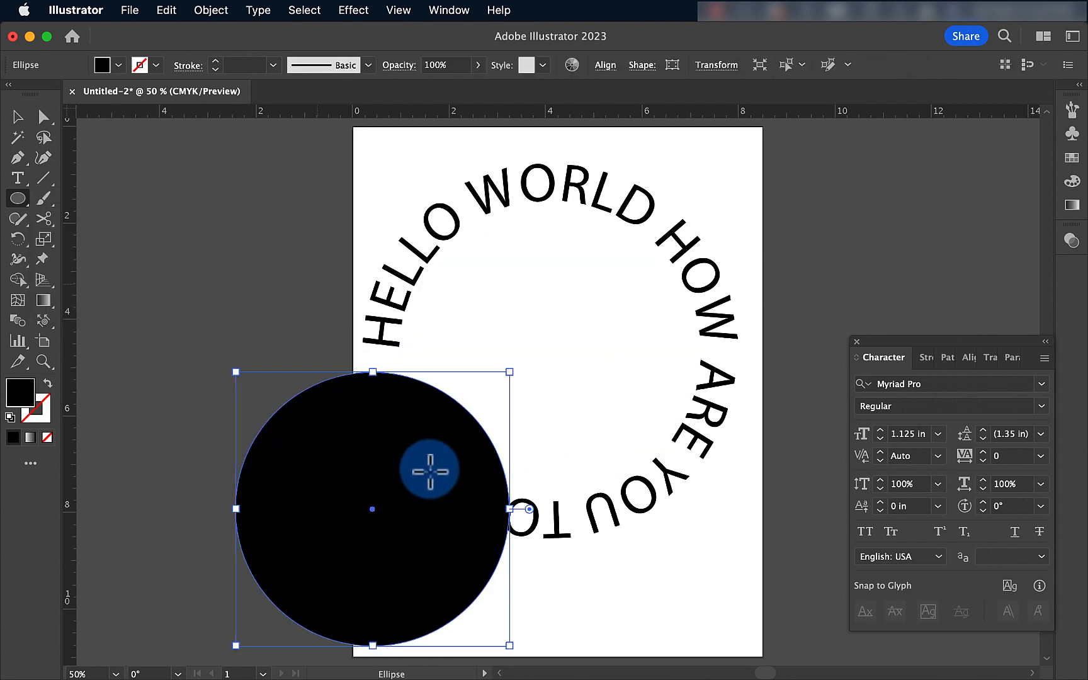
{"action": "key", "text": "Delete"}
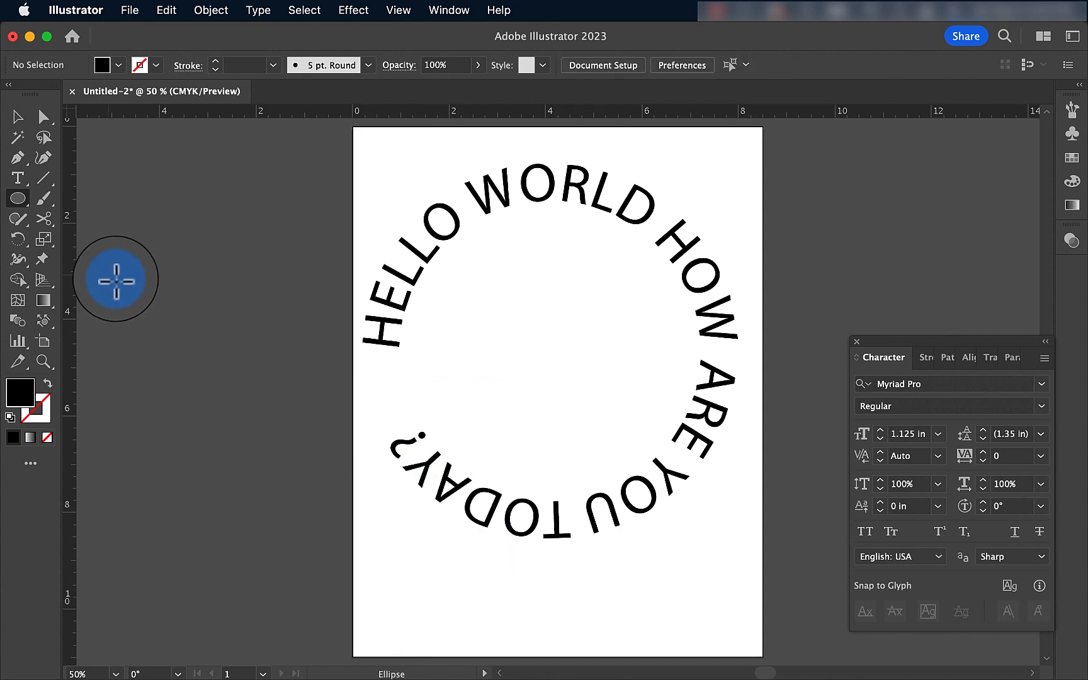
- Replace the circle text with "REDD'S MEAN SAUCE"
{"action": "left_click", "coordinate": [18, 117]}
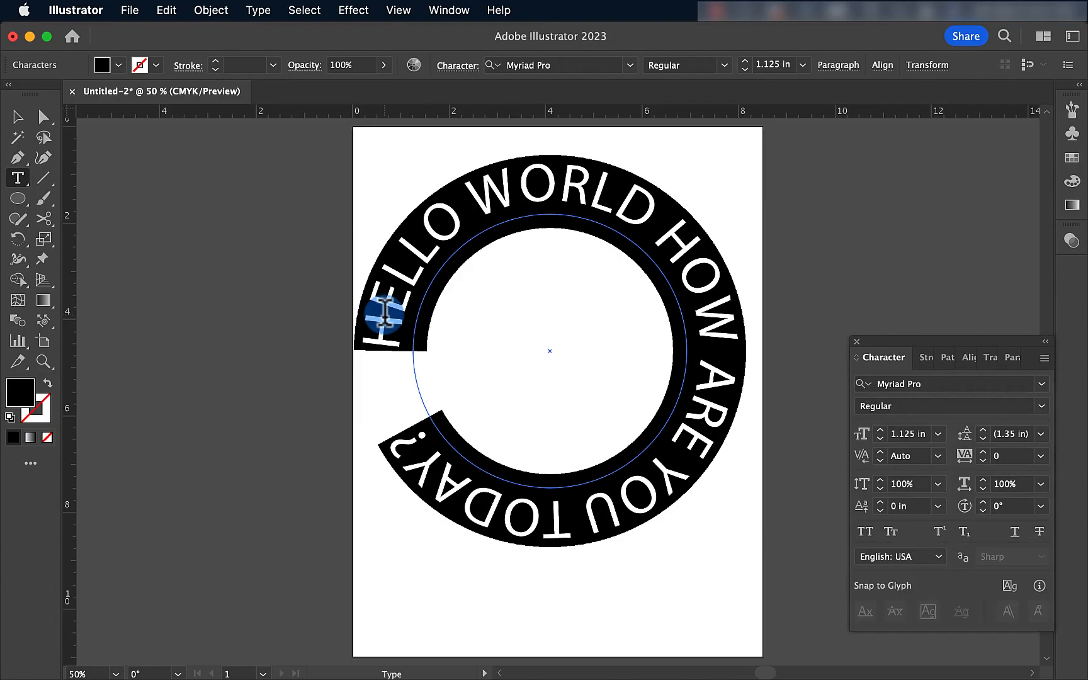
{"action": "left_click", "coordinate": [385, 313]}
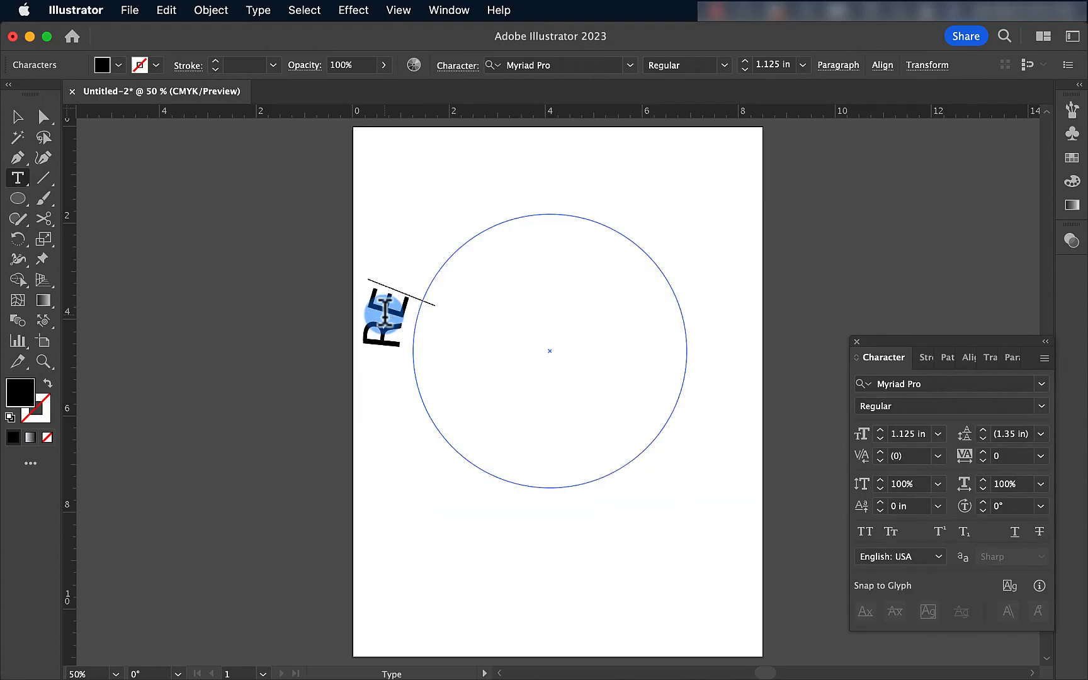
{"action": "type", "text": "REDD'S"}
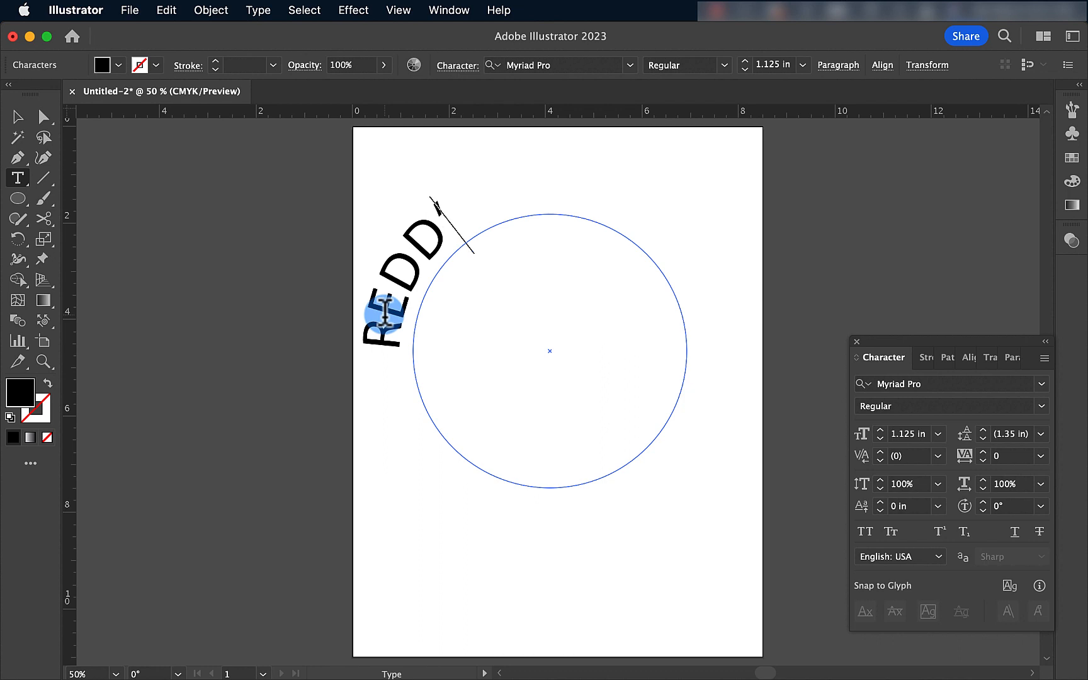
{"action": "type", "text": " MEAN SAUCE"}
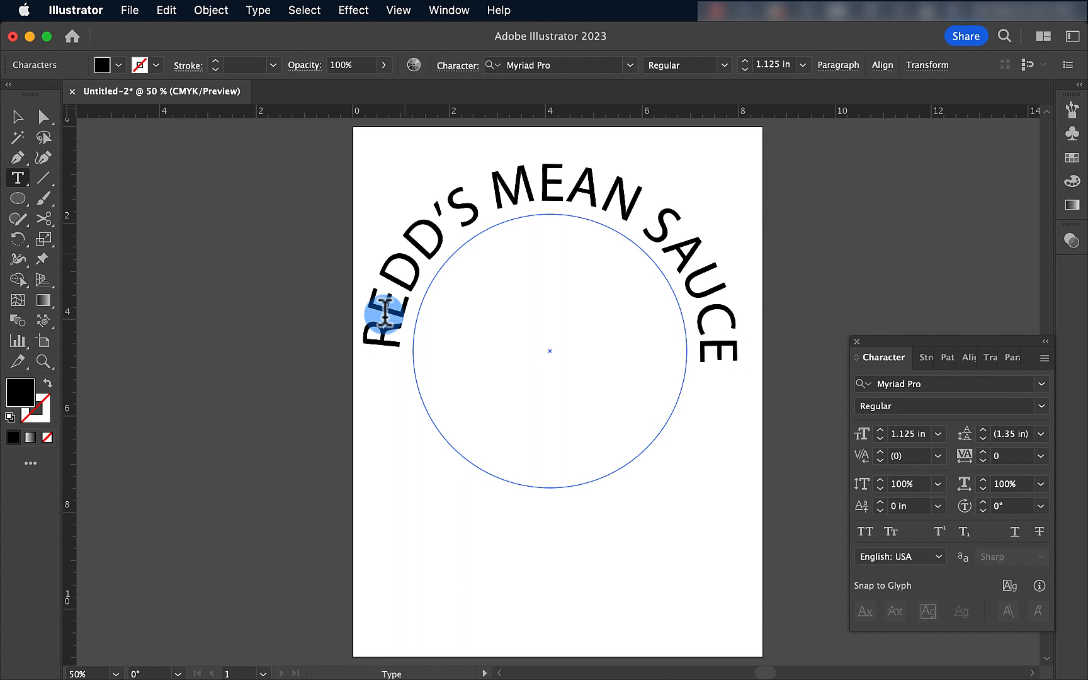
- Change the font of all the REDD'S MEAN SAUCE text to Ghoulish
{"action": "triple_click", "coordinate": [534, 189]}
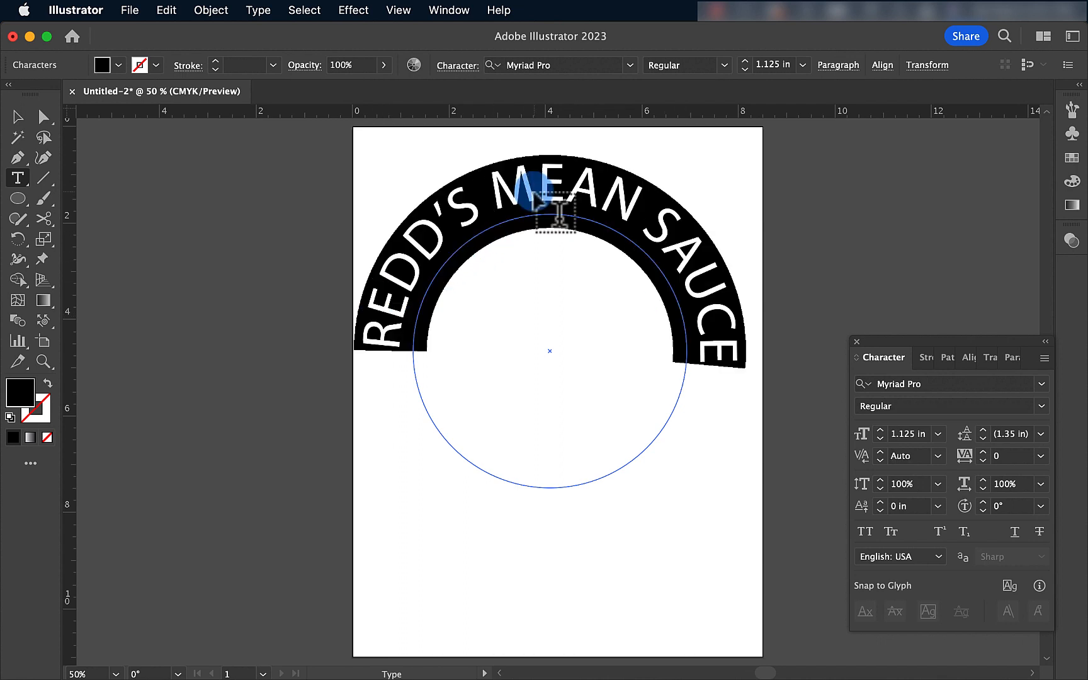
{"action": "left_click", "coordinate": [630, 66]}
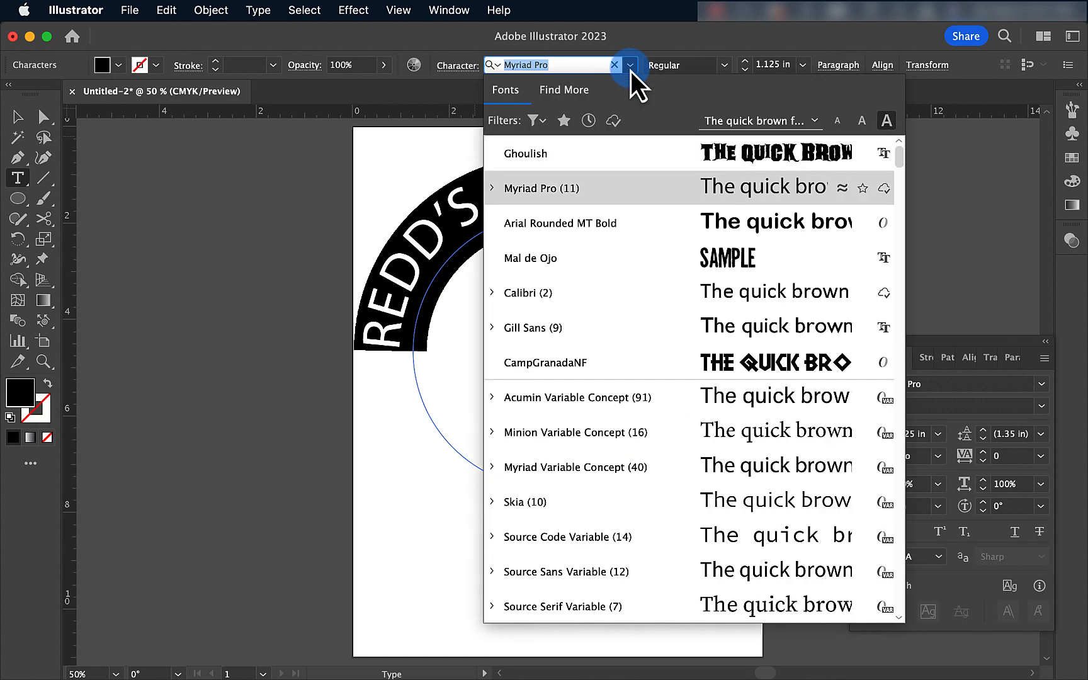
{"action": "left_click", "coordinate": [629, 153]}
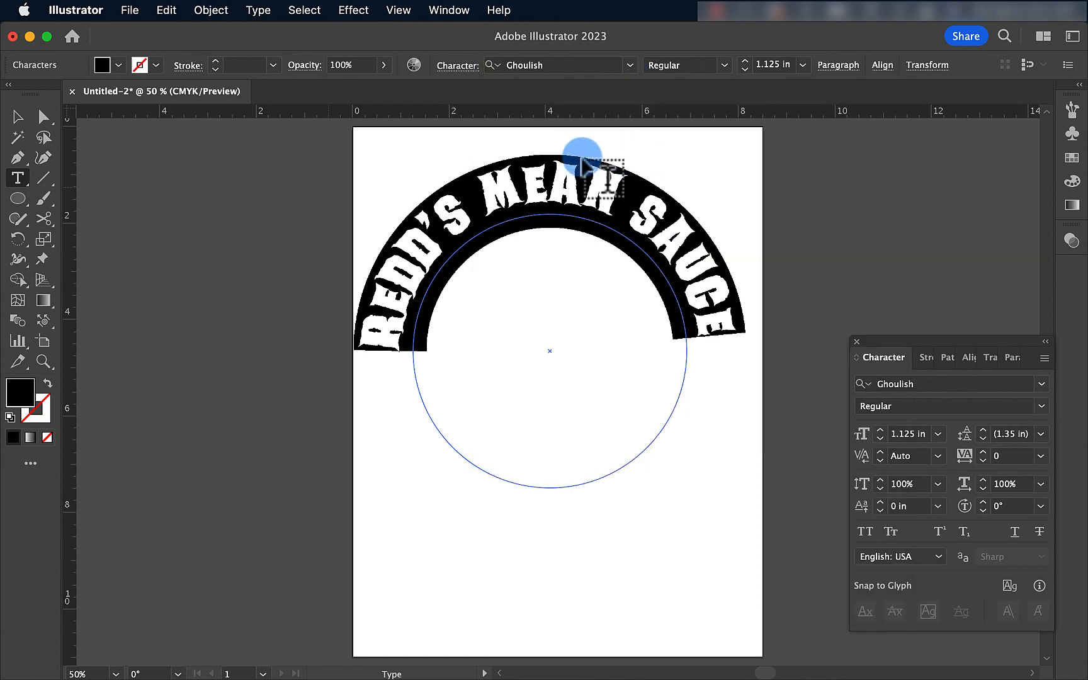
- Open the path options for the REDD'S MEAN SAUCE text and preview it with Center alignment
{"action": "left_click", "coordinate": [20, 182]}
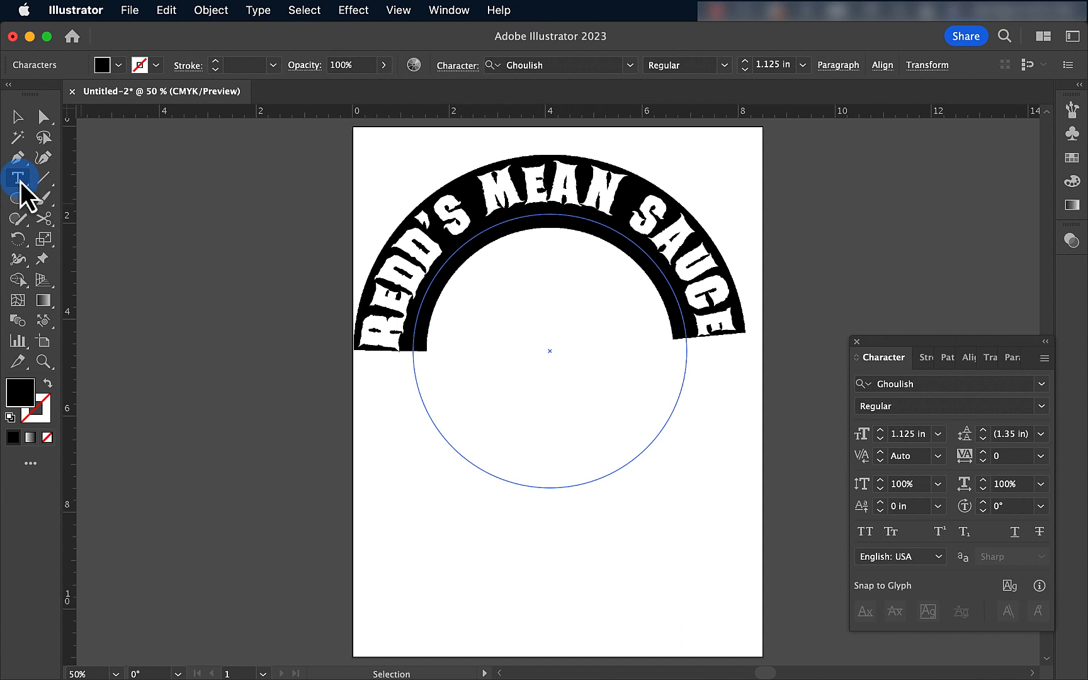
{"action": "left_click_drag", "start_coordinate": [20, 182], "coordinate": [69, 218]}
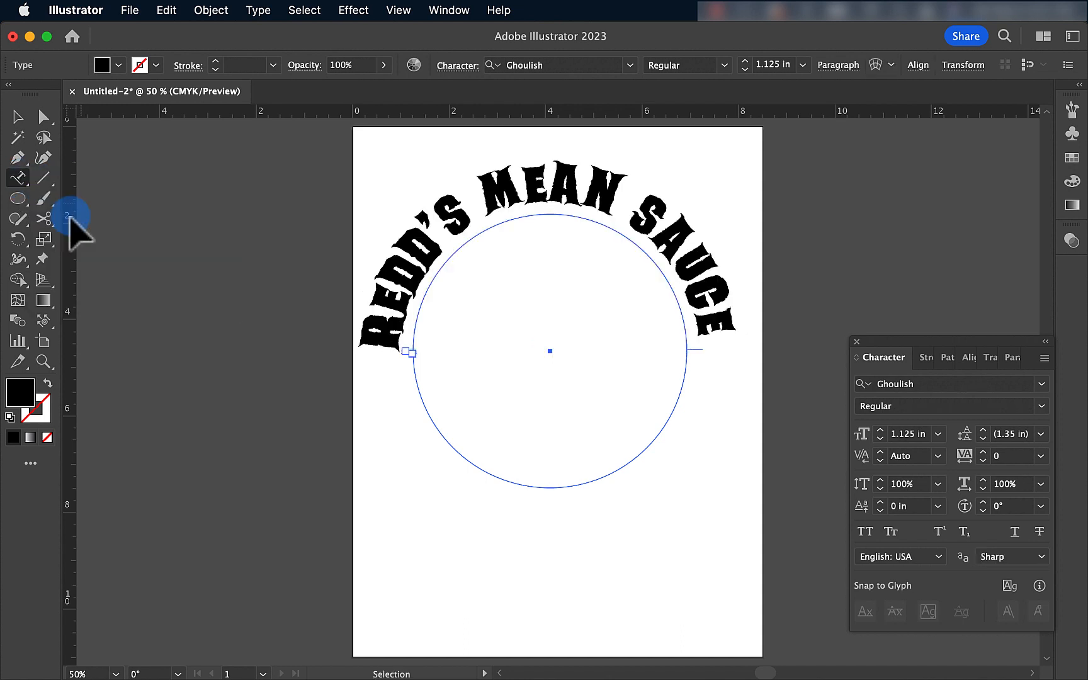
{"action": "double_click", "coordinate": [21, 185]}
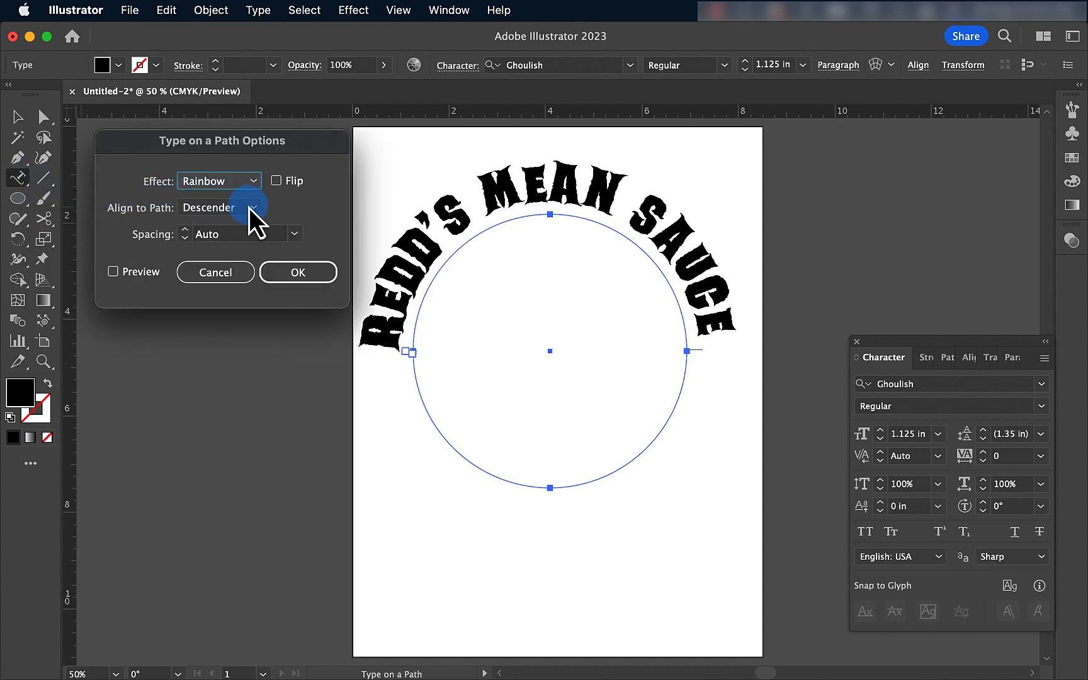
{"action": "left_click", "coordinate": [249, 207]}
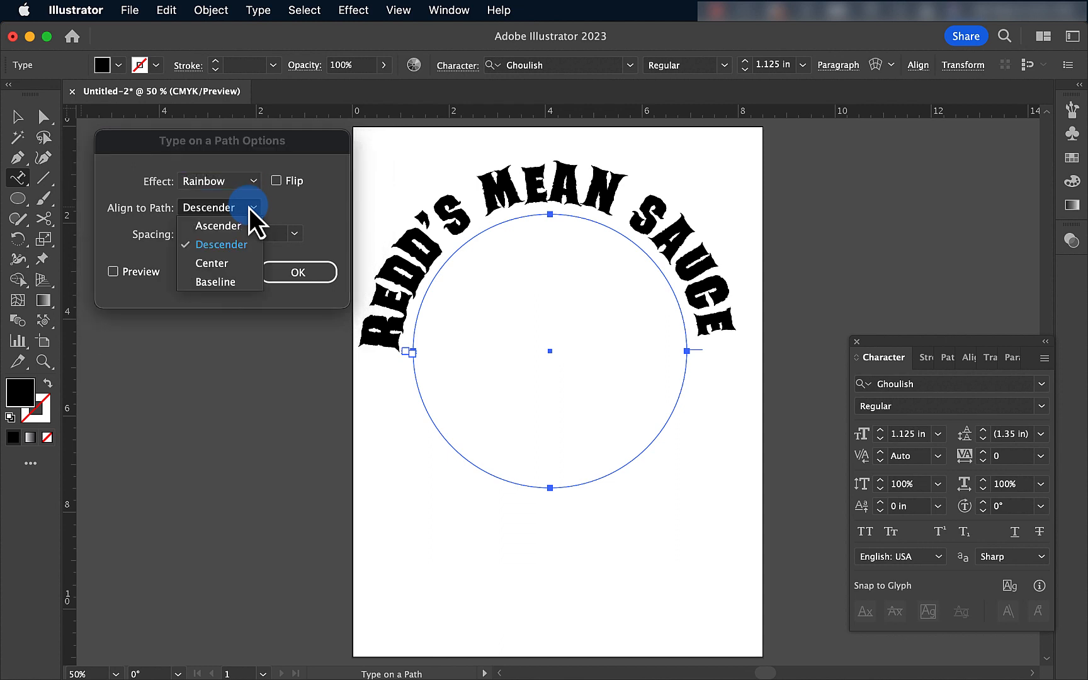
{"action": "left_click", "coordinate": [241, 267]}
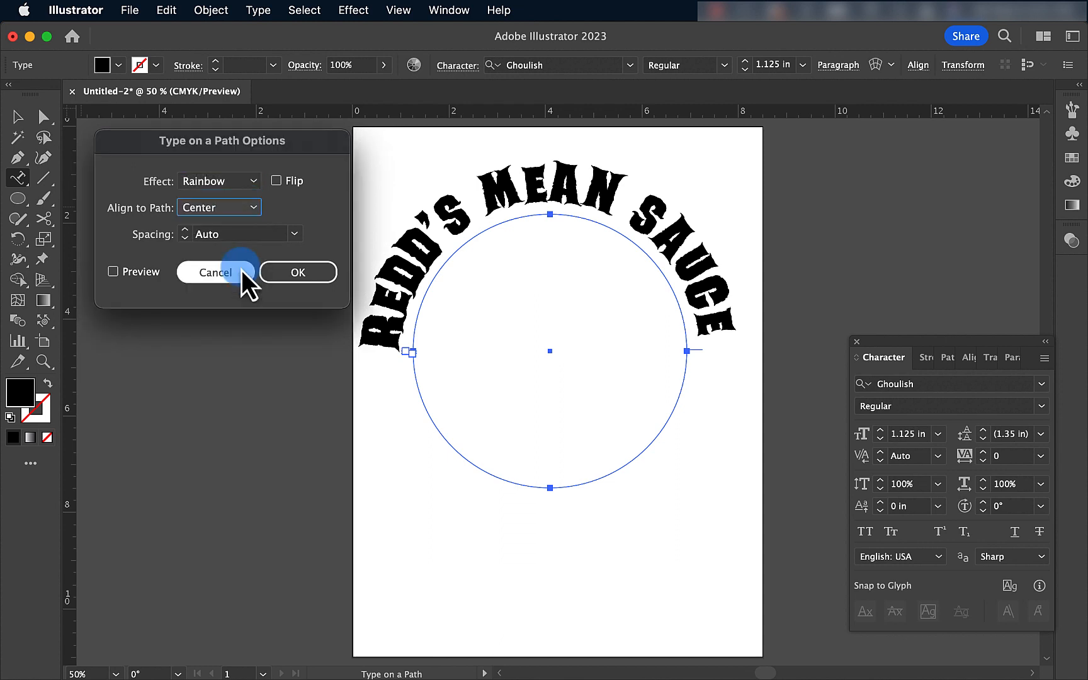
{"action": "left_click", "coordinate": [113, 272]}
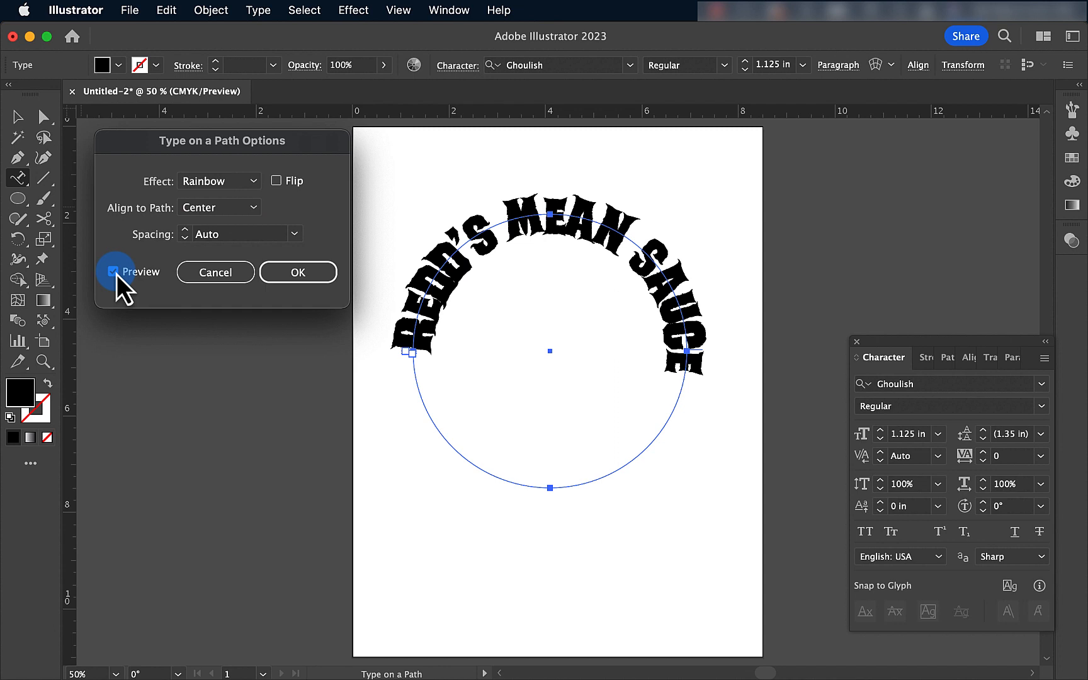
- Try Descender alignment on the arched text, then apply Baseline alignment instead
{"action": "left_click", "coordinate": [221, 214]}
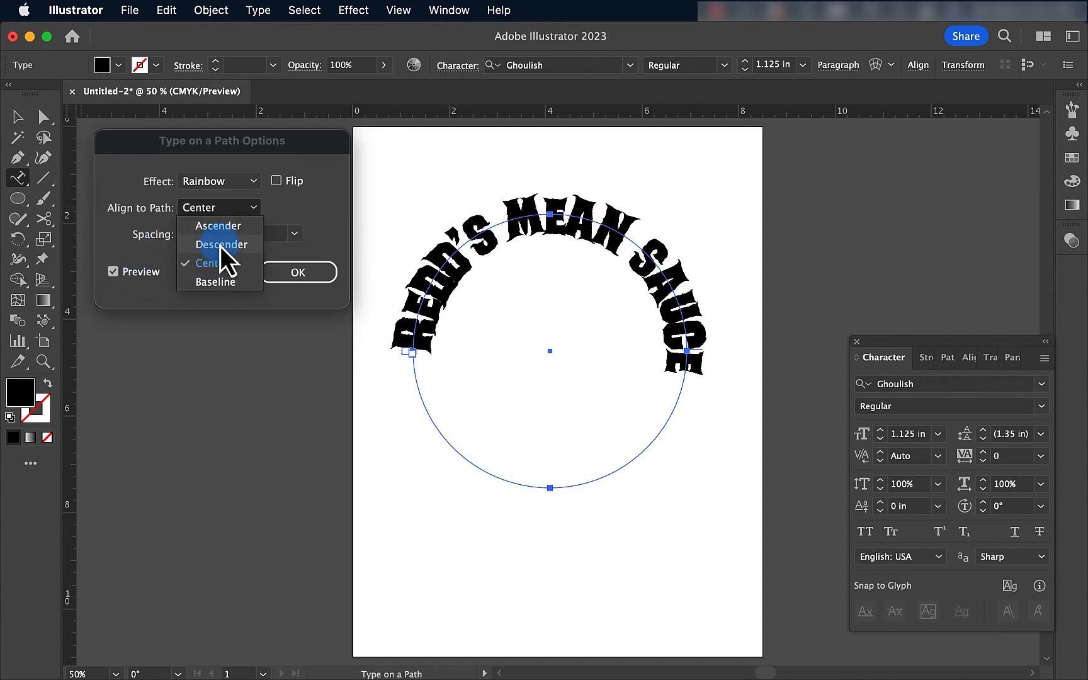
{"action": "left_click", "coordinate": [221, 247]}
{"action": "left_click", "coordinate": [217, 211]}
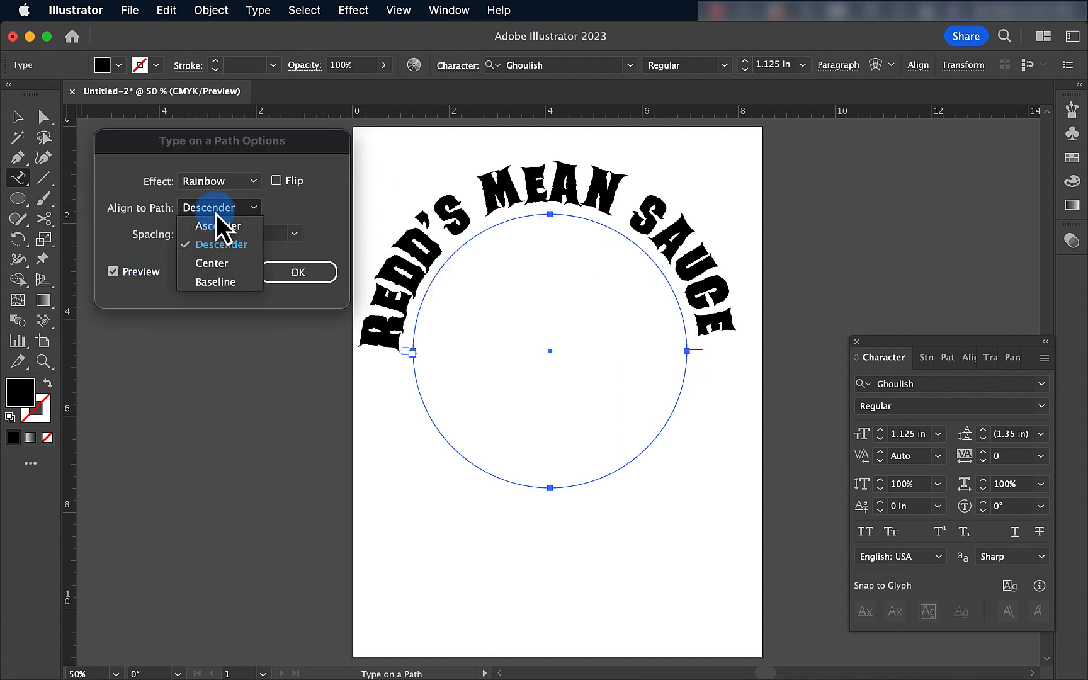
{"action": "left_click", "coordinate": [217, 286]}
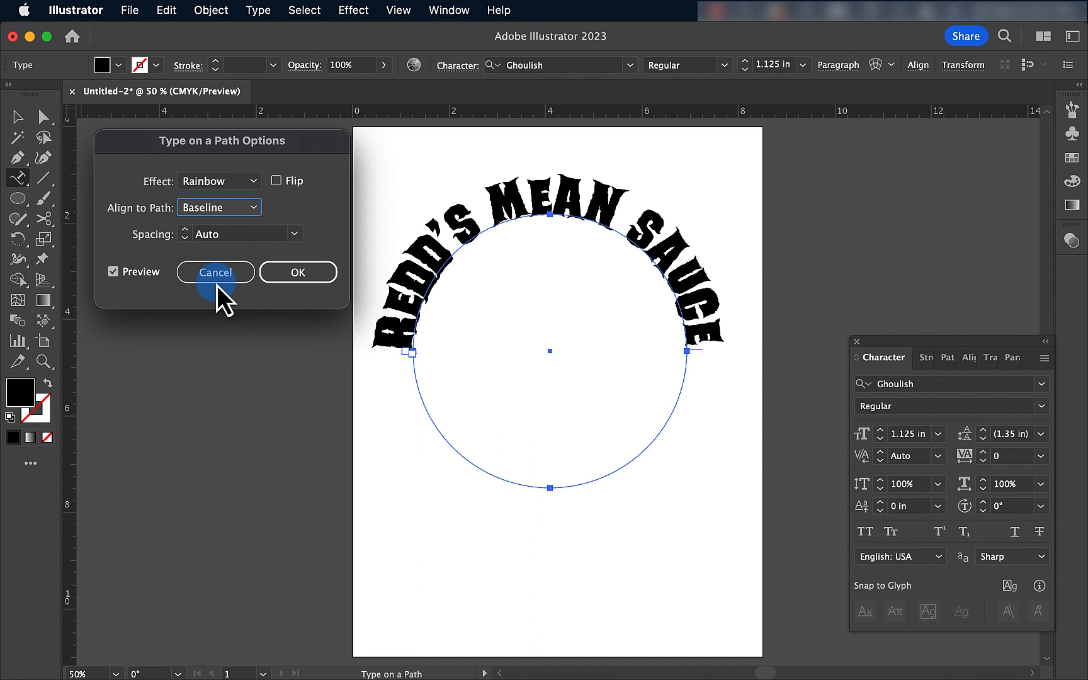
{"action": "left_click", "coordinate": [303, 277]}
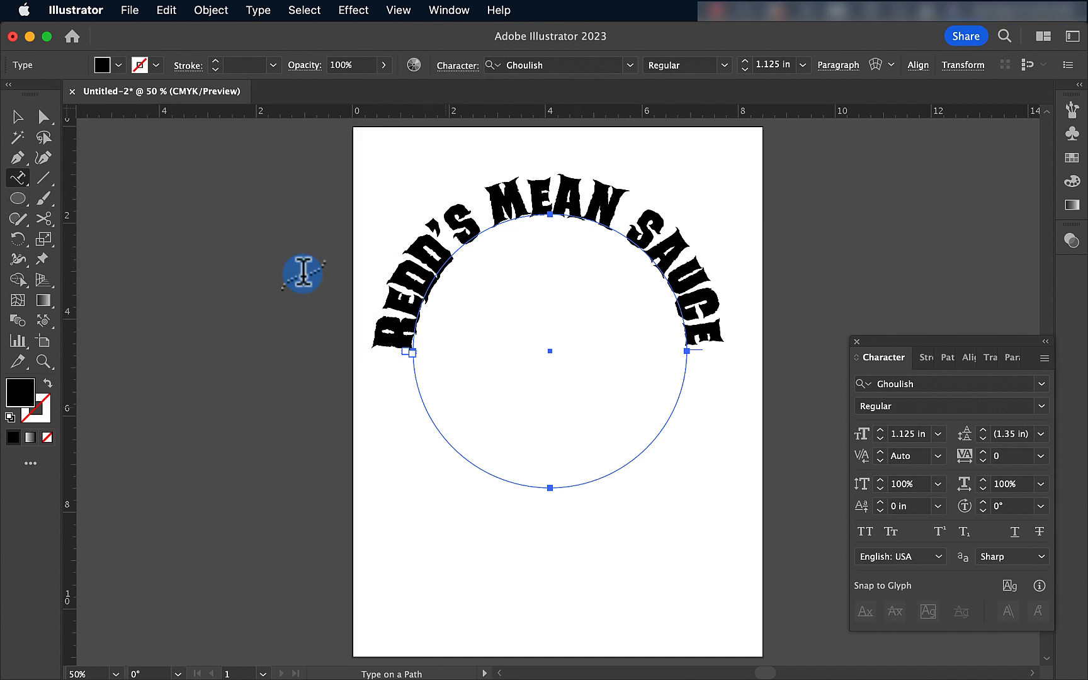
- Deselect the arched text and create a circle 5.674 in wide and 5.674 in high
{"action": "left_click", "coordinate": [18, 119]}
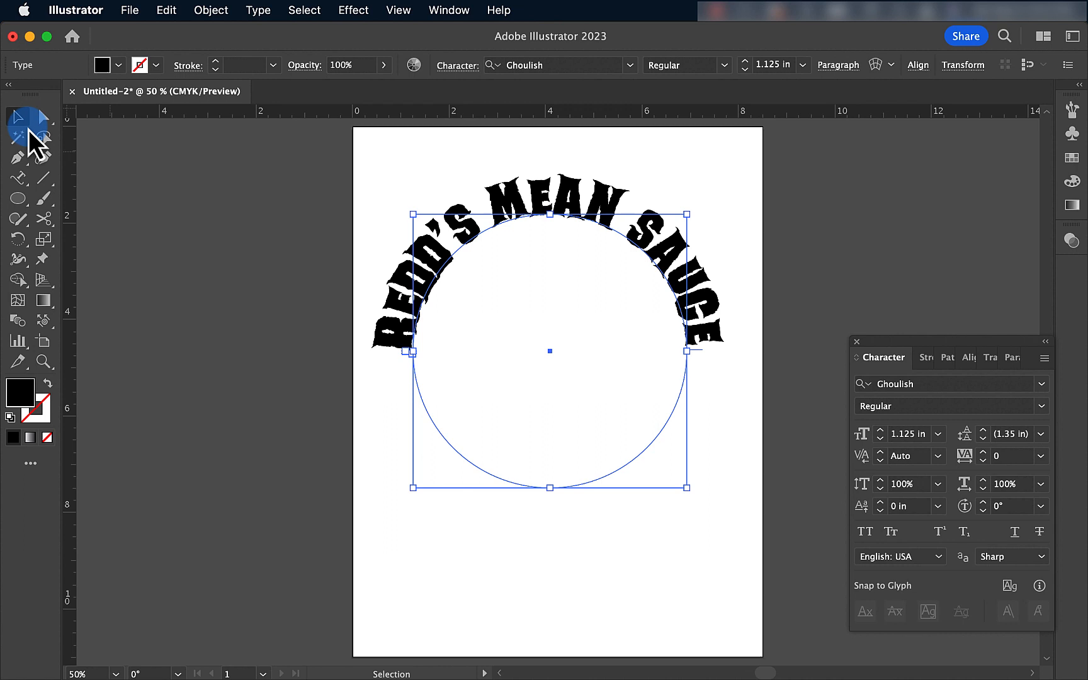
{"action": "left_click", "coordinate": [371, 497]}
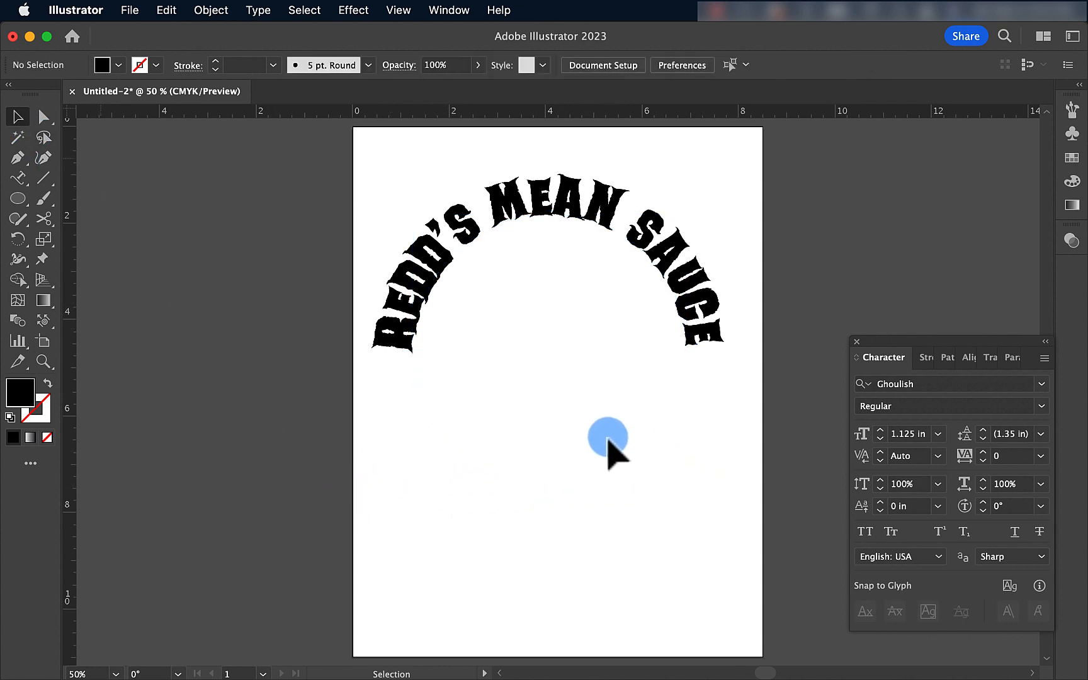
{"action": "left_click", "coordinate": [19, 200]}
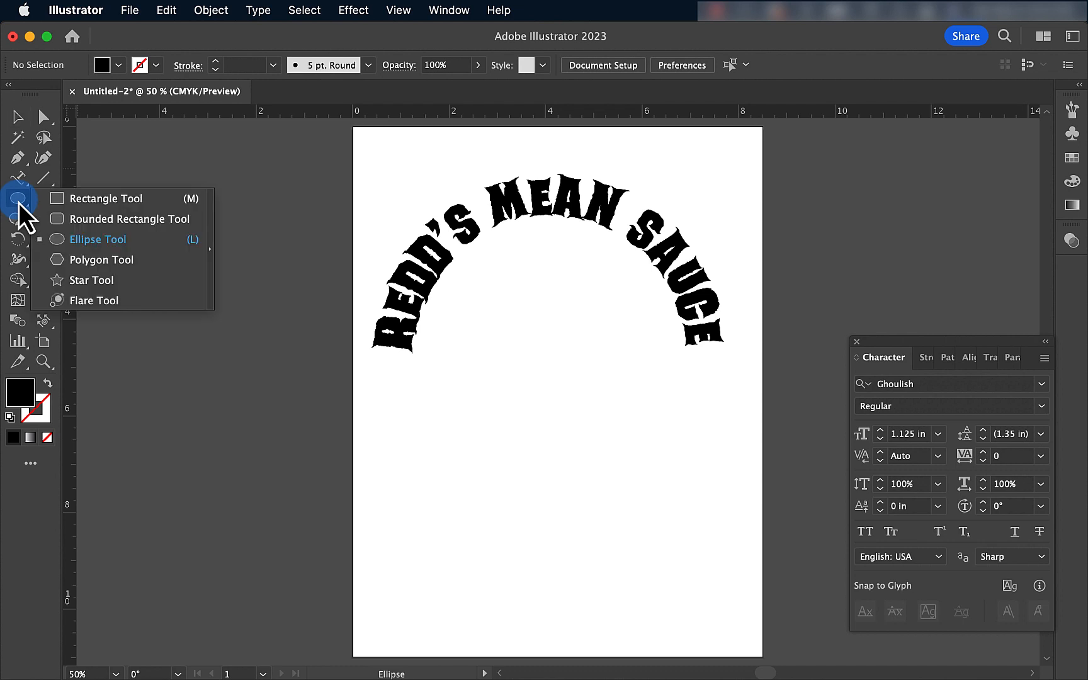
{"action": "left_click", "coordinate": [177, 321]}
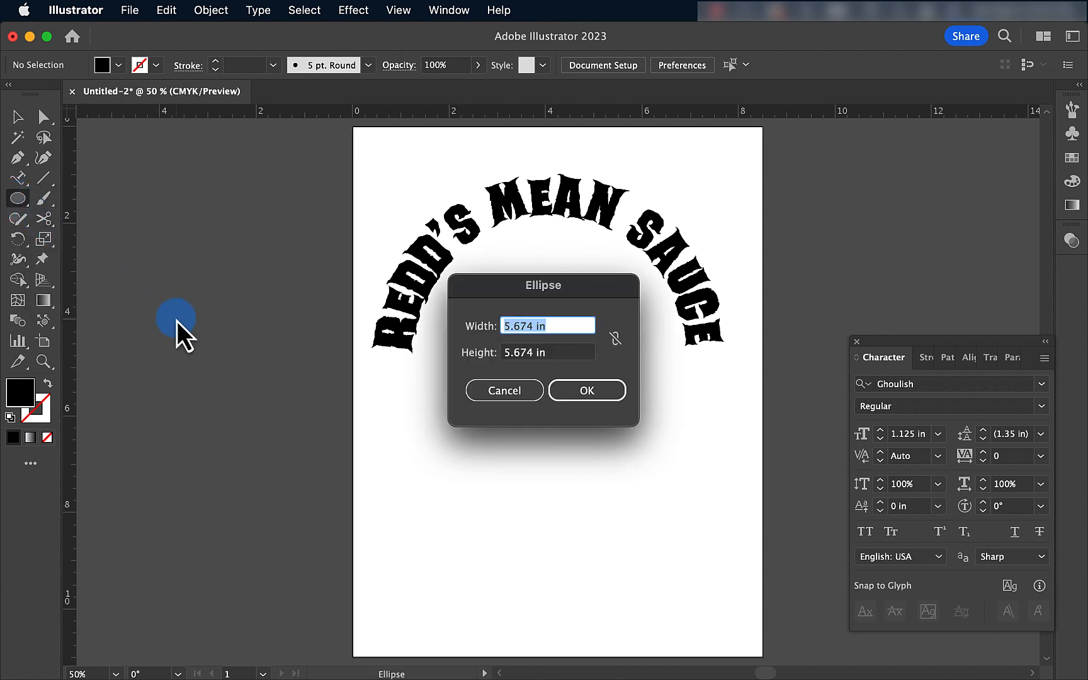
{"action": "left_click", "coordinate": [602, 397]}
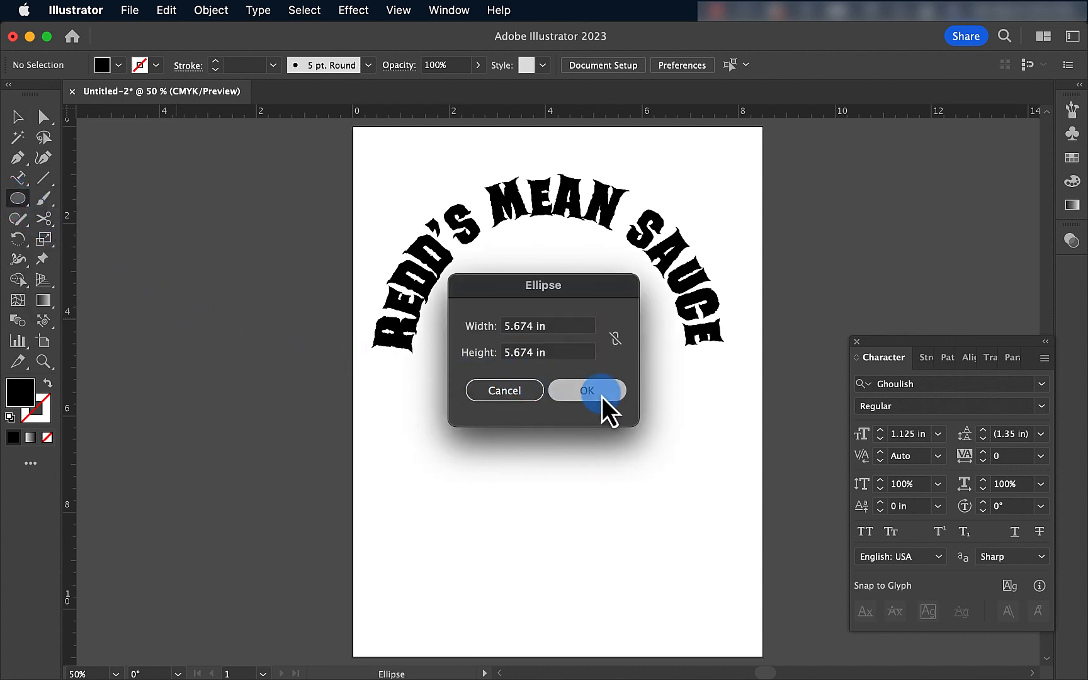
- Move the new circle onto the artboard beneath the arched text and switch to Outline view
{"action": "left_click", "coordinate": [20, 118]}
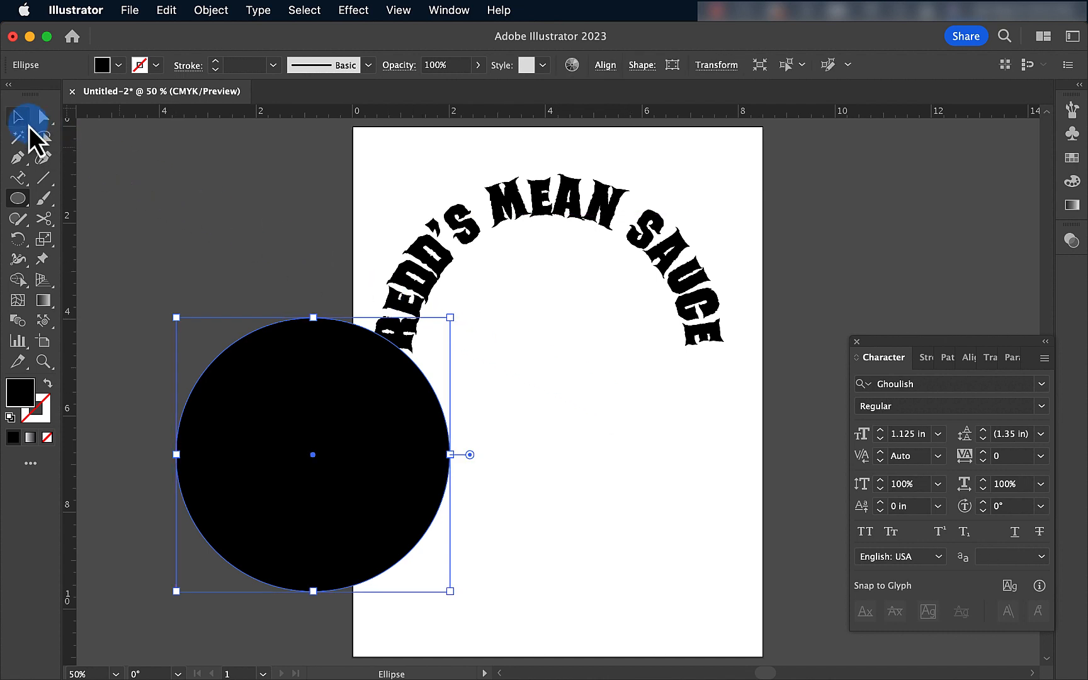
{"action": "left_click_drag", "start_coordinate": [307, 435], "coordinate": [549, 439]}
{"action": "key", "text": "super+y"}
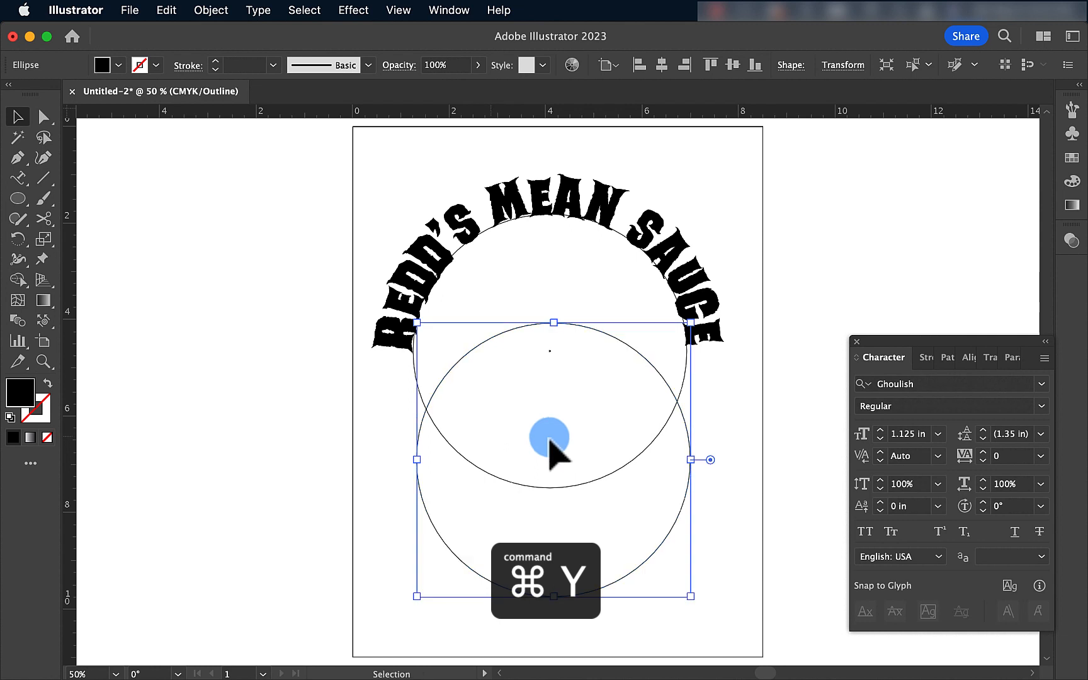
- Move the second circle lower on the artboard, deselect it and switch back to Preview view
{"action": "left_click_drag", "start_coordinate": [585, 596], "coordinate": [577, 628]}
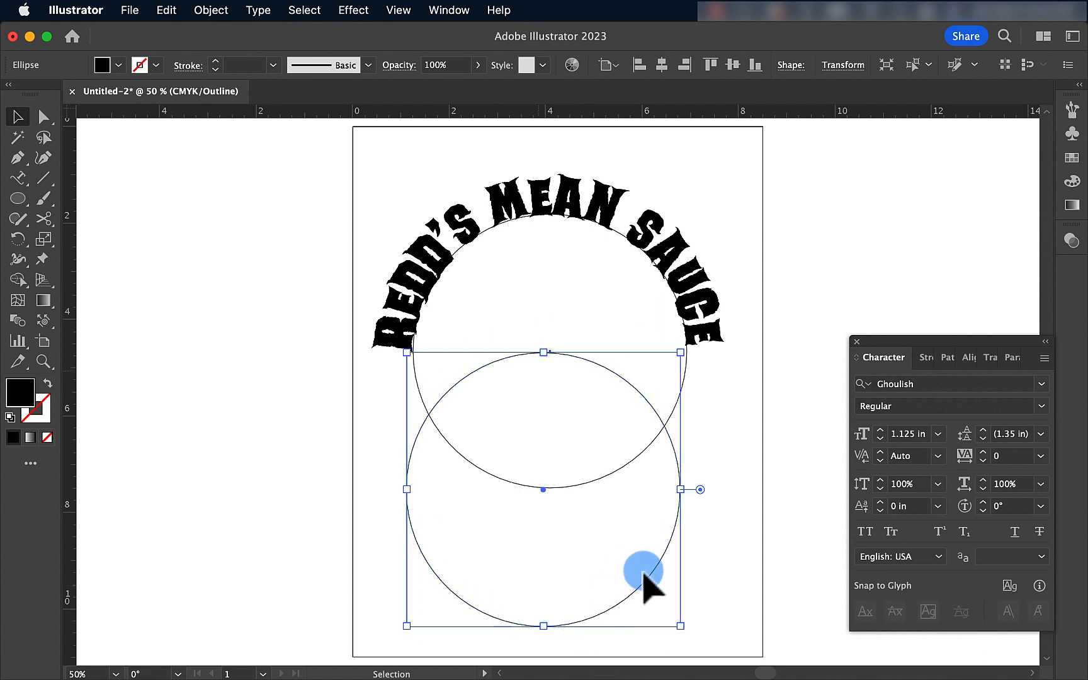
{"action": "left_click", "coordinate": [710, 520]}
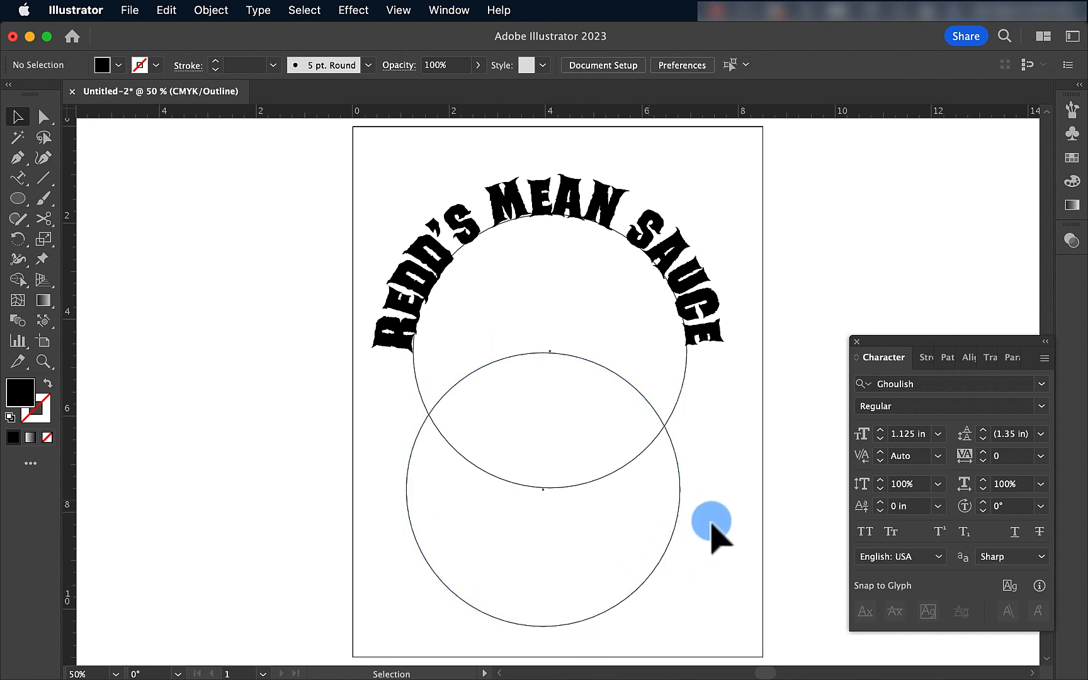
{"action": "key", "text": "super+y"}
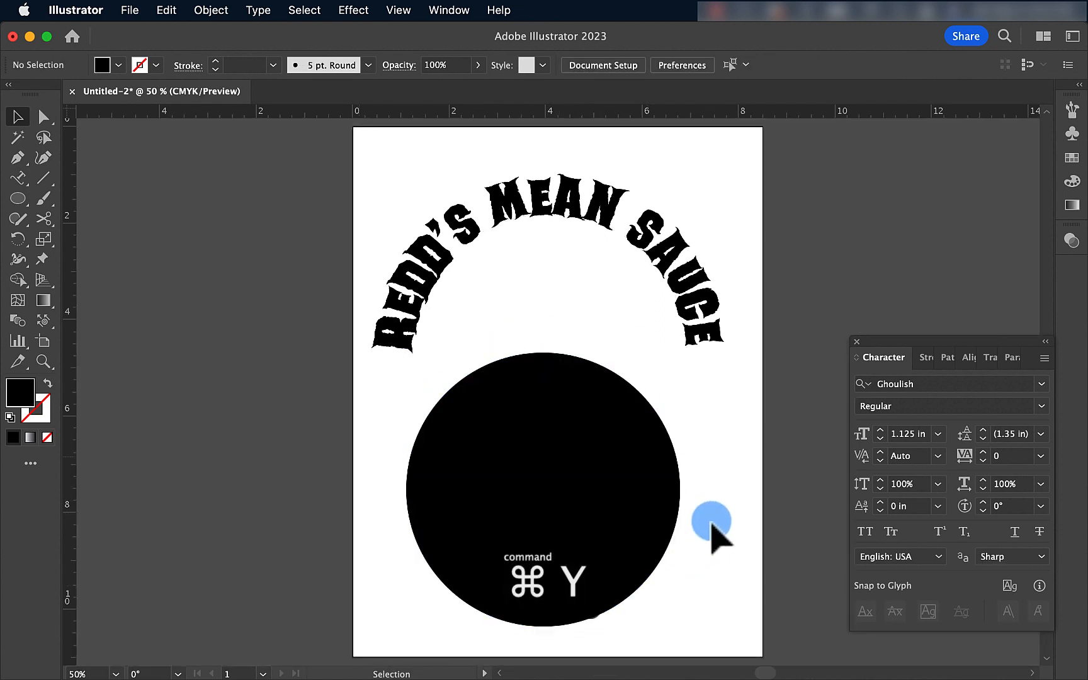
- Add path type reading YOUV'E BEEN WARNED around the lower black circle, starting at its leftmost point, then deselect it
{"action": "left_click", "coordinate": [580, 445]}
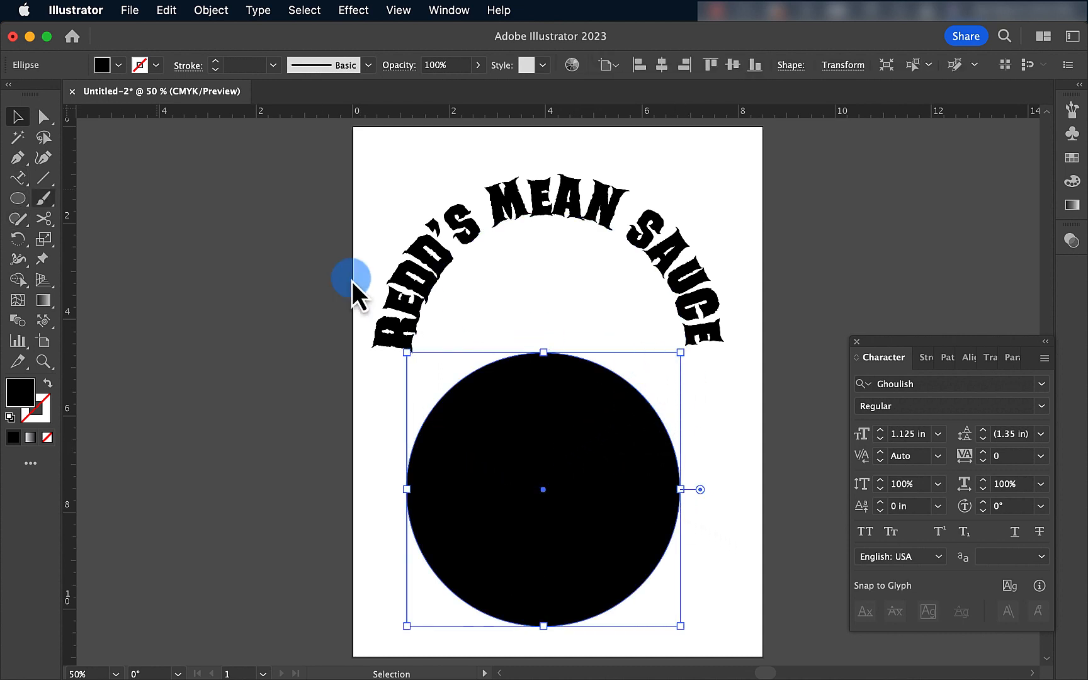
{"action": "left_click", "coordinate": [19, 179]}
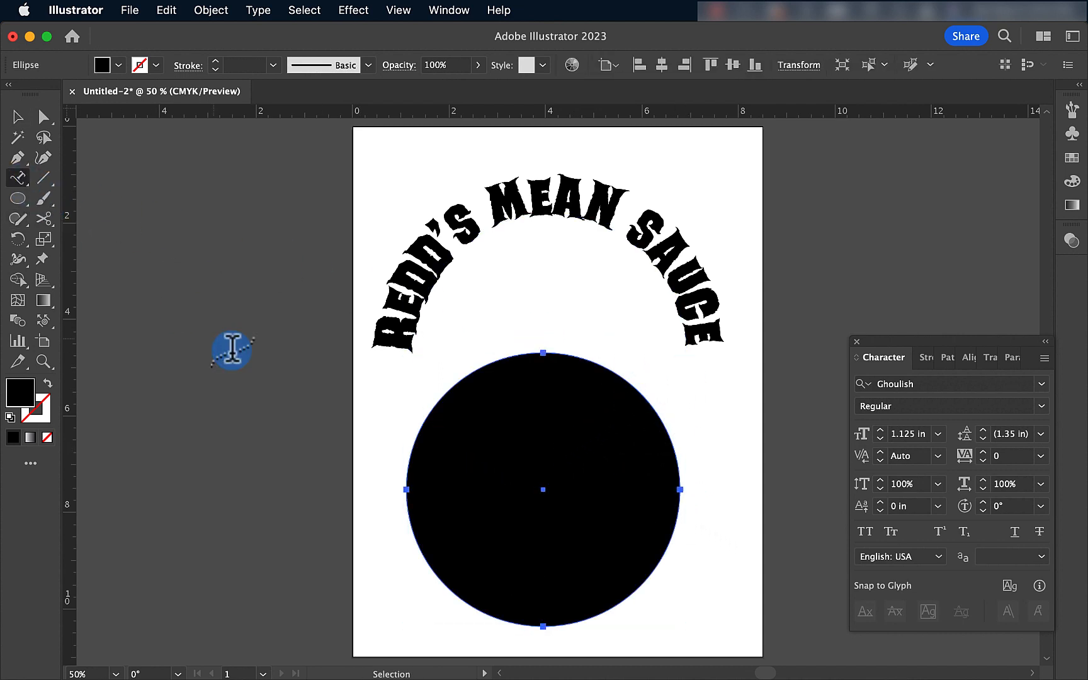
{"action": "left_click", "coordinate": [406, 488]}
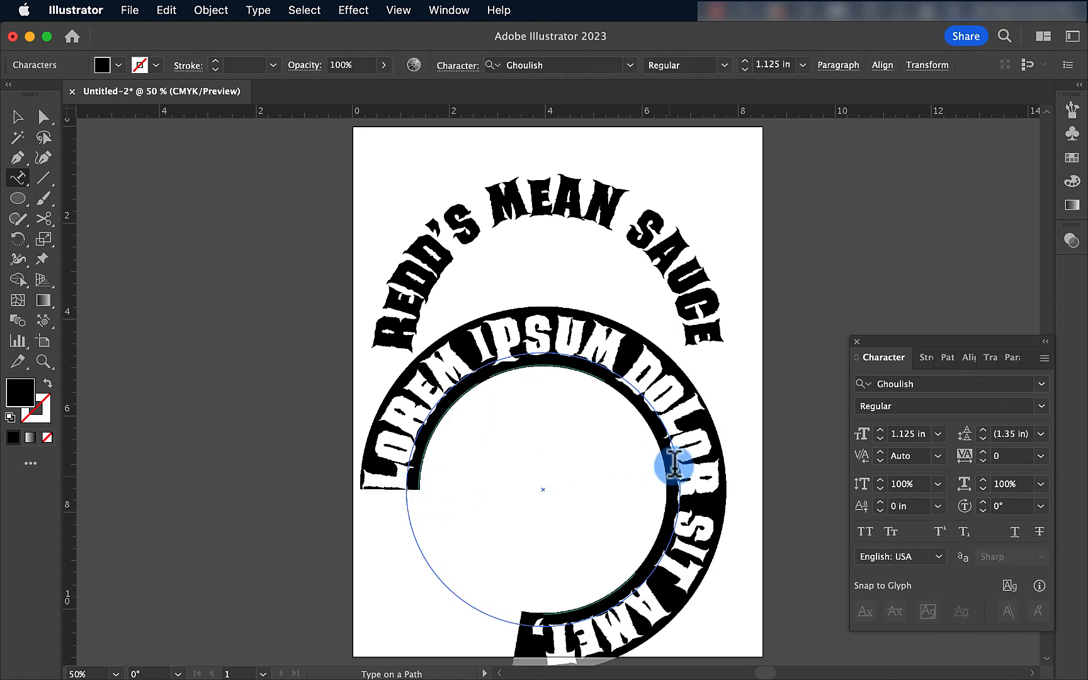
{"action": "type", "text": "YOU"}
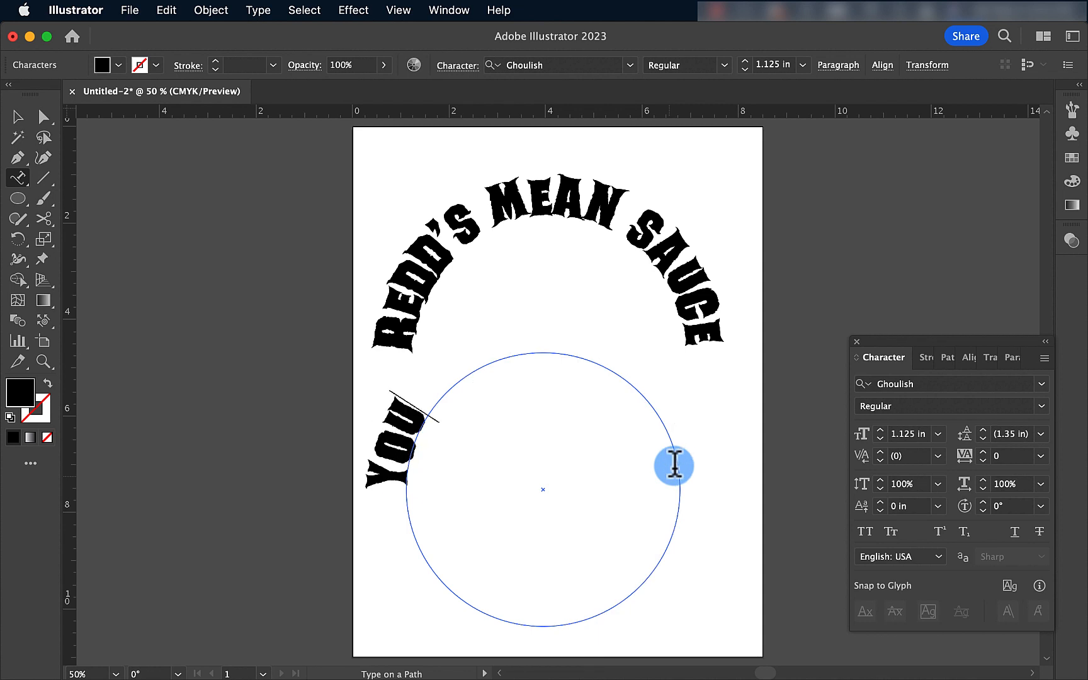
{"action": "type", "text": "V'E"}
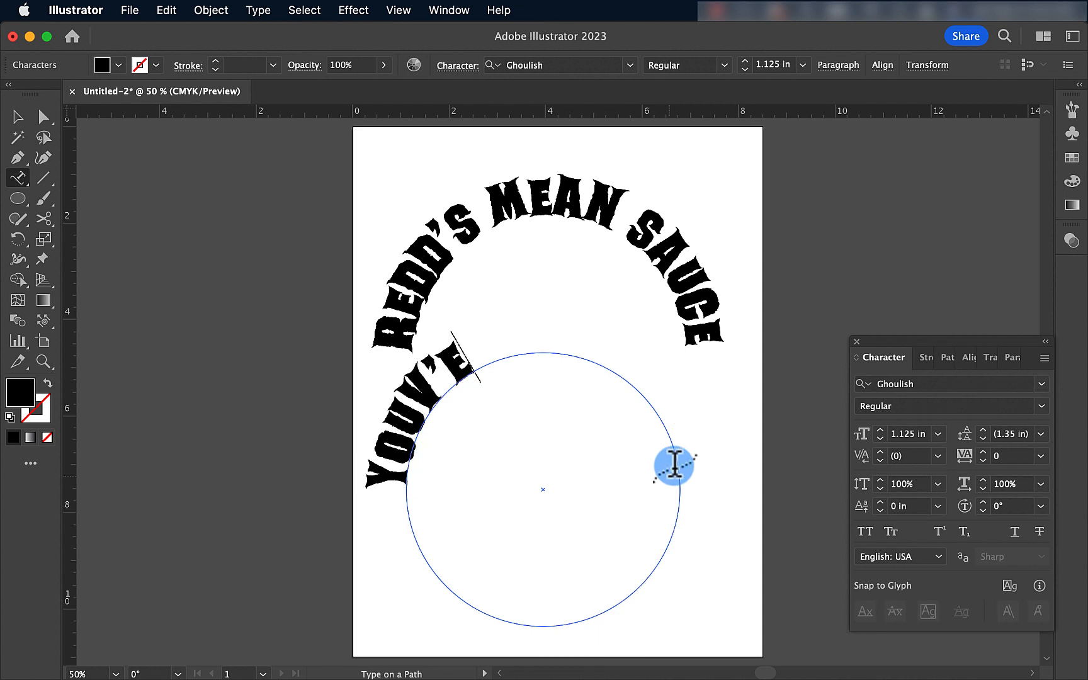
{"action": "type", "text": " BEEN"}
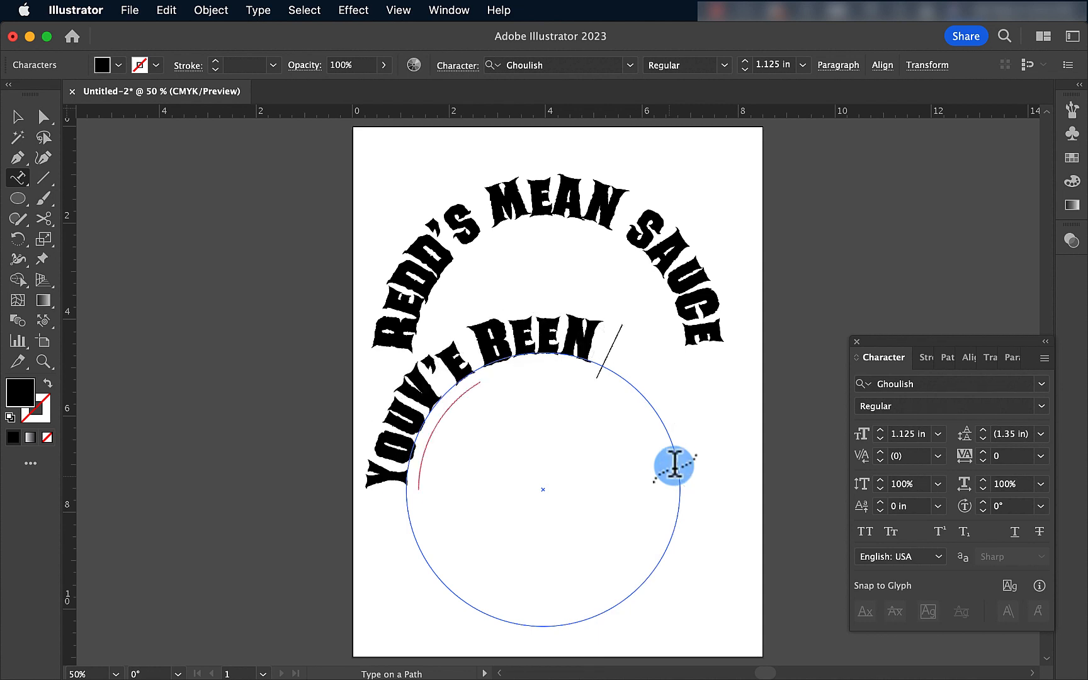
{"action": "type", "text": " WARNED"}
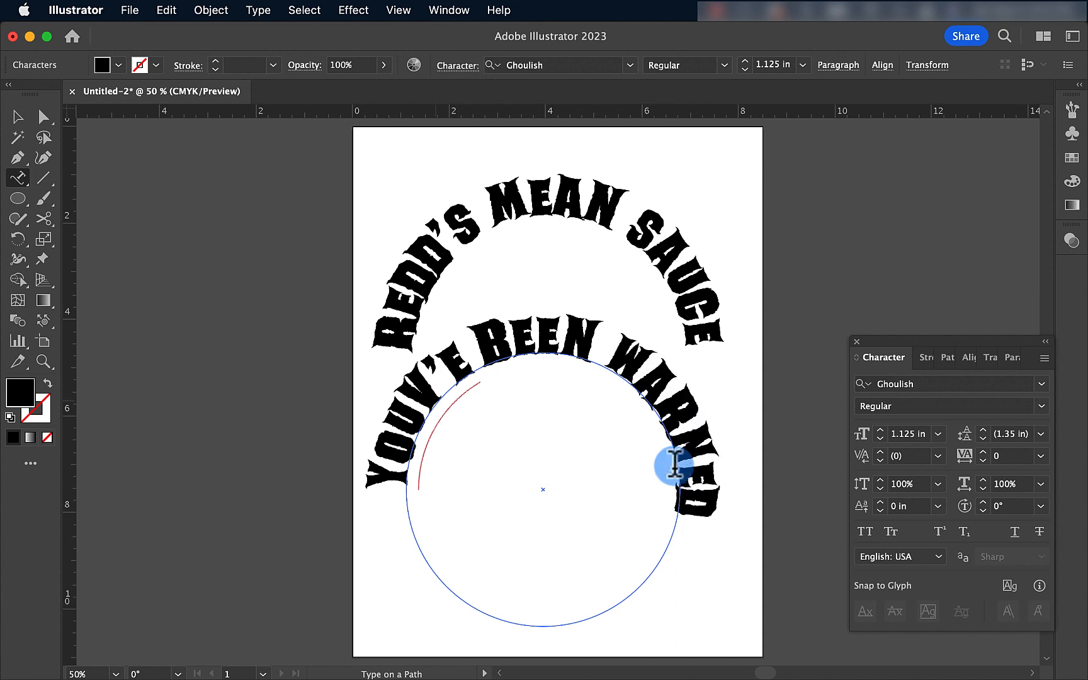
{"action": "left_click", "coordinate": [18, 117]}
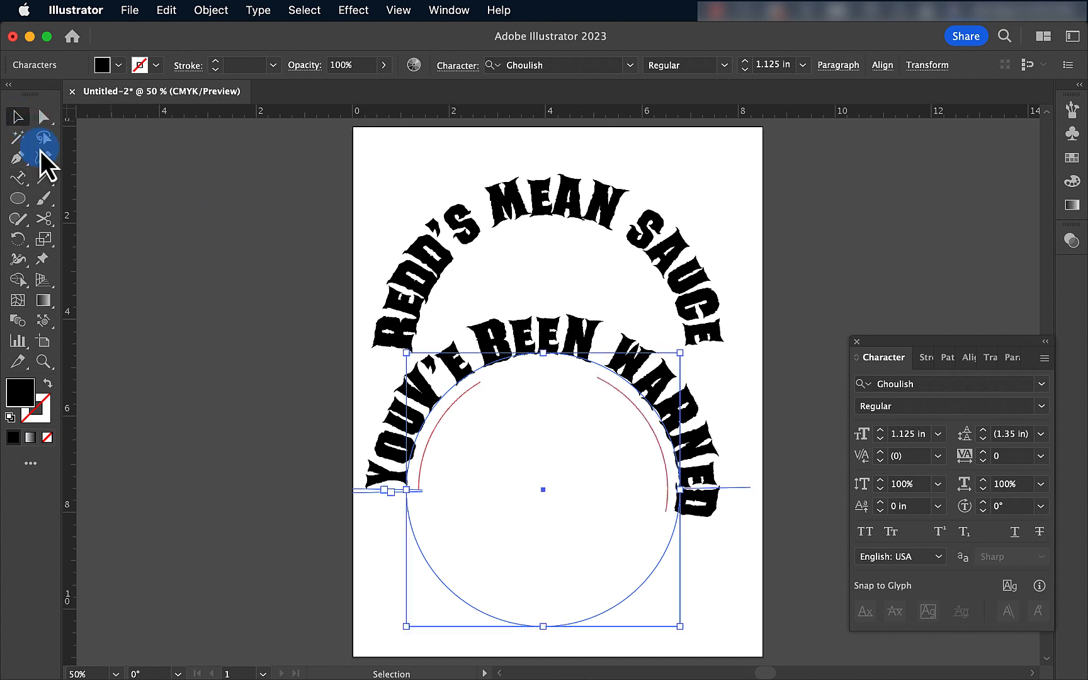
{"action": "left_click", "coordinate": [202, 416]}
{"action": "left_click", "coordinate": [500, 332]}
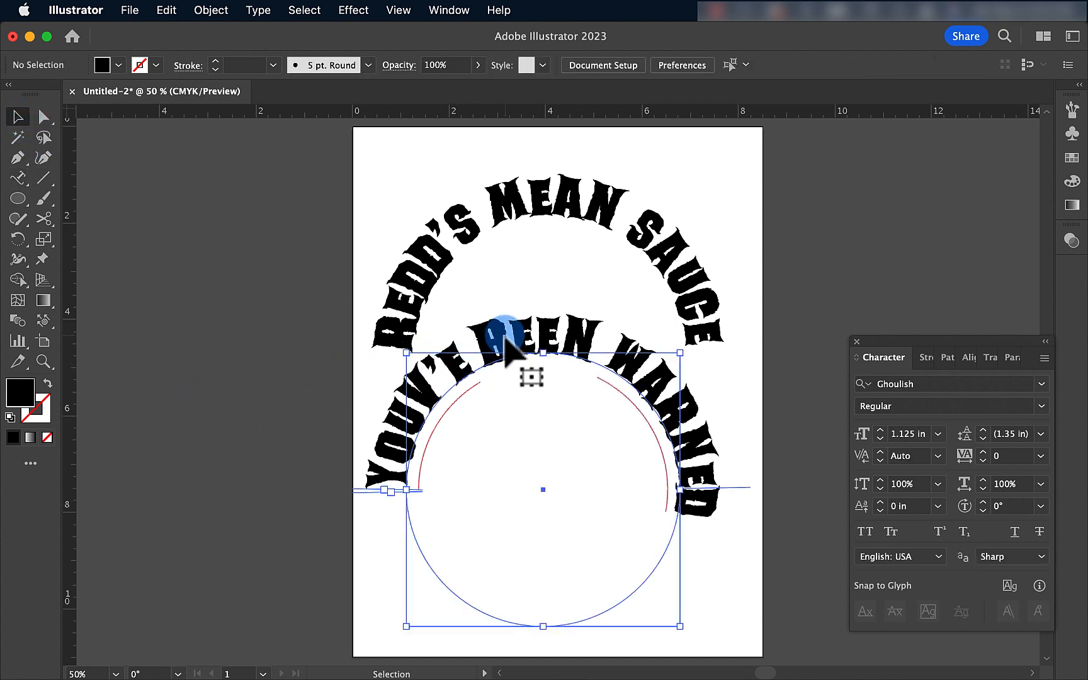
{"action": "left_click", "coordinate": [258, 10]}
{"action": "mouse_move", "coordinate": [283, 287]}
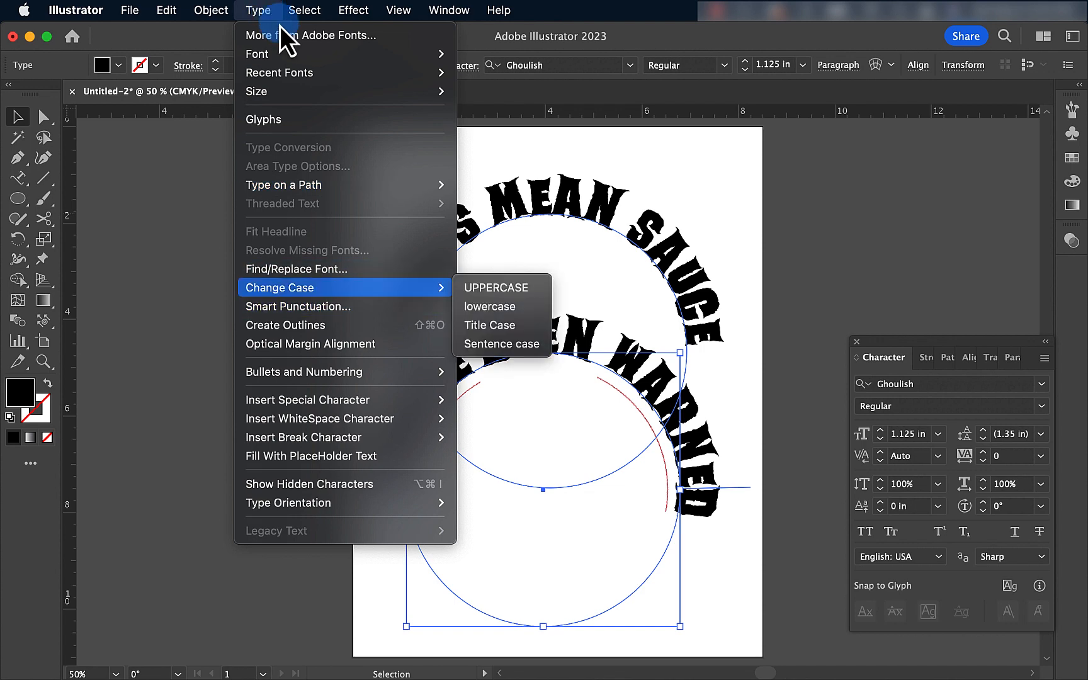
{"action": "left_click", "coordinate": [530, 326]}
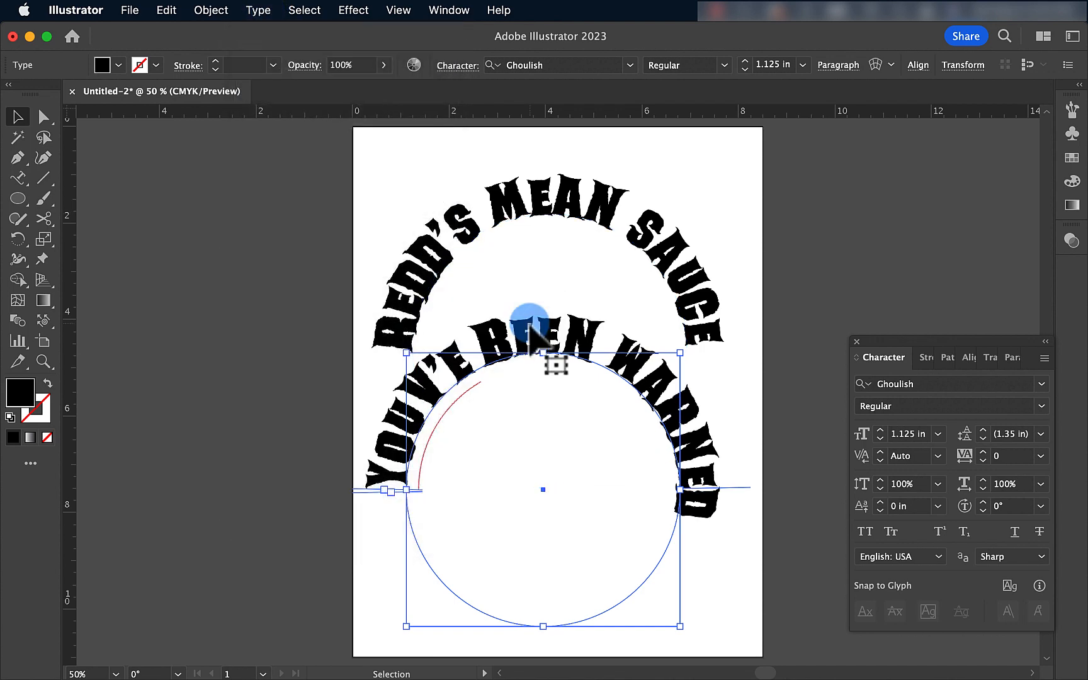
{"action": "left_click", "coordinate": [178, 275]}
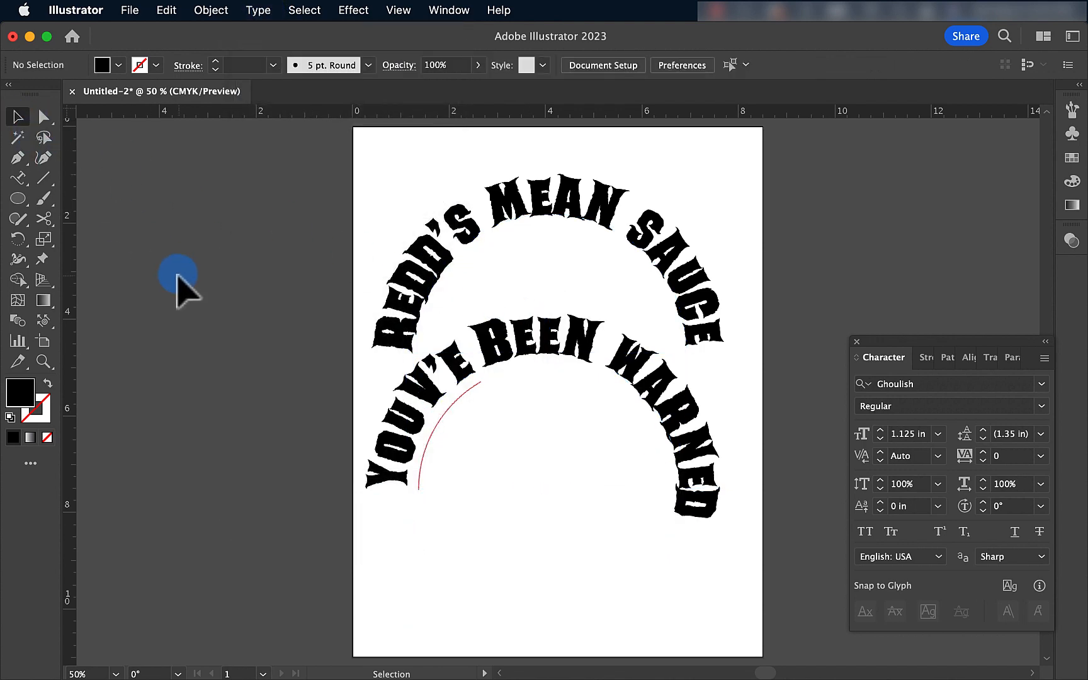
- Browse the available fonts for the YOUV'E BEEN WARNED path text and set it to Double Feature
{"action": "left_click", "coordinate": [512, 355]}
{"action": "left_click", "coordinate": [560, 65]}
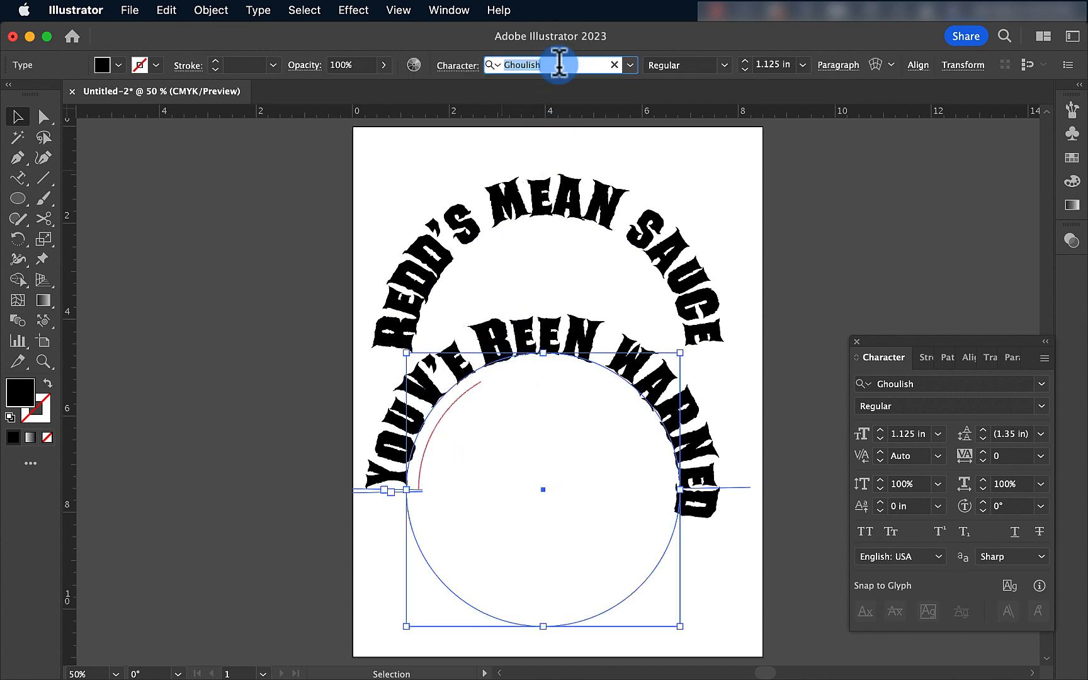
{"action": "left_click", "coordinate": [637, 68]}
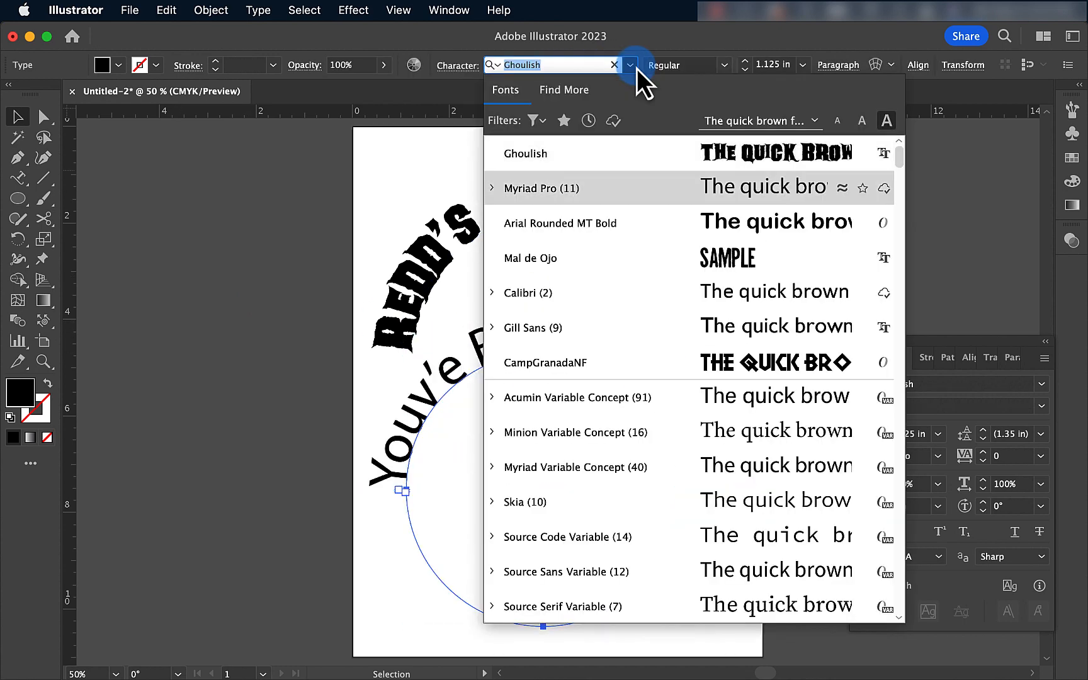
{"action": "key", "text": "Down"}
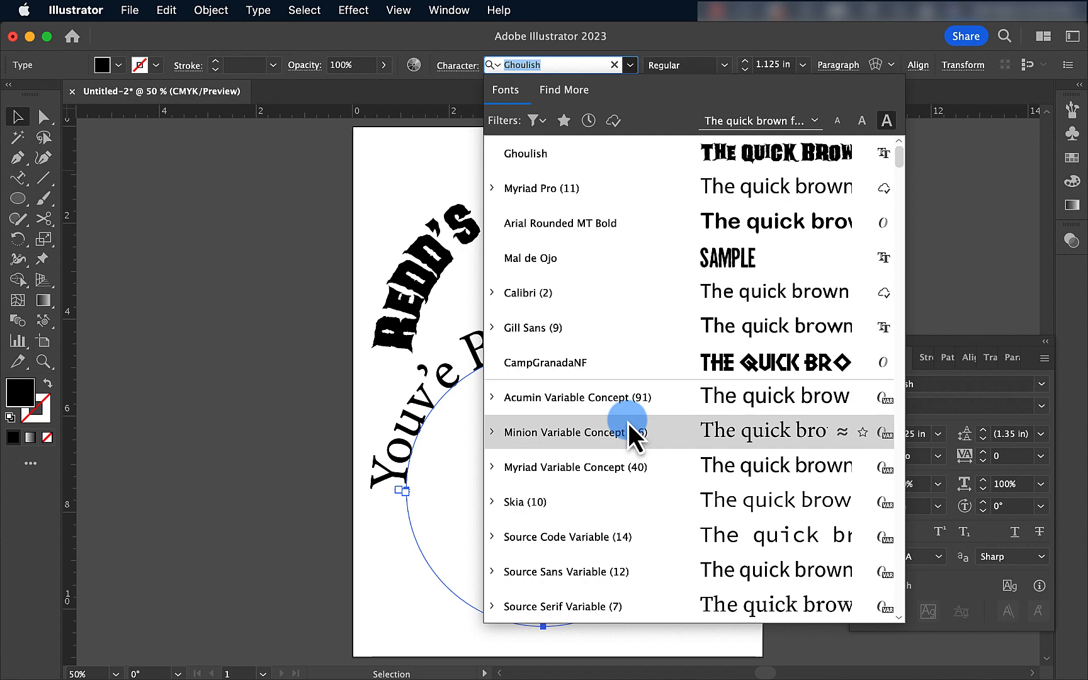
{"action": "scroll", "coordinate": [628, 424], "scroll_direction": "down", "scroll_amount": 15}
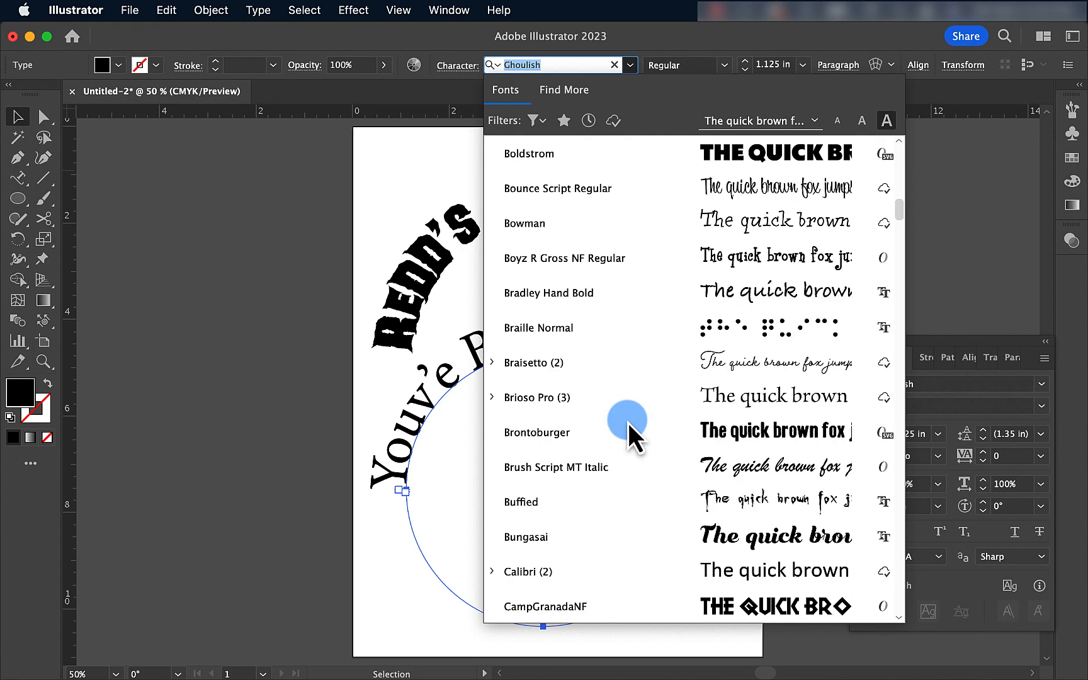
{"action": "scroll", "coordinate": [628, 422], "scroll_direction": "down", "scroll_amount": 5}
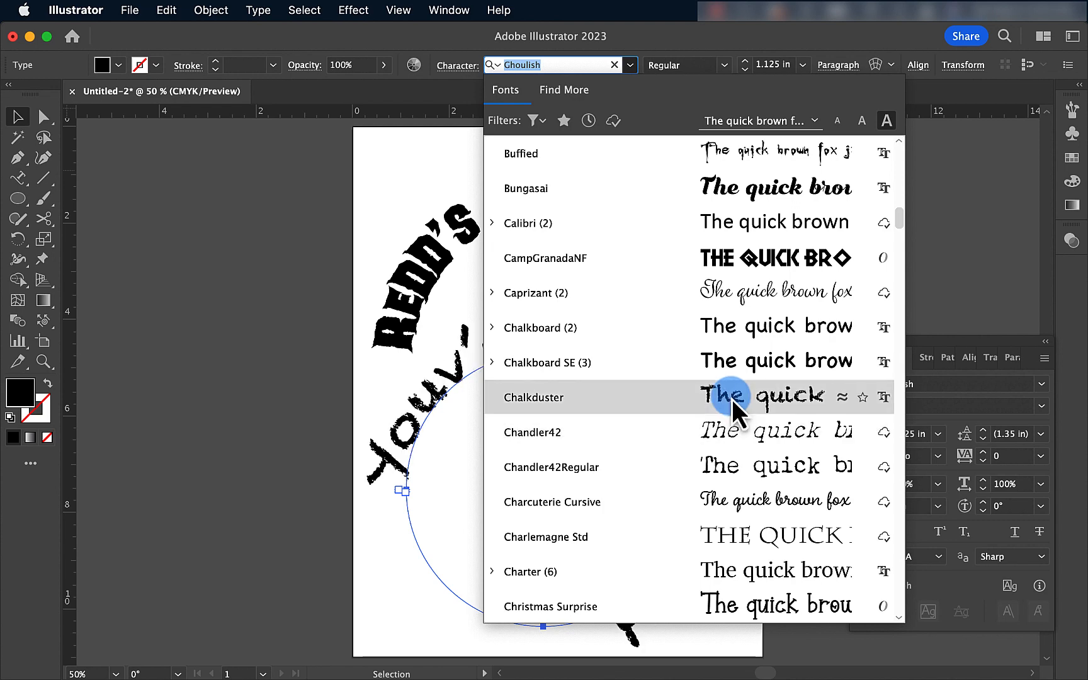
{"action": "scroll", "coordinate": [655, 382], "scroll_direction": "down", "scroll_amount": 5}
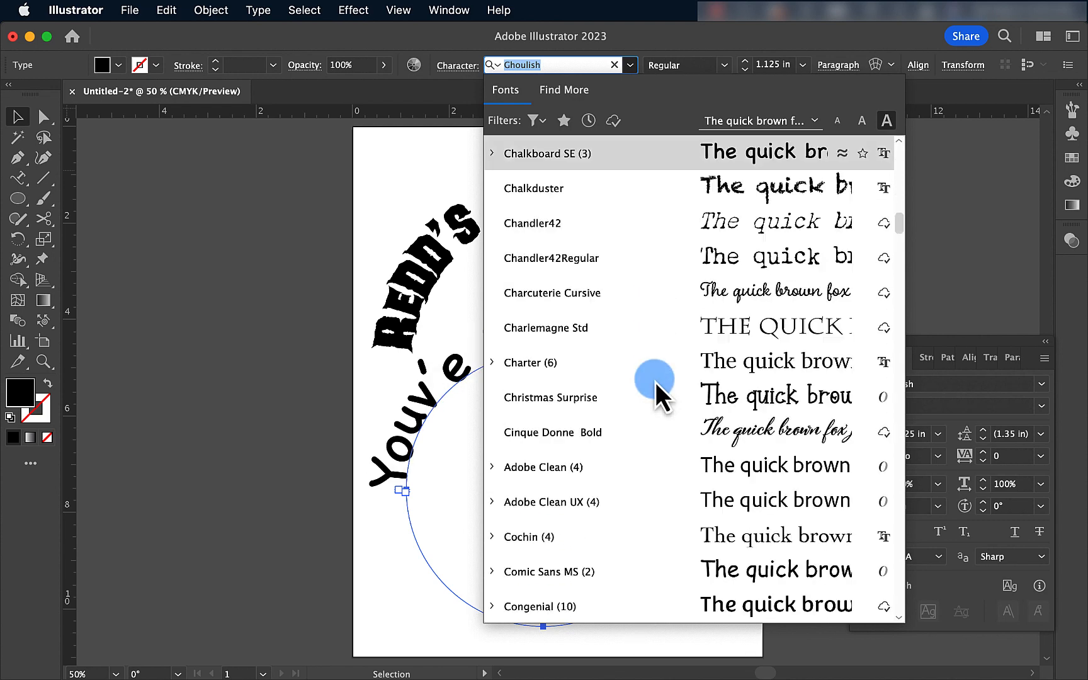
{"action": "scroll", "coordinate": [656, 382], "scroll_direction": "down", "scroll_amount": 10}
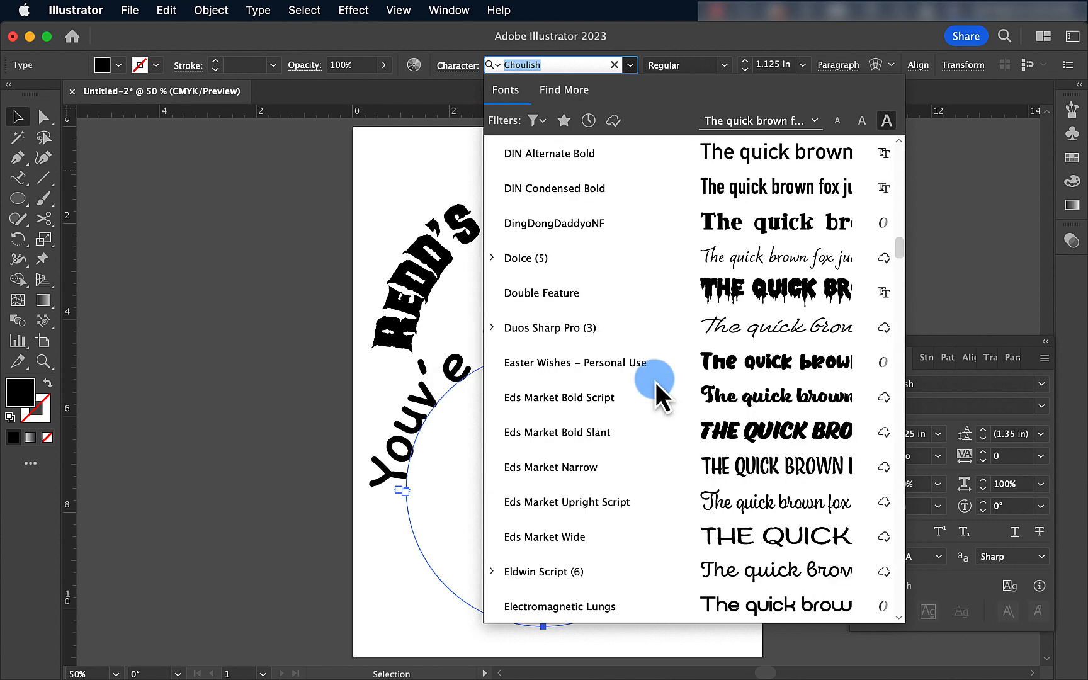
{"action": "scroll", "coordinate": [656, 383], "scroll_direction": "down", "scroll_amount": 1}
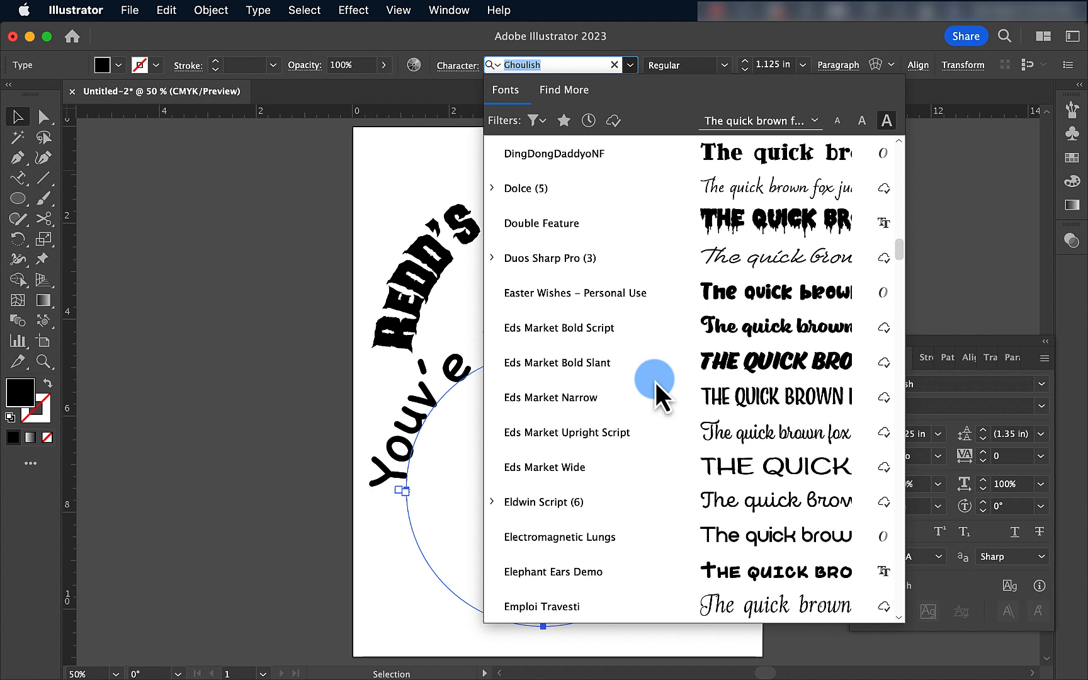
{"action": "scroll", "coordinate": [656, 382], "scroll_direction": "down", "scroll_amount": 5}
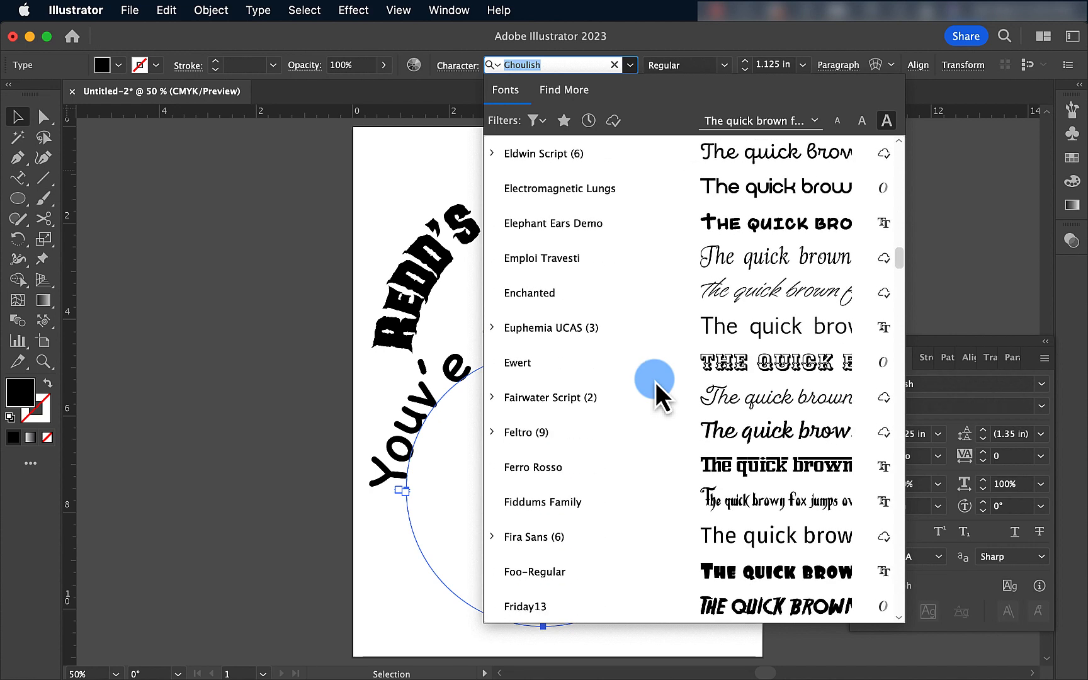
{"action": "scroll", "coordinate": [656, 383], "scroll_direction": "down", "scroll_amount": 4}
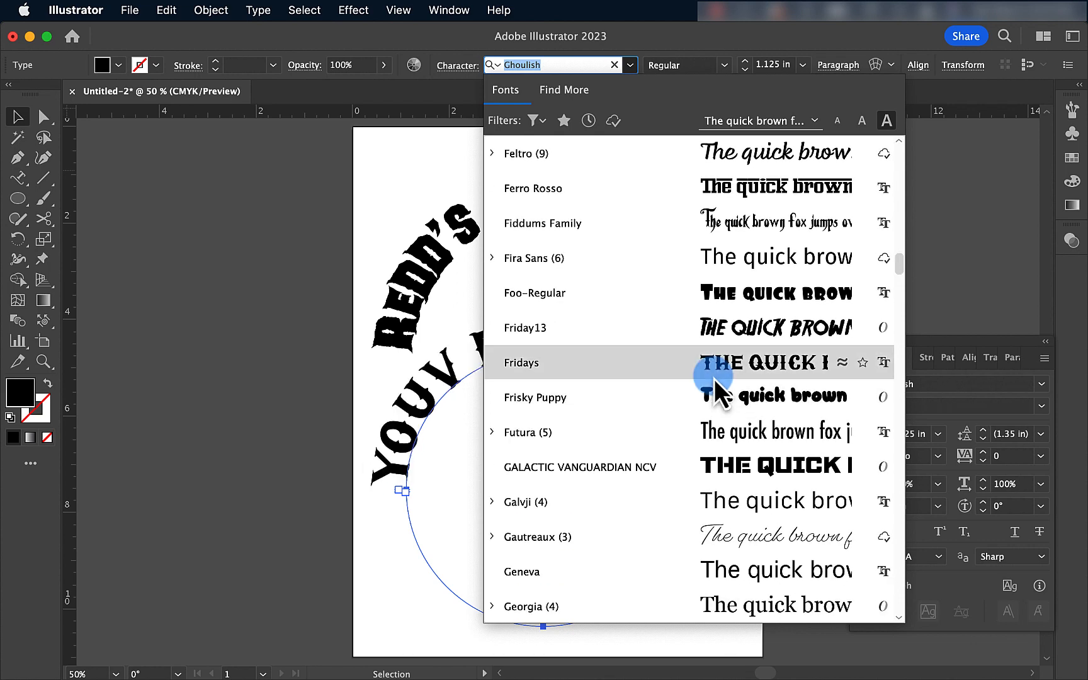
{"action": "scroll", "coordinate": [714, 379], "scroll_direction": "down", "scroll_amount": 4}
{"action": "scroll", "coordinate": [714, 379], "scroll_direction": "down", "scroll_amount": 7}
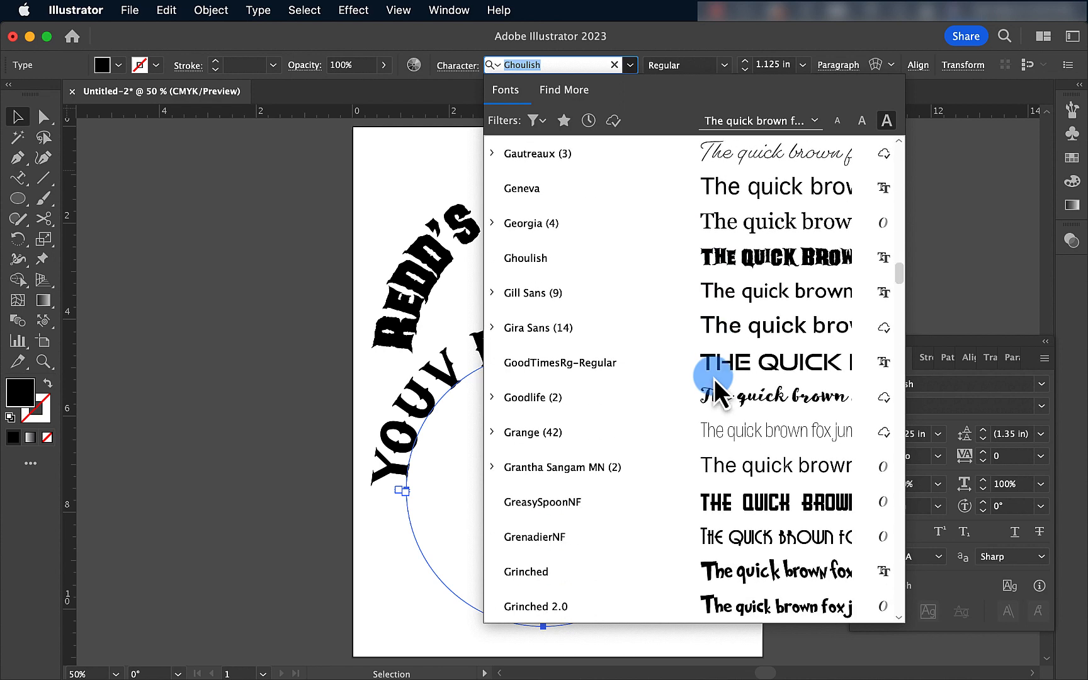
{"action": "scroll", "coordinate": [714, 378], "scroll_direction": "down", "scroll_amount": 1}
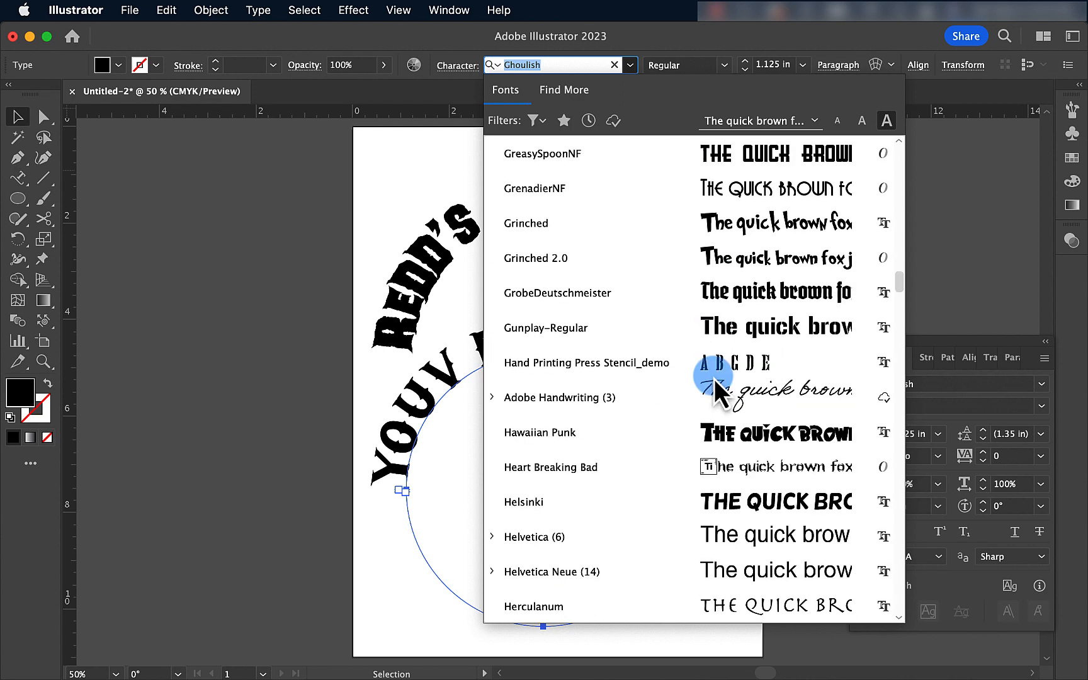
{"action": "scroll", "coordinate": [715, 378], "scroll_direction": "down", "scroll_amount": 2}
{"action": "scroll", "coordinate": [714, 378], "scroll_direction": "down", "scroll_amount": 14}
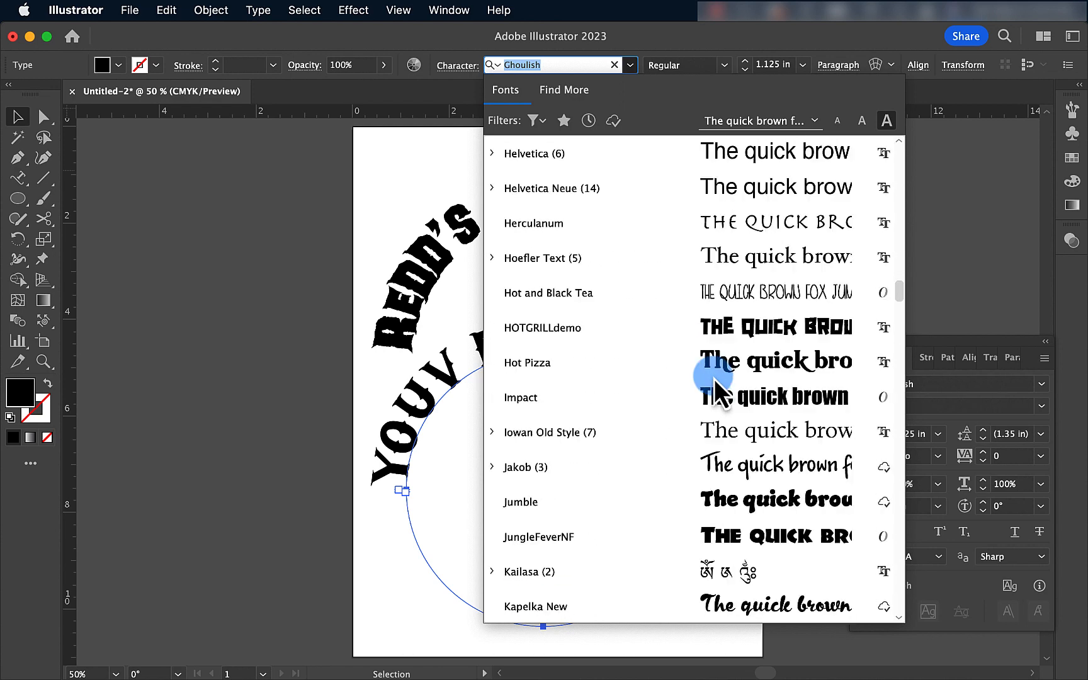
{"action": "scroll", "coordinate": [714, 378], "scroll_direction": "down", "scroll_amount": 7}
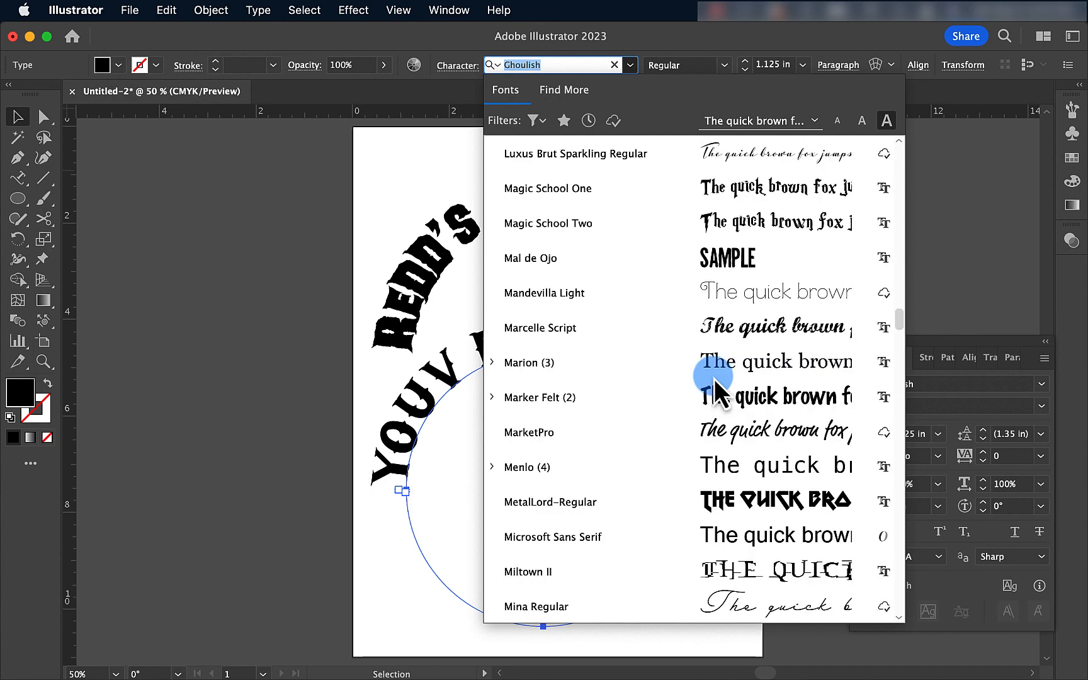
{"action": "scroll", "coordinate": [714, 379], "scroll_direction": "down", "scroll_amount": 9}
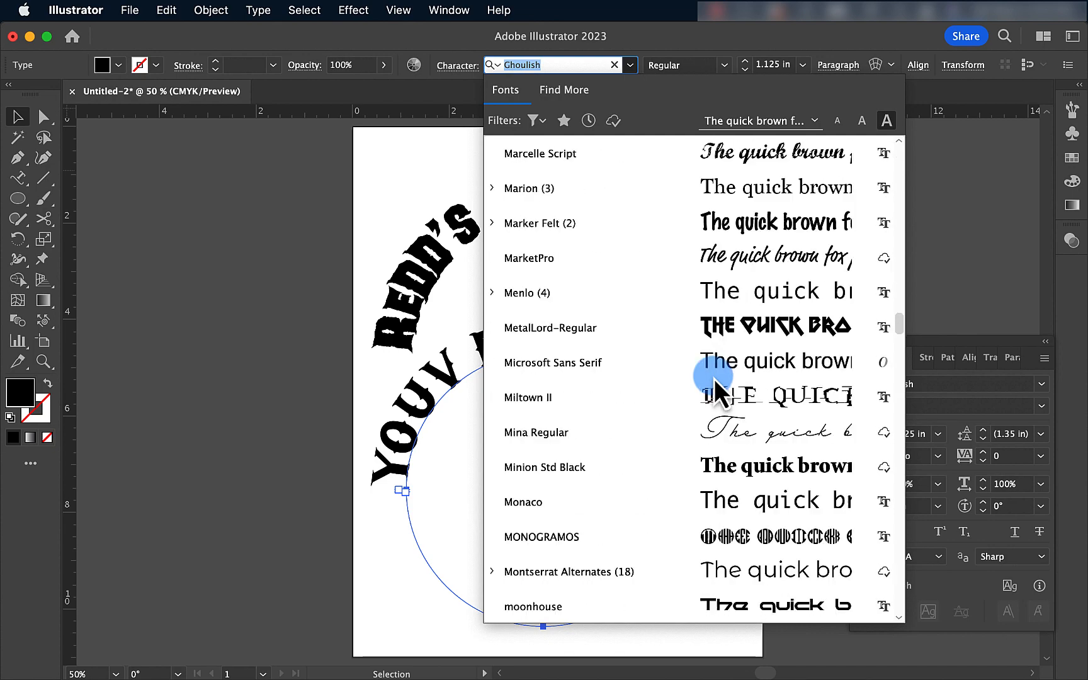
{"action": "scroll", "coordinate": [714, 378], "scroll_direction": "down", "scroll_amount": 4}
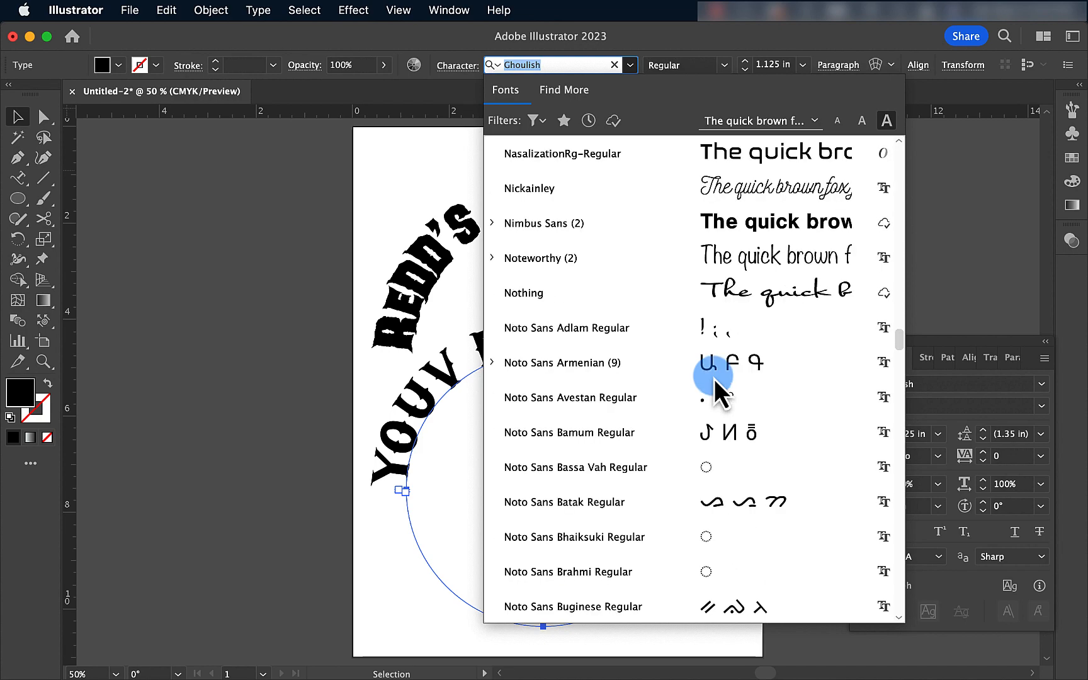
{"action": "scroll", "coordinate": [714, 379], "scroll_direction": "up", "scroll_amount": 20}
{"action": "scroll", "coordinate": [714, 379], "scroll_direction": "up", "scroll_amount": 9}
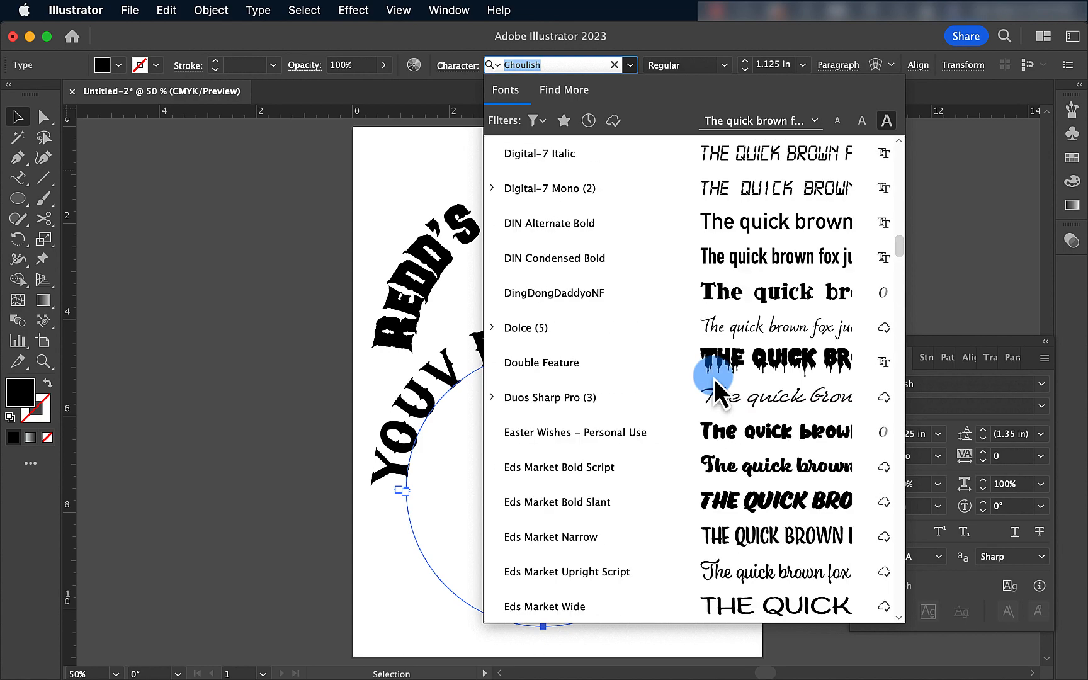
{"action": "scroll", "coordinate": [714, 378], "scroll_direction": "up", "scroll_amount": 7}
{"action": "scroll", "coordinate": [714, 379], "scroll_direction": "down", "scroll_amount": 10}
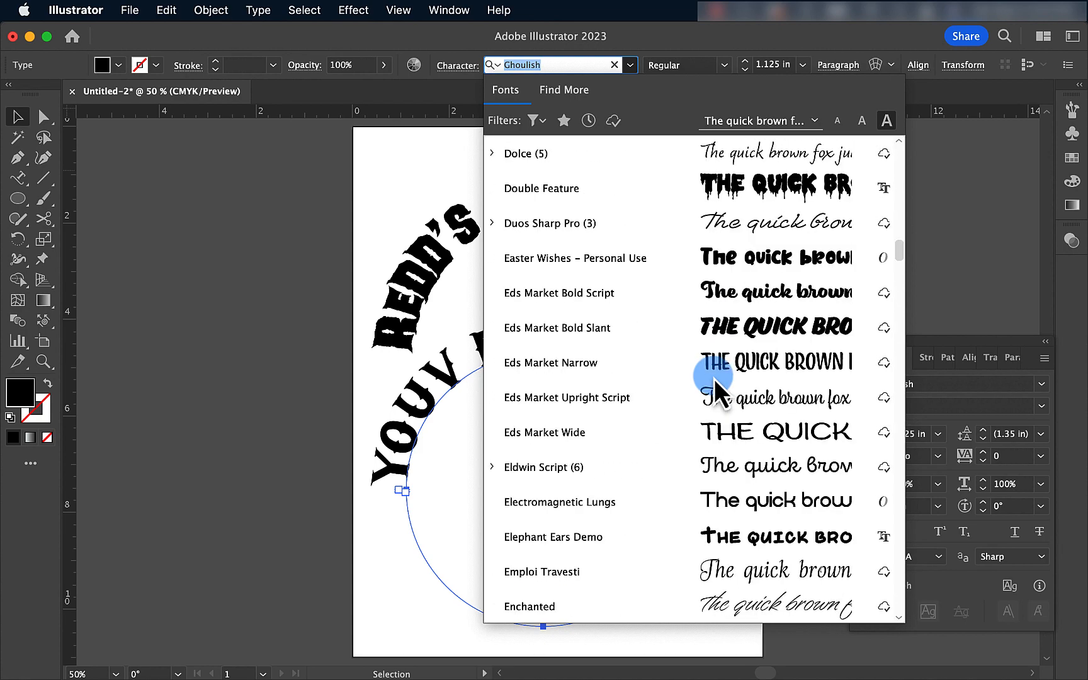
{"action": "left_click", "coordinate": [732, 190]}
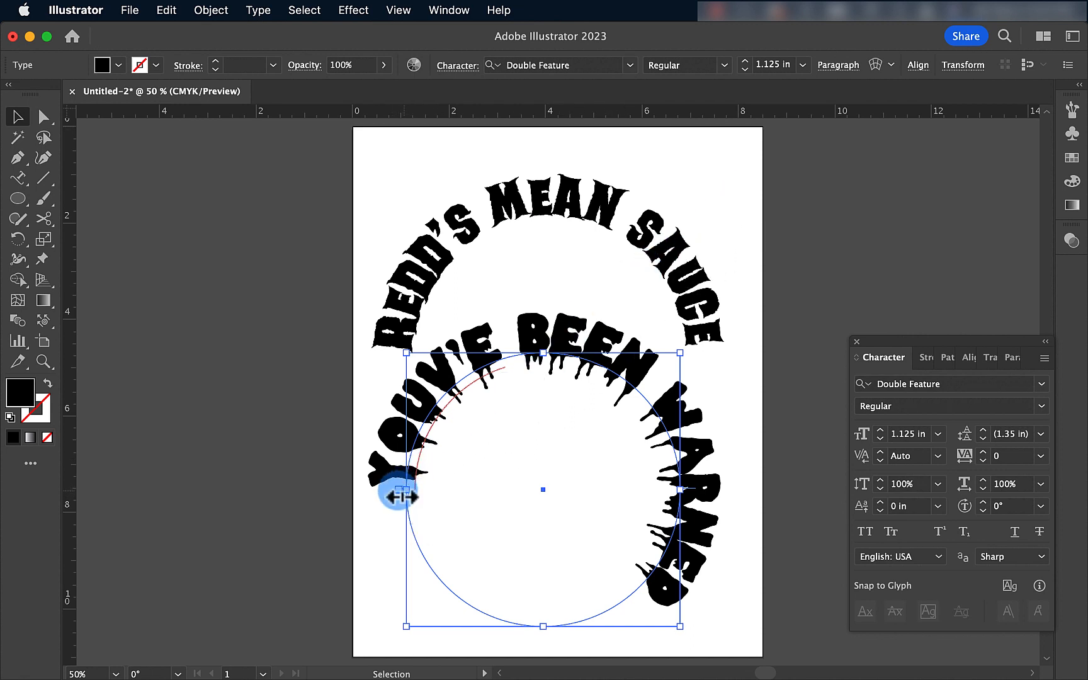
{"action": "left_click_drag", "start_coordinate": [398, 494], "coordinate": [412, 447]}
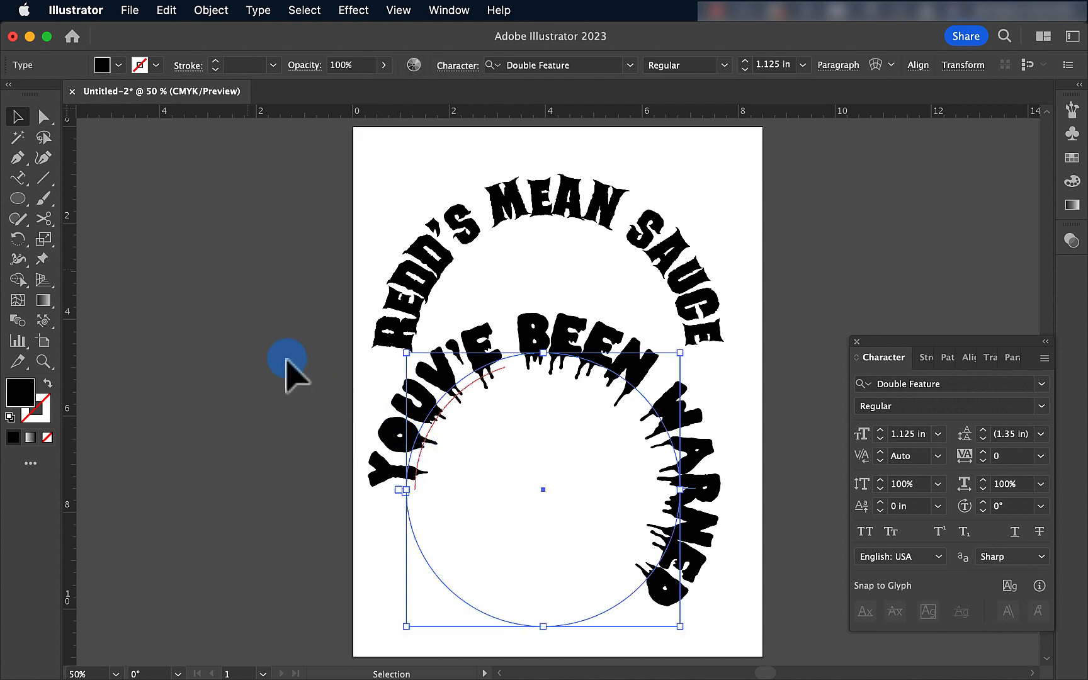
{"action": "left_click", "coordinate": [19, 179]}
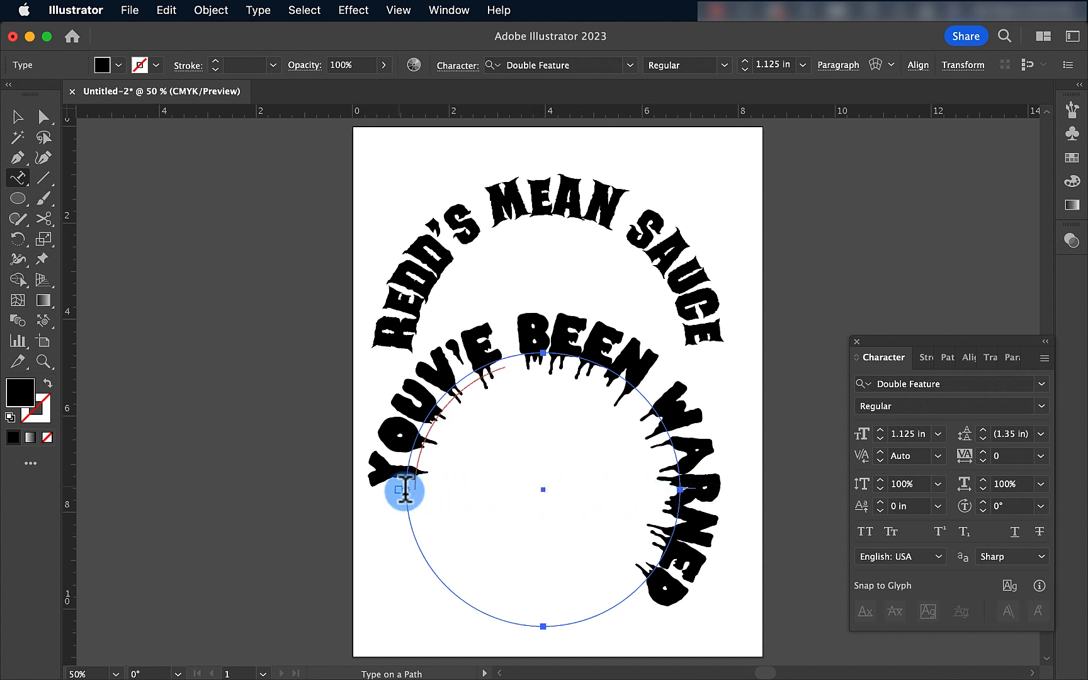
{"action": "left_click", "coordinate": [406, 504]}
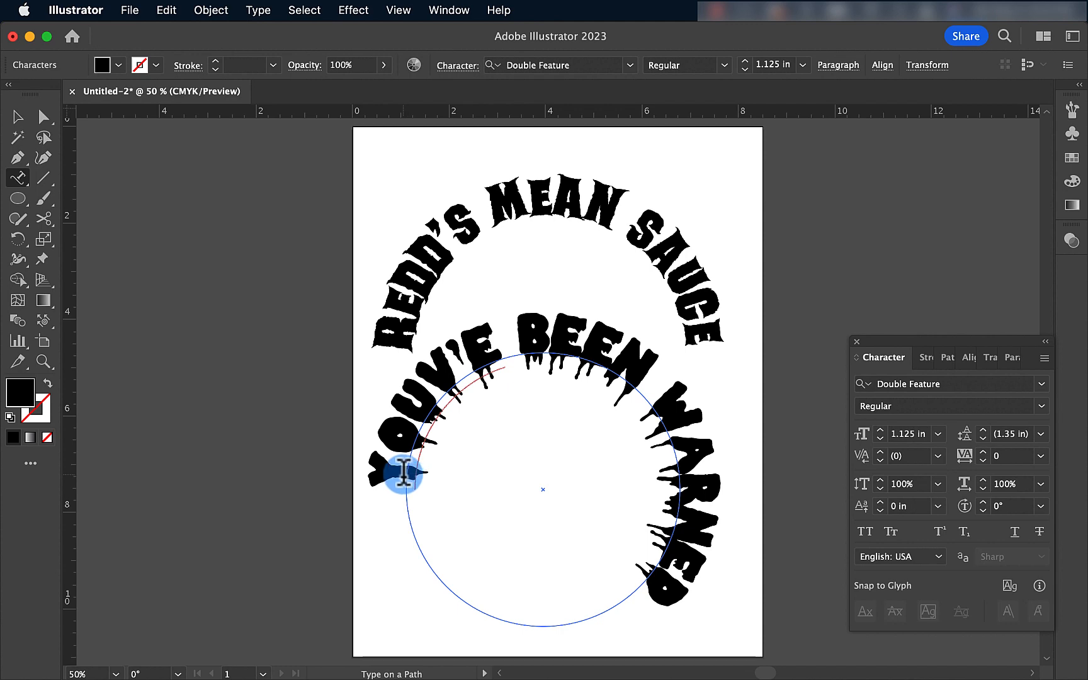
{"action": "triple_click", "coordinate": [403, 473]}
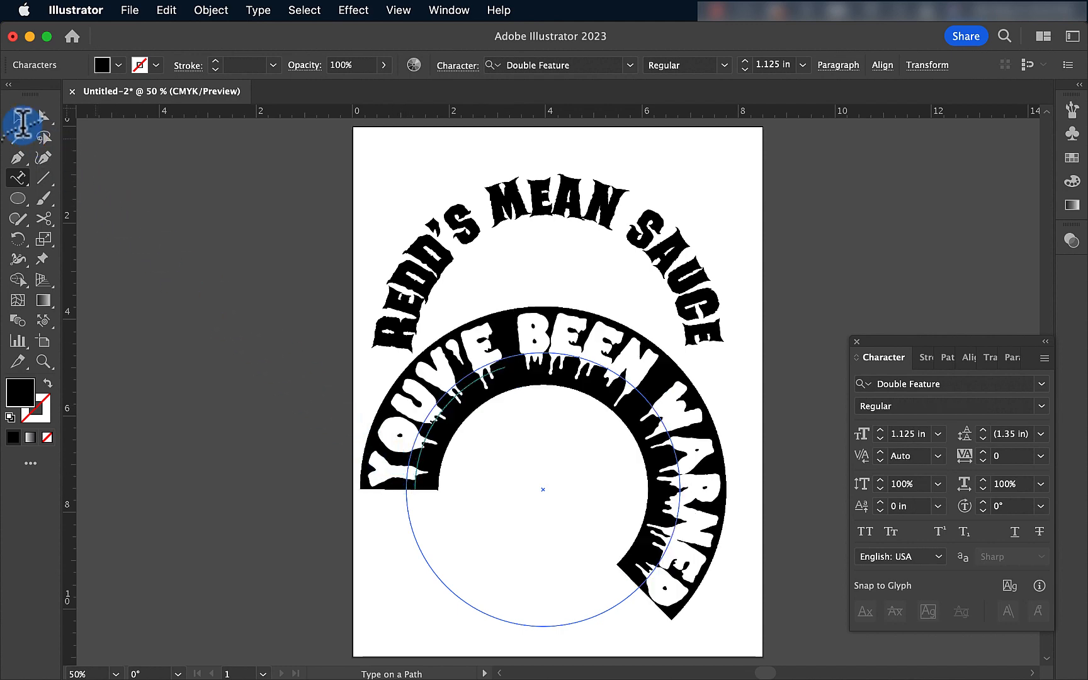
{"action": "left_click", "coordinate": [19, 119]}
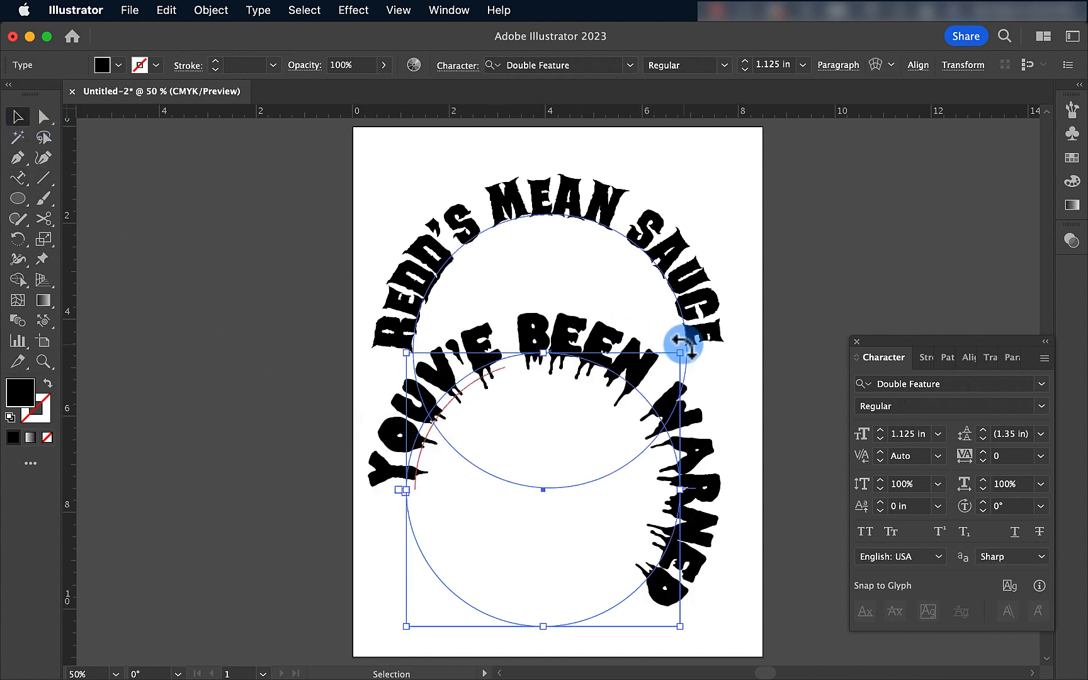
- Set the YOUV'E BEEN WARNED text size to 0.5 in and rotate its circle so the wording is centred over the top
{"action": "left_click_drag", "start_coordinate": [682, 345], "coordinate": [641, 323]}
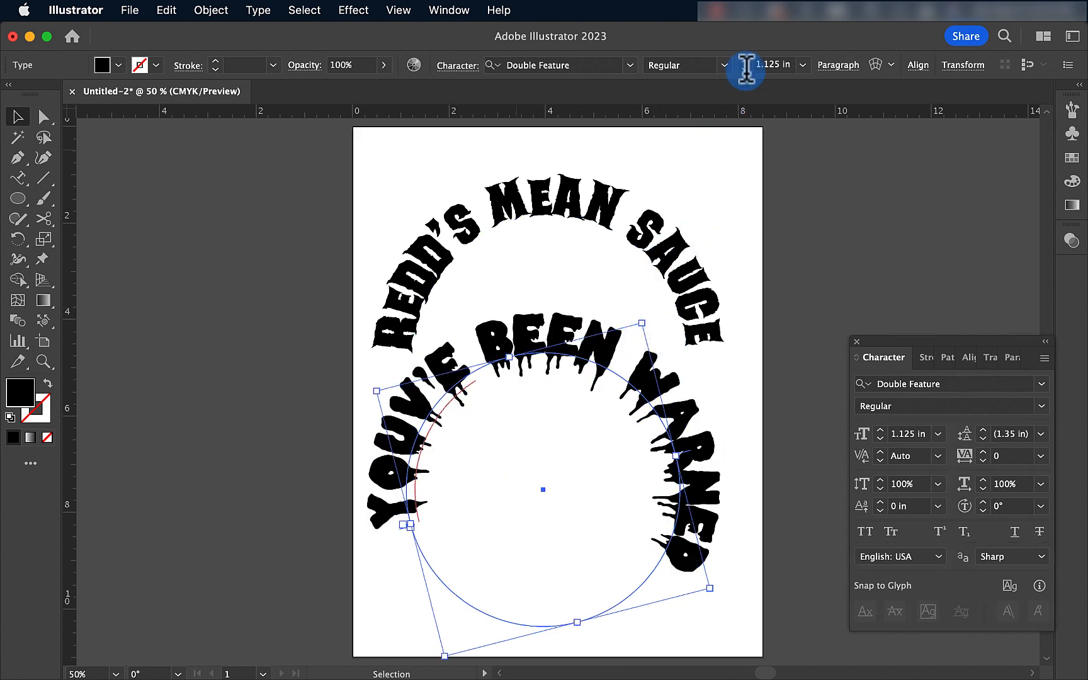
{"action": "left_click", "coordinate": [747, 71]}
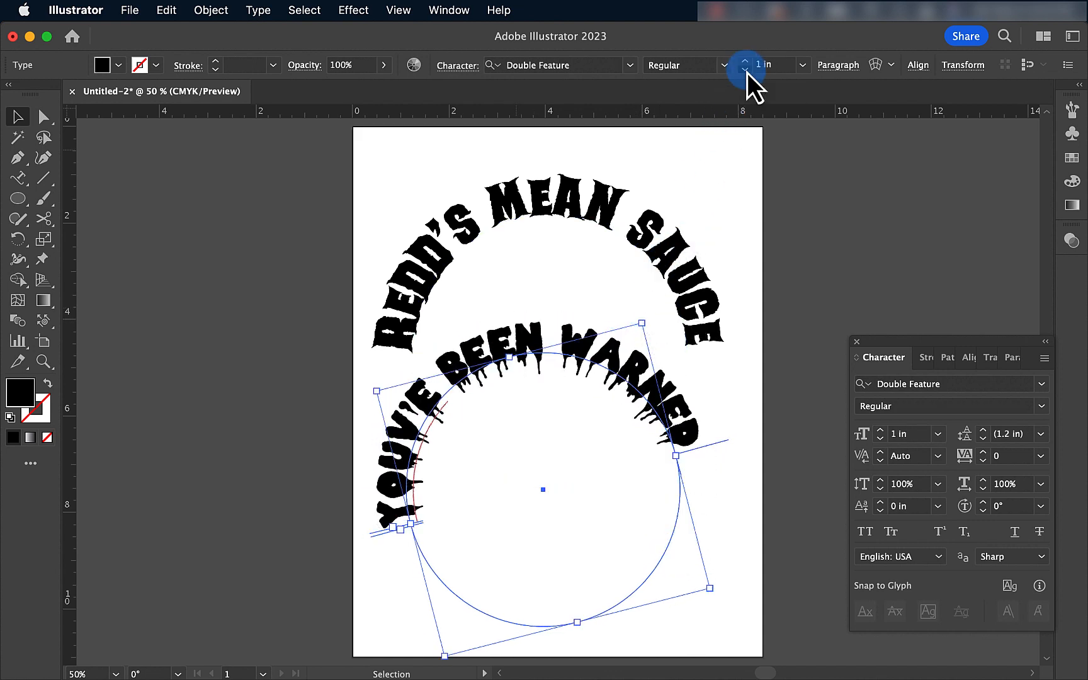
{"action": "left_click", "coordinate": [747, 70]}
{"action": "left_click", "coordinate": [747, 70]}
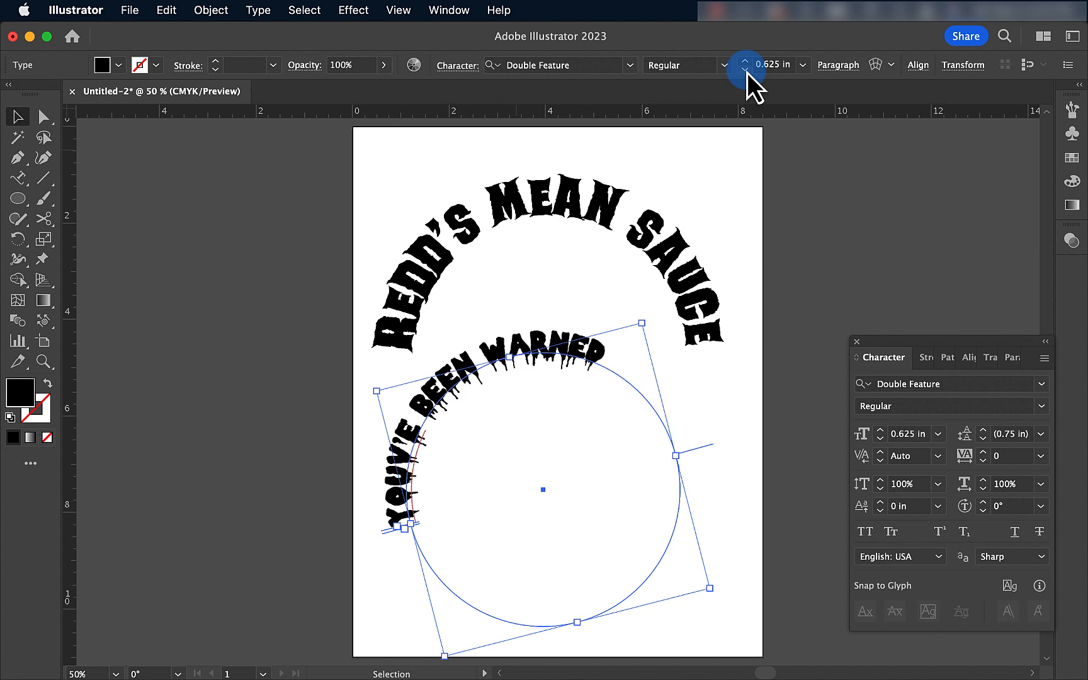
{"action": "left_click", "coordinate": [747, 70]}
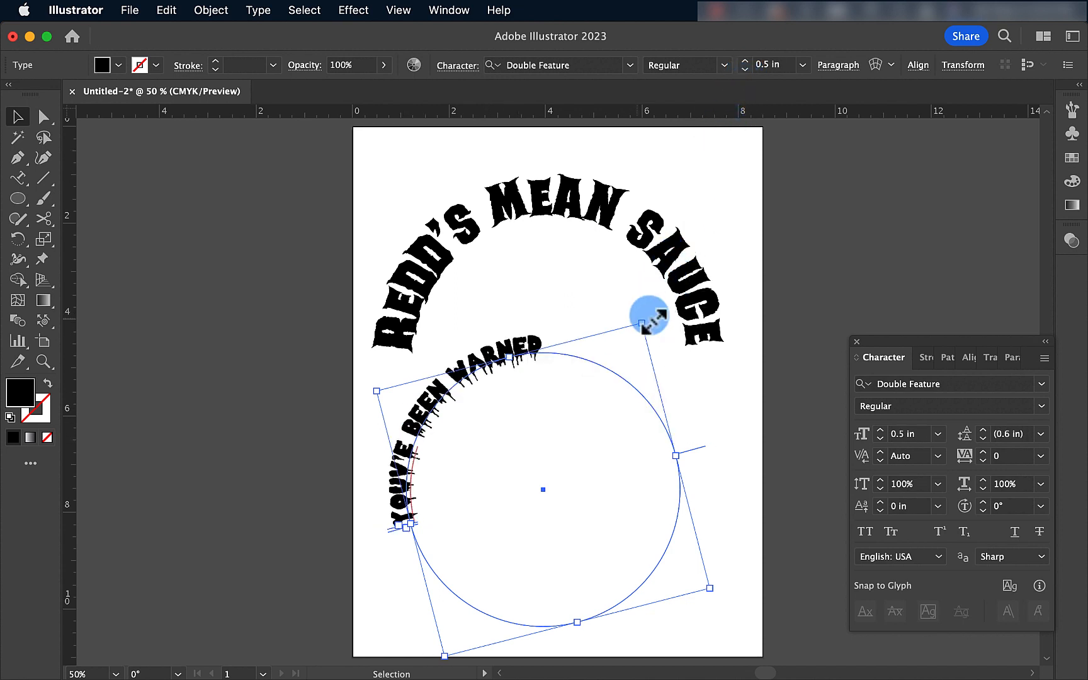
{"action": "left_click_drag", "start_coordinate": [649, 317], "coordinate": [703, 479]}
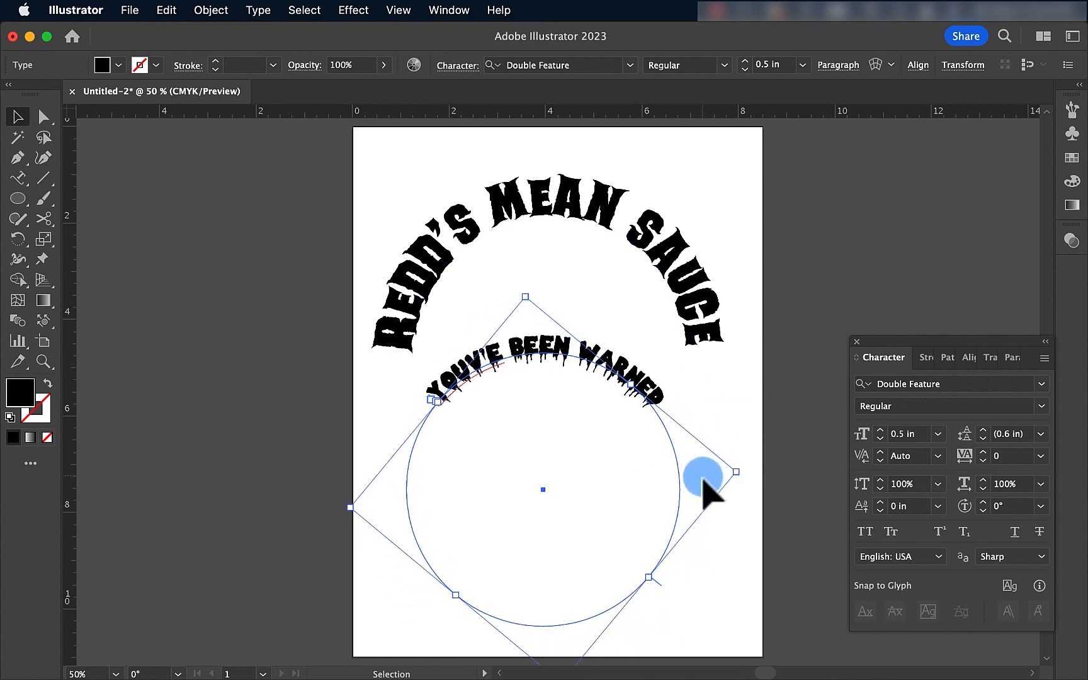
- Move the YOUV'E BEEN WARNED circle inside the REDD'S MEAN SAUCE arch, shrink it until the text is about 0.39 in, and deselect it
{"action": "left_click_drag", "start_coordinate": [562, 319], "coordinate": [556, 234]}
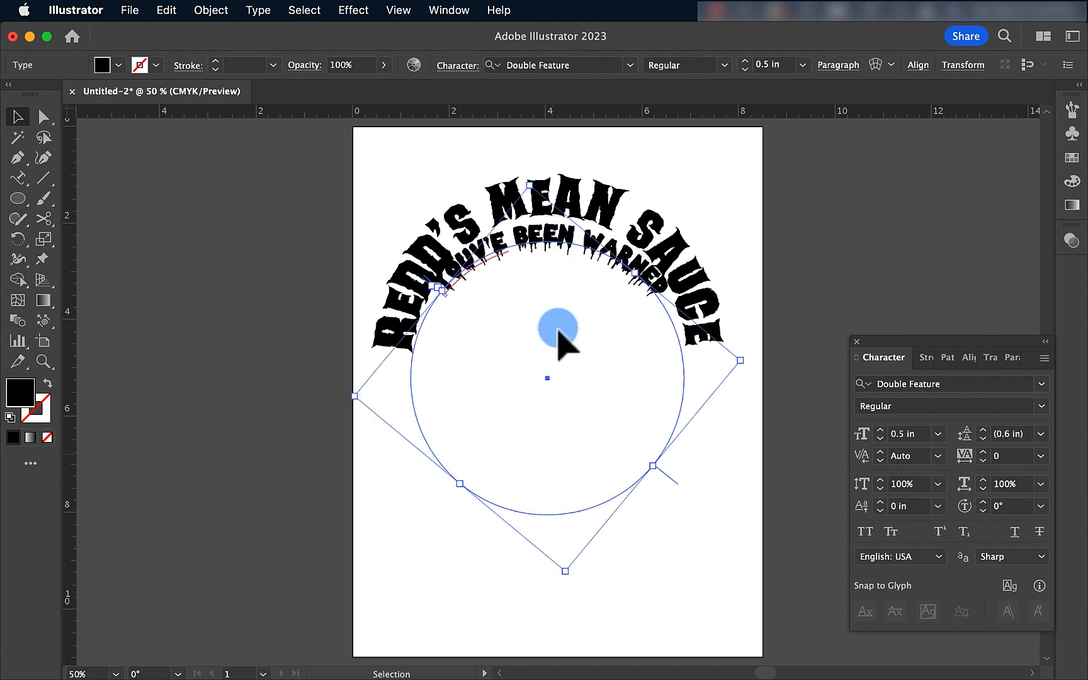
{"action": "left_click_drag", "start_coordinate": [568, 570], "coordinate": [563, 486]}
{"action": "mouse_move", "coordinate": [551, 221]}
{"action": "left_mouse_down"}
{"action": "mouse_move", "coordinate": [560, 240]}
{"action": "mouse_move", "coordinate": [553, 235]}
{"action": "left_mouse_up"}
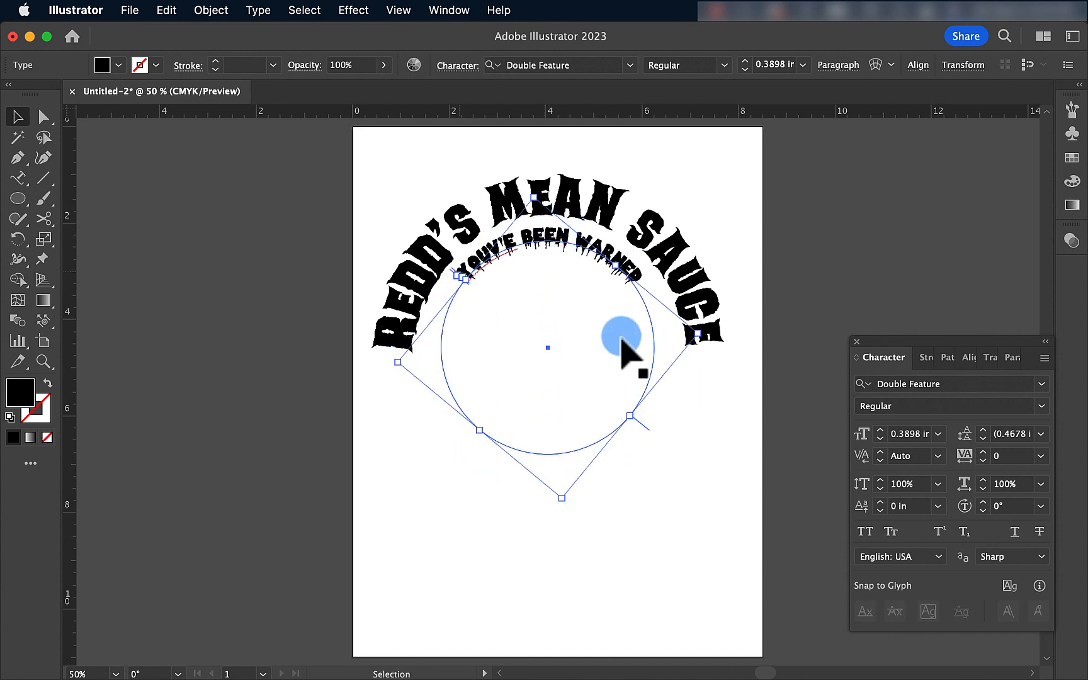
{"action": "left_click", "coordinate": [717, 484]}
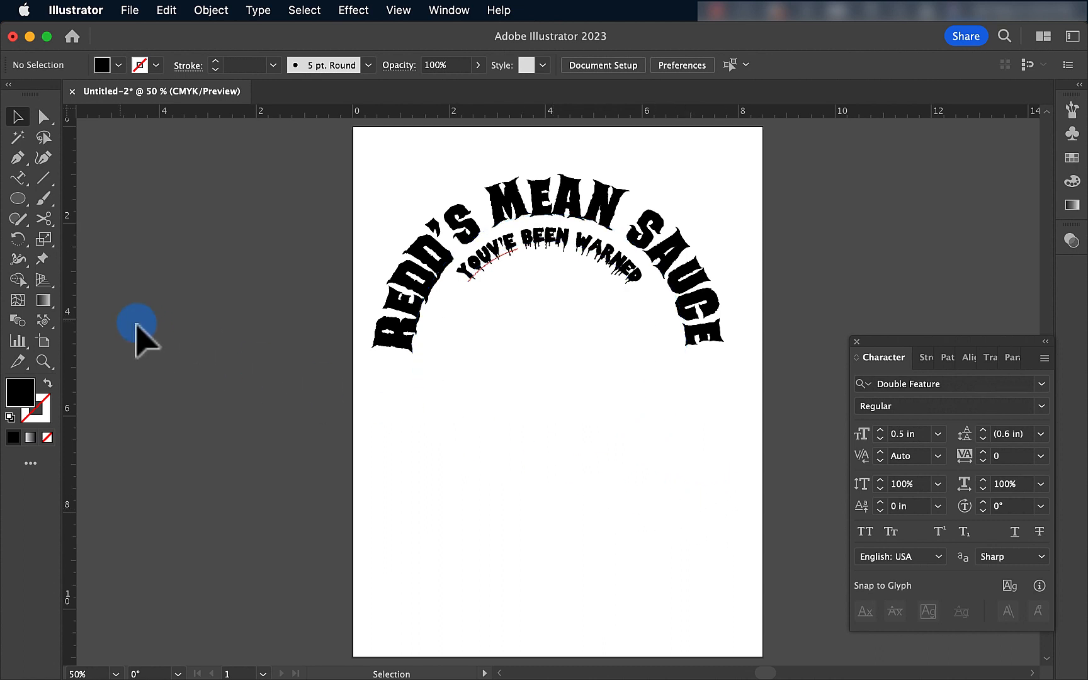
- Draw a black upright five-pointed star centred beneath the YOUV'E BEEN WARNED text
{"action": "left_click", "coordinate": [18, 199]}
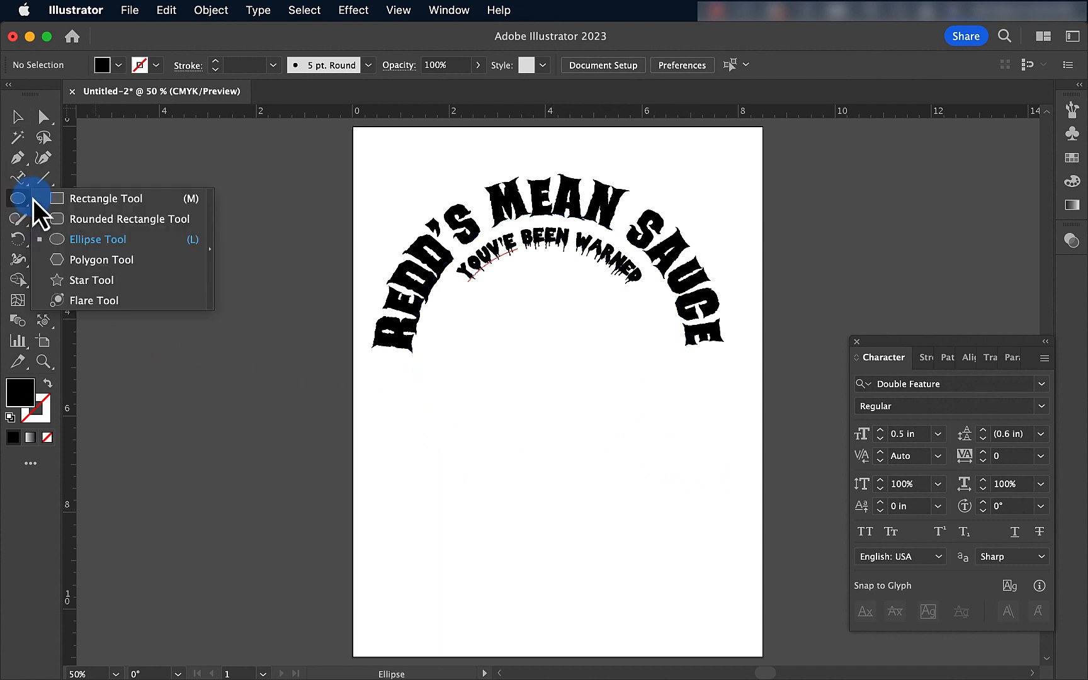
{"action": "left_click", "coordinate": [82, 282]}
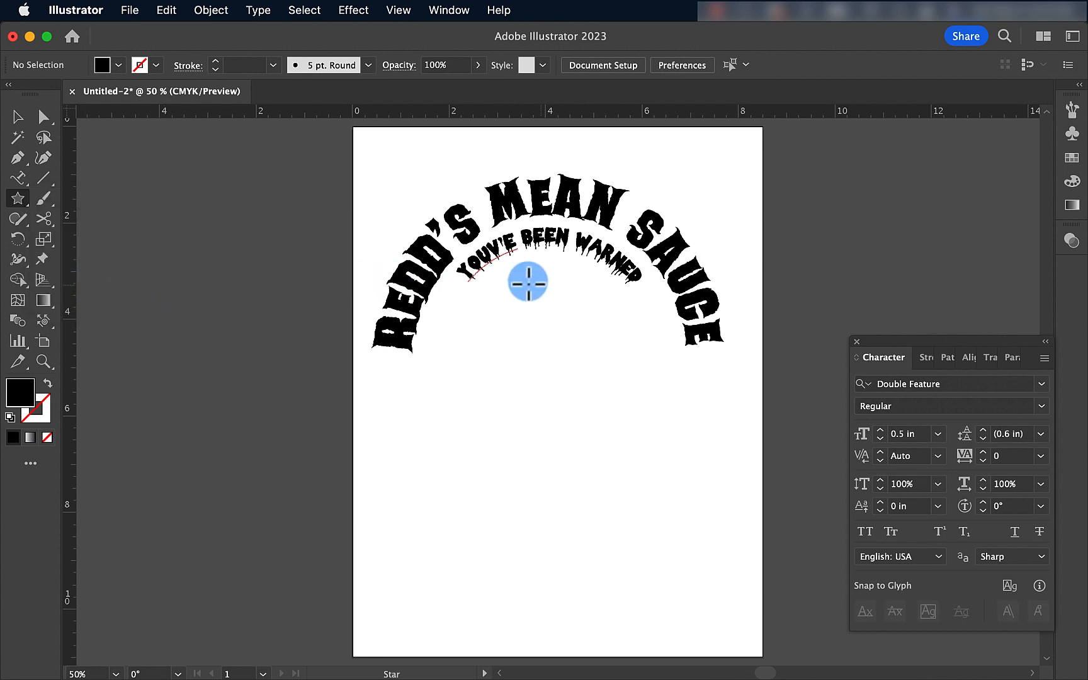
{"action": "left_click_drag", "start_coordinate": [543, 281], "coordinate": [559, 321]}
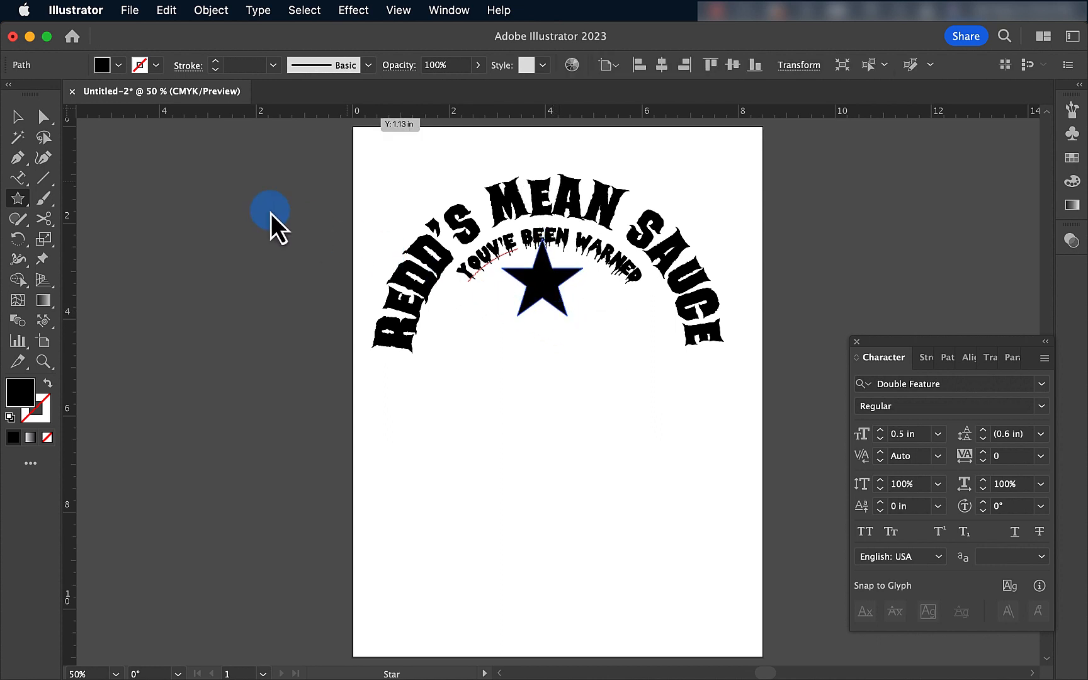
- Rotate the star so one point faces straight down and move it lower, clear of the YOUV'E BEEN WARNED text
{"action": "left_click", "coordinate": [17, 116]}
{"action": "left_click", "coordinate": [539, 249]}
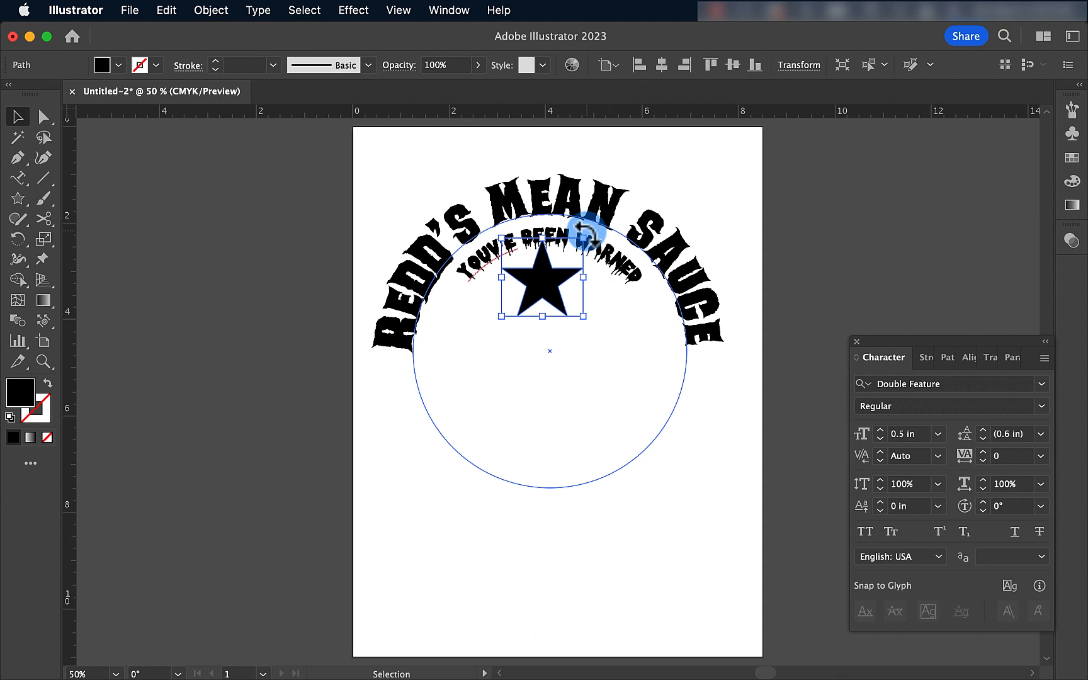
{"action": "left_click_drag", "start_coordinate": [583, 232], "coordinate": [549, 228]}
{"action": "left_click", "coordinate": [575, 496]}
{"action": "left_click", "coordinate": [545, 282]}
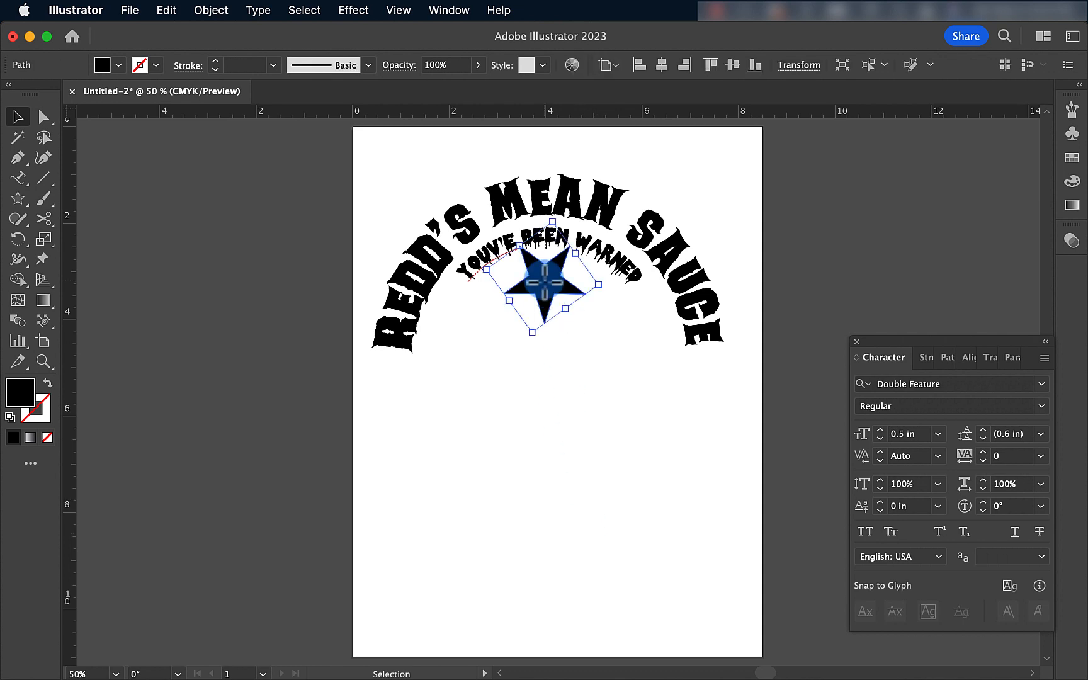
{"action": "left_click_drag", "start_coordinate": [545, 282], "coordinate": [545, 307]}
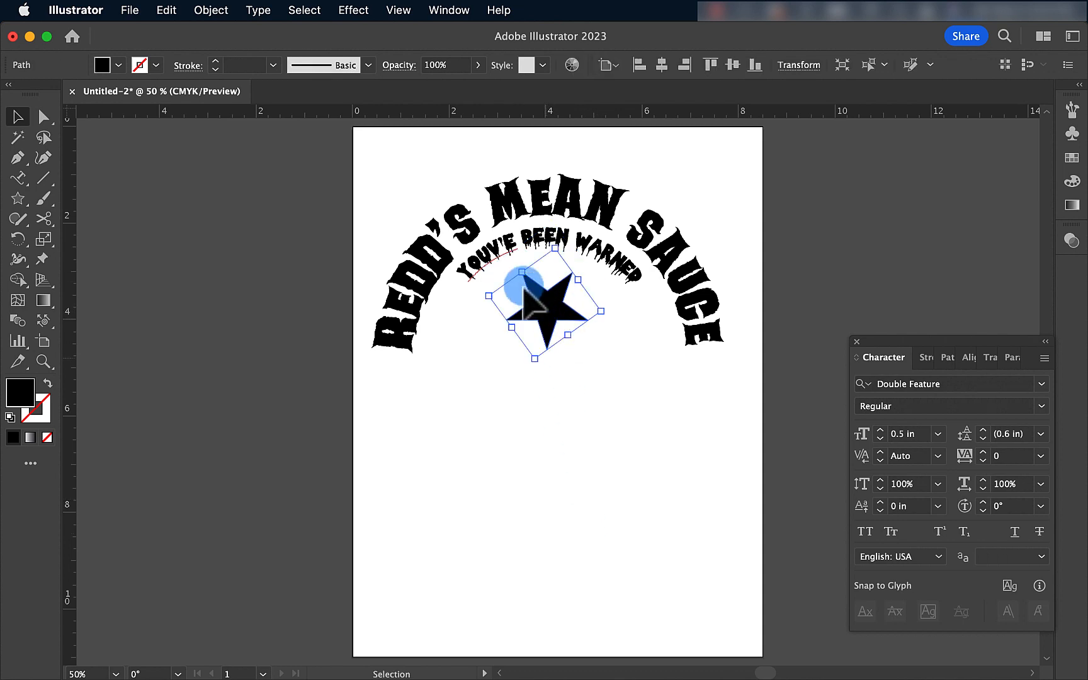
- Reset the star's bounding box, enlarge the star downward to nearly twice its size, and deselect it
{"action": "left_click", "coordinate": [211, 10]}
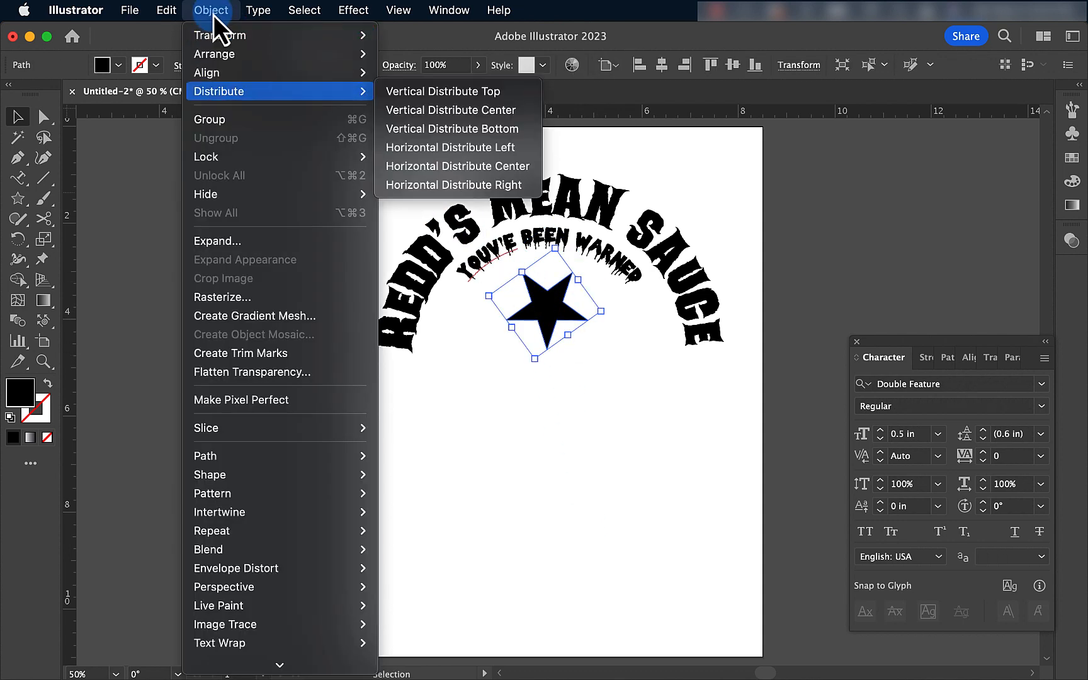
{"action": "mouse_move", "coordinate": [220, 35]}
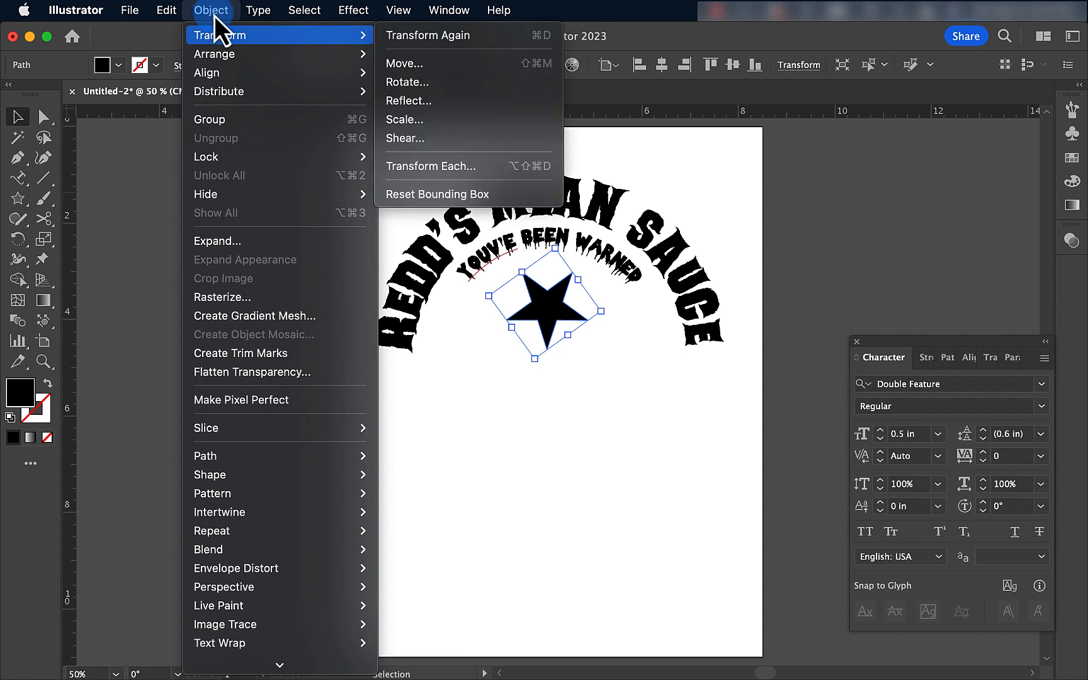
{"action": "left_click", "coordinate": [428, 194]}
{"action": "left_click", "coordinate": [660, 441]}
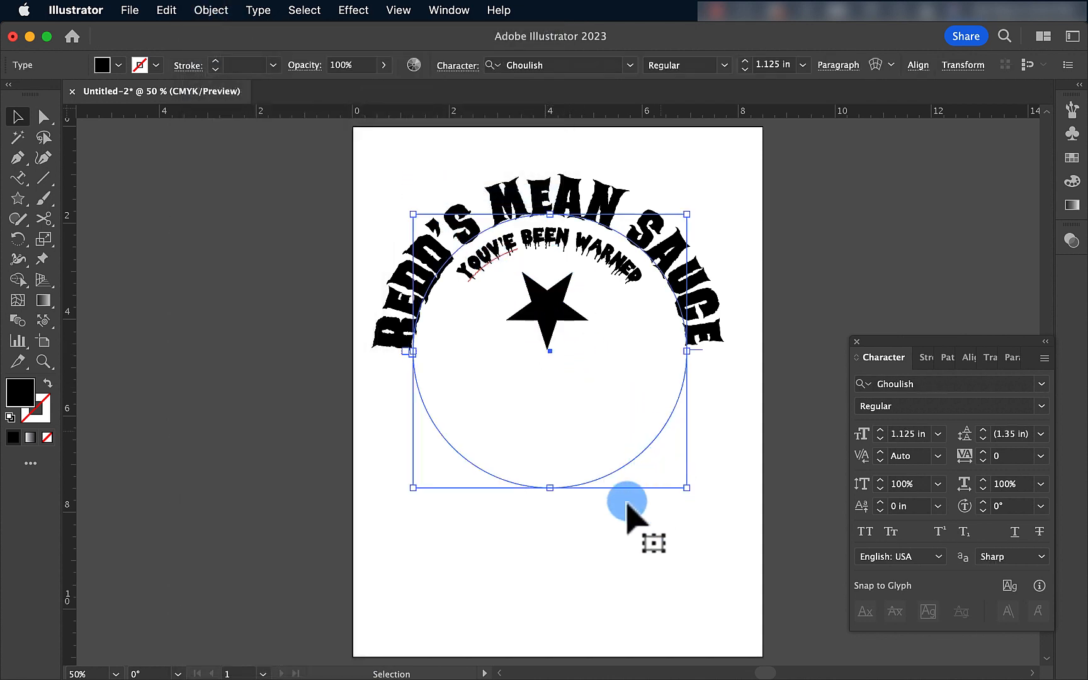
{"action": "left_click", "coordinate": [587, 595]}
{"action": "left_click", "coordinate": [551, 323]}
{"action": "left_click_drag", "start_coordinate": [548, 350], "coordinate": [554, 418]}
{"action": "left_click", "coordinate": [749, 416]}
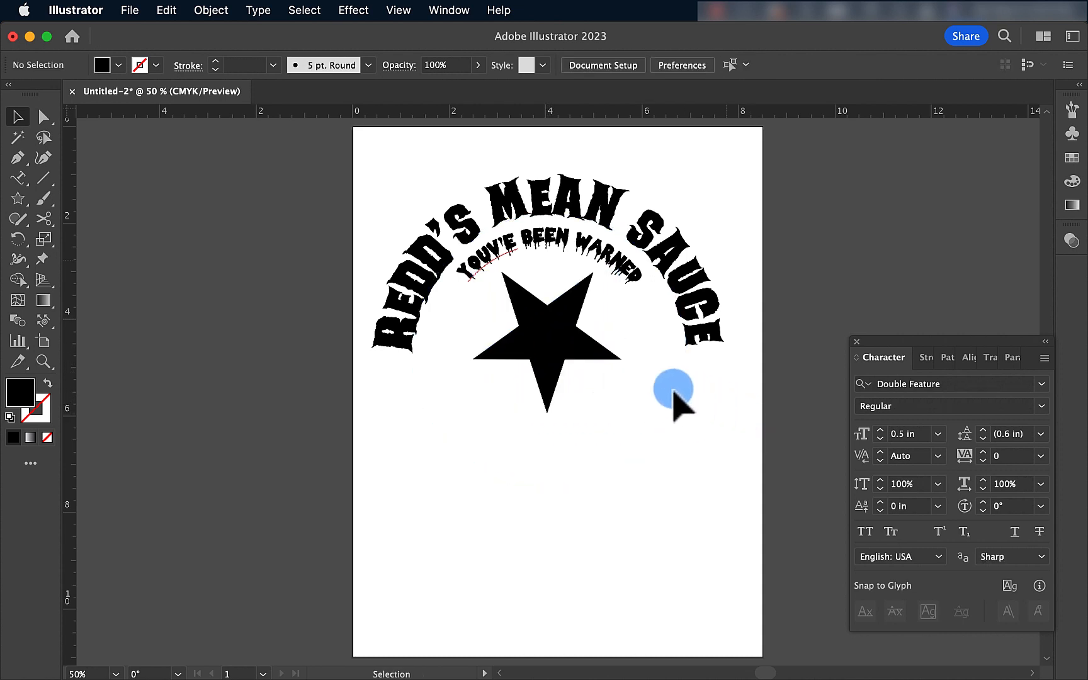
- Offset the star's path outward by 0.1389 in with miter joins and a miter limit of 4
{"action": "left_click", "coordinate": [563, 360]}
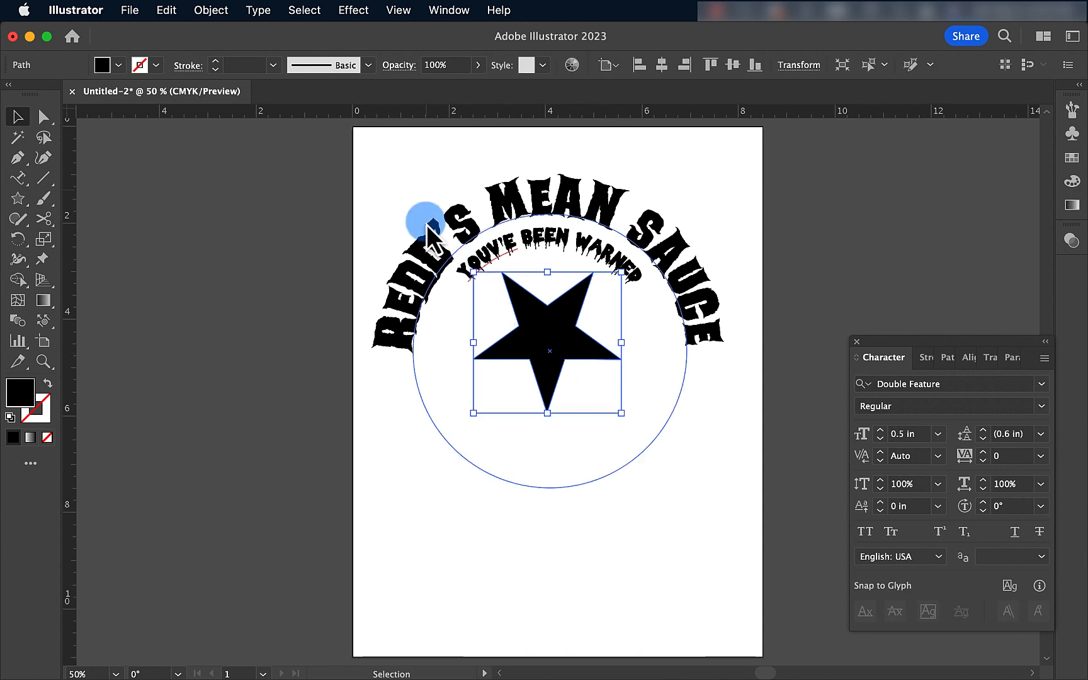
{"action": "left_click", "coordinate": [206, 14]}
{"action": "left_click", "coordinate": [207, 458]}
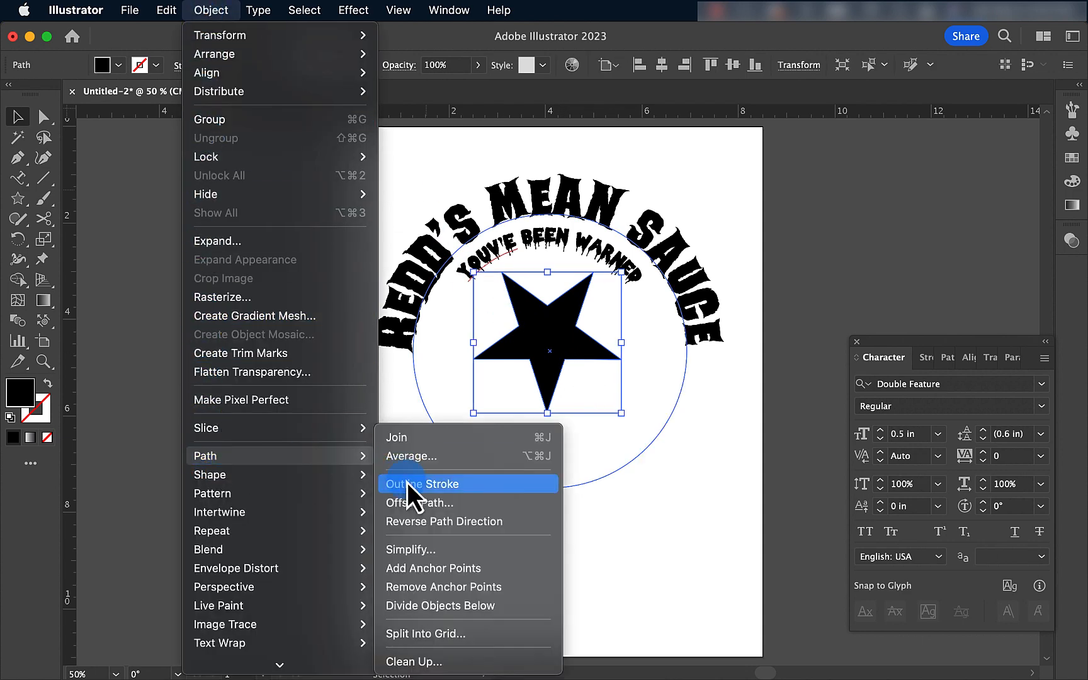
{"action": "left_click", "coordinate": [413, 505]}
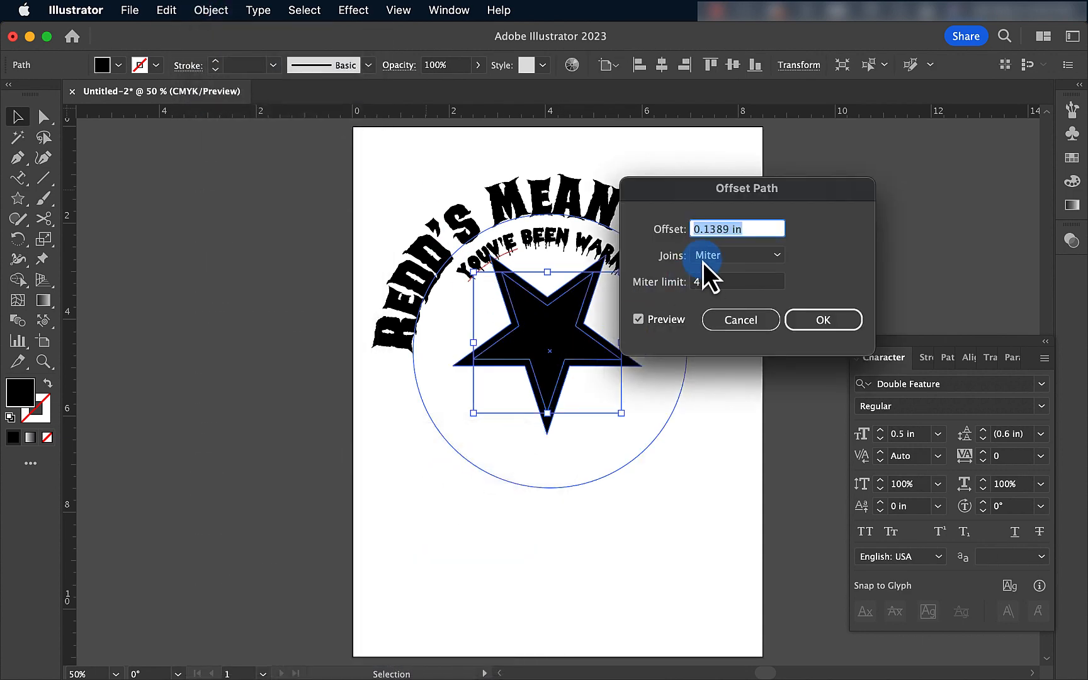
{"action": "left_click", "coordinate": [819, 320]}
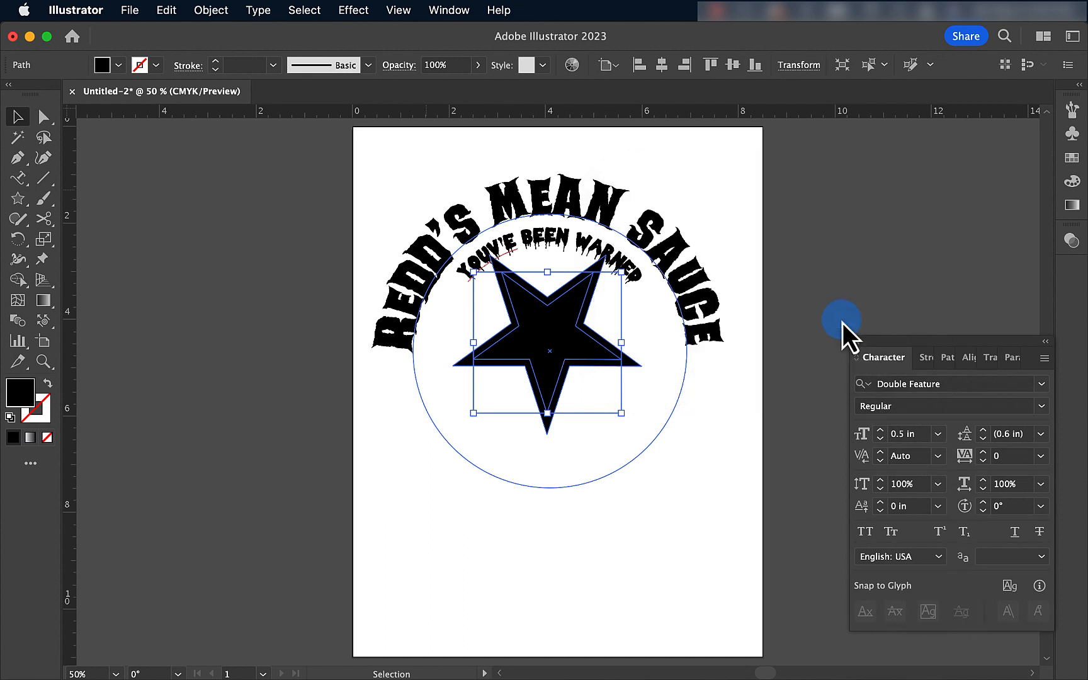
- Swap the outer star's fill and stroke, set its black outline to 0.0625 in, and deselect it
{"action": "left_click", "coordinate": [482, 352]}
{"action": "left_click", "coordinate": [47, 382]}
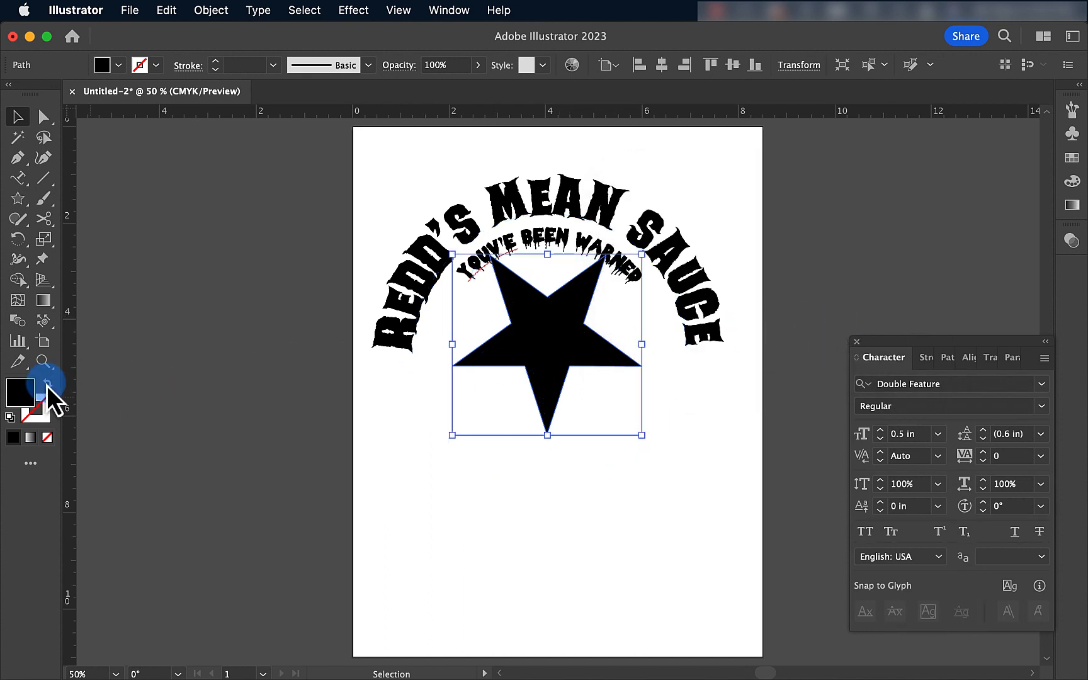
{"action": "left_click", "coordinate": [274, 66]}
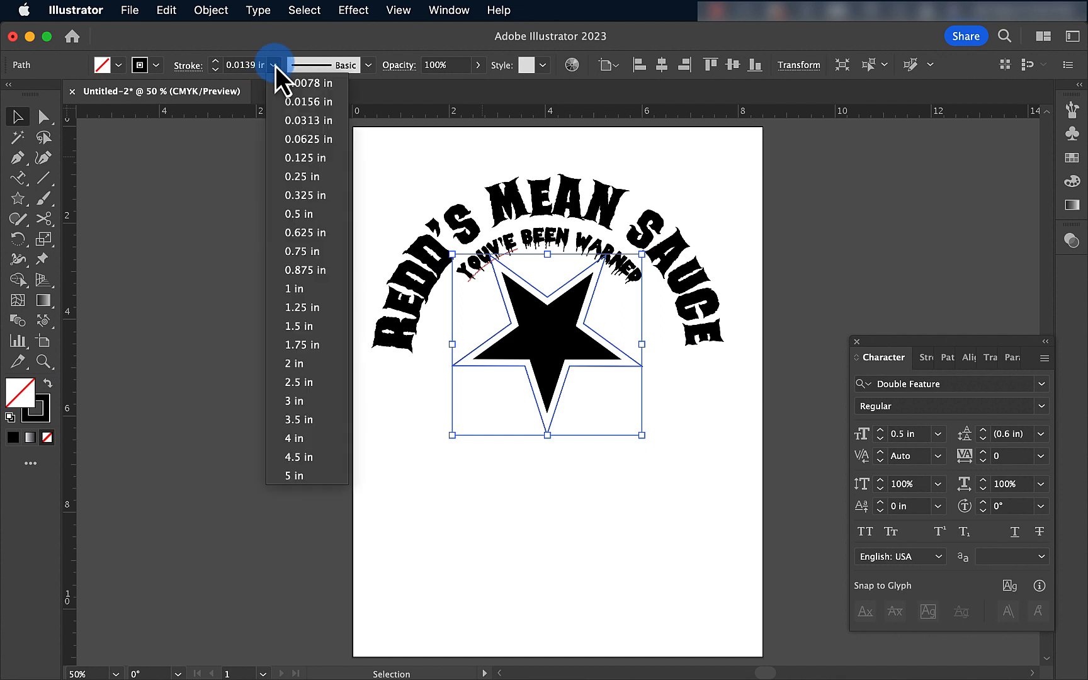
{"action": "left_click", "coordinate": [282, 139]}
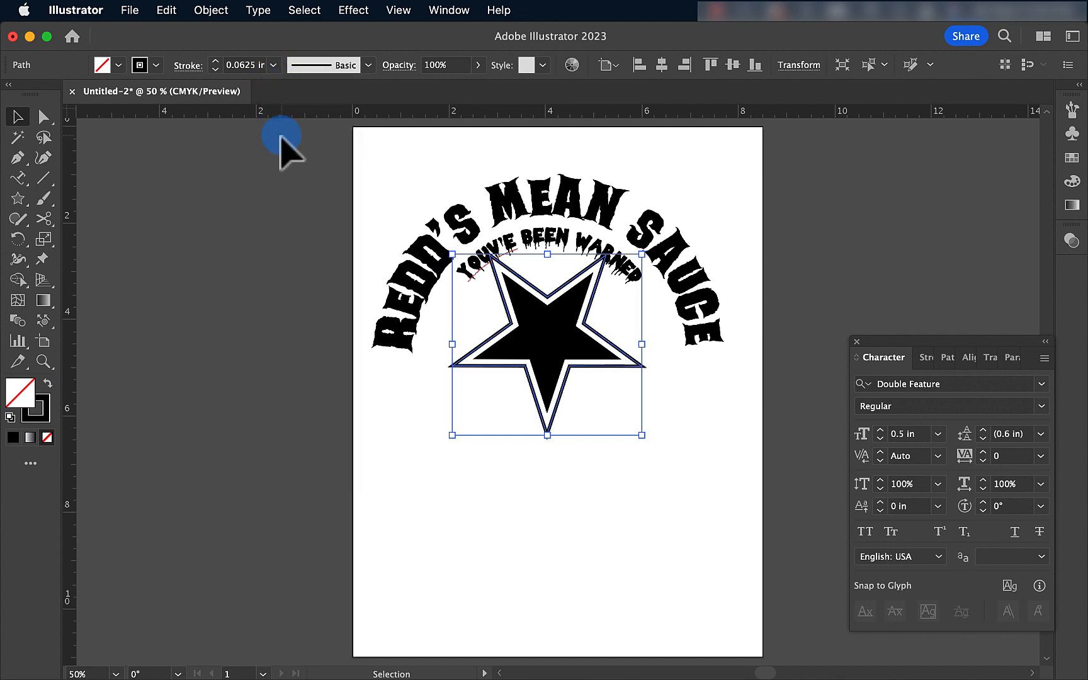
{"action": "left_click", "coordinate": [261, 326]}
{"action": "left_click", "coordinate": [401, 406]}
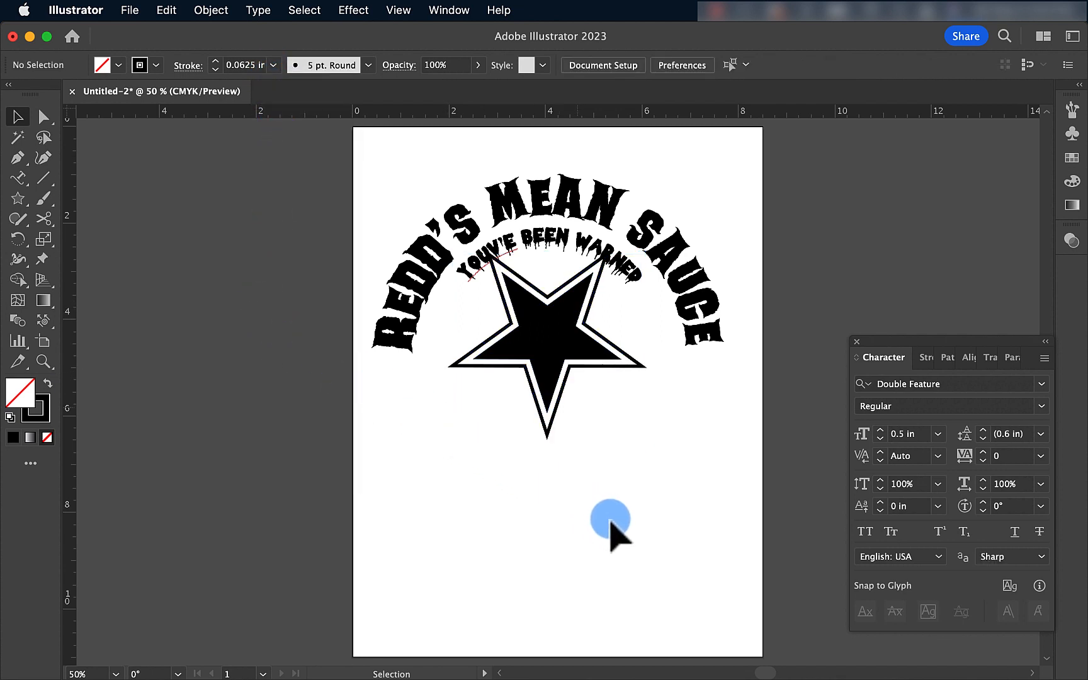
- Select the solid star together with its outline star, move both slightly lower below the curved text, and deselect them
{"action": "left_click_drag", "start_coordinate": [632, 494], "coordinate": [494, 361]}
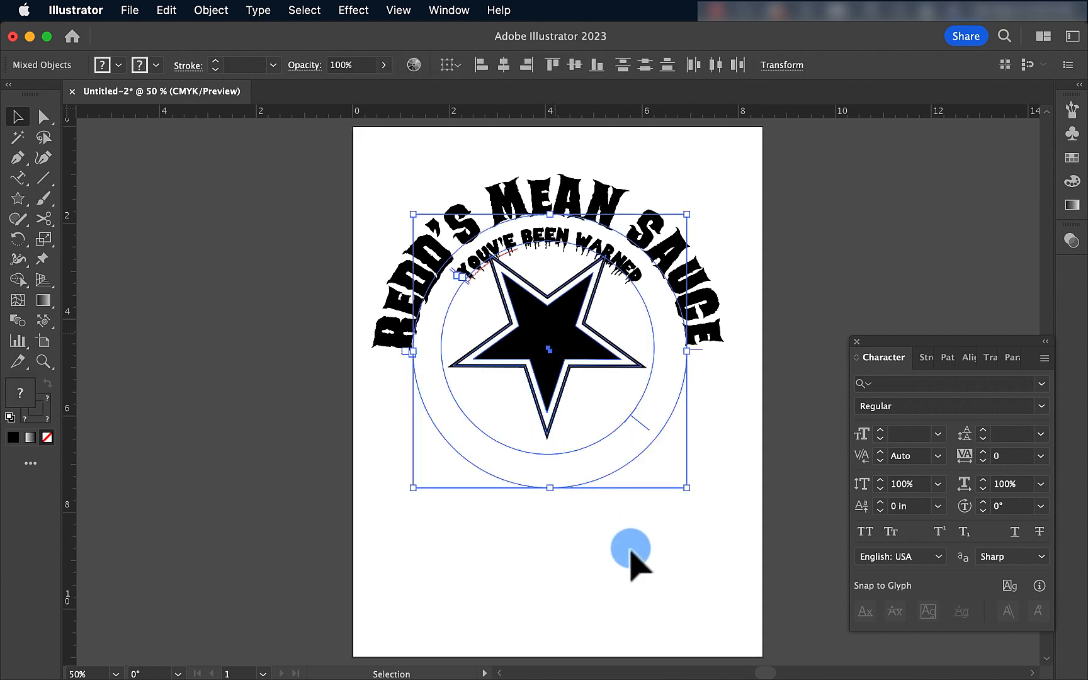
{"action": "left_click", "coordinate": [631, 550]}
{"action": "left_click", "coordinate": [567, 357]}
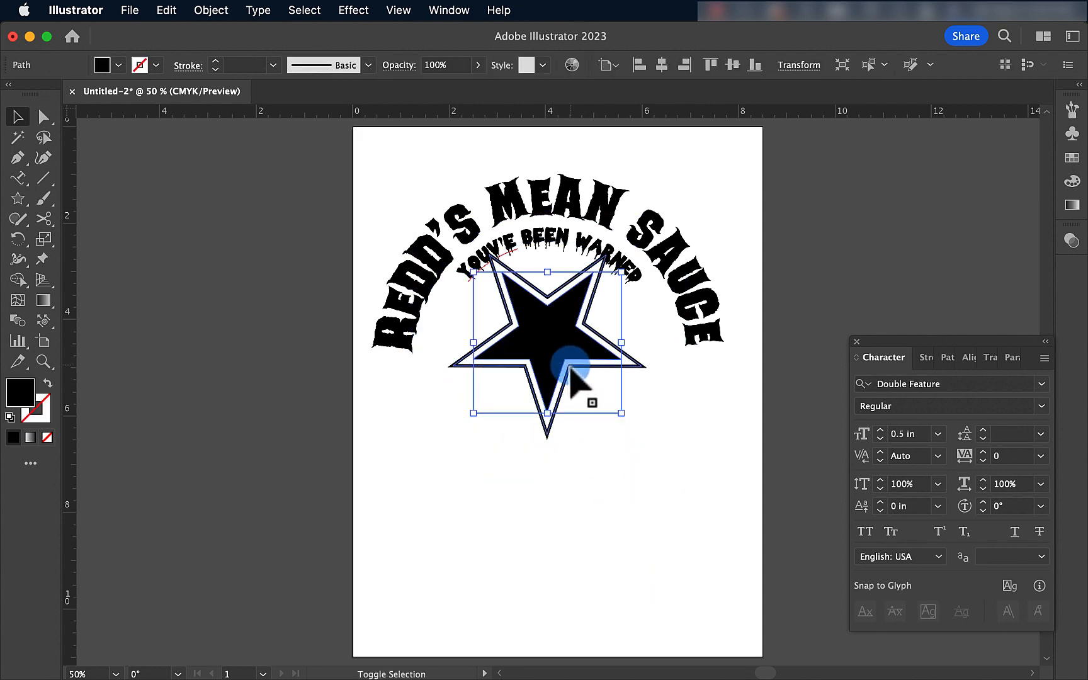
{"action": "left_click_drag", "start_coordinate": [571, 367], "coordinate": [578, 400]}
{"action": "left_click", "coordinate": [761, 515]}
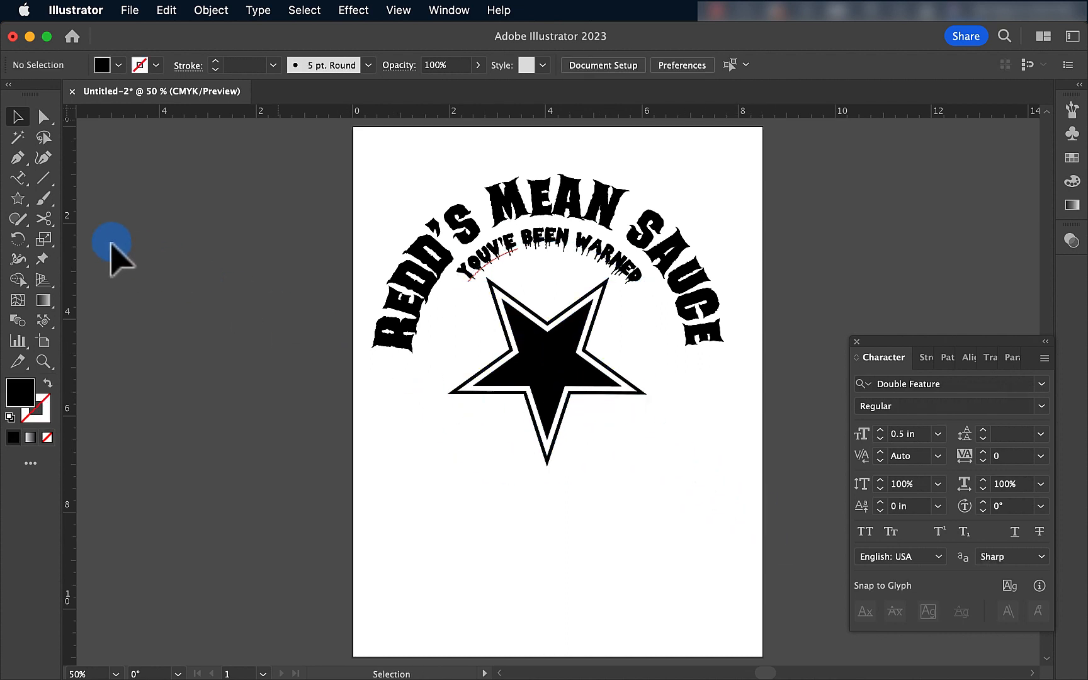
{"action": "left_click", "coordinate": [17, 199]}
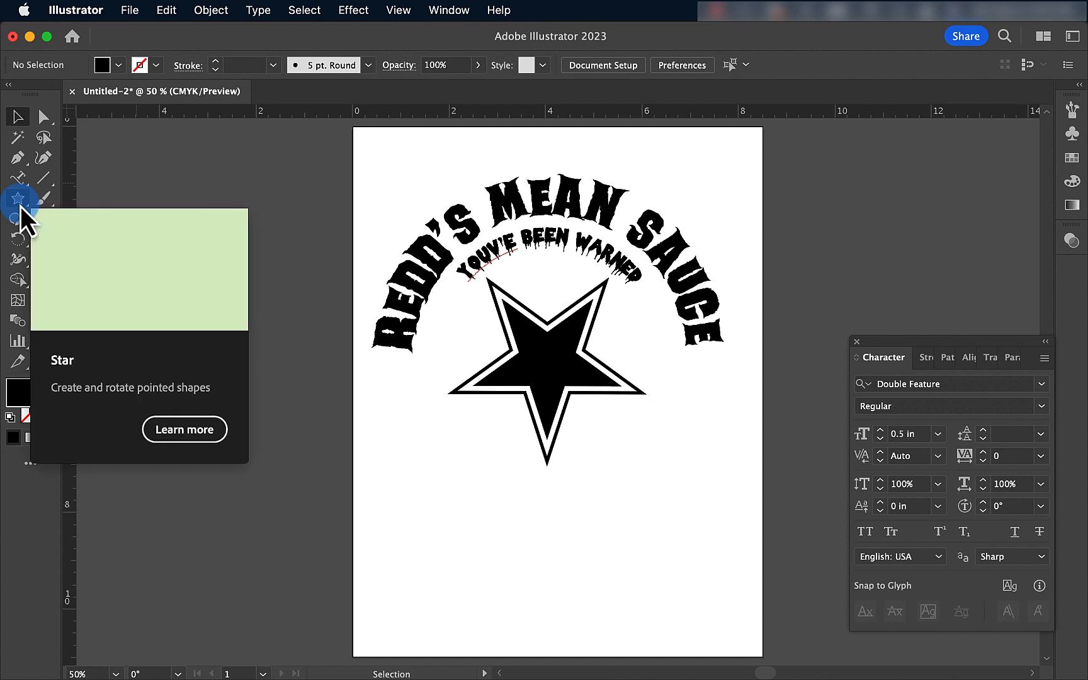
{"action": "left_click", "coordinate": [74, 198]}
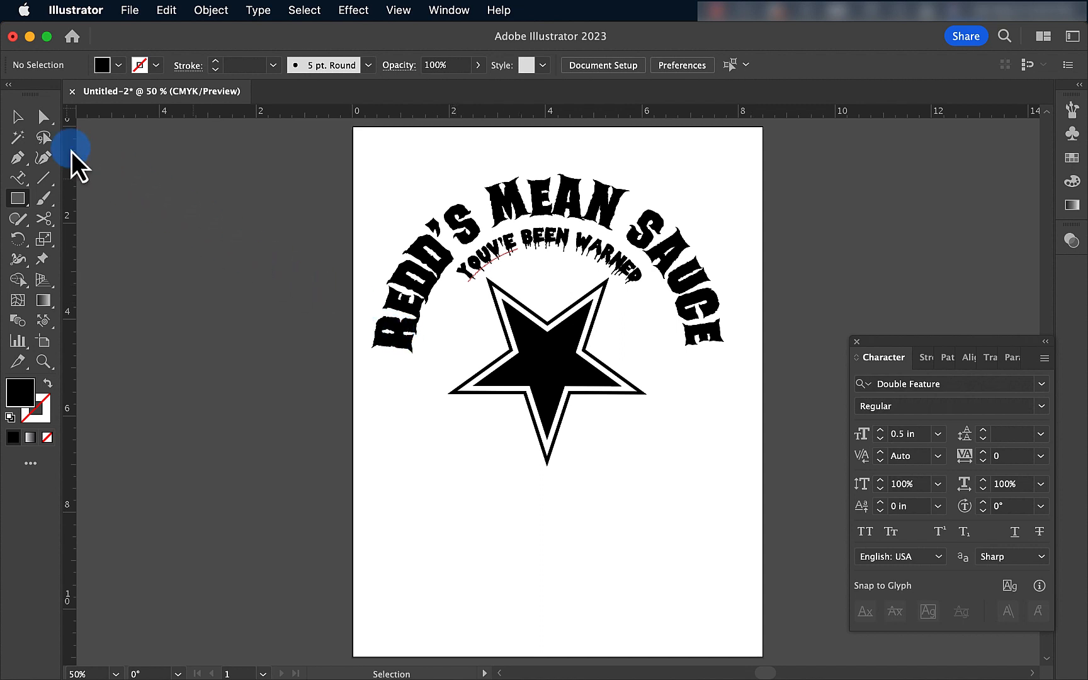
{"action": "left_click", "coordinate": [19, 118]}
{"action": "left_click_drag", "start_coordinate": [733, 435], "coordinate": [373, 199]}
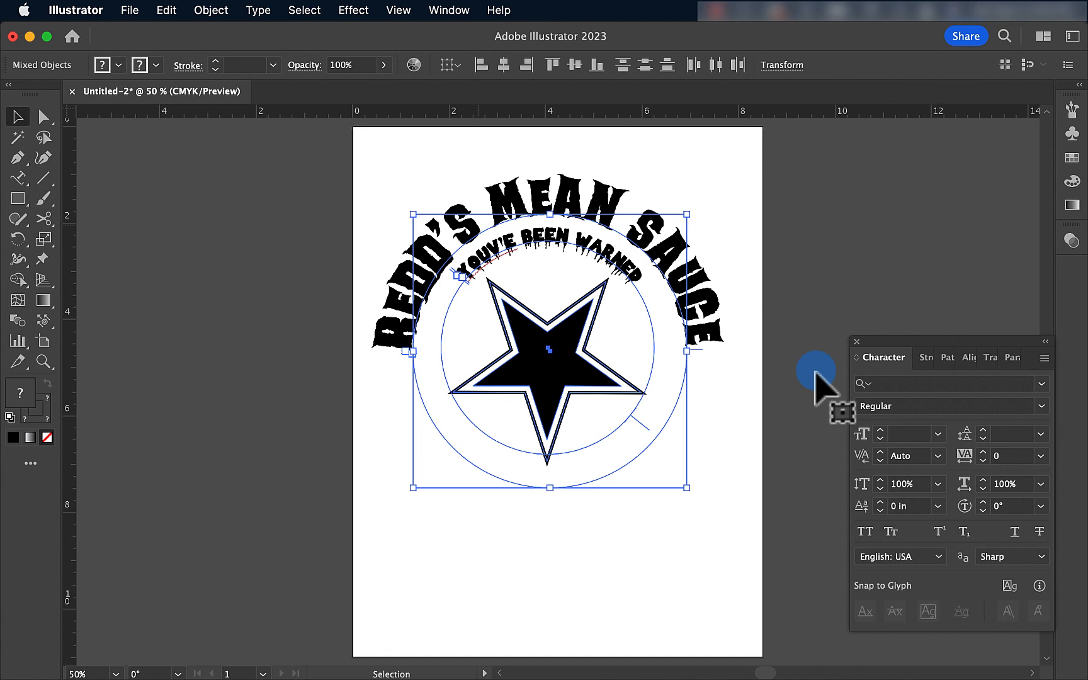
{"action": "left_click", "coordinate": [847, 280]}
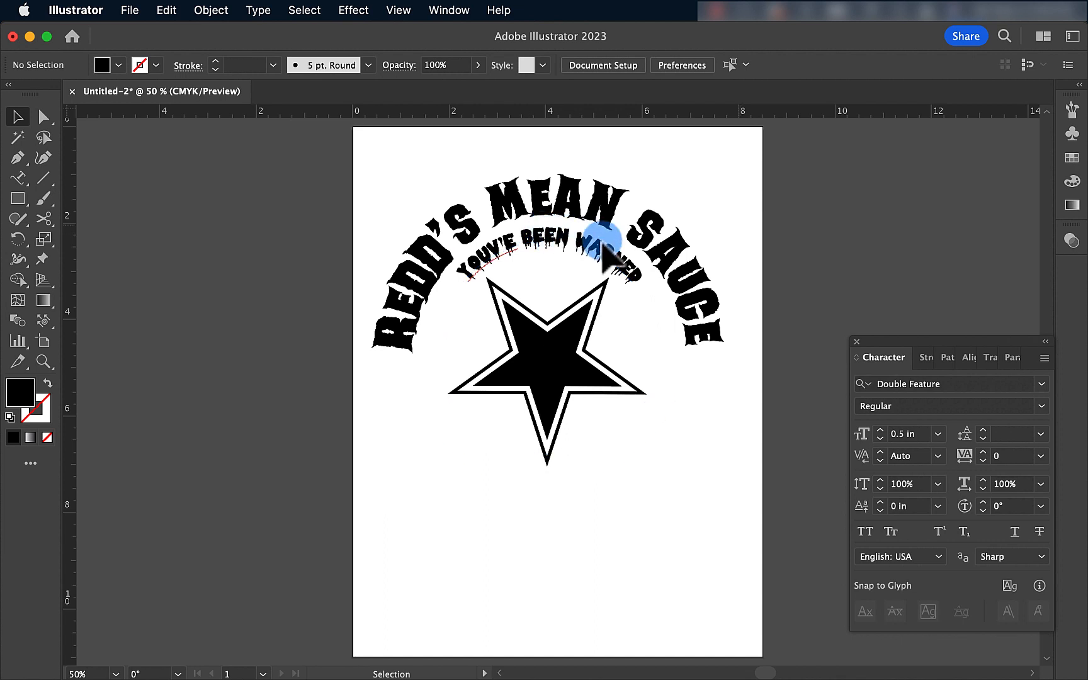
{"action": "left_click", "coordinate": [633, 242]}
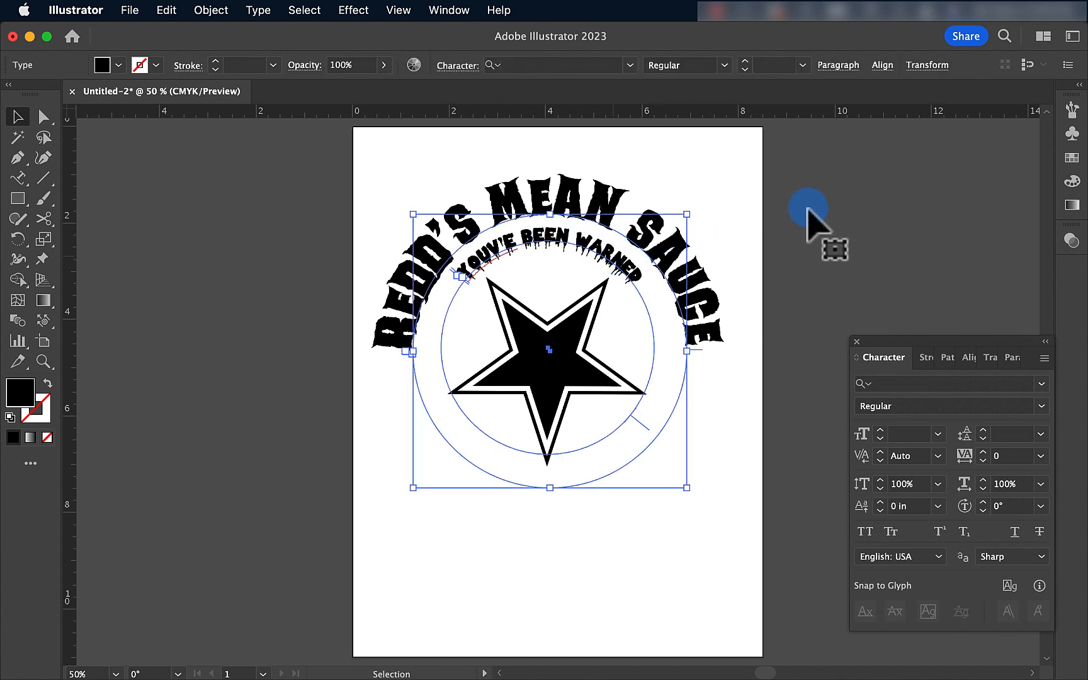
{"action": "left_click", "coordinate": [812, 218]}
- Add a horizontal guide through the outer text circle's centre and bring the REDD'S MEAN SAUCE end bracket around to the circle's right side at that guide
{"action": "left_click_drag", "start_coordinate": [576, 120], "coordinate": [414, 352]}
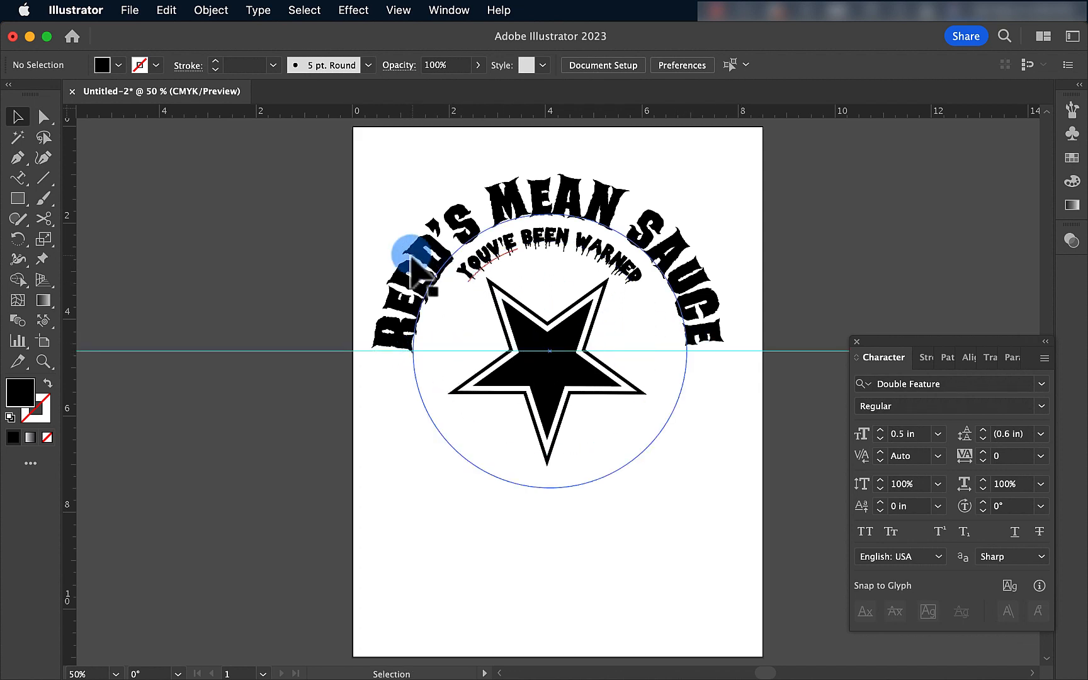
{"action": "left_click", "coordinate": [403, 247]}
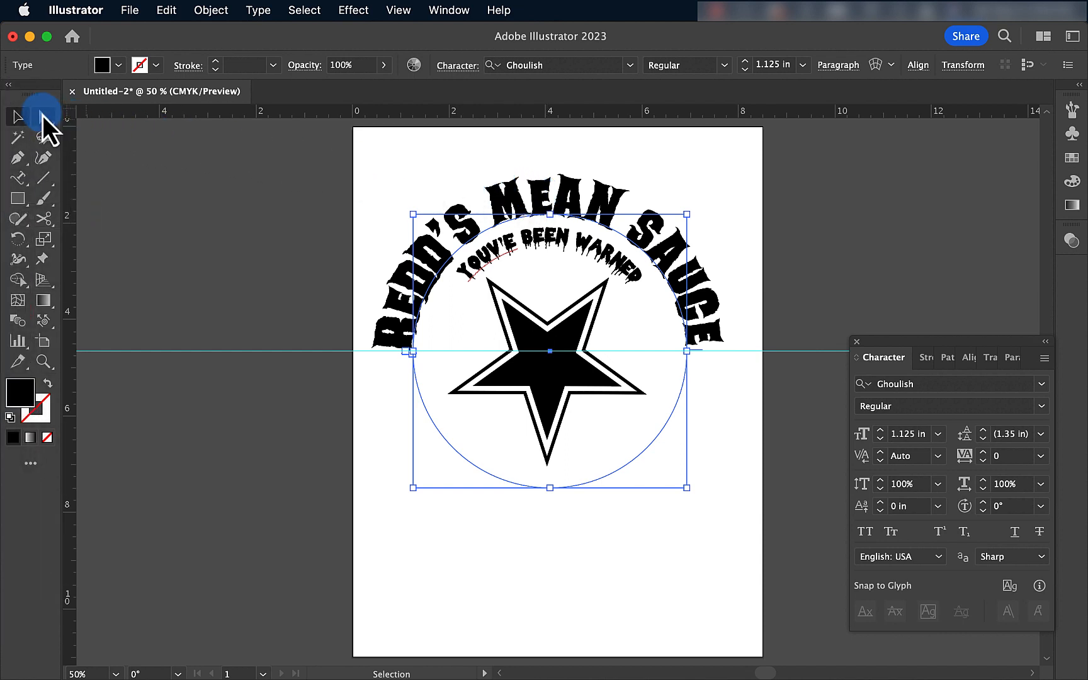
{"action": "left_click", "coordinate": [43, 116]}
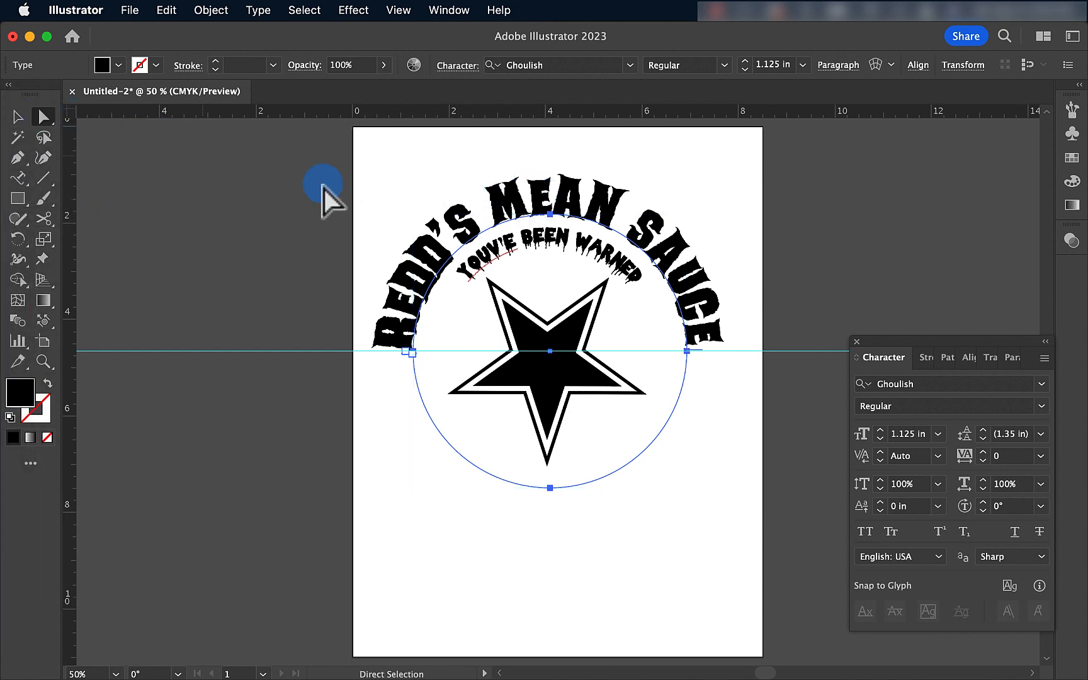
{"action": "left_click", "coordinate": [549, 215]}
{"action": "left_click", "coordinate": [434, 247]}
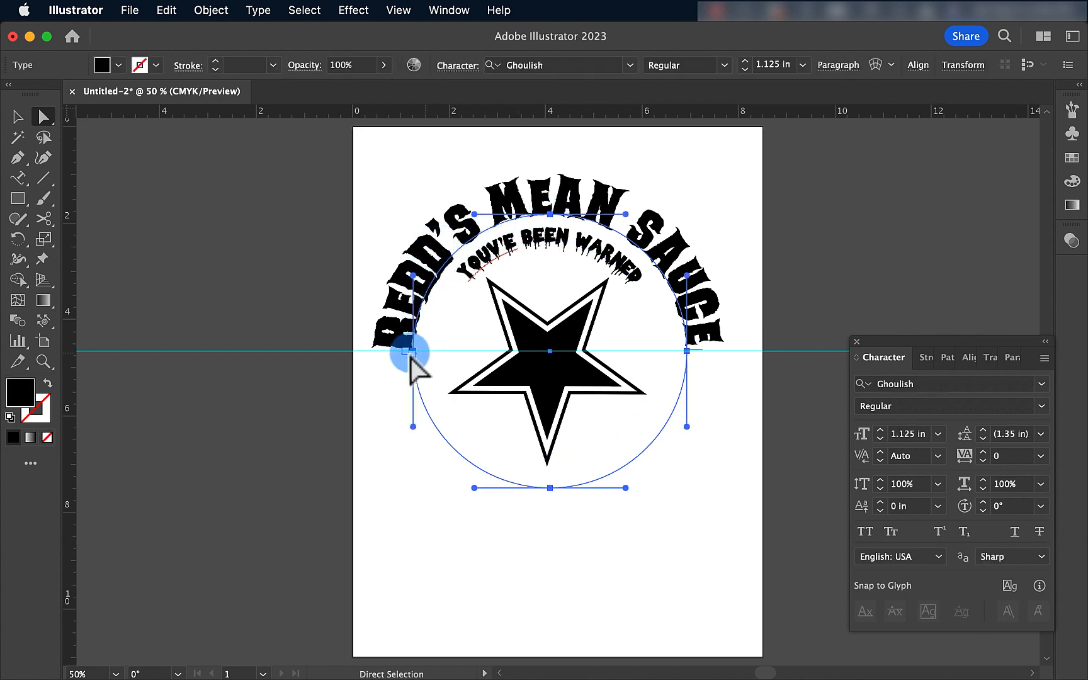
{"action": "left_click_drag", "start_coordinate": [410, 351], "coordinate": [711, 352]}
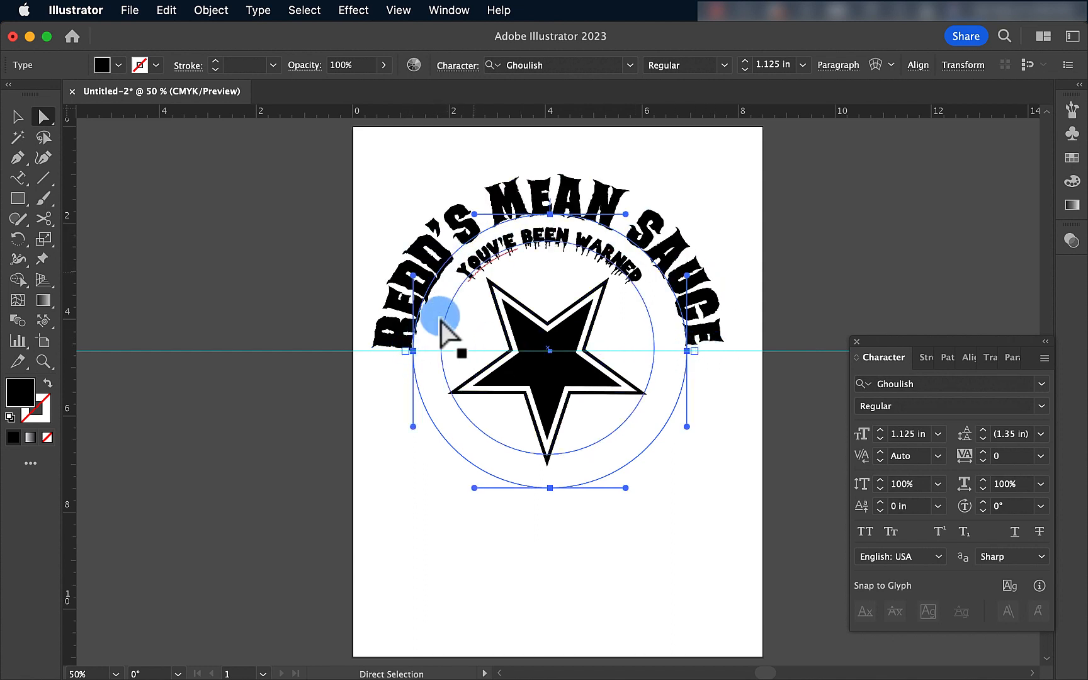
- Slide REDD'S MEAN SAUCE slightly clockwise along its circle so both ends sit near the guide, and deselect it
{"action": "mouse_move", "coordinate": [549, 207]}
{"action": "left_mouse_down"}
{"action": "mouse_move", "coordinate": [509, 217]}
{"action": "mouse_move", "coordinate": [627, 223]}
{"action": "mouse_move", "coordinate": [571, 243]}
{"action": "mouse_move", "coordinate": [554, 211]}
{"action": "left_mouse_up"}
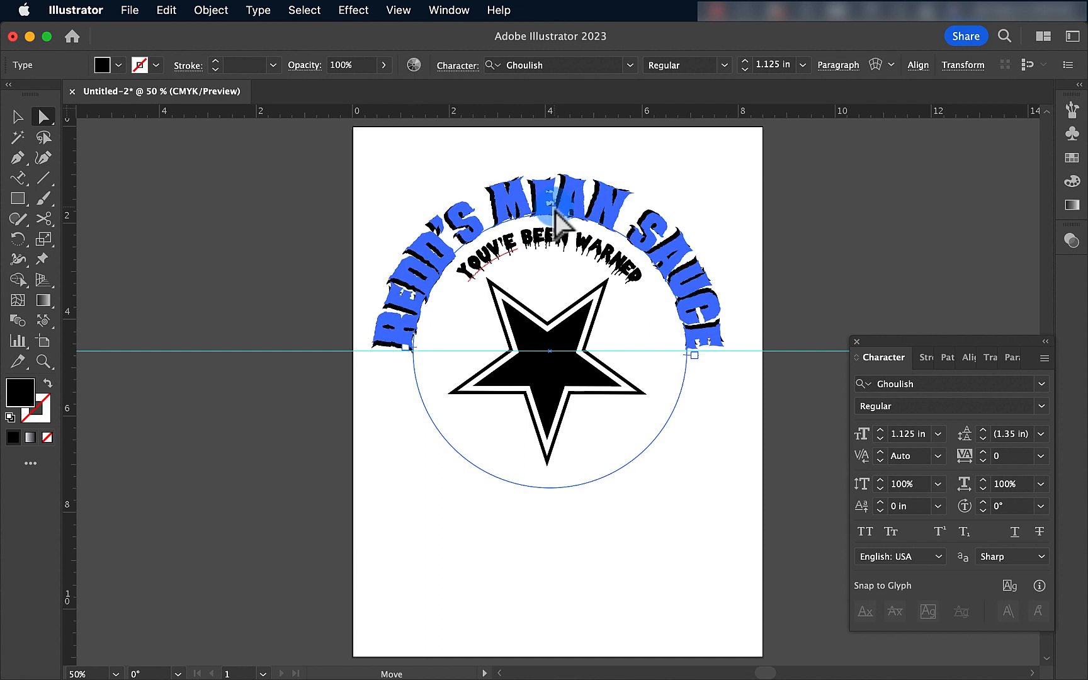
{"action": "left_click_drag", "start_coordinate": [554, 217], "coordinate": [553, 219]}
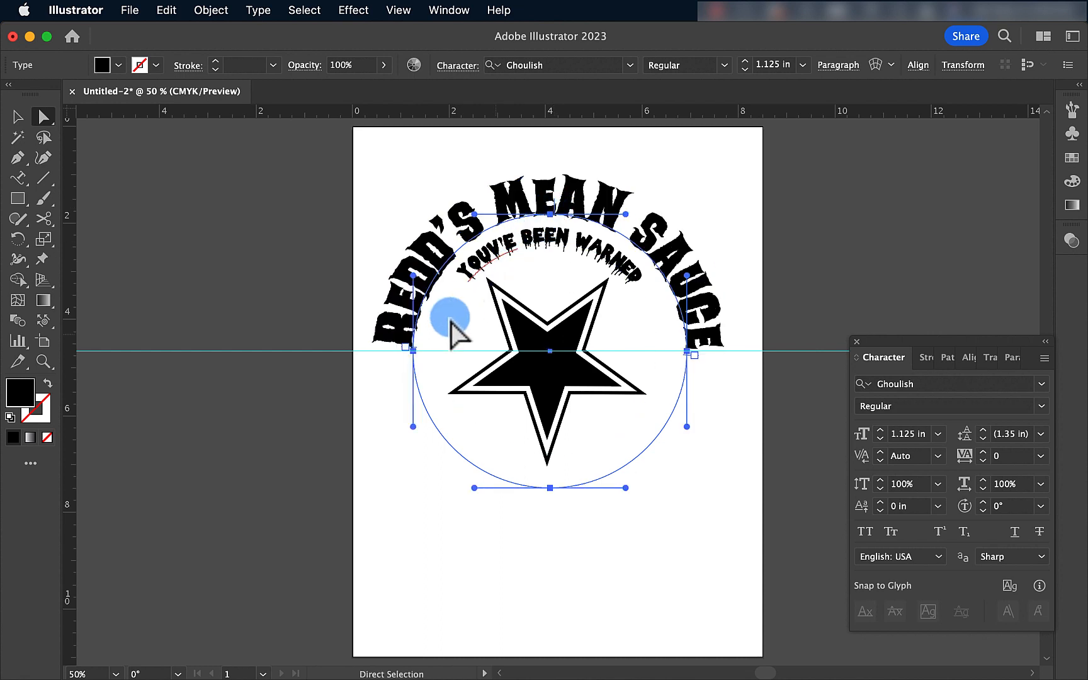
{"action": "left_click", "coordinate": [407, 367]}
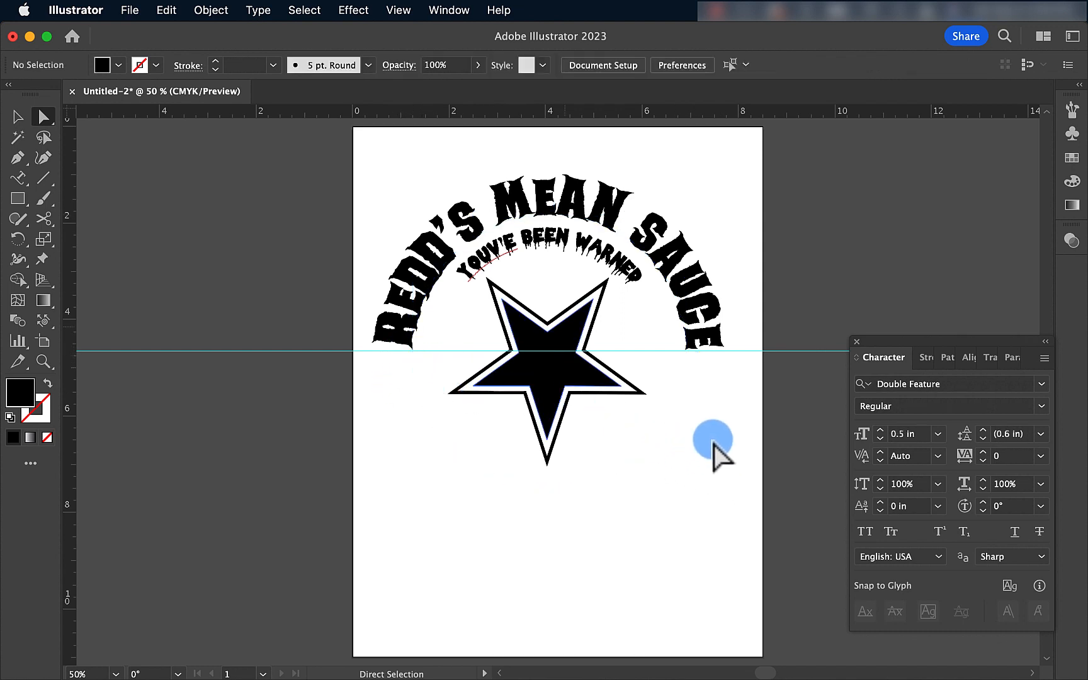
- Add a horizontal guide level with the star's upper tips, and flip YOUV'E BEEN WARNED to the inside bottom of its circle
{"action": "left_click_drag", "start_coordinate": [566, 117], "coordinate": [475, 279]}
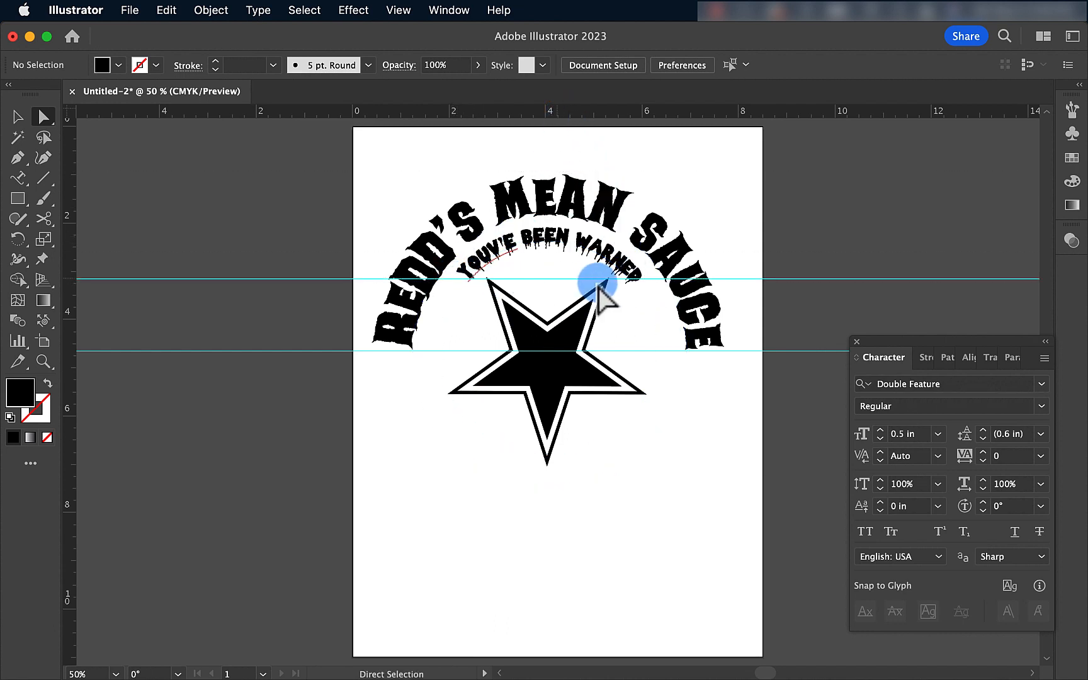
{"action": "left_click", "coordinate": [538, 252]}
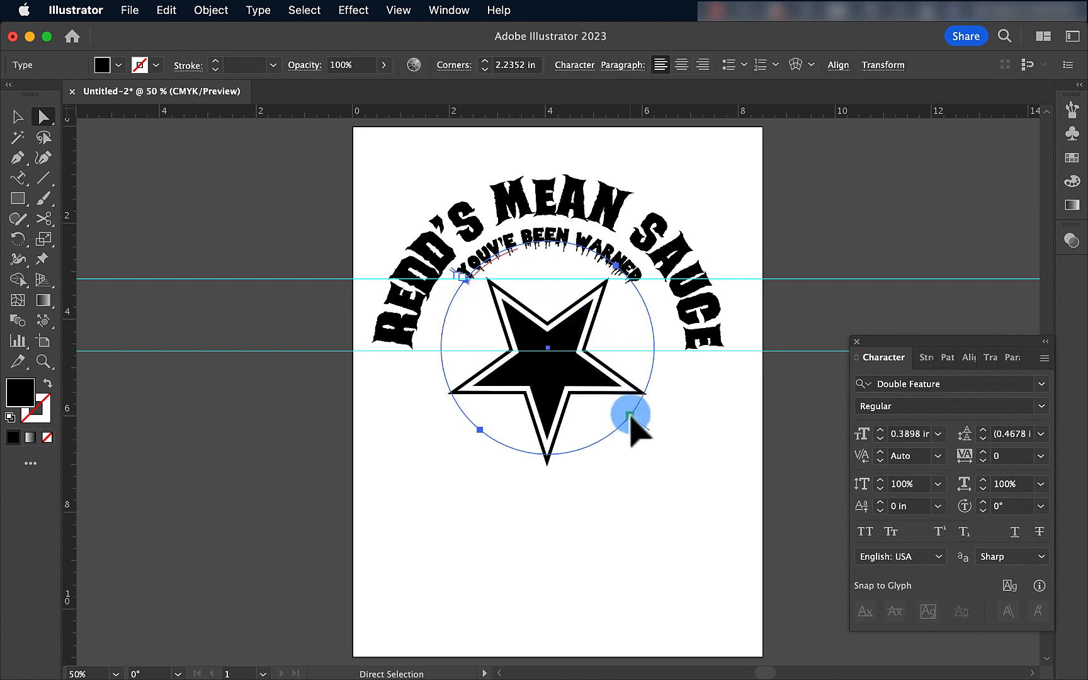
{"action": "left_click_drag", "start_coordinate": [630, 415], "coordinate": [650, 391]}
{"action": "left_click_drag", "start_coordinate": [629, 396], "coordinate": [616, 304]}
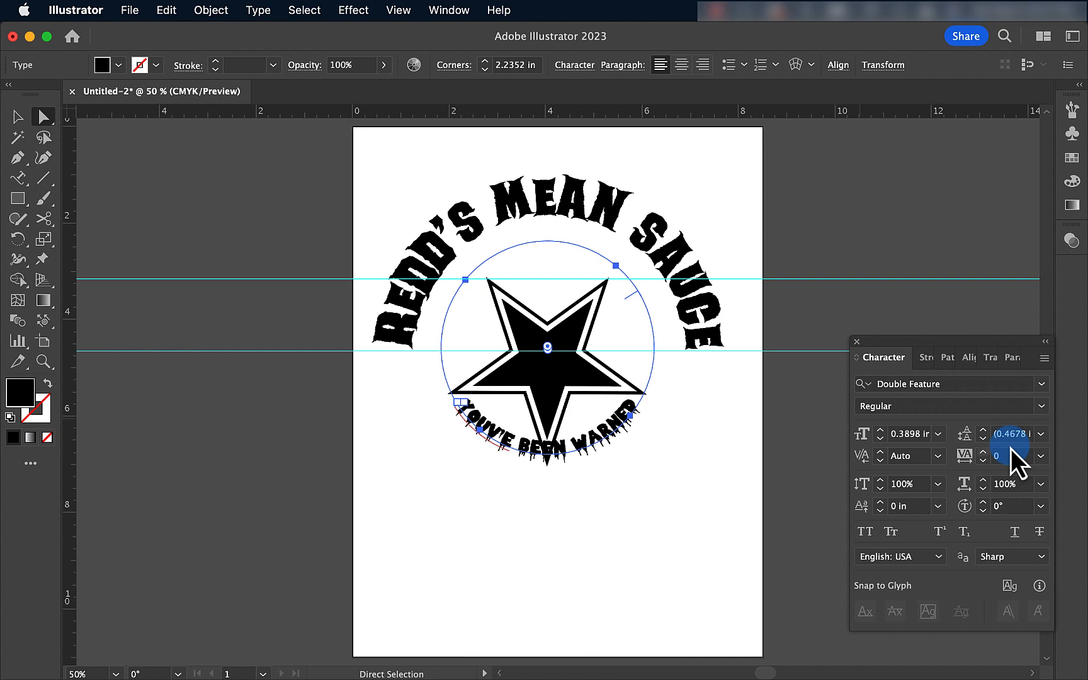
- Set the tracking of YOUV'E BEEN WARNED to 75 and slide the text along its path to centre it below the star
{"action": "left_click", "coordinate": [1040, 457]}
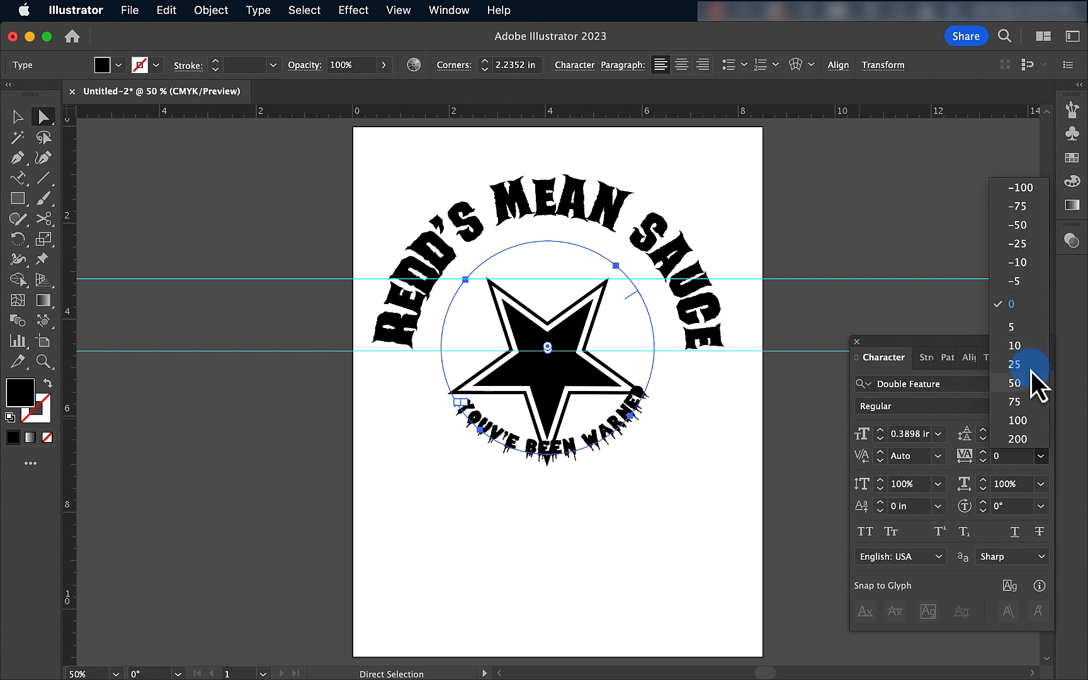
{"action": "key", "text": "Down"}
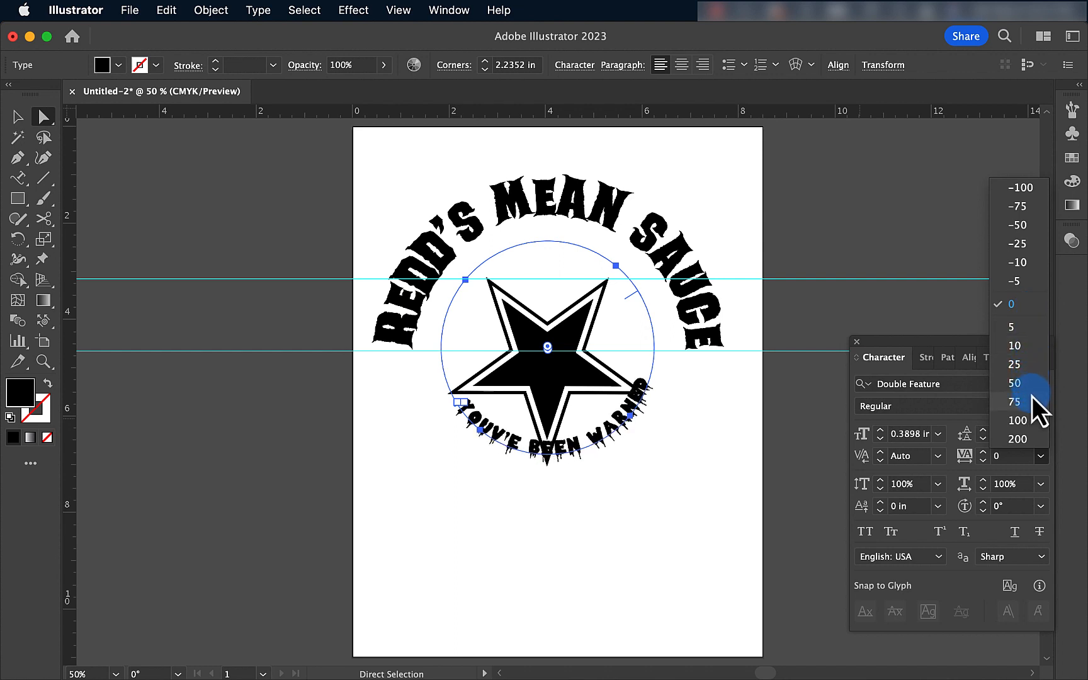
{"action": "left_click", "coordinate": [1032, 398]}
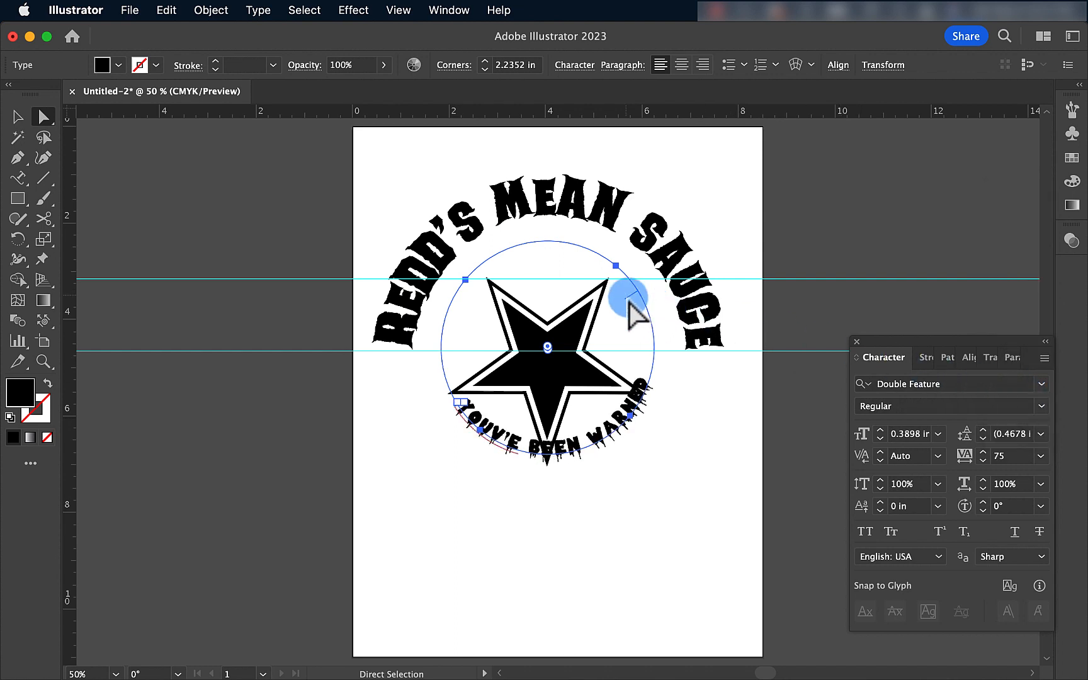
{"action": "left_click_drag", "start_coordinate": [628, 304], "coordinate": [627, 315]}
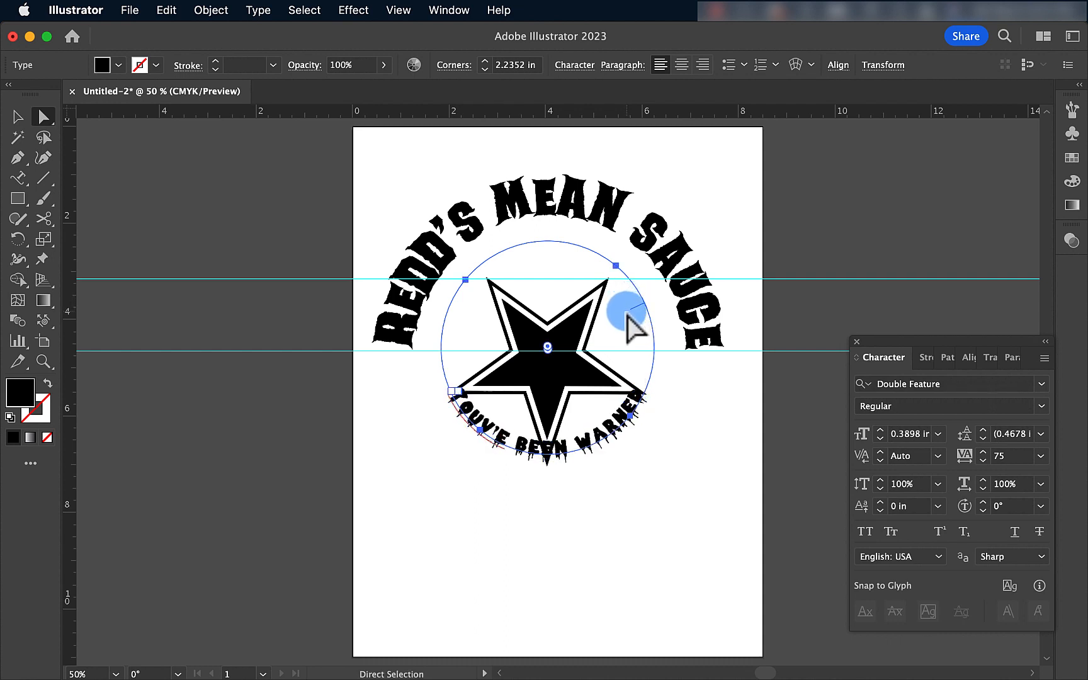
- Select the solid star together with its outline star and group them
{"action": "left_click", "coordinate": [24, 124]}
{"action": "left_click", "coordinate": [498, 303]}
{"action": "left_click", "coordinate": [567, 337]}
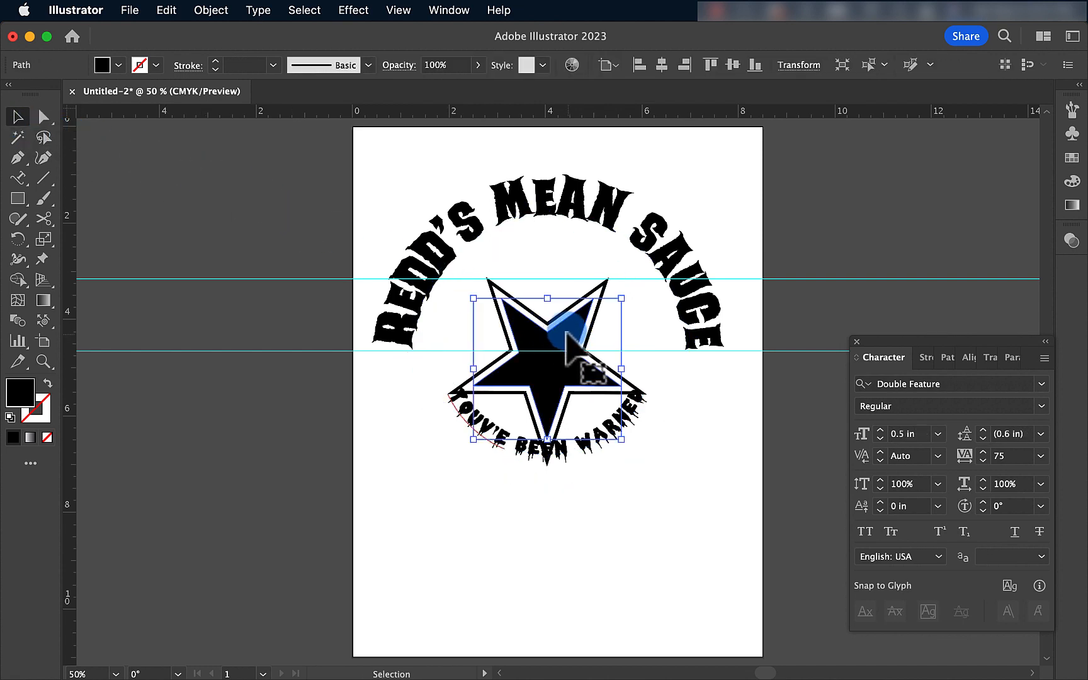
{"action": "left_click", "coordinate": [563, 327]}
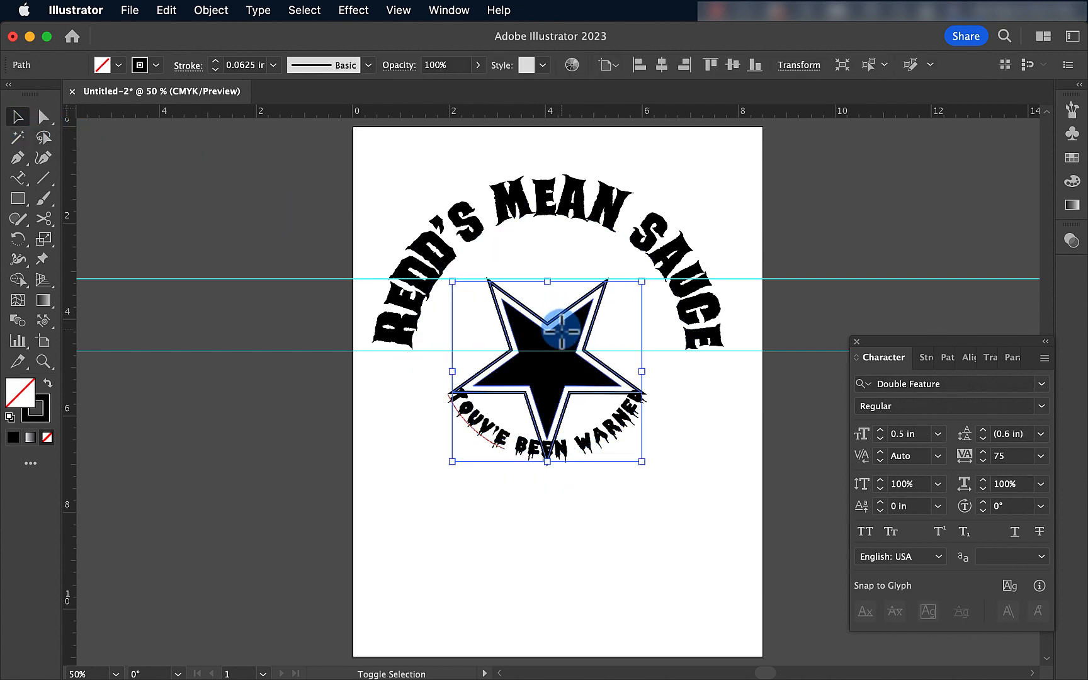
{"action": "left_click", "coordinate": [562, 328], "text": "shift"}
{"action": "key", "text": "super+g"}
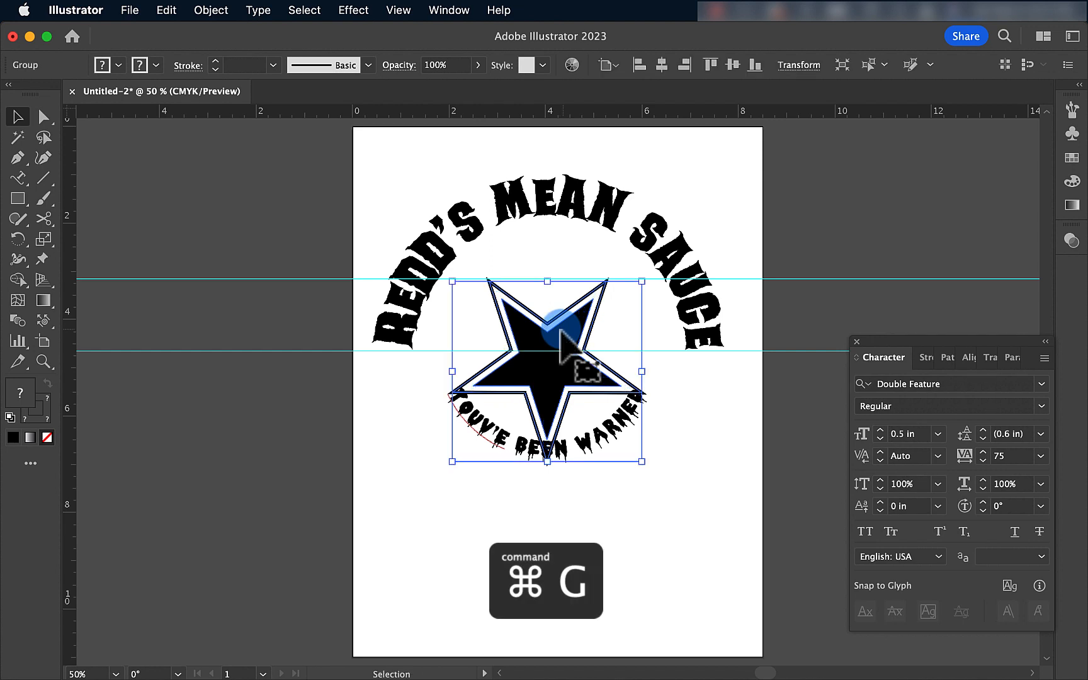
- Nudge the star group straight up until its lower tip clears YOUV'E BEEN WARNED, and deselect it
{"action": "key", "text": "Up"}
{"action": "key", "text": "Up"}
{"action": "key", "text": "Up"}
{"action": "key", "text": "Up"}
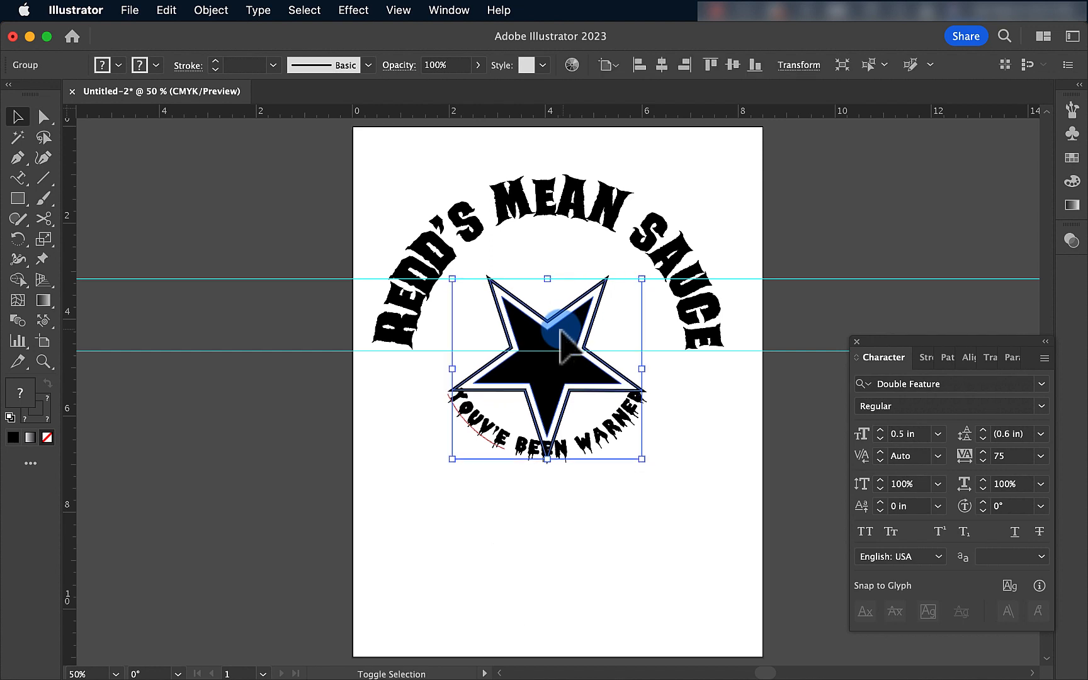
{"action": "key", "text": "Up"}
{"action": "key", "text": "Up"}
{"action": "key", "text": "Up"}
{"action": "key", "text": "Up"}
{"action": "key", "text": "Up"}
{"action": "key", "text": "Up"}
{"action": "key", "text": "Up"}
{"action": "key", "text": "Up"}
{"action": "key", "text": "Up"}
{"action": "key", "text": "Up"}
{"action": "key", "text": "Up"}
{"action": "key", "text": "Up"}
{"action": "key", "text": "Up"}
{"action": "key", "text": "Up"}
{"action": "key", "text": "Up"}
{"action": "key", "text": "Up"}
{"action": "key", "text": "Up"}
{"action": "key", "text": "Up"}
{"action": "key", "text": "Up"}
{"action": "key", "text": "Up"}
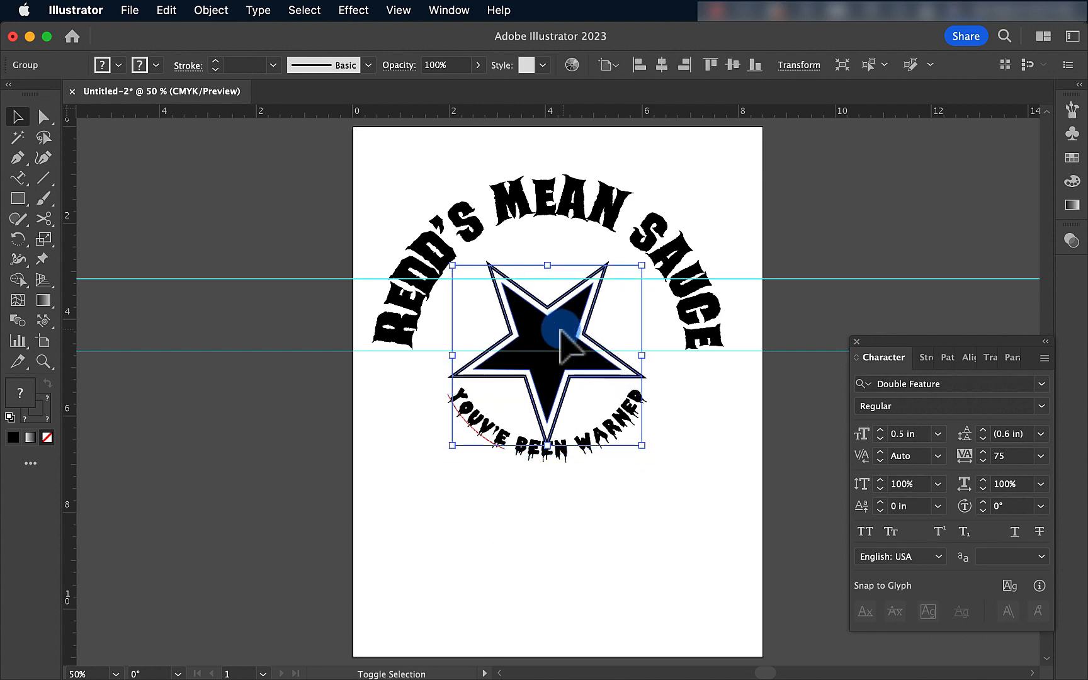
{"action": "key", "text": "Up"}
{"action": "key", "text": "Up"}
{"action": "key", "text": "Up"}
{"action": "key", "text": "Up"}
{"action": "key", "text": "Up"}
{"action": "key", "text": "Up"}
{"action": "key", "text": "Up"}
{"action": "key", "text": "Up"}
{"action": "key", "text": "Up"}
{"action": "key", "text": "Up"}
{"action": "key", "text": "Up"}
{"action": "key", "text": "Up"}
{"action": "key", "text": "Up"}
{"action": "key", "text": "Up"}
{"action": "key", "text": "Up"}
{"action": "key", "text": "Up"}
{"action": "key", "text": "Up"}
{"action": "key", "text": "Up"}
{"action": "key", "text": "Up"}
{"action": "key", "text": "Up"}
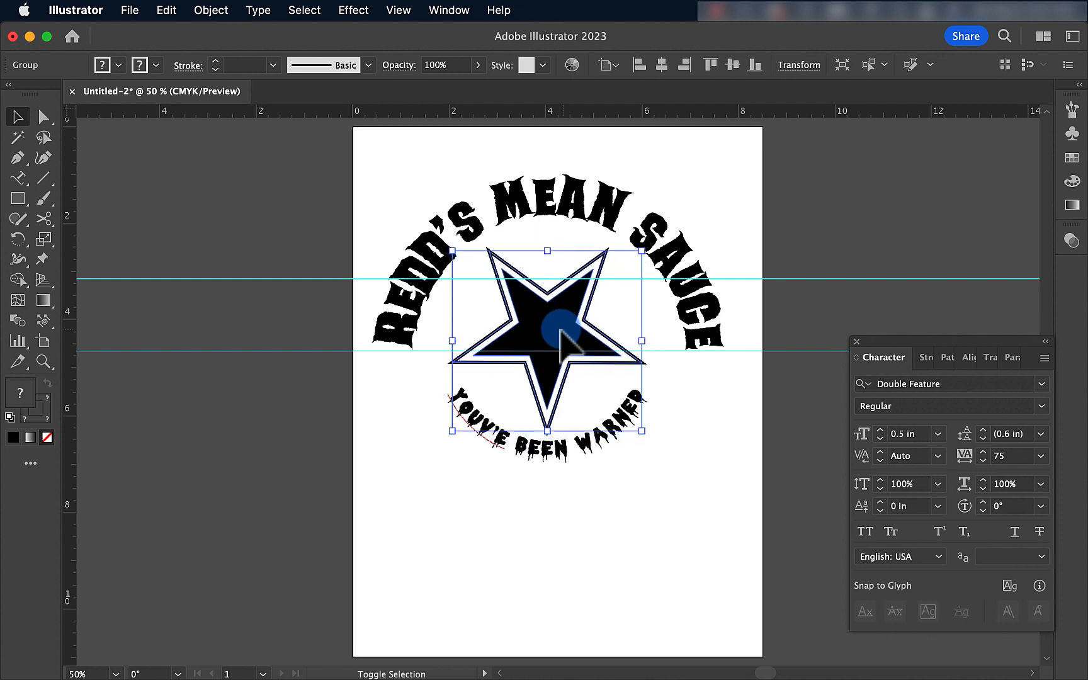
{"action": "key", "text": "Up"}
{"action": "key", "text": "Up"}
{"action": "key", "text": "Up"}
{"action": "key", "text": "Up"}
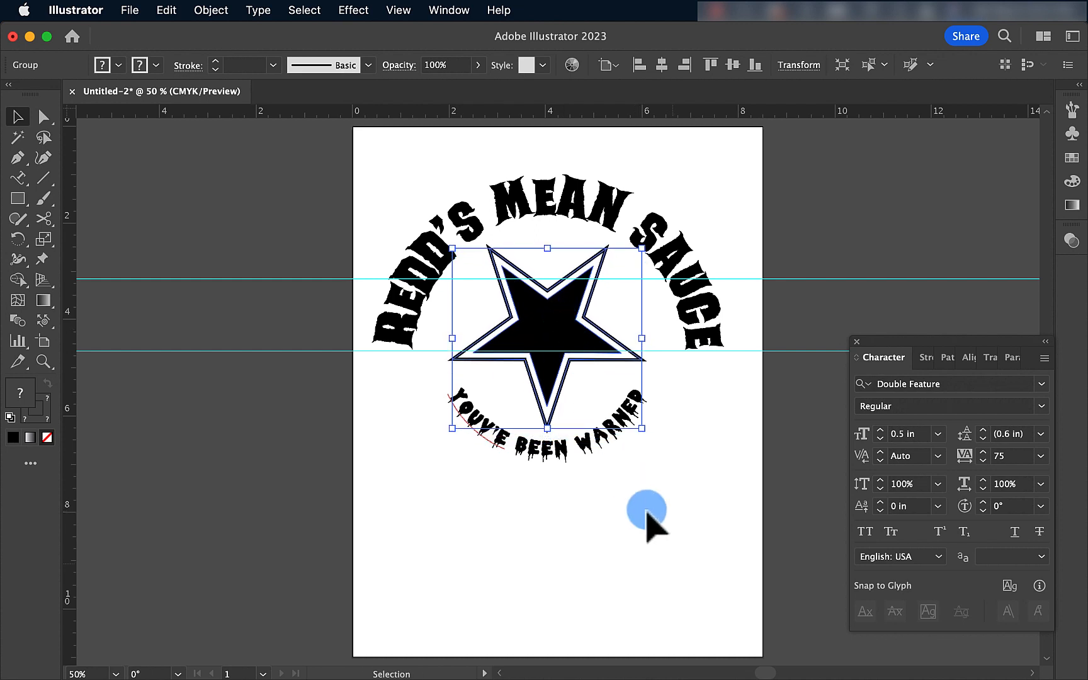
{"action": "left_click", "coordinate": [673, 565]}
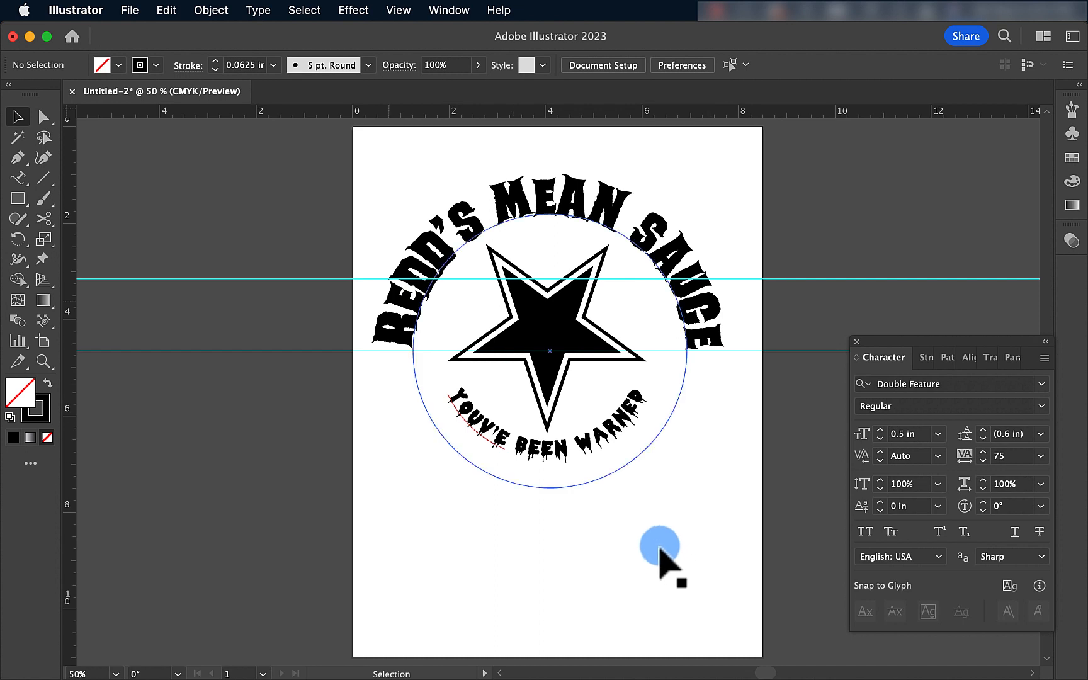
- Create a black-filled circle 5.674 in wide and high, matching the REDD'S MEAN SAUCE path's size, and deselect it
{"action": "left_click", "coordinate": [608, 477]}
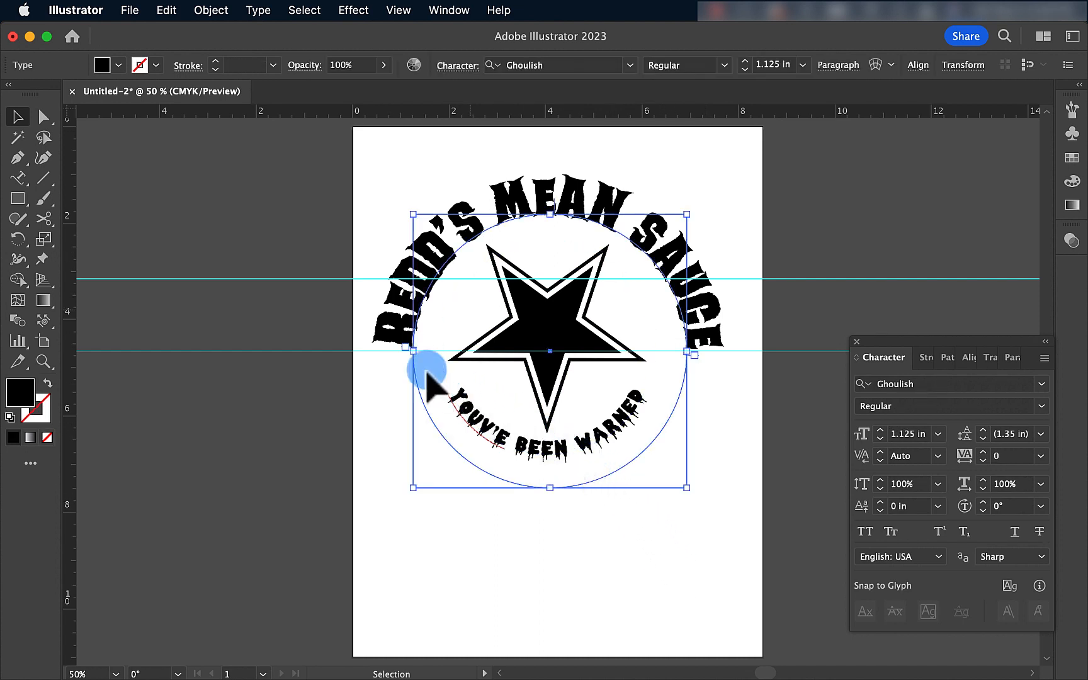
{"action": "key", "text": "p"}
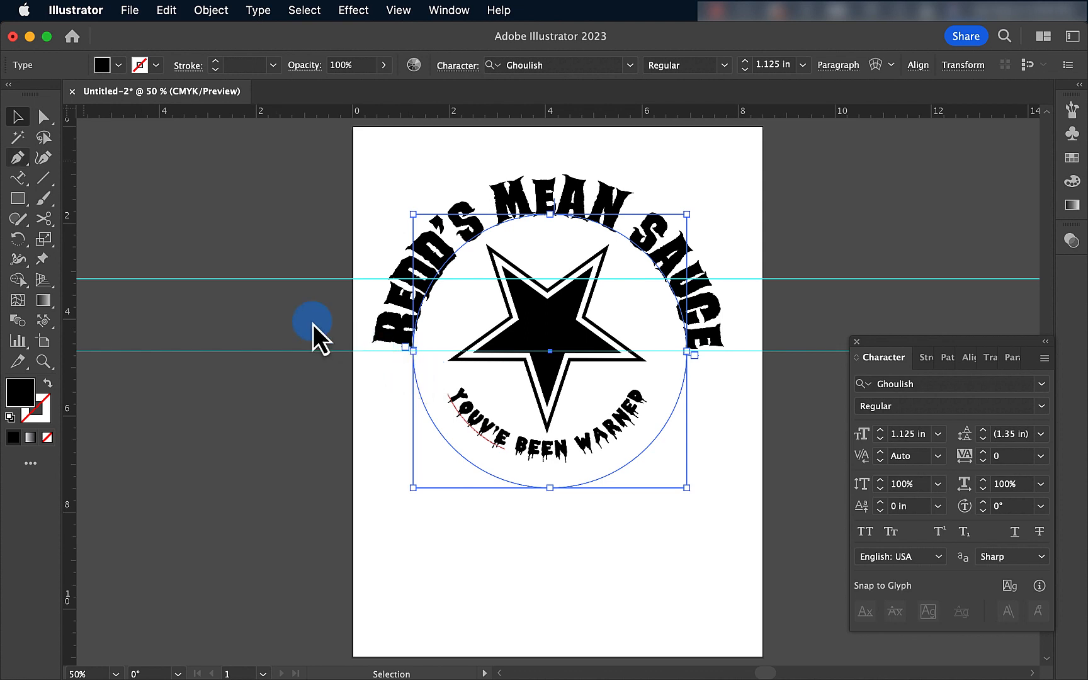
{"action": "left_click", "coordinate": [17, 199]}
{"action": "left_click_drag", "start_coordinate": [18, 201], "coordinate": [63, 239]}
{"action": "left_click", "coordinate": [210, 254]}
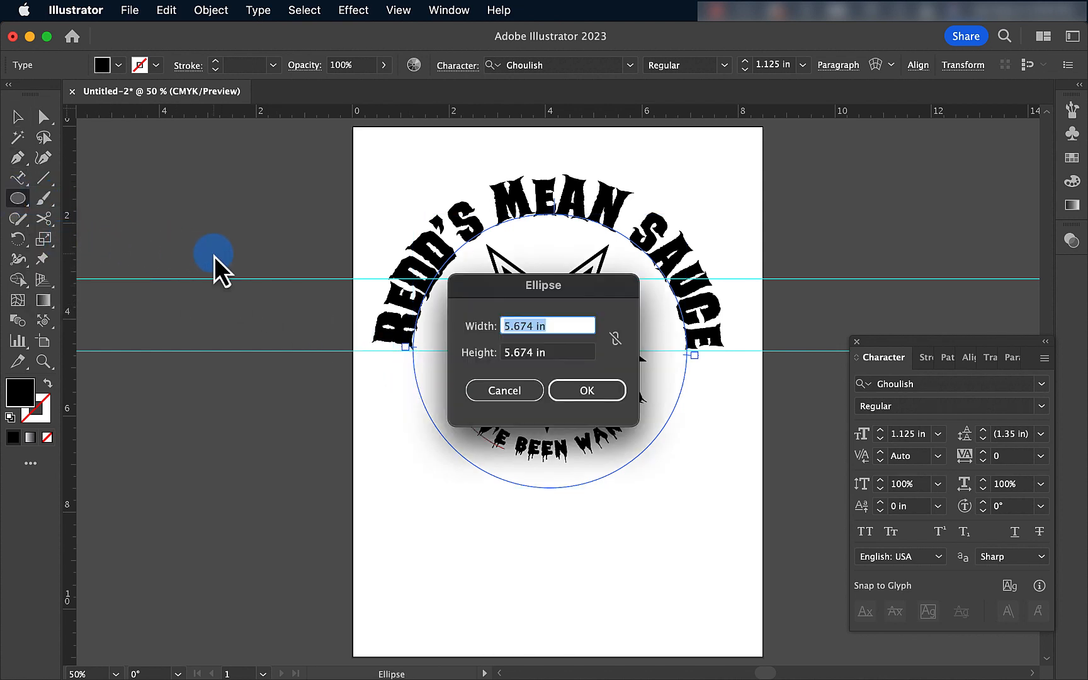
{"action": "left_click", "coordinate": [587, 391]}
{"action": "left_click", "coordinate": [19, 119]}
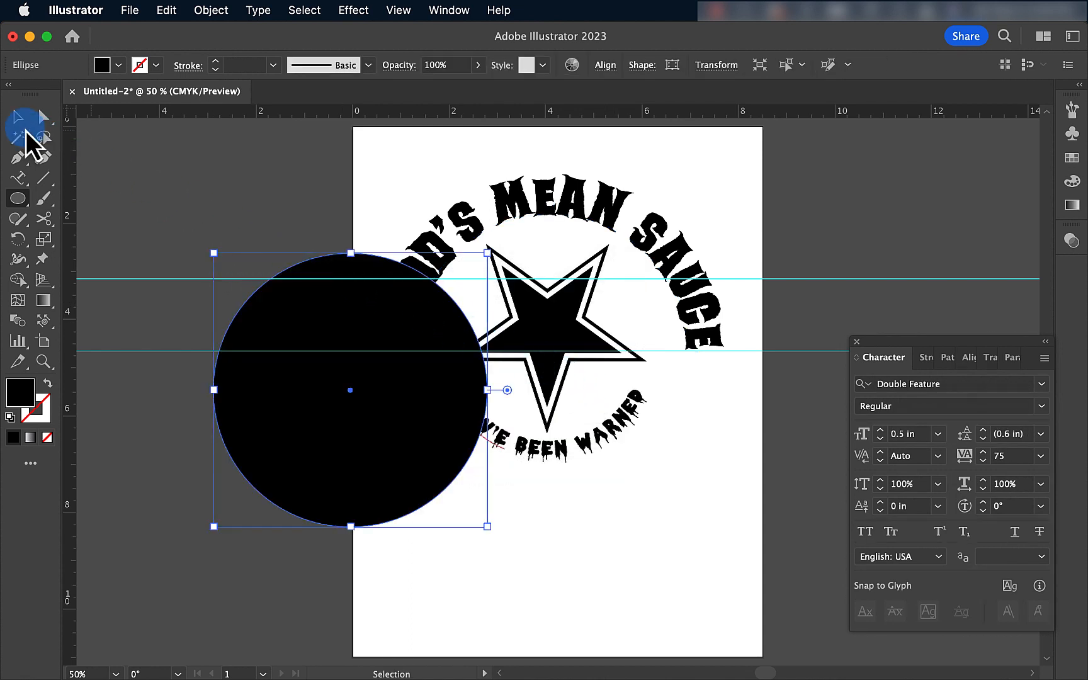
{"action": "left_click", "coordinate": [205, 212]}
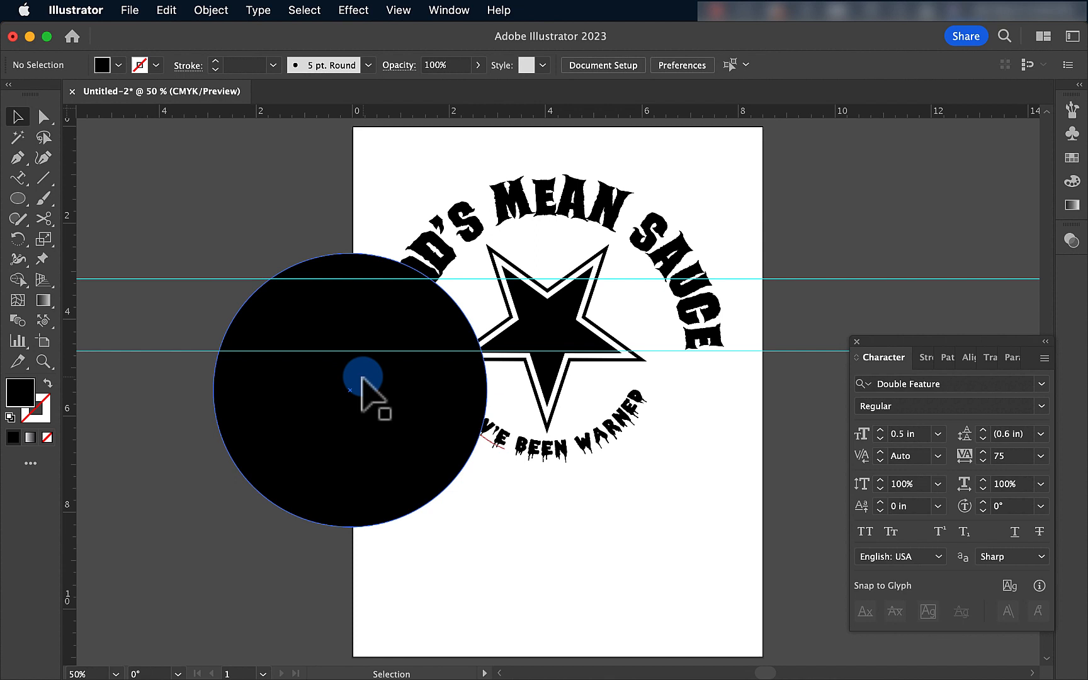
- Align the black circle horizontally and vertically to the centre of the REDD'S MEAN SAUCE path, and deselect both
{"action": "left_click", "coordinate": [362, 397]}
{"action": "left_click", "coordinate": [517, 215], "text": "shift"}
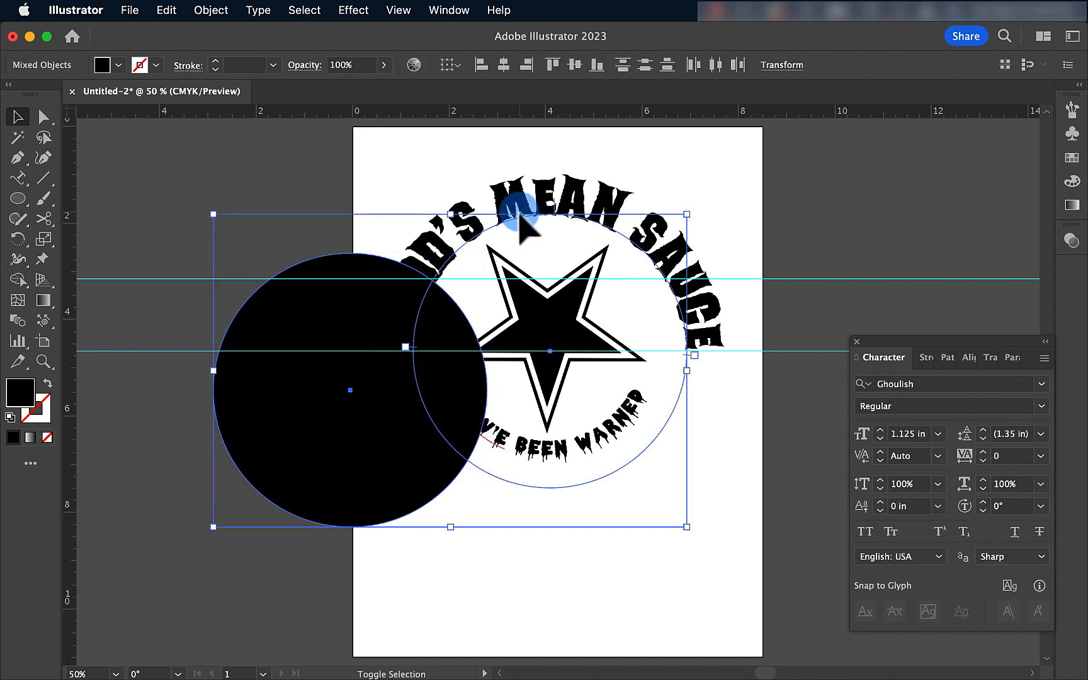
{"action": "left_click", "coordinate": [507, 66]}
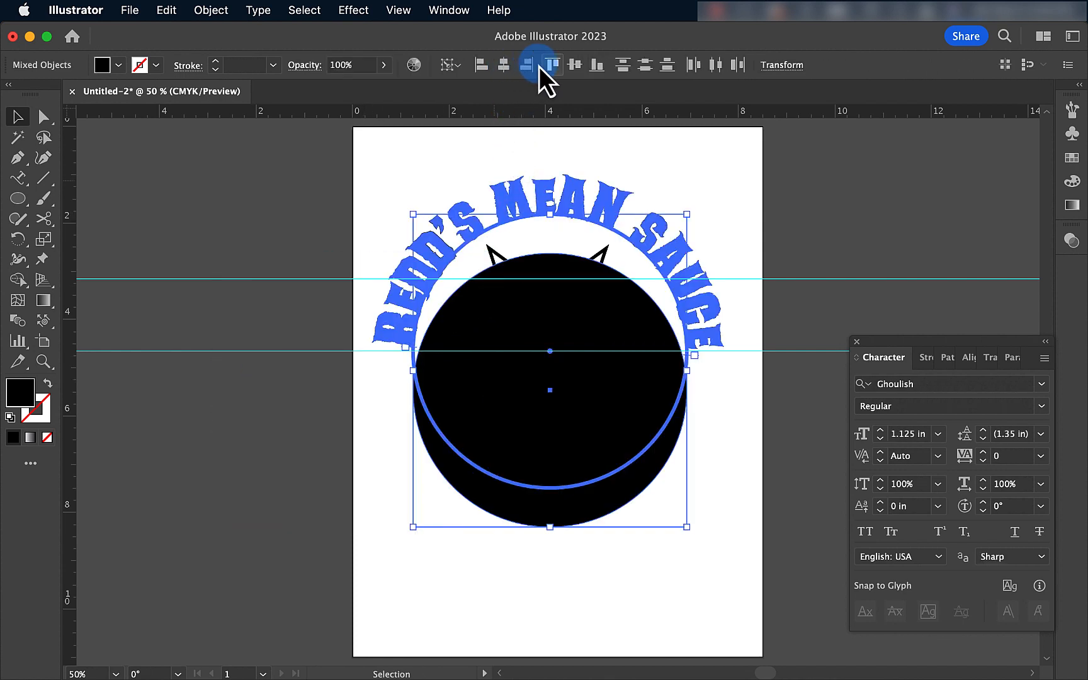
{"action": "left_click", "coordinate": [573, 66]}
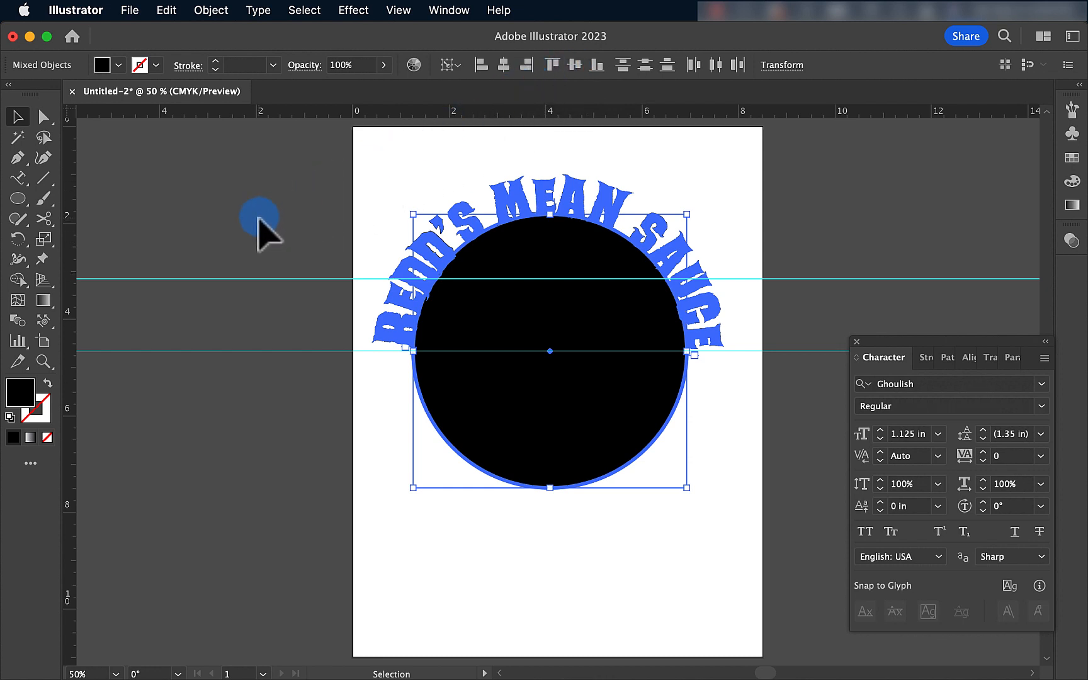
{"action": "left_click", "coordinate": [361, 253]}
- Create a copy of the black circle offset outward by 1 in, with Miter joins and a miter limit of 4
{"action": "left_click", "coordinate": [550, 315]}
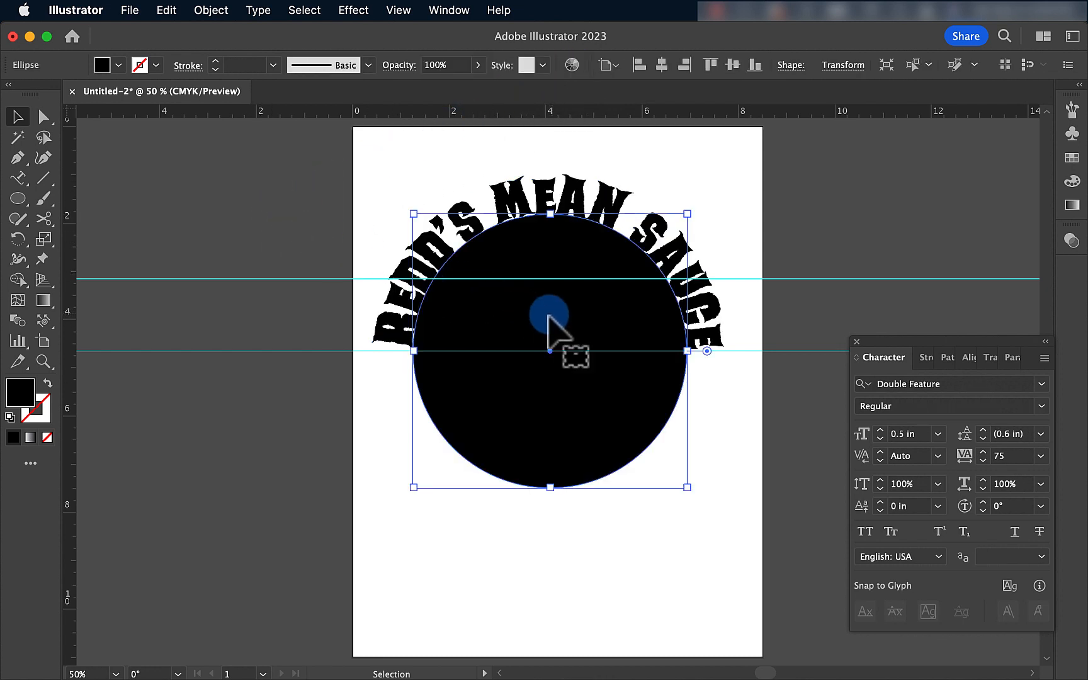
{"action": "left_click", "coordinate": [211, 10]}
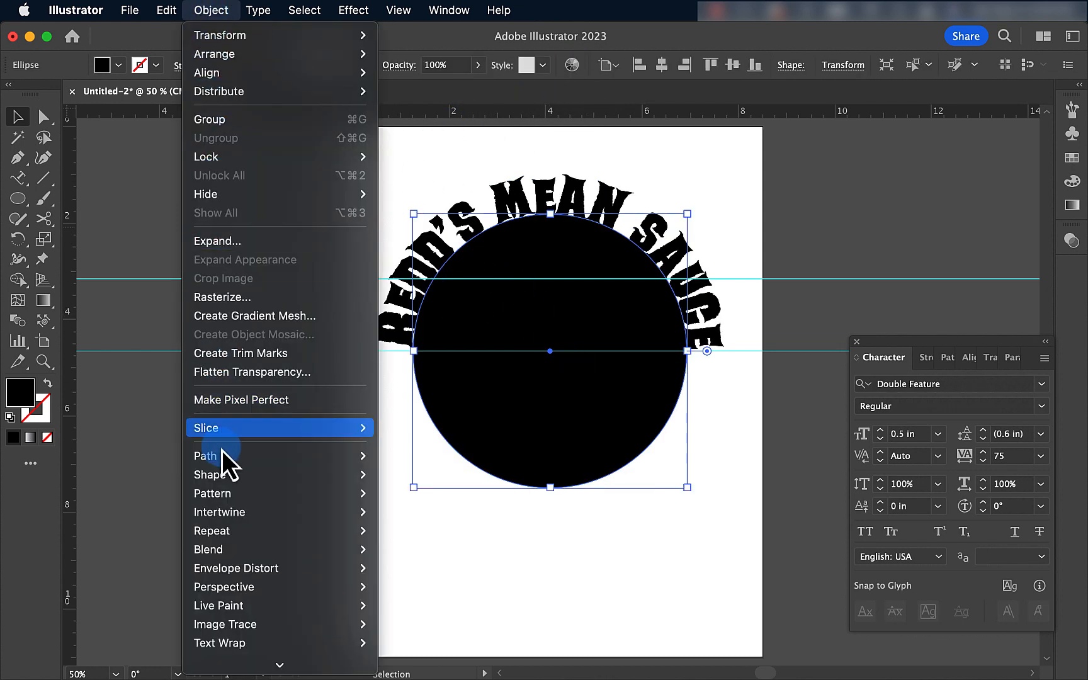
{"action": "mouse_move", "coordinate": [222, 451]}
{"action": "left_click", "coordinate": [452, 501]}
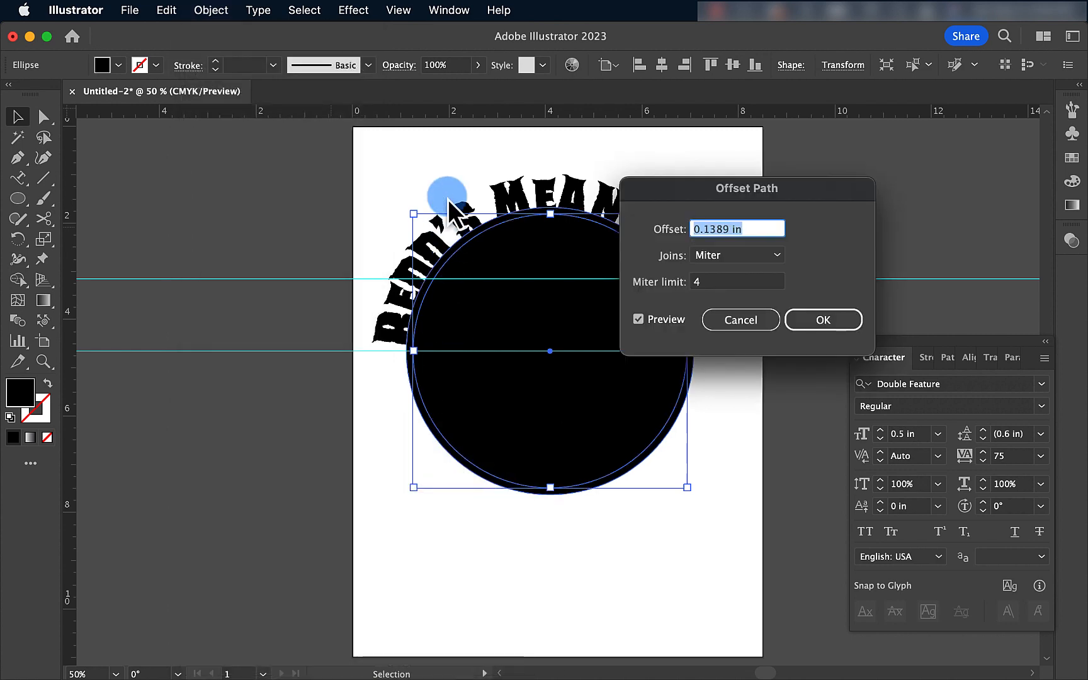
{"action": "key", "text": "Down"}
{"action": "key", "text": "Down"}
{"action": "key", "text": "Up"}
{"action": "key", "text": "Up"}
{"action": "key", "text": "Up"}
{"action": "key", "text": "Up"}
{"action": "key", "text": "Up"}
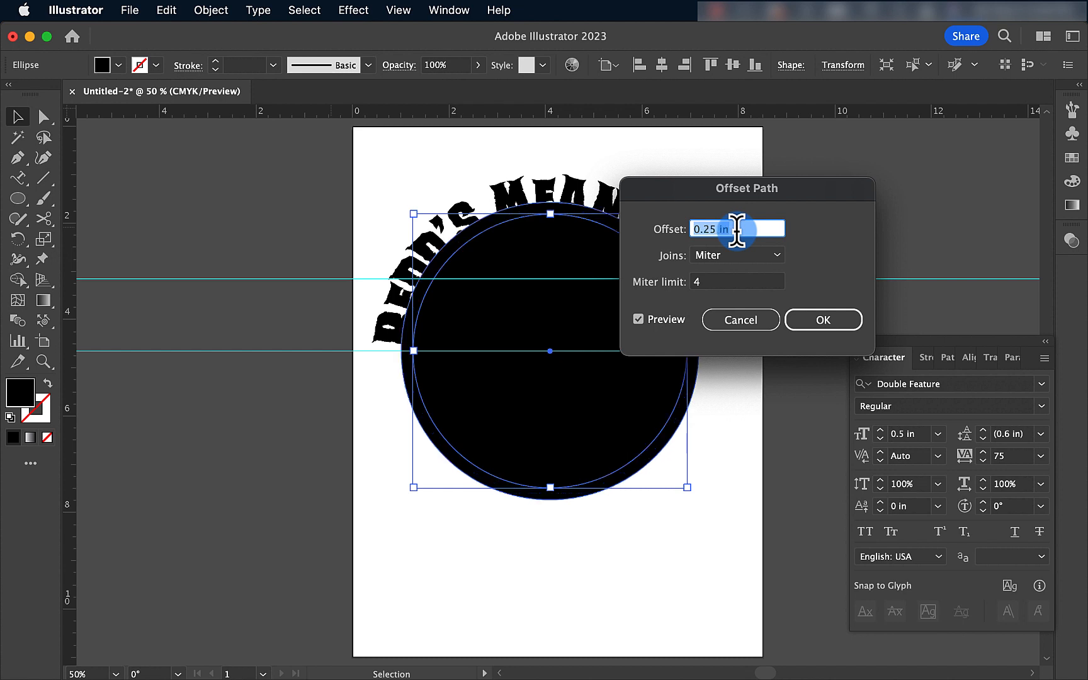
{"action": "key", "text": "Up"}
{"action": "key", "text": "Up"}
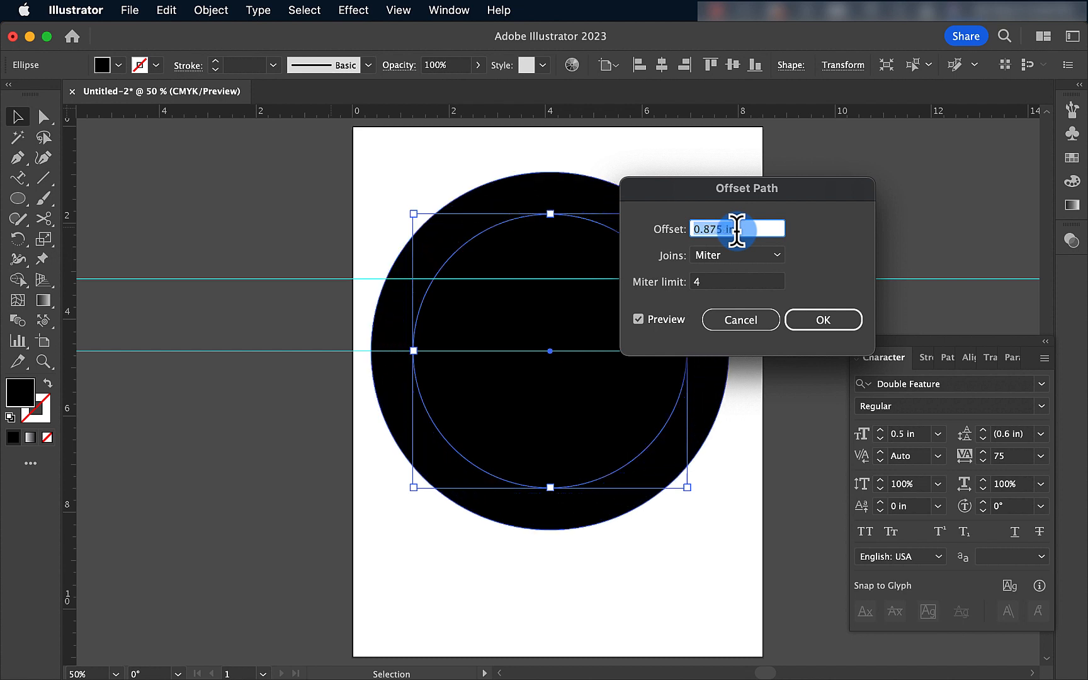
{"action": "key", "text": "Up"}
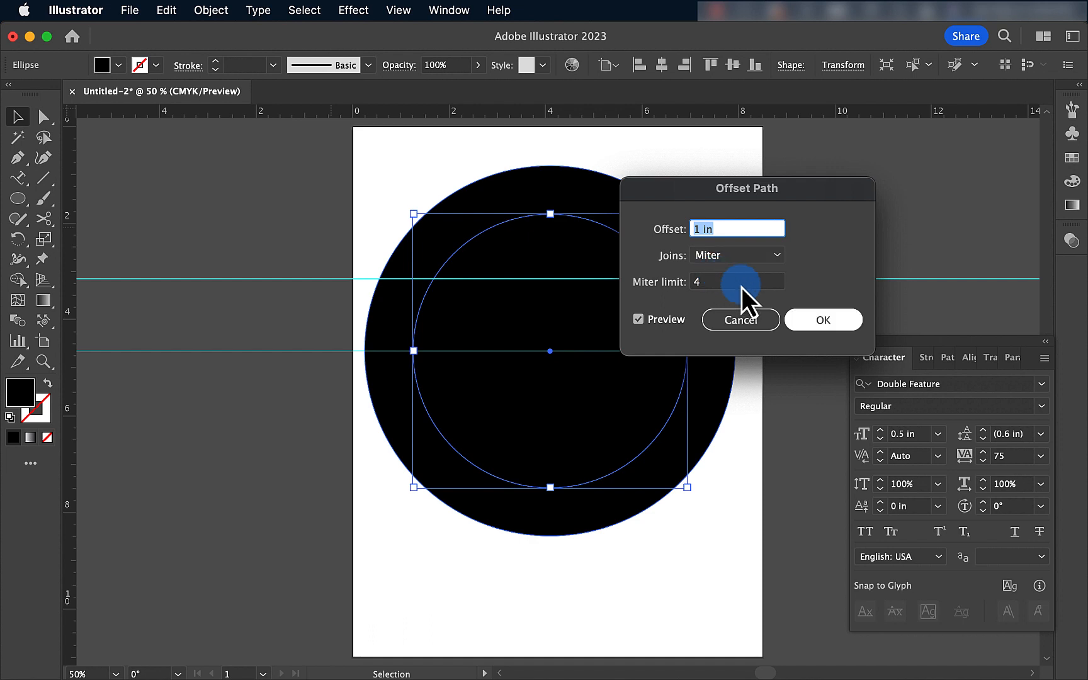
{"action": "left_click", "coordinate": [822, 321]}
- Subtract the inner circle from the offset circle with Minus Front, and shrink the resulting ring slightly about its centre
{"action": "left_click", "coordinate": [538, 333]}
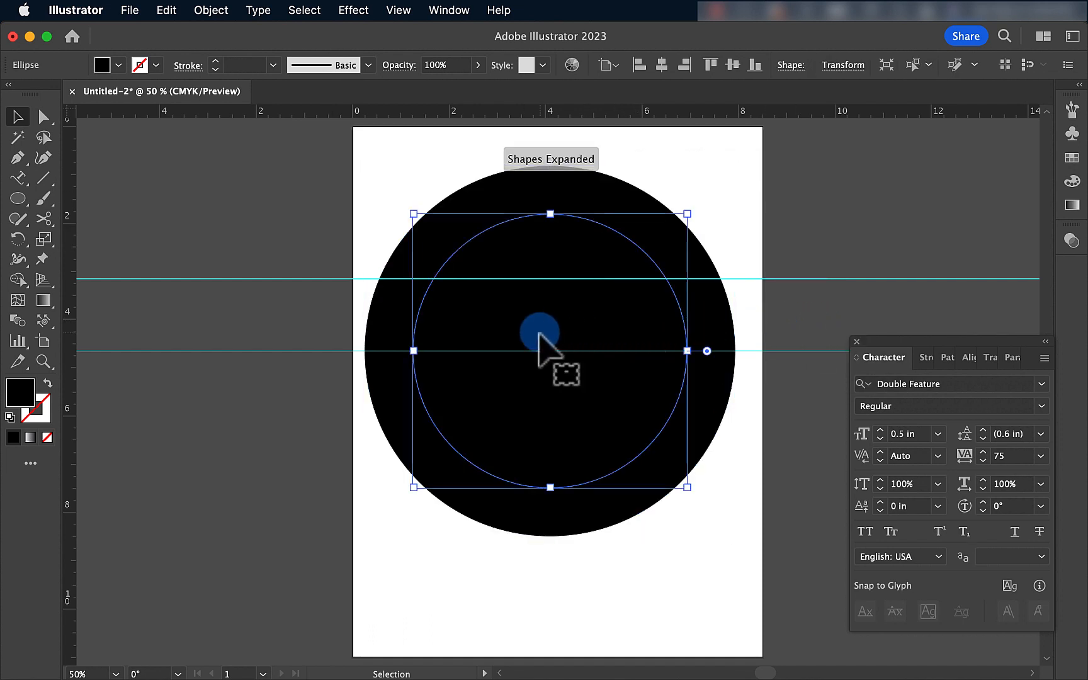
{"action": "left_click", "coordinate": [474, 220], "text": "shift"}
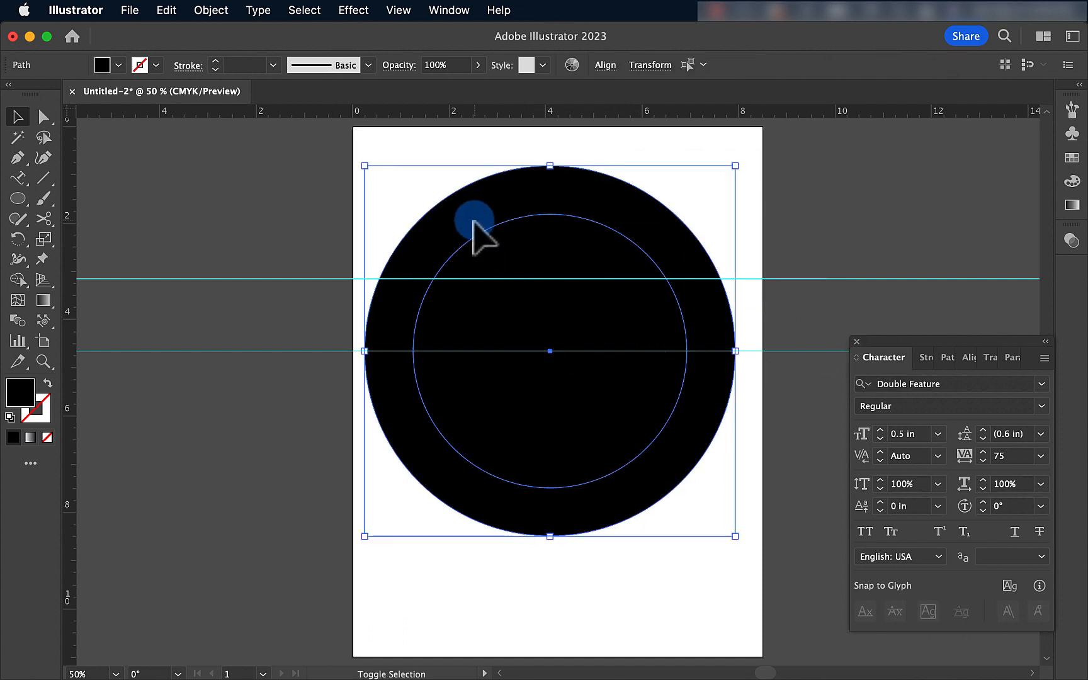
{"action": "left_click", "coordinate": [273, 203]}
{"action": "left_click", "coordinate": [518, 284]}
{"action": "left_click", "coordinate": [441, 239], "text": "shift"}
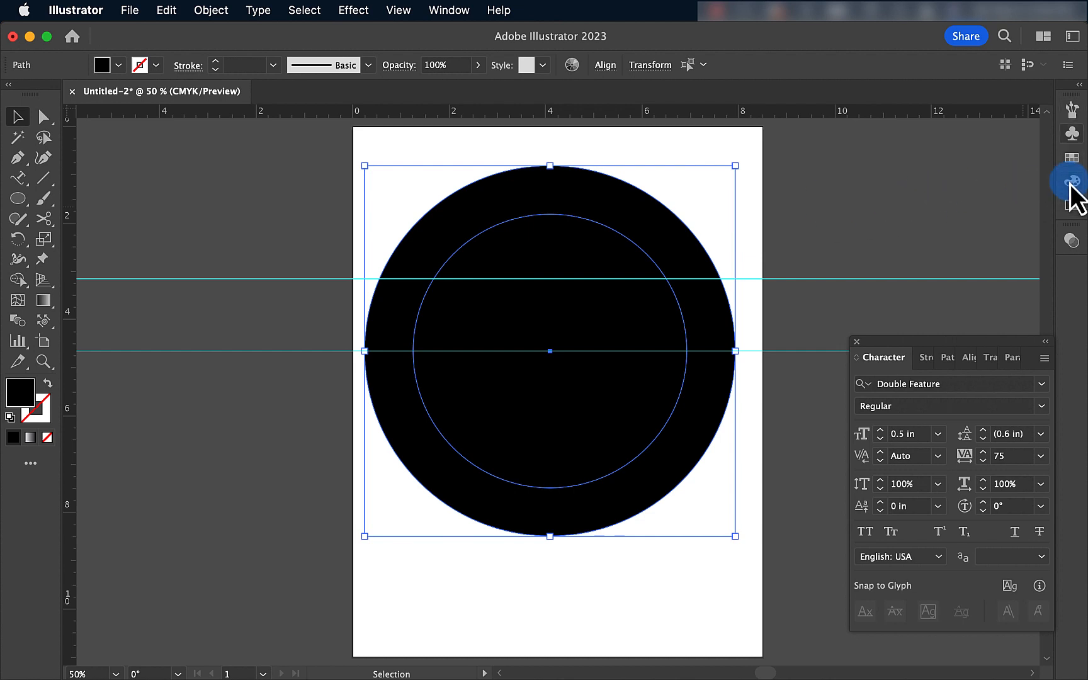
{"action": "left_click", "coordinate": [462, 8]}
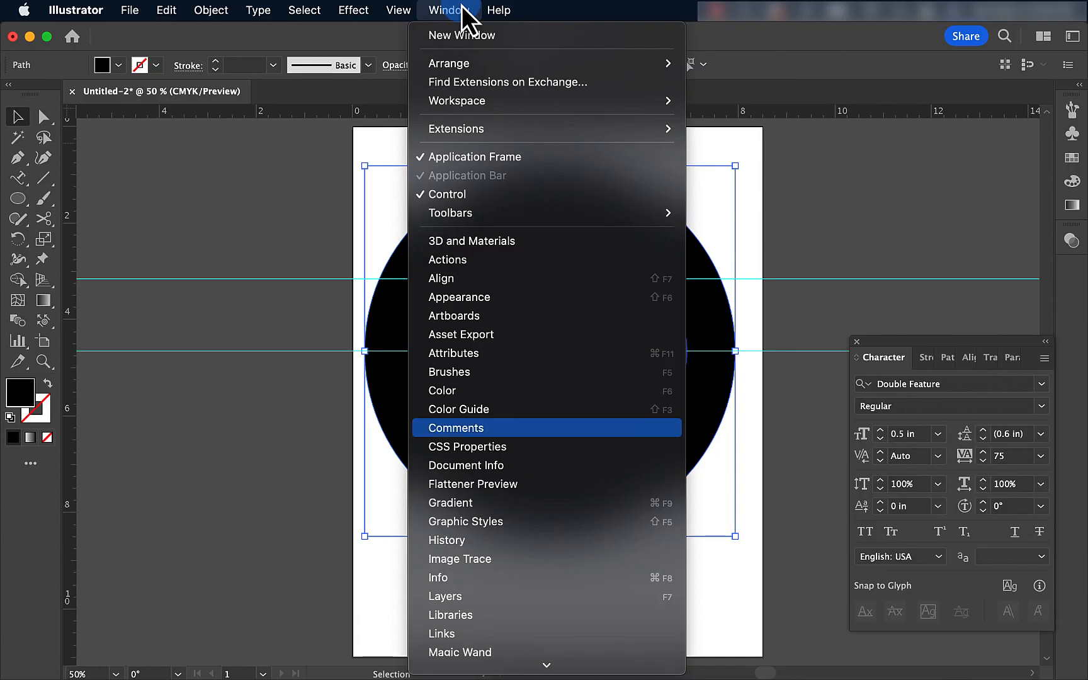
{"action": "scroll", "coordinate": [449, 383], "scroll_direction": "down", "scroll_amount": 3}
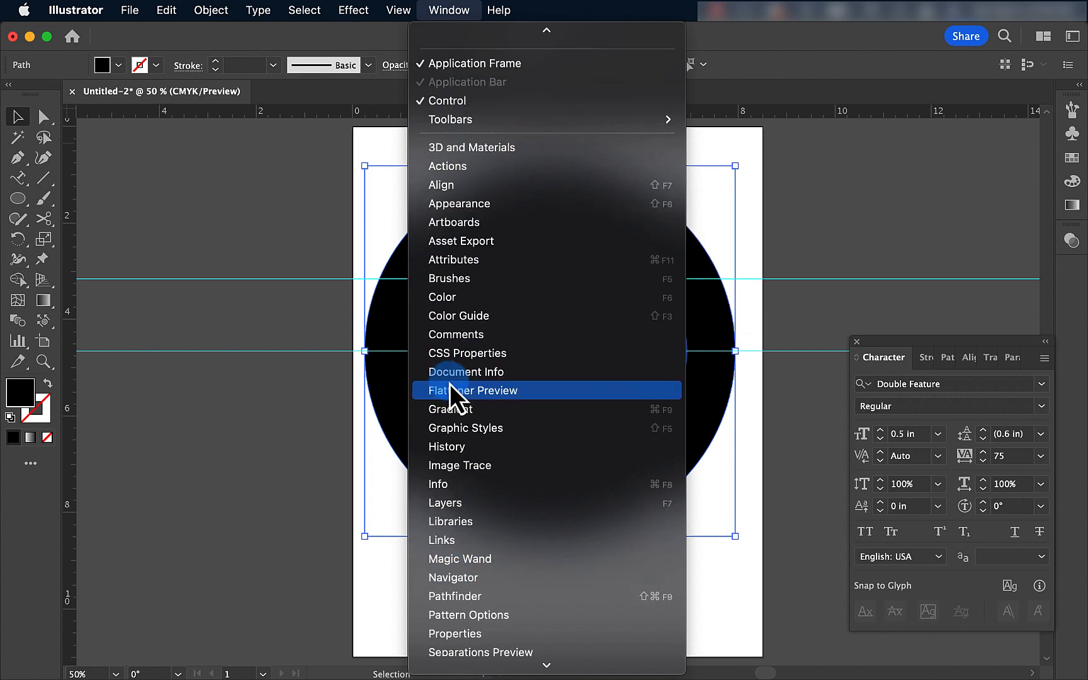
{"action": "scroll", "coordinate": [450, 384], "scroll_direction": "down", "scroll_amount": 5}
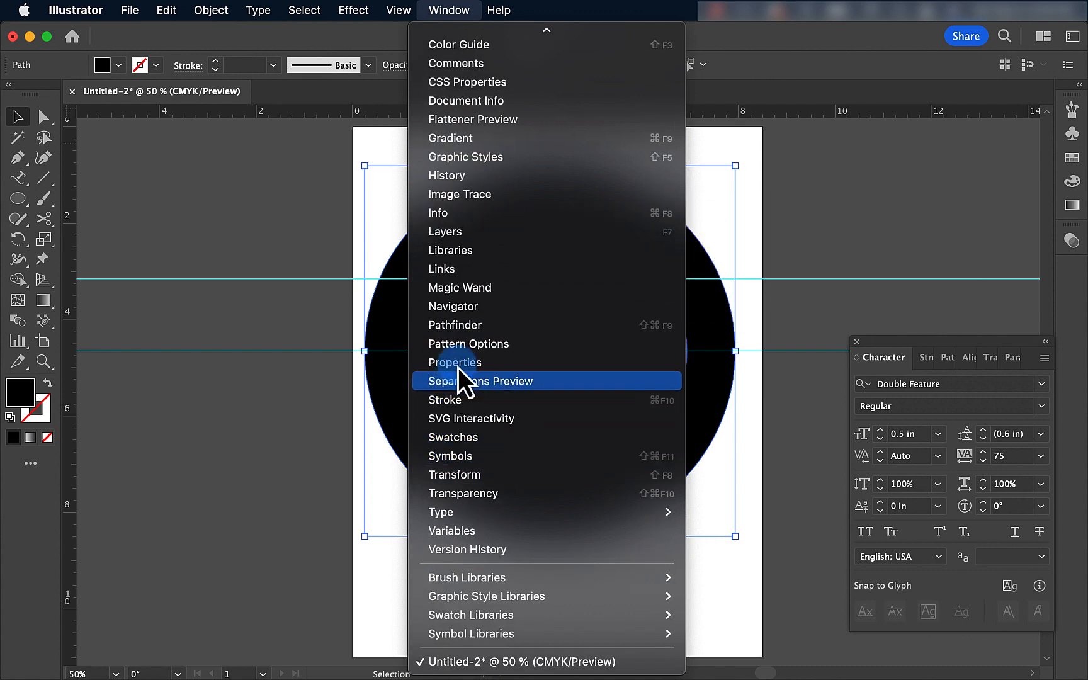
{"action": "left_click", "coordinate": [476, 328]}
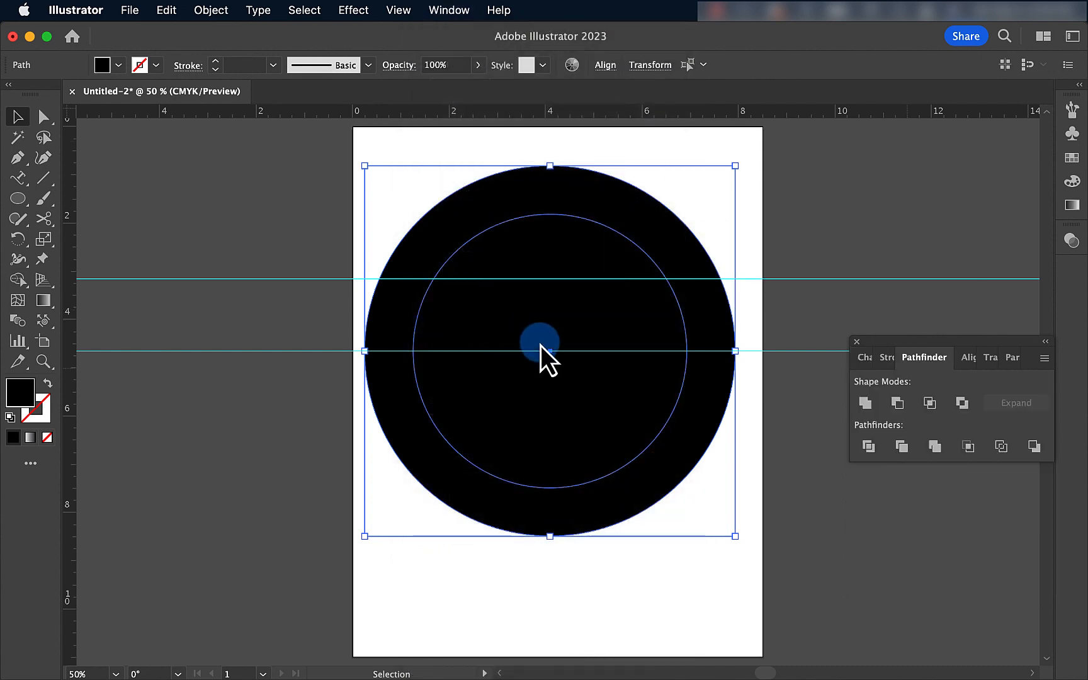
{"action": "left_click", "coordinate": [898, 403]}
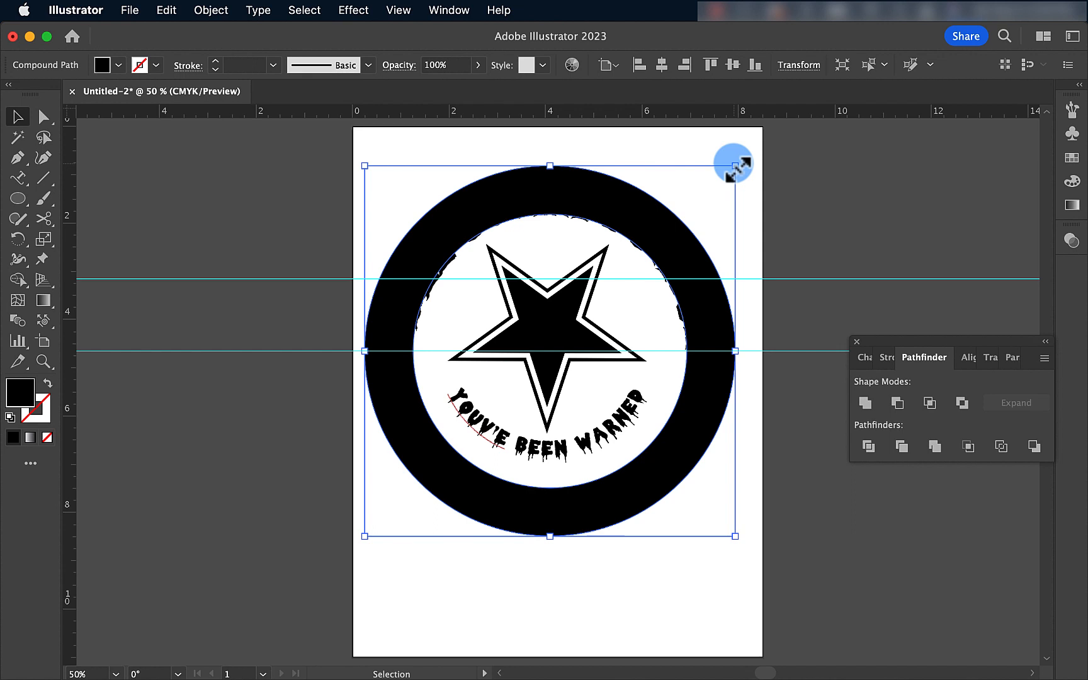
{"action": "left_click_drag", "start_coordinate": [735, 167], "coordinate": [729, 169]}
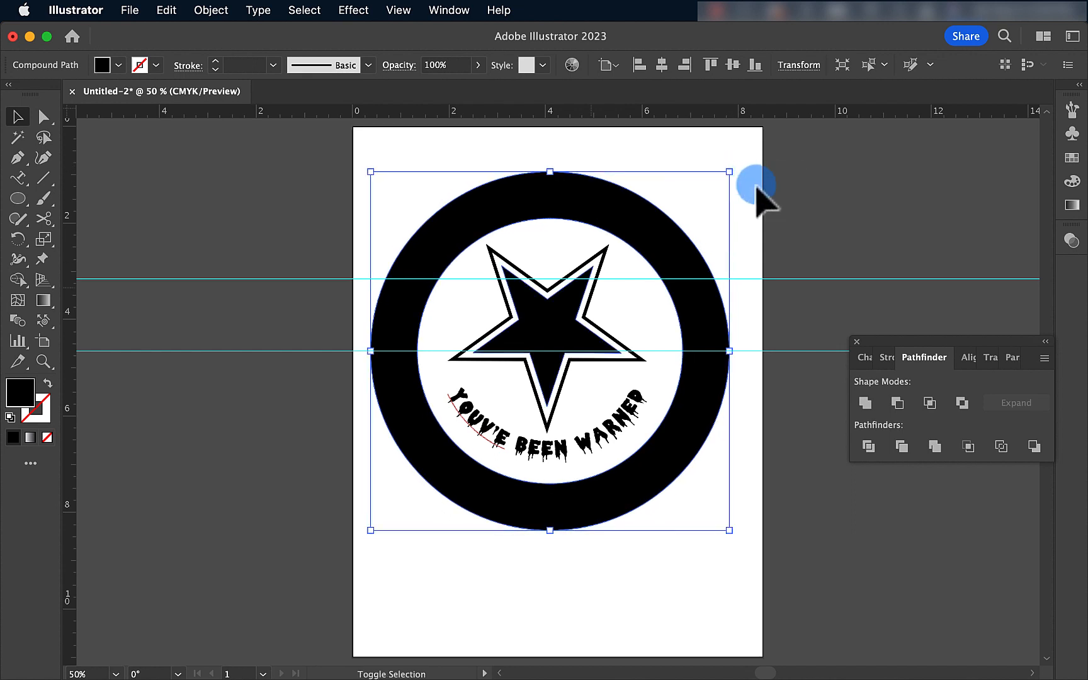
{"action": "left_click", "coordinate": [742, 251]}
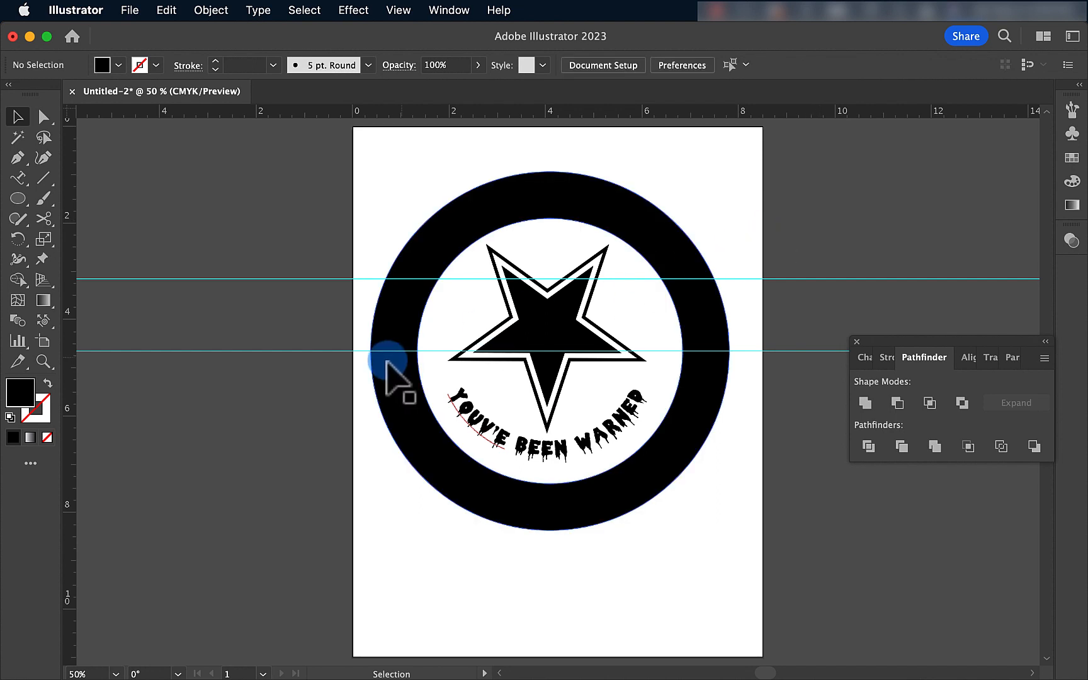
- In outline view, draw a thin horizontal rectangle across the full width of the ring, just below the ends of REDD'S MEAN SAUCE
{"action": "key", "text": "super+y"}
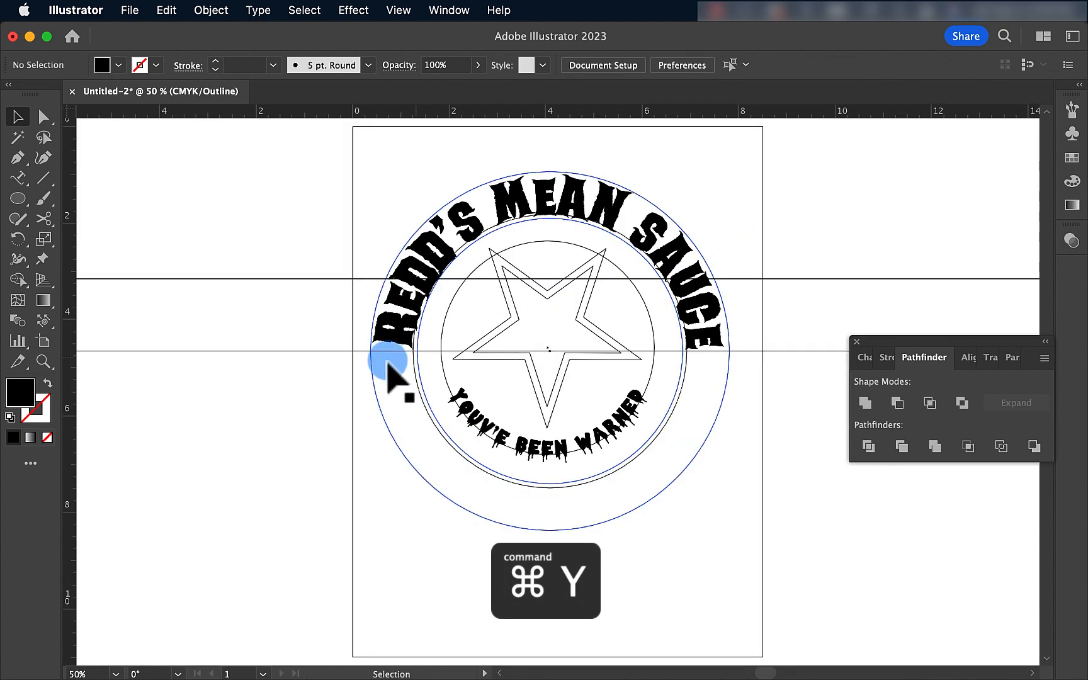
{"action": "left_click_drag", "start_coordinate": [23, 204], "coordinate": [77, 205]}
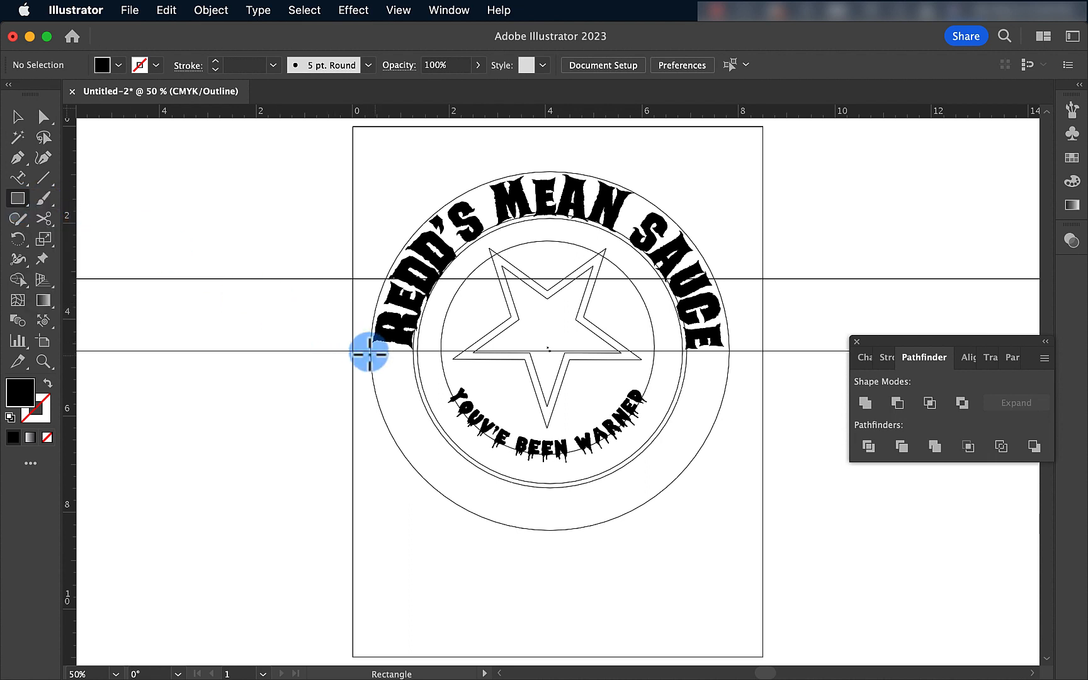
{"action": "left_click_drag", "start_coordinate": [369, 352], "coordinate": [749, 364]}
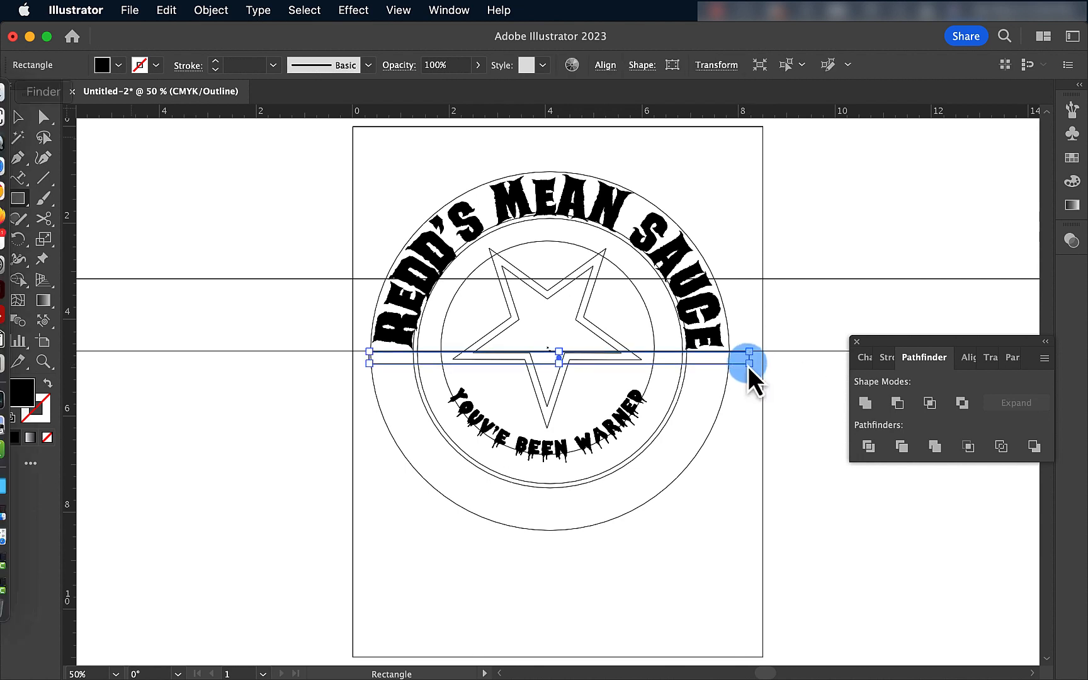
- Centre the thin rectangle horizontally with the ring, deselect both and return to preview view
{"action": "left_click", "coordinate": [17, 117]}
{"action": "left_click", "coordinate": [565, 531], "text": "shift"}
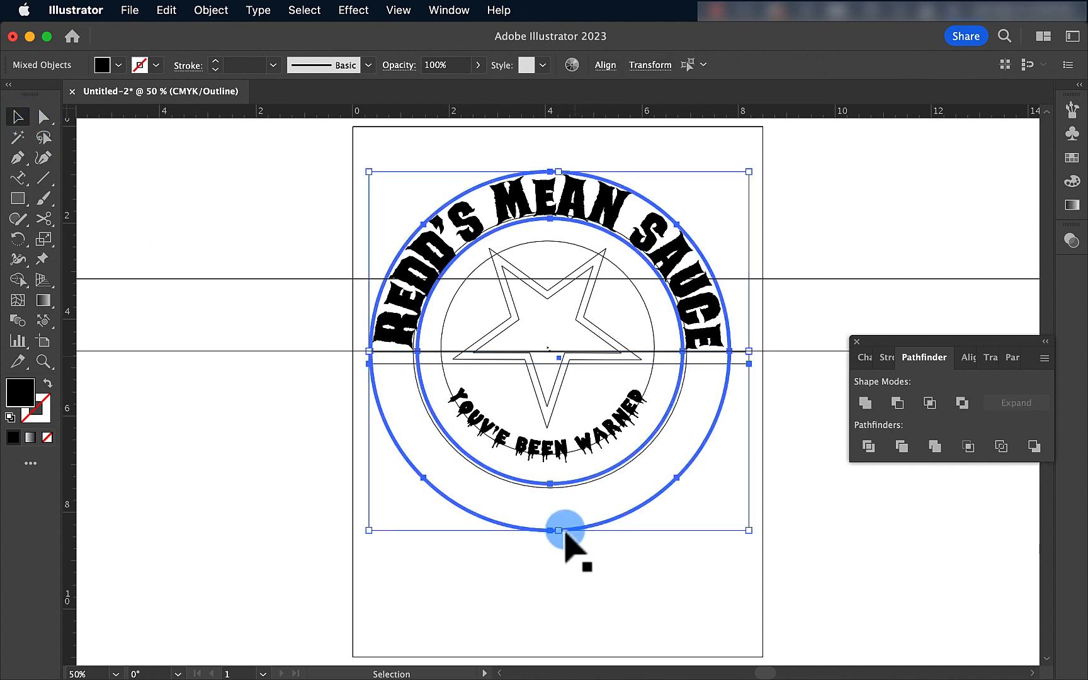
{"action": "left_click", "coordinate": [969, 359]}
{"action": "left_click", "coordinate": [896, 404]}
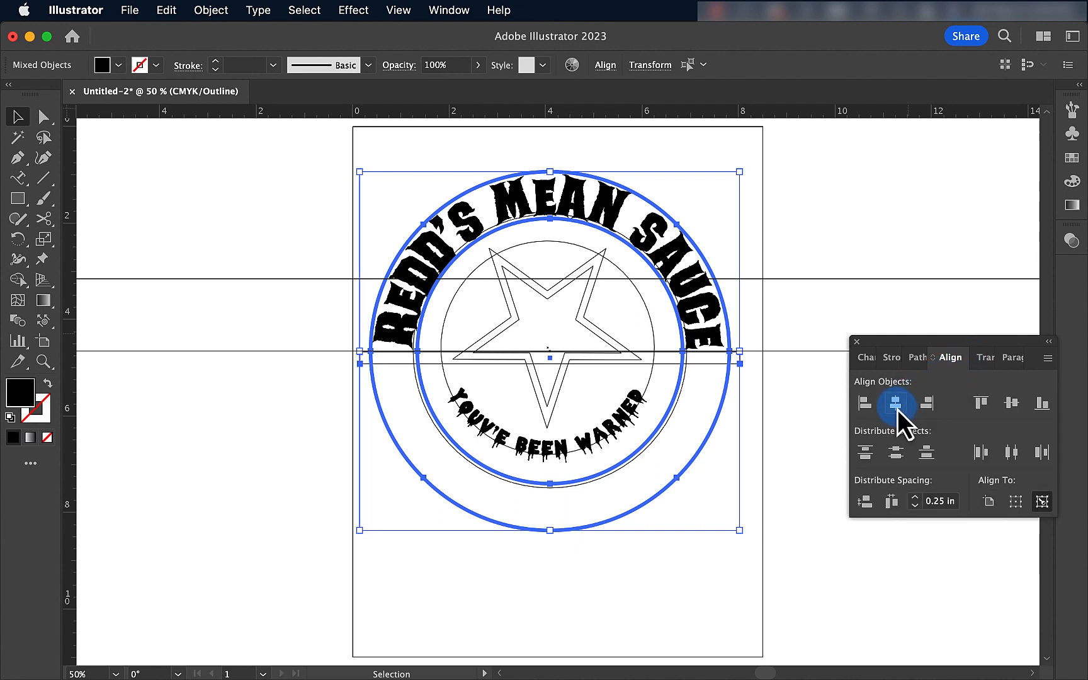
{"action": "left_click", "coordinate": [846, 240]}
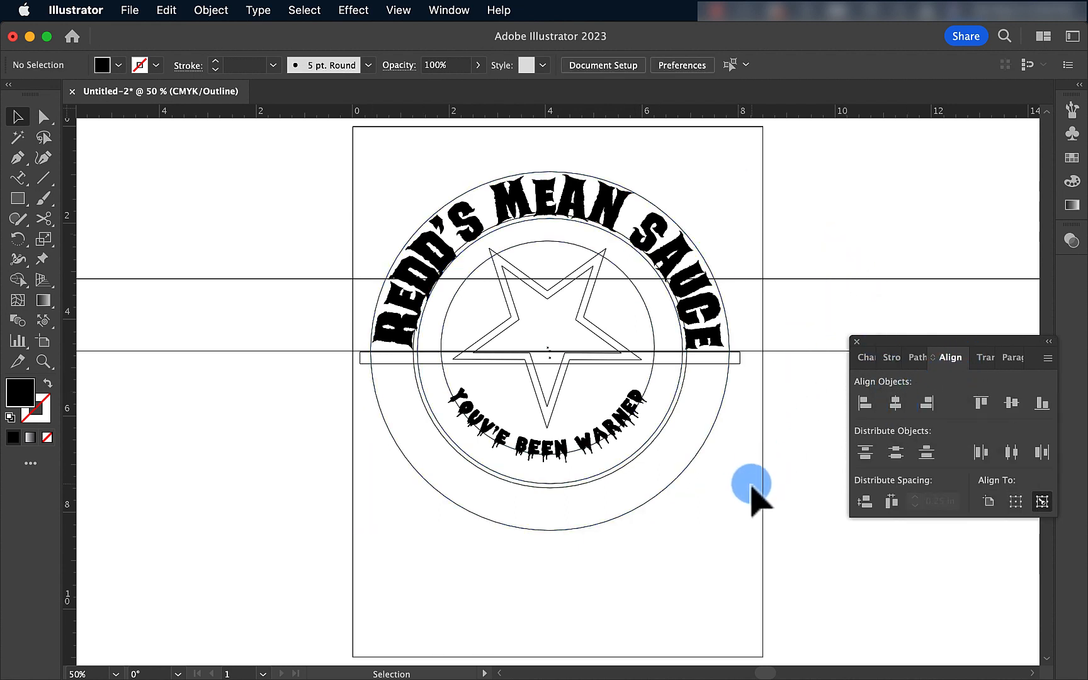
{"action": "key", "text": "super+y"}
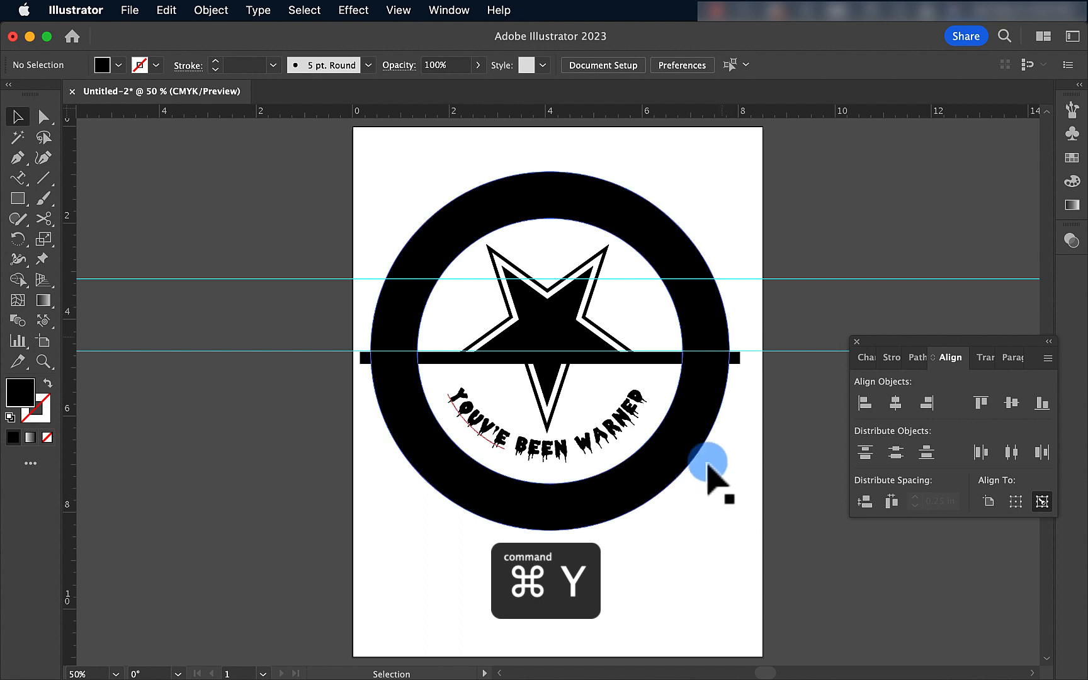
- Subtract the thin rectangle from the ring with Minus Front to split it into an upper and a lower half
{"action": "left_click", "coordinate": [653, 358]}
{"action": "left_click", "coordinate": [687, 425], "text": "shift"}
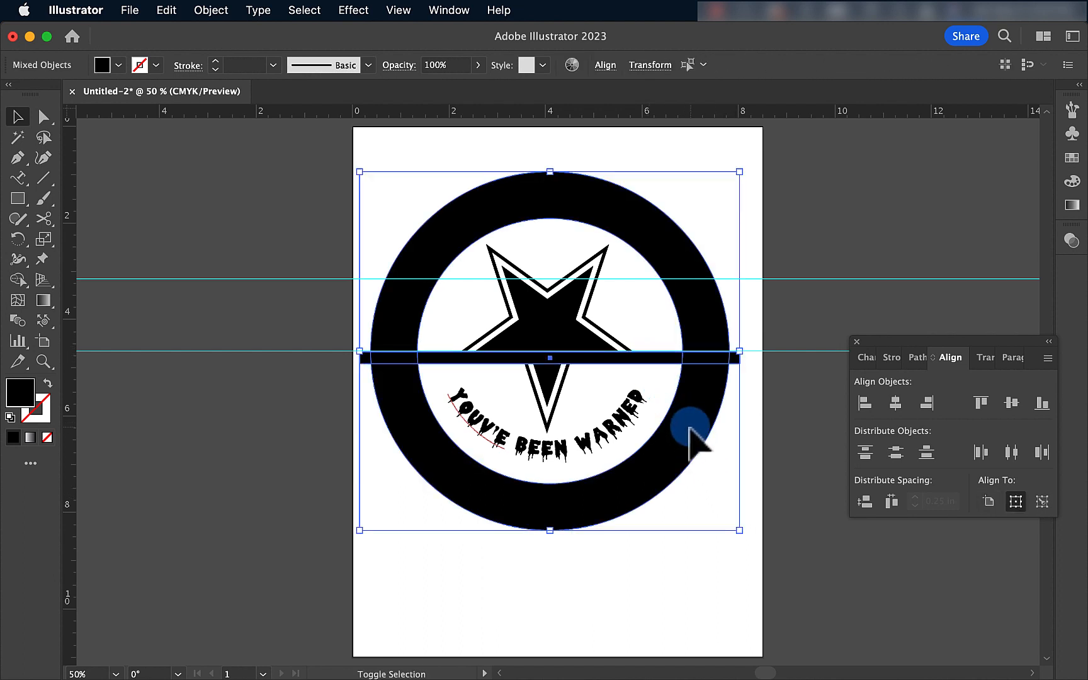
{"action": "left_click", "coordinate": [918, 358]}
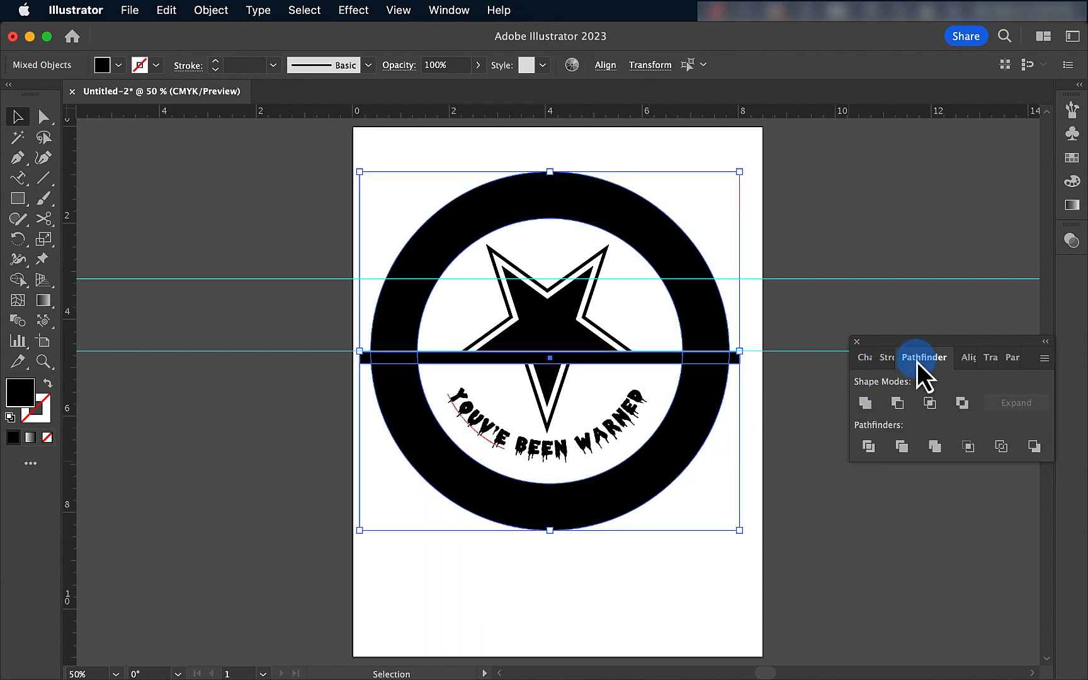
{"action": "left_click", "coordinate": [898, 403]}
{"action": "left_click", "coordinate": [796, 293]}
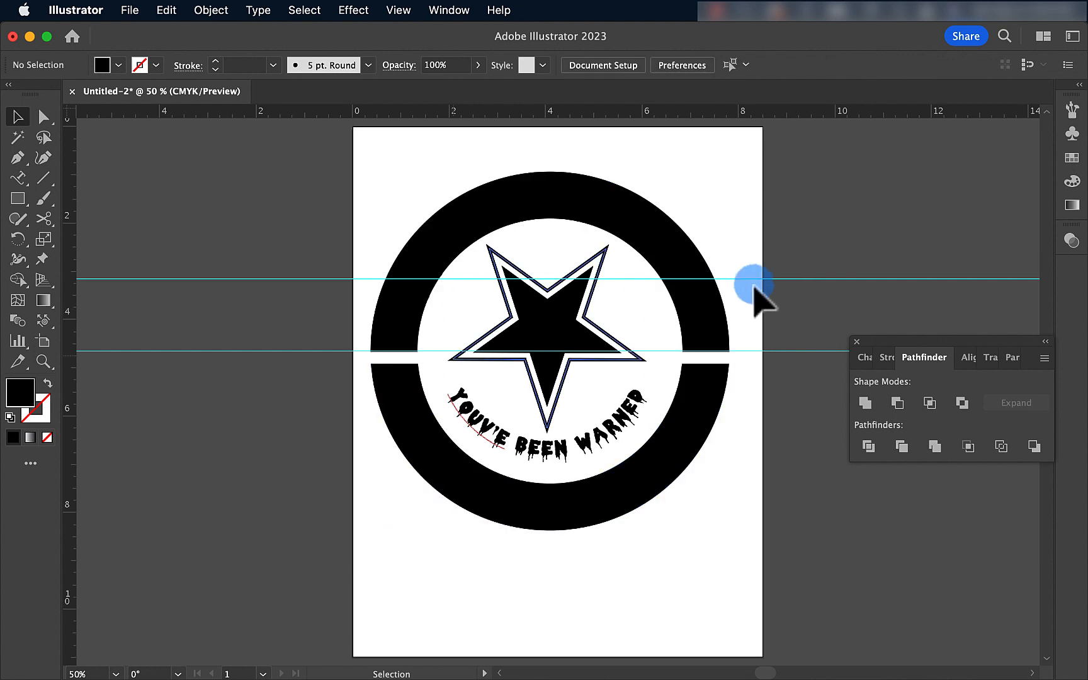
- Ungroup the split ring and delete its upper half covering REDD'S MEAN SAUCE
{"action": "left_click", "coordinate": [691, 302]}
{"action": "right_click", "coordinate": [697, 311]}
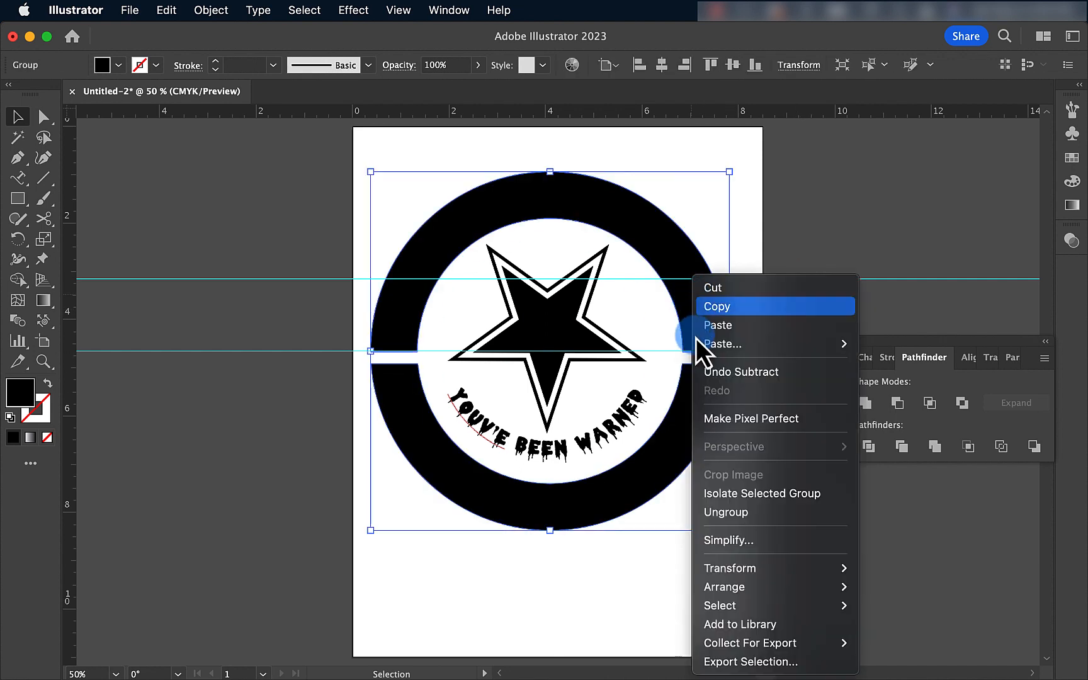
{"action": "left_click", "coordinate": [713, 511]}
{"action": "left_click", "coordinate": [770, 264]}
{"action": "left_click", "coordinate": [693, 268]}
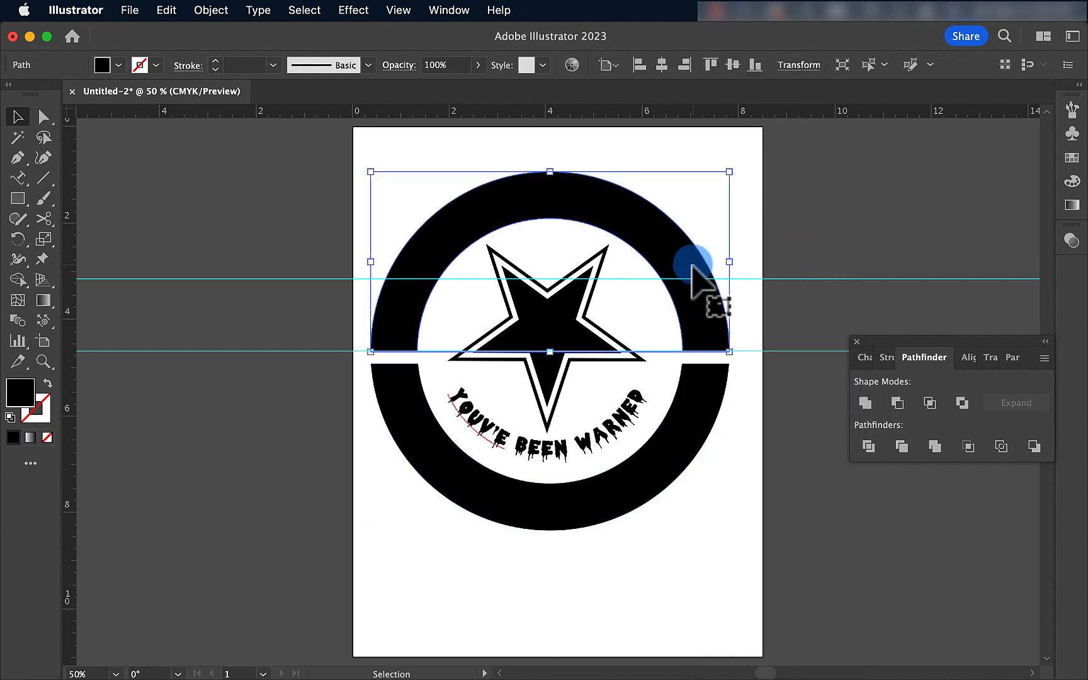
{"action": "key", "text": "Delete"}
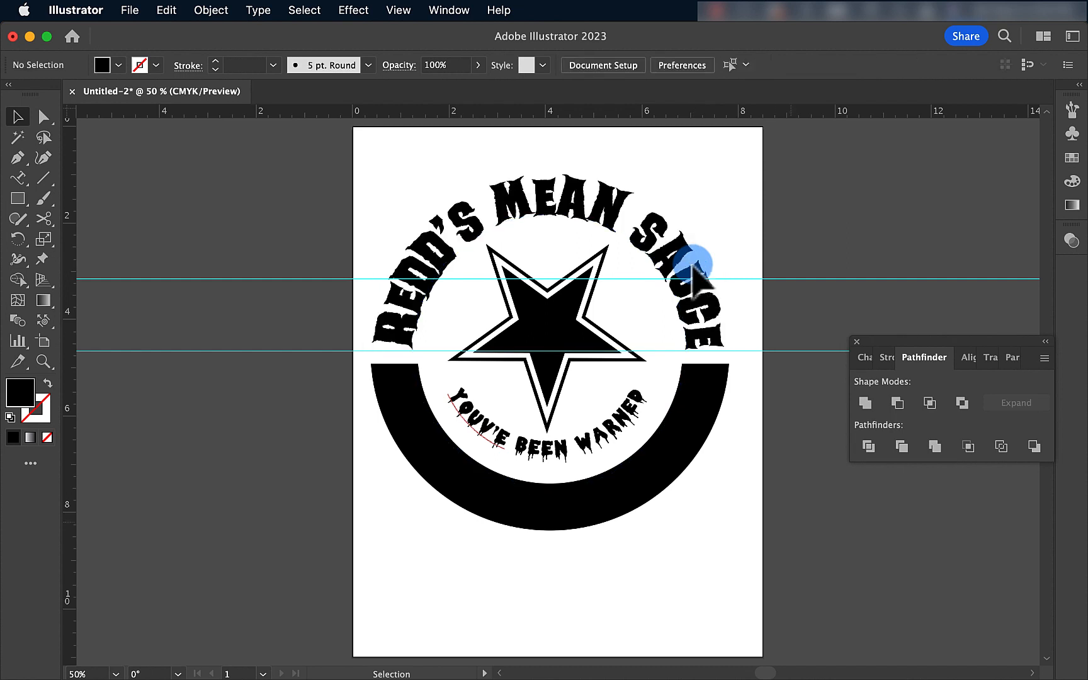
- Duplicate the REDD'S MEAN SAUCE type in place and flip the copy's text around its circle to the lower half
{"action": "left_click", "coordinate": [531, 499]}
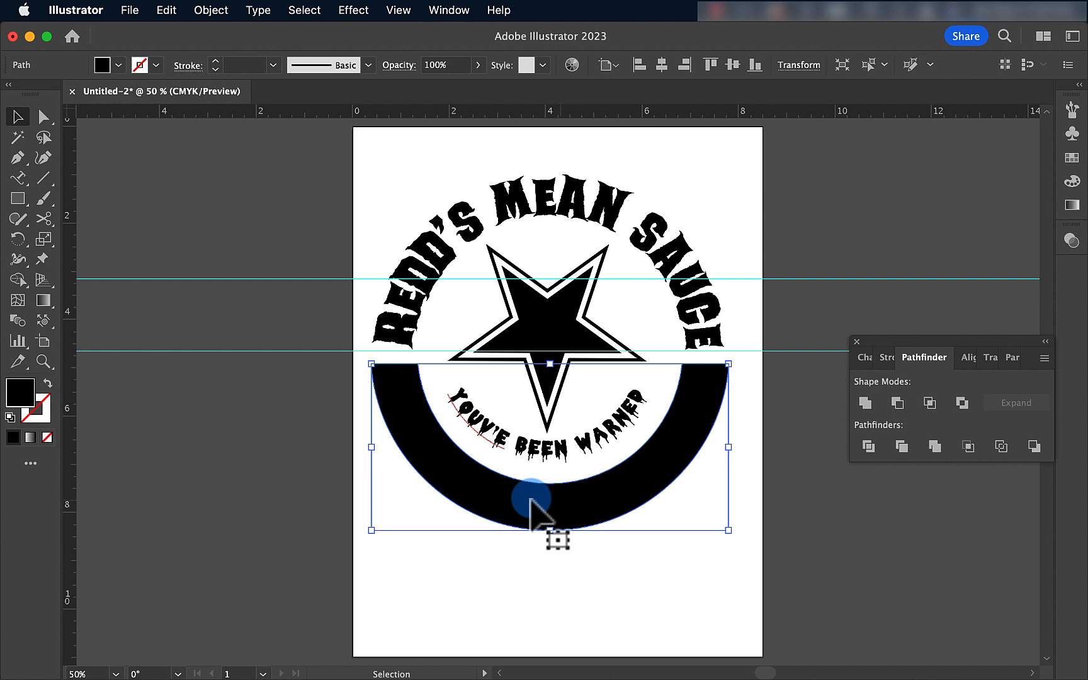
{"action": "left_click", "coordinate": [553, 573]}
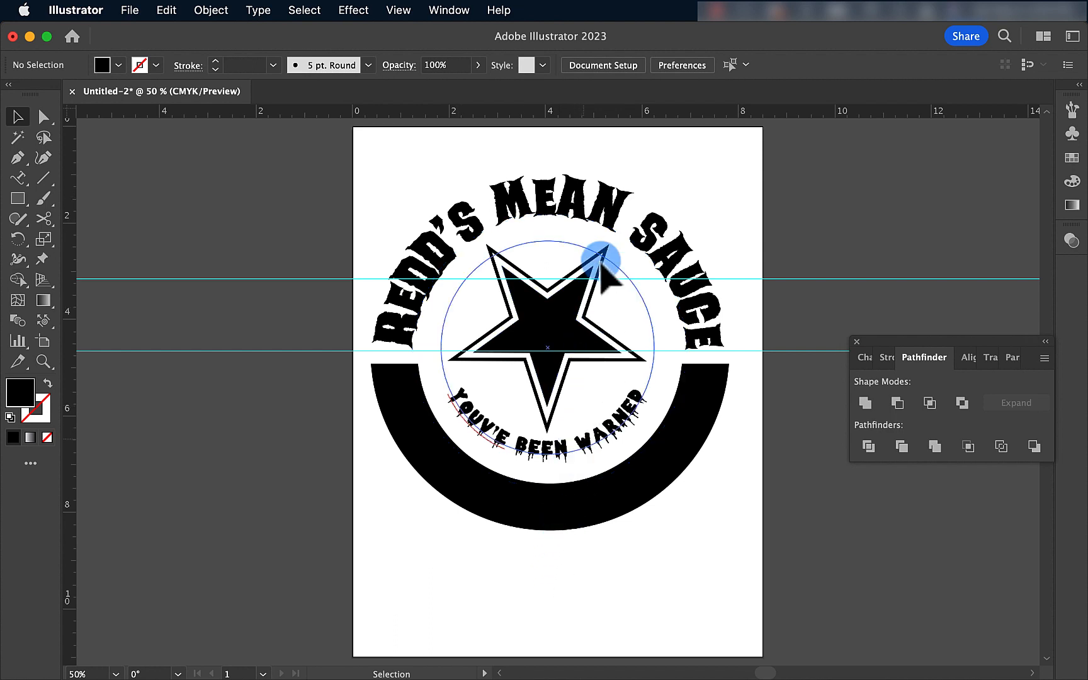
{"action": "left_click", "coordinate": [606, 218]}
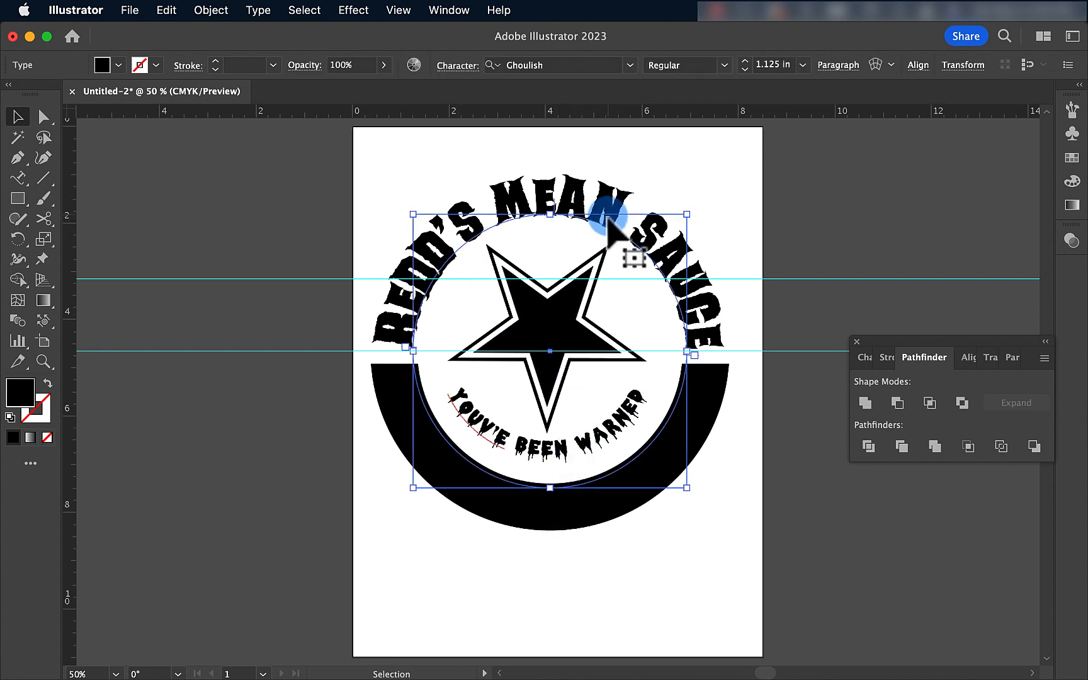
{"action": "key", "text": "super+c"}
{"action": "key", "text": "super+f"}
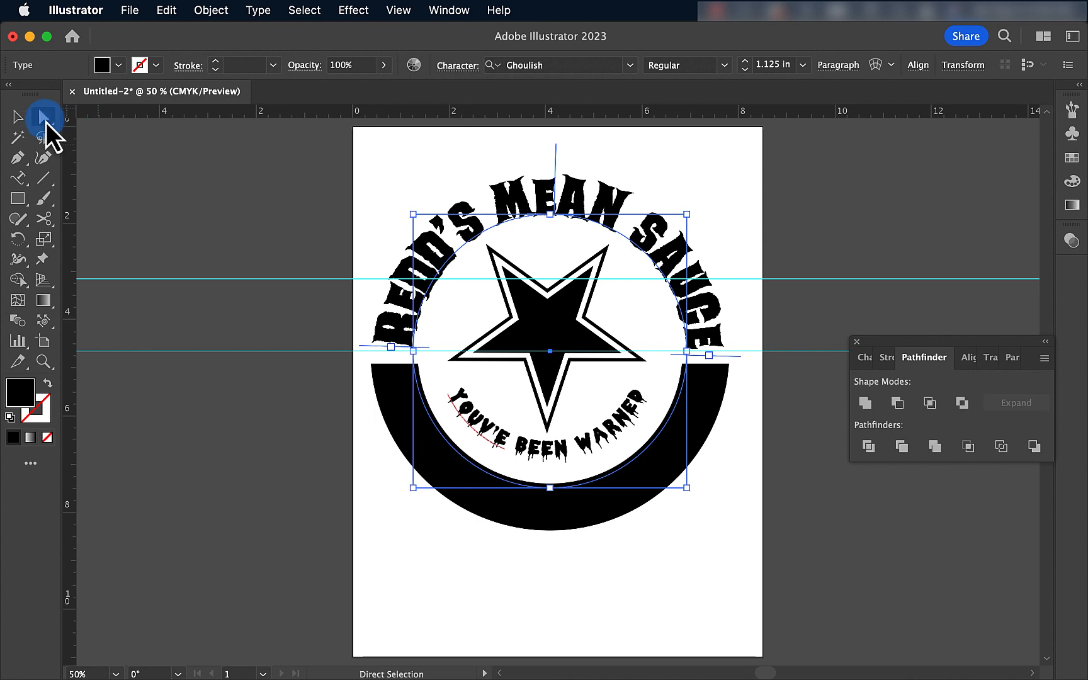
{"action": "left_click", "coordinate": [44, 117]}
{"action": "left_click", "coordinate": [549, 214]}
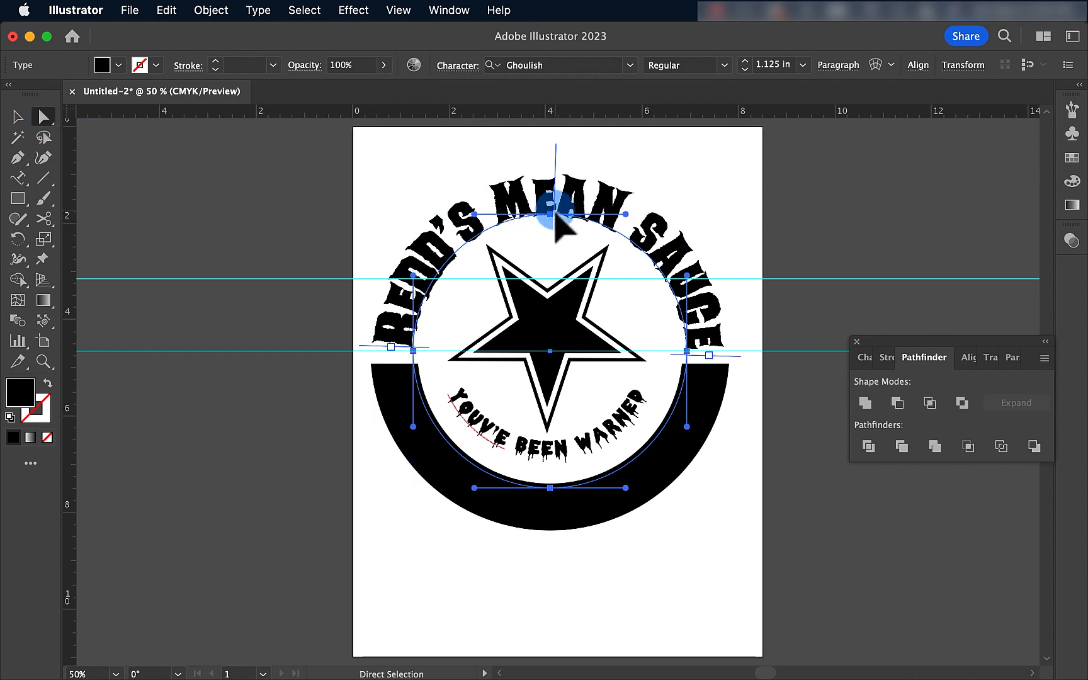
{"action": "left_click_drag", "start_coordinate": [554, 214], "coordinate": [546, 496]}
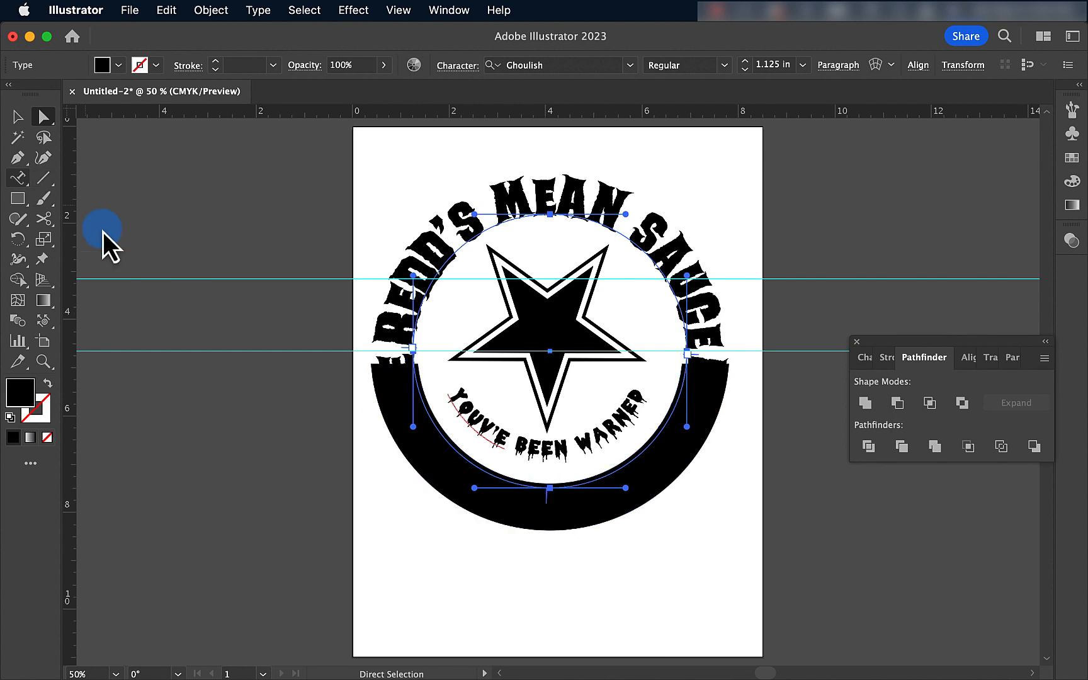
- Set the copied text's Type on a Path options to Flip with Align to Path at Ascender, with the preview on
{"action": "double_click", "coordinate": [19, 179]}
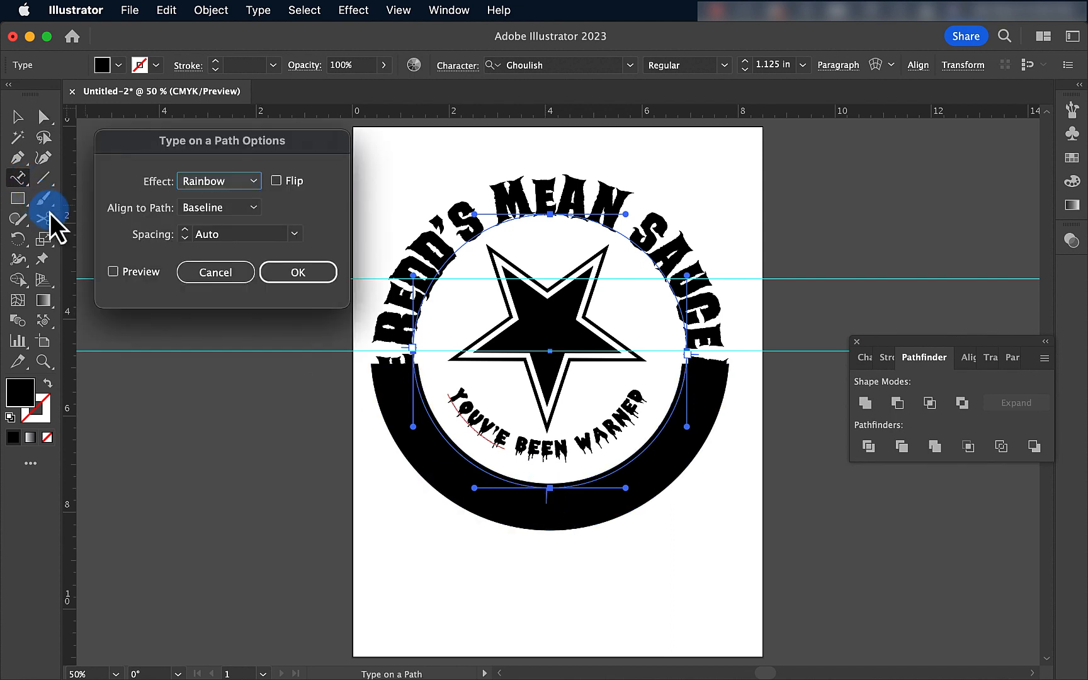
{"action": "left_click", "coordinate": [111, 274]}
{"action": "left_click", "coordinate": [275, 181]}
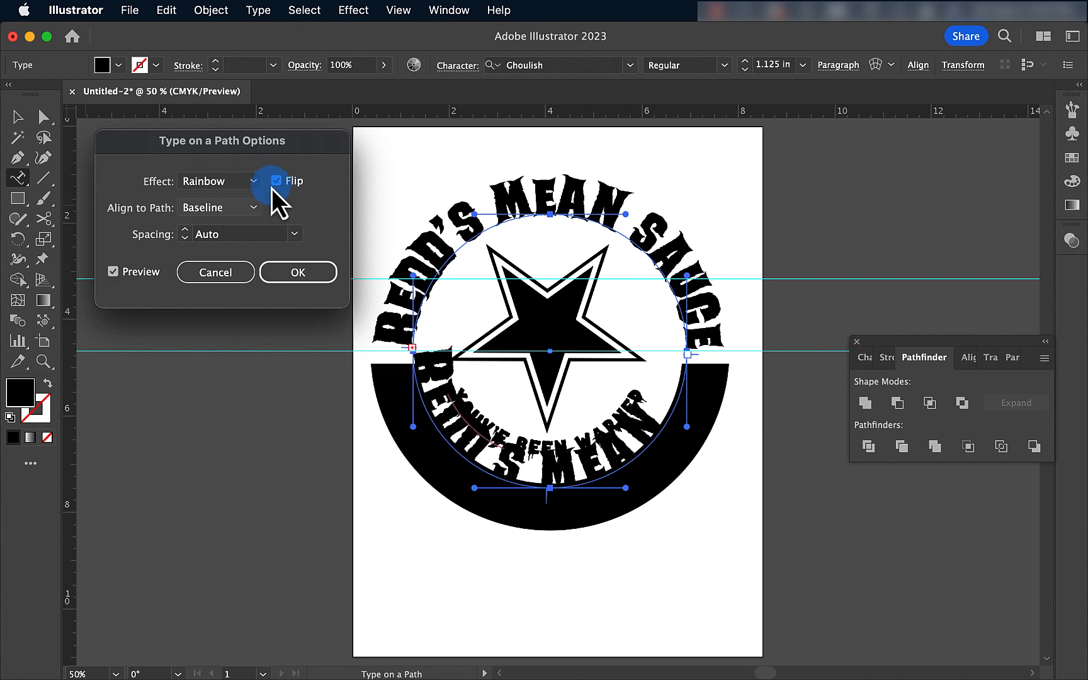
{"action": "left_click", "coordinate": [254, 211]}
{"action": "left_click", "coordinate": [253, 224]}
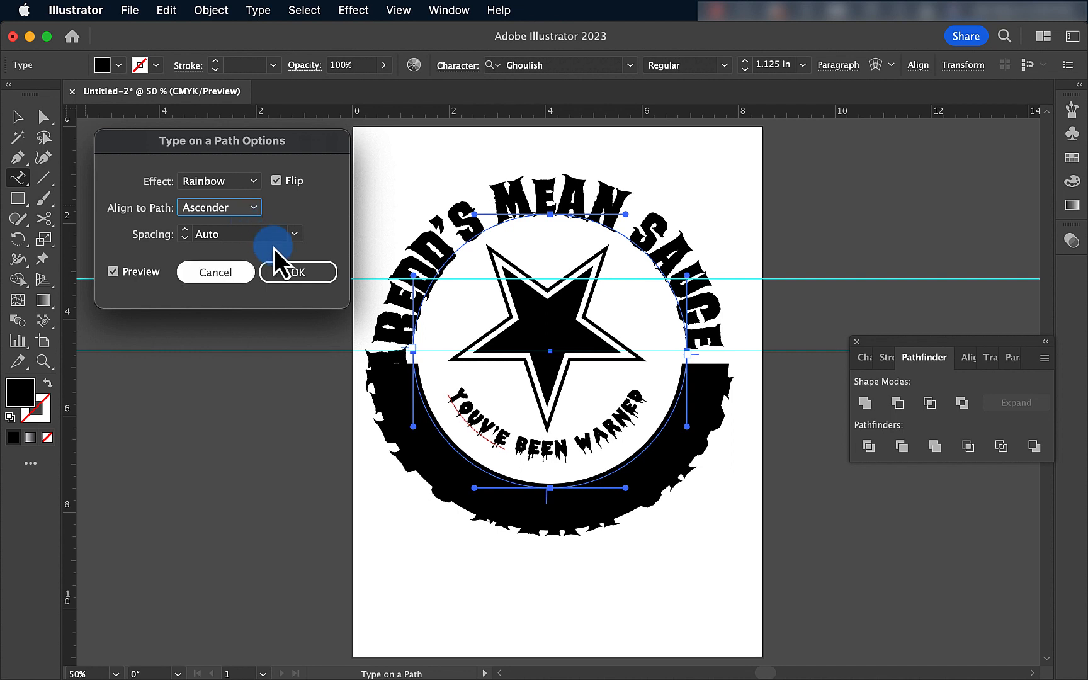
{"action": "left_click", "coordinate": [298, 273]}
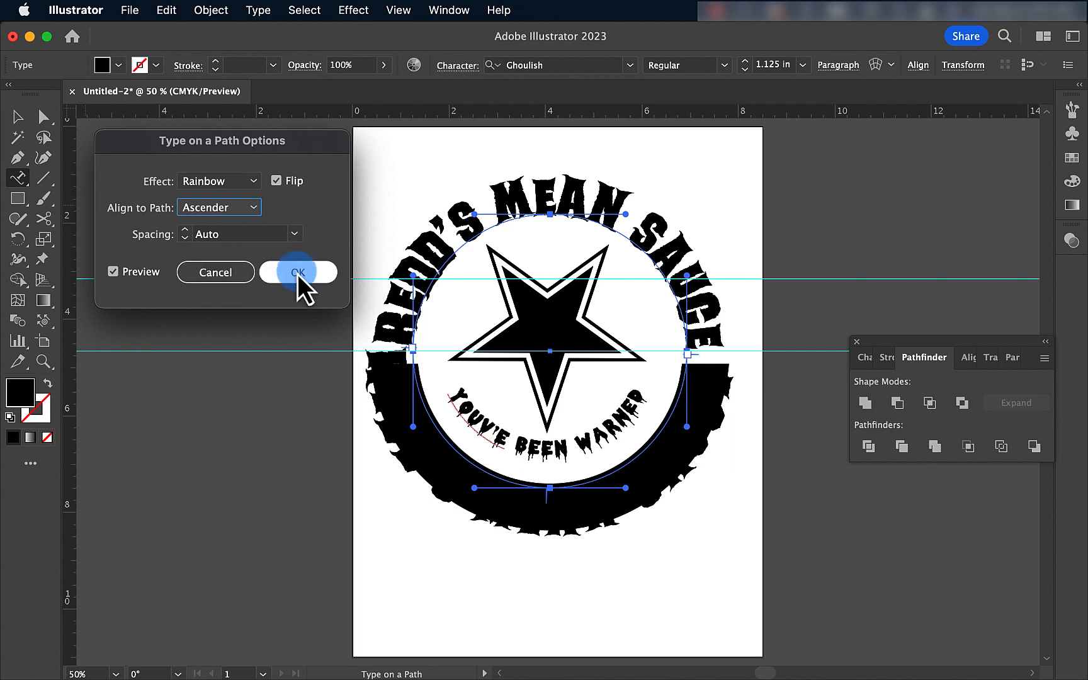
{"action": "left_click", "coordinate": [298, 274]}
- In outline view, replace the lower copy of REDD'S MEAN SAUCE with TRIPLE THREAT HOT and select it as an object
{"action": "key", "text": "super+y"}
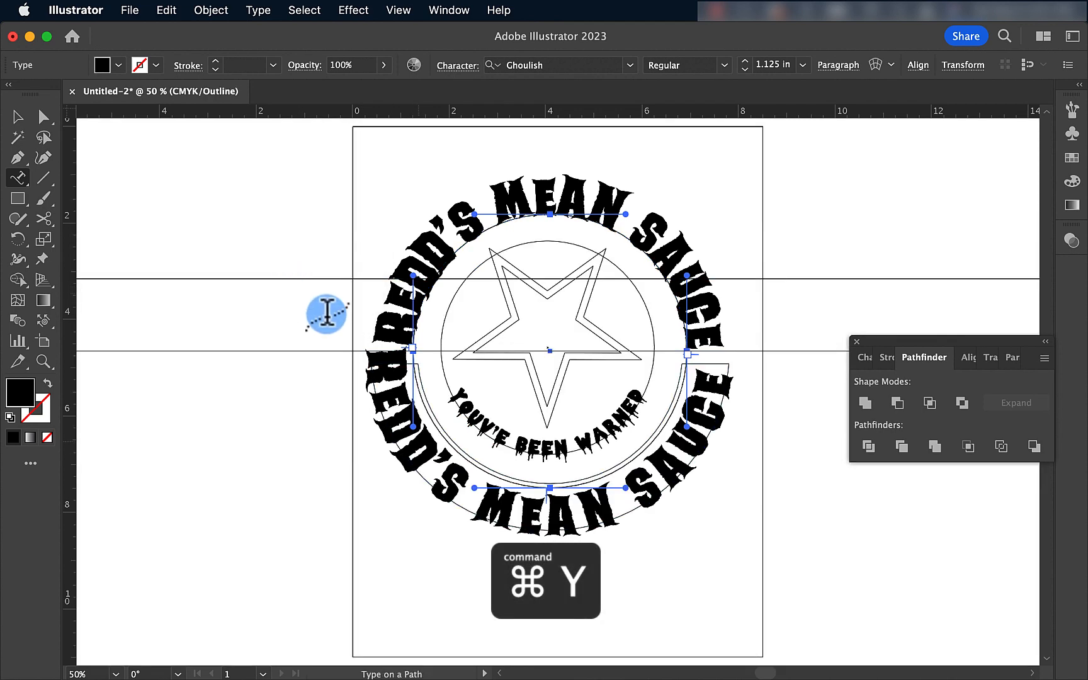
{"action": "triple_click", "coordinate": [444, 482]}
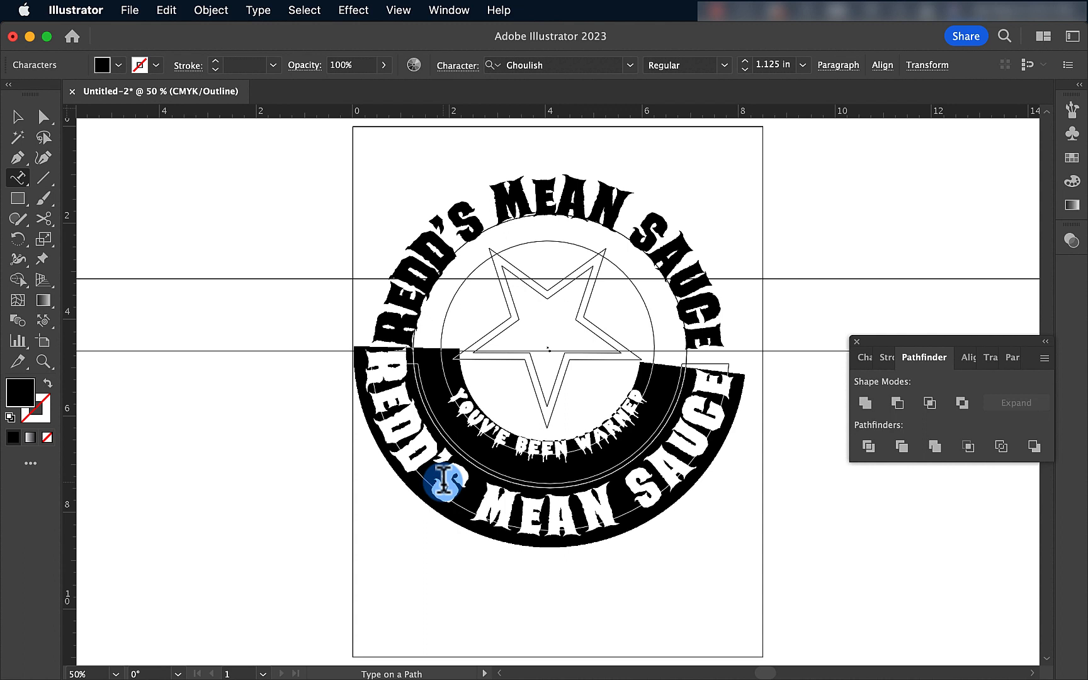
{"action": "type", "text": "TRI"}
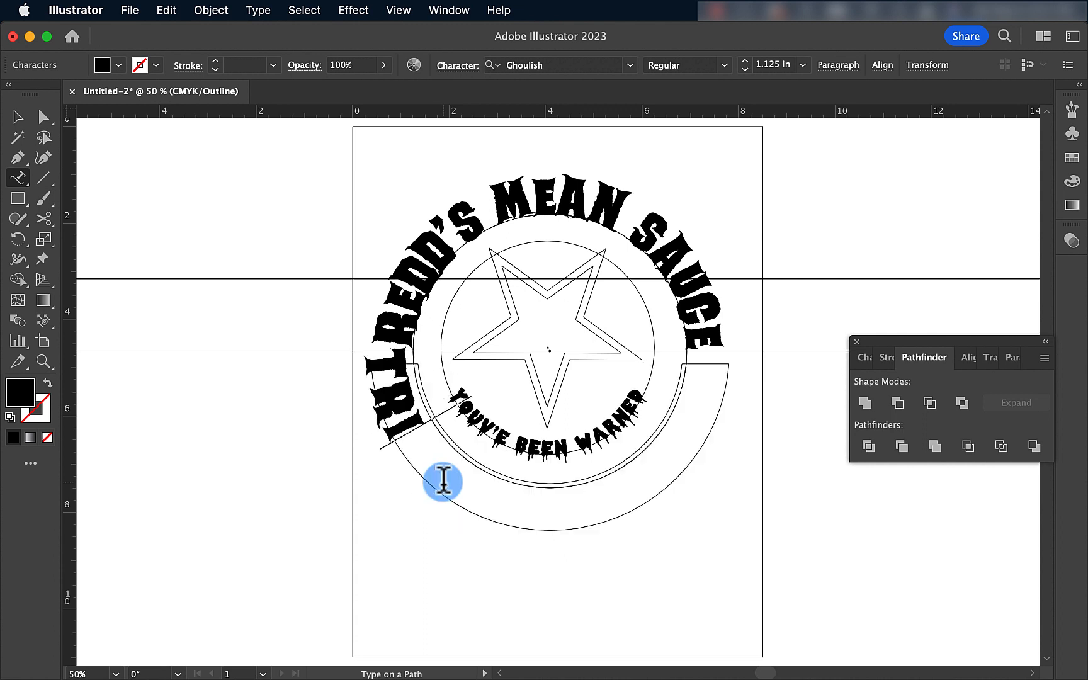
{"action": "type", "text": "PLE TH"}
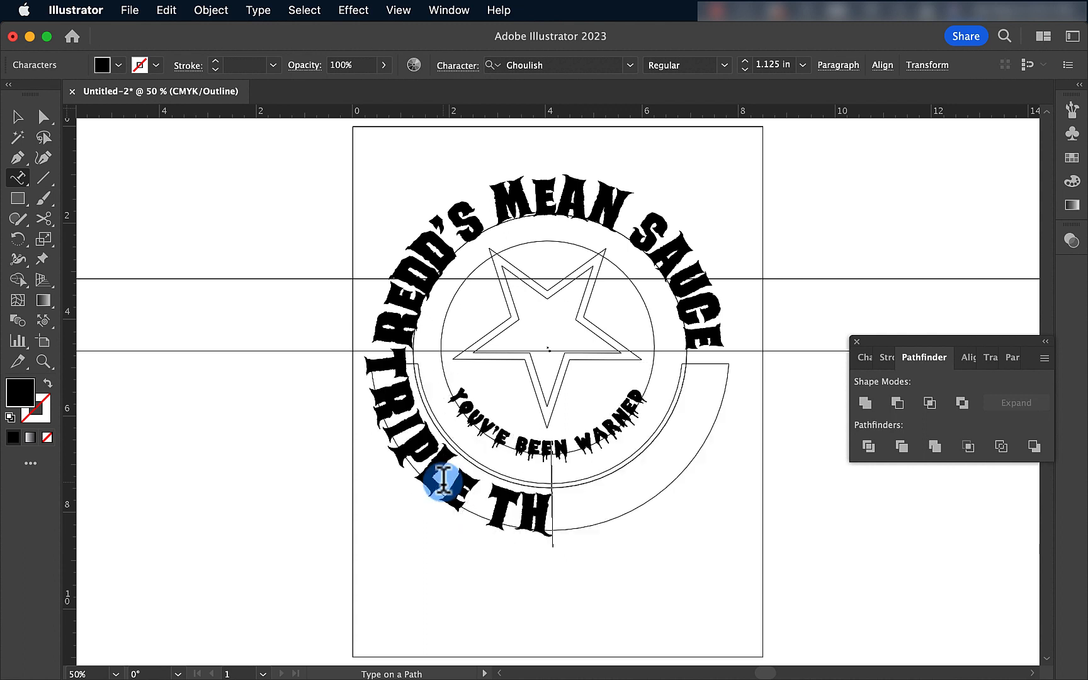
{"action": "type", "text": "REAT"}
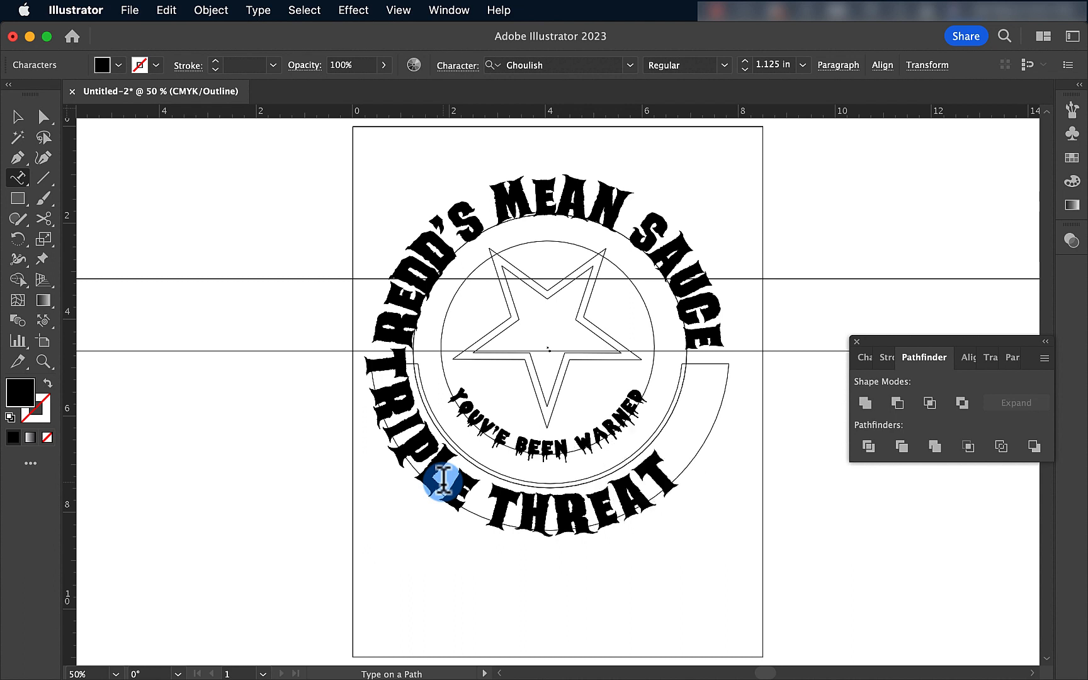
{"action": "type", "text": " HOT"}
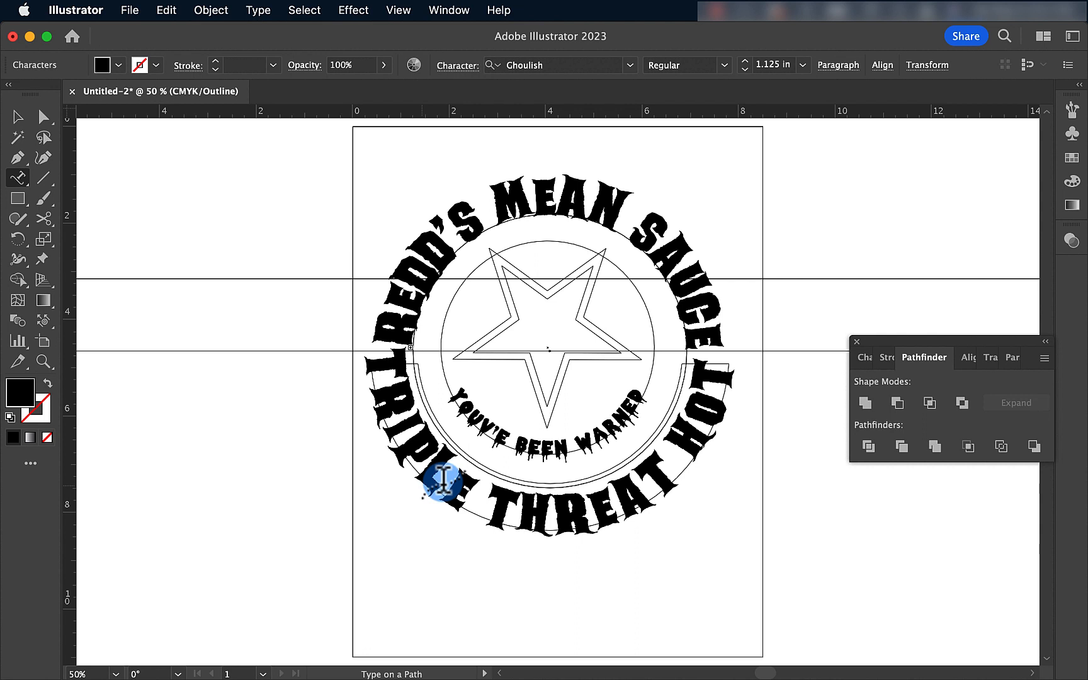
{"action": "left_click", "coordinate": [443, 480]}
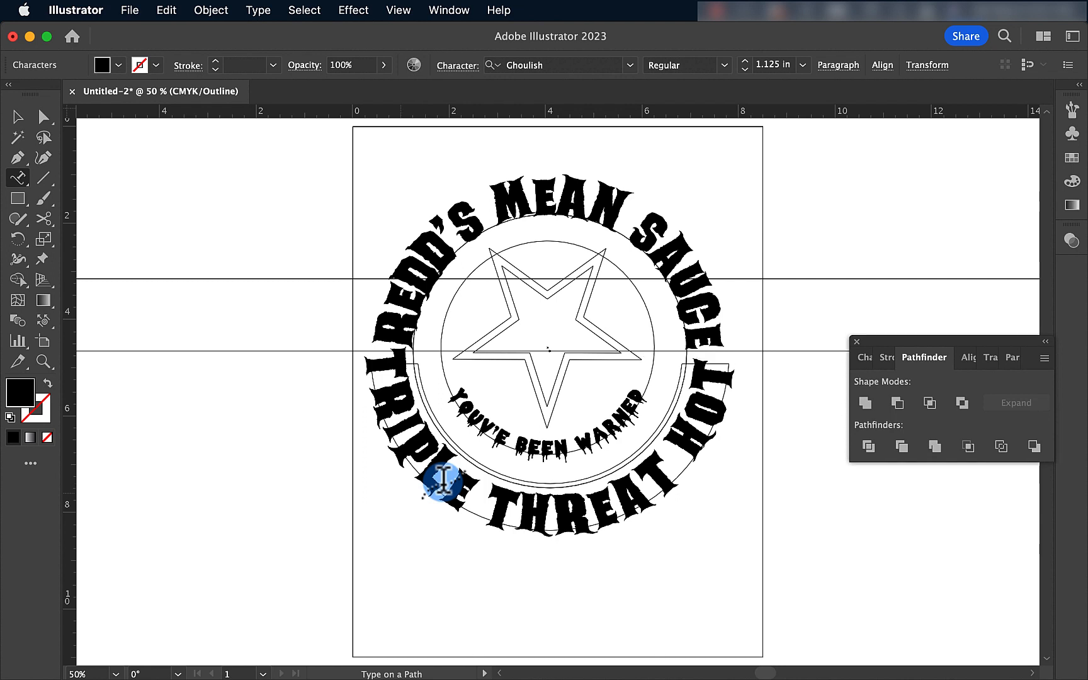
{"action": "left_click", "coordinate": [18, 118]}
{"action": "left_click", "coordinate": [184, 235]}
{"action": "left_click", "coordinate": [537, 515]}
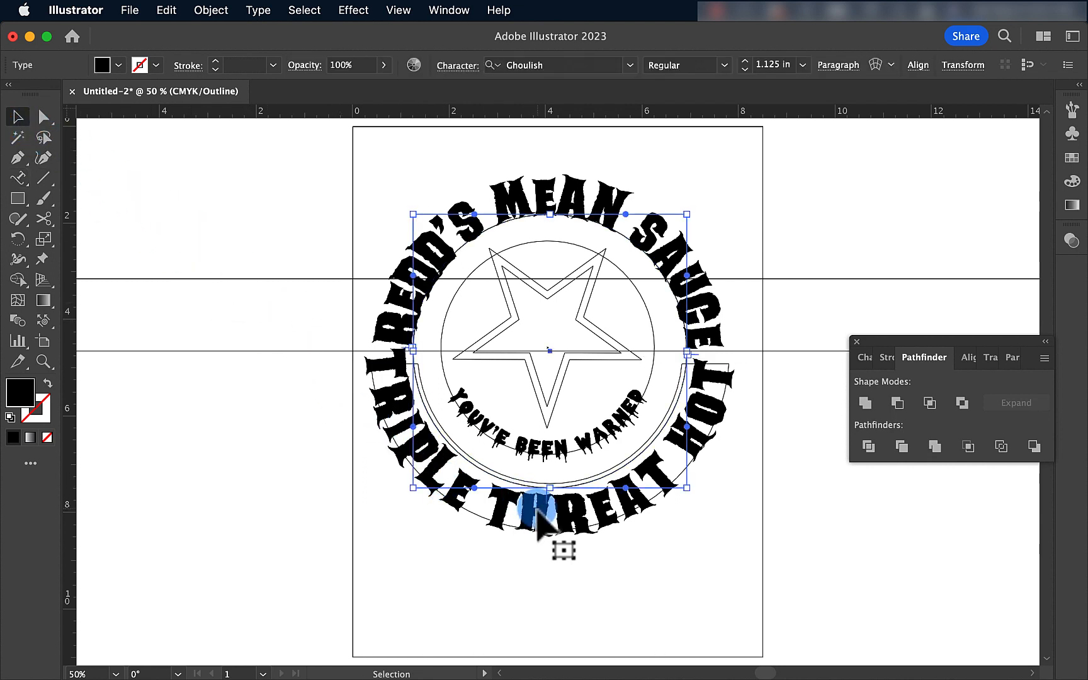
- Return to preview view and undo the placeholder text accidentally placed inside the lower half ring
{"action": "double_click", "coordinate": [379, 363]}
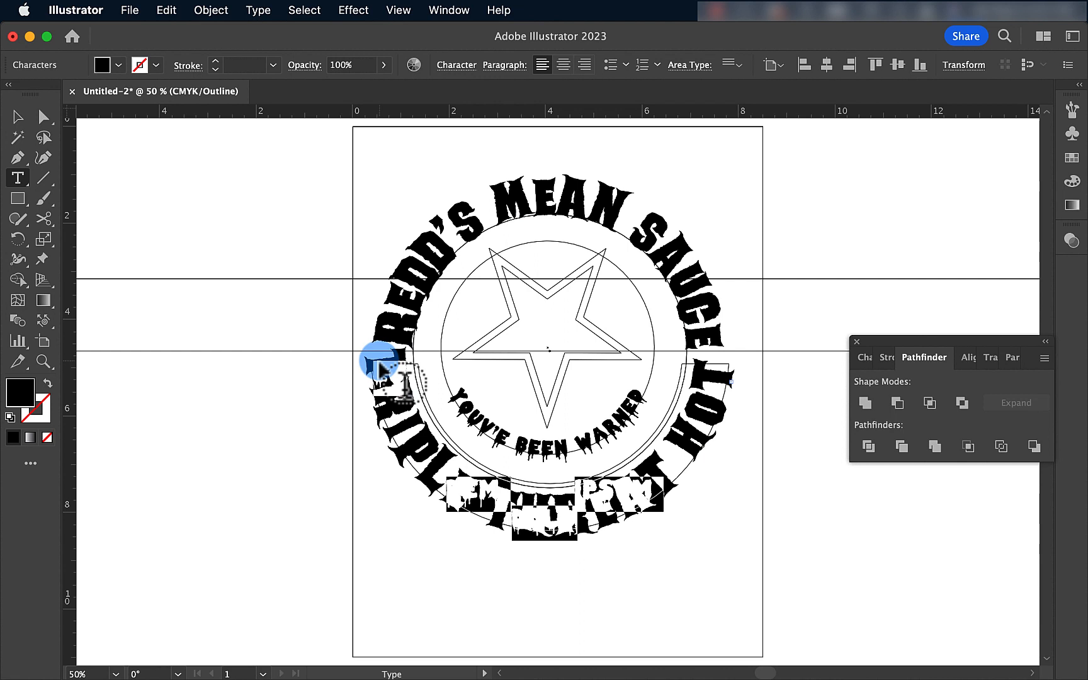
{"action": "key", "text": "super+y"}
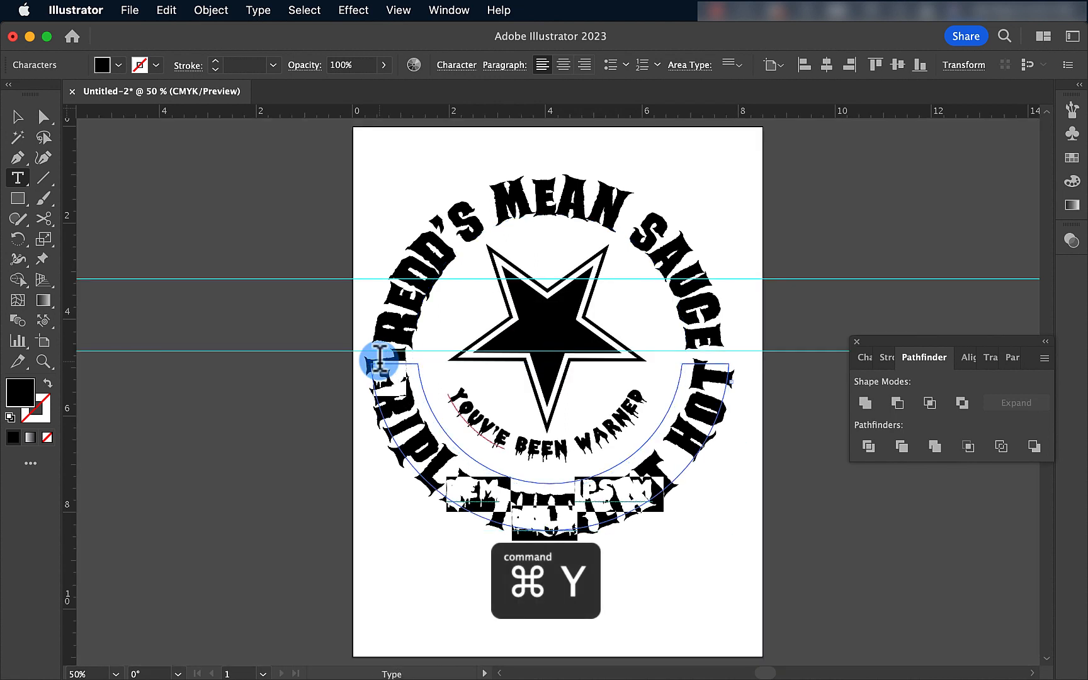
{"action": "left_click", "coordinate": [17, 116]}
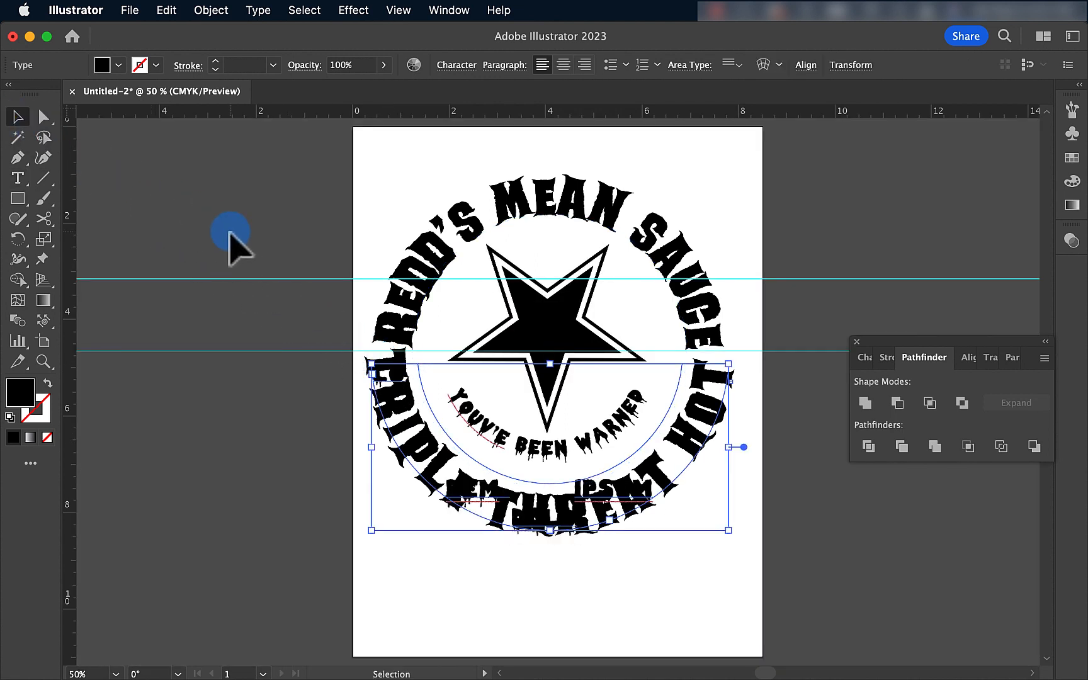
{"action": "left_click", "coordinate": [231, 235]}
{"action": "key", "text": "super+minus"}
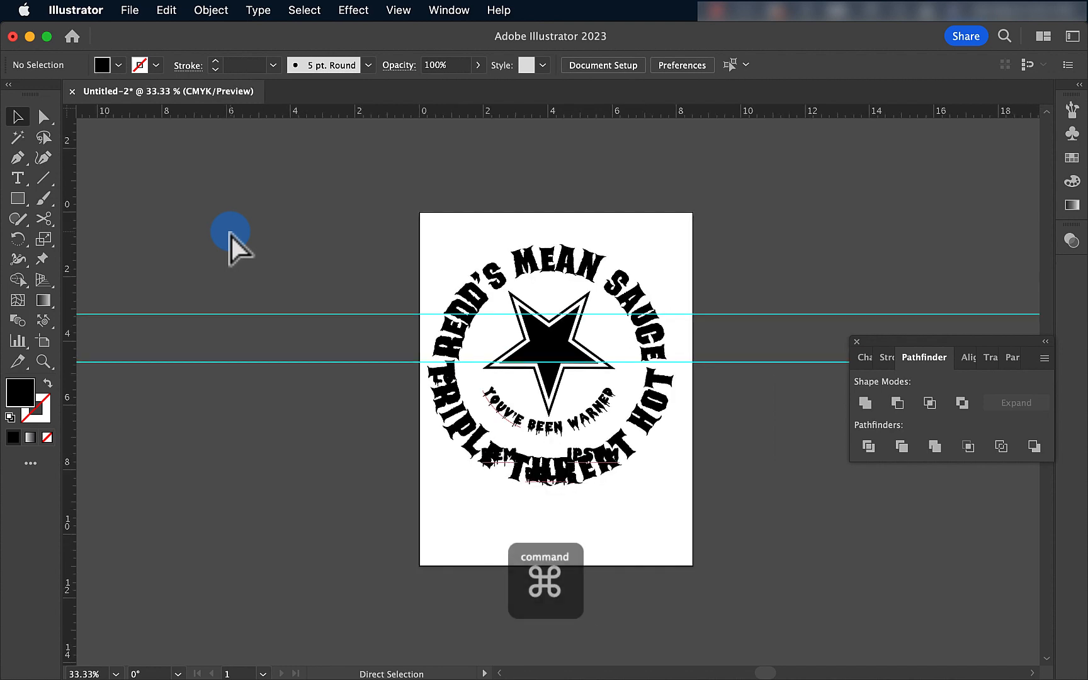
{"action": "key", "text": "super+equal"}
{"action": "key", "text": "super+z"}
{"action": "key", "text": "super+z"}
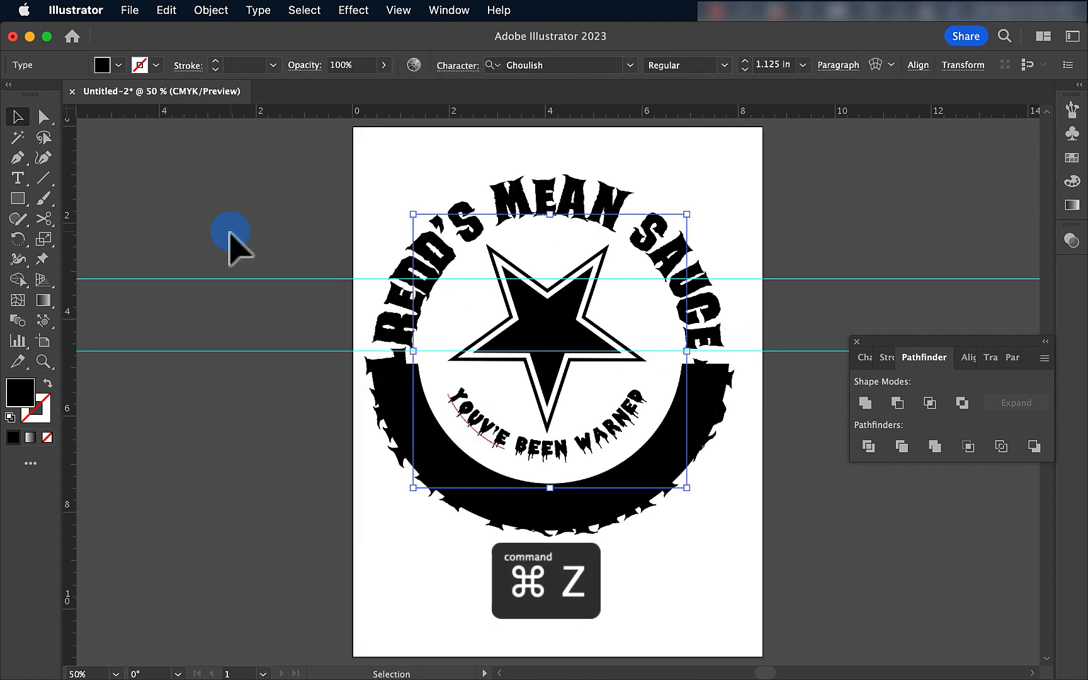
- Swap the lower half ring's fill and stroke to give it a black outline without a fill, and deselect it
{"action": "left_click", "coordinate": [278, 346]}
{"action": "left_click", "coordinate": [413, 448]}
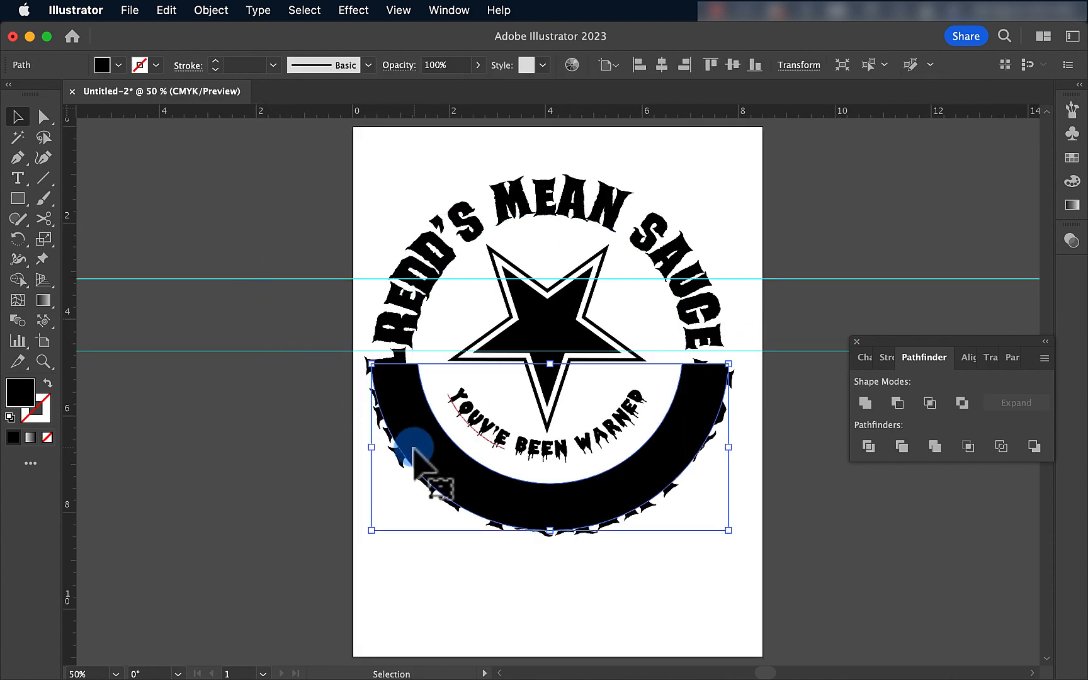
{"action": "left_click", "coordinate": [47, 383]}
{"action": "left_click", "coordinate": [212, 427]}
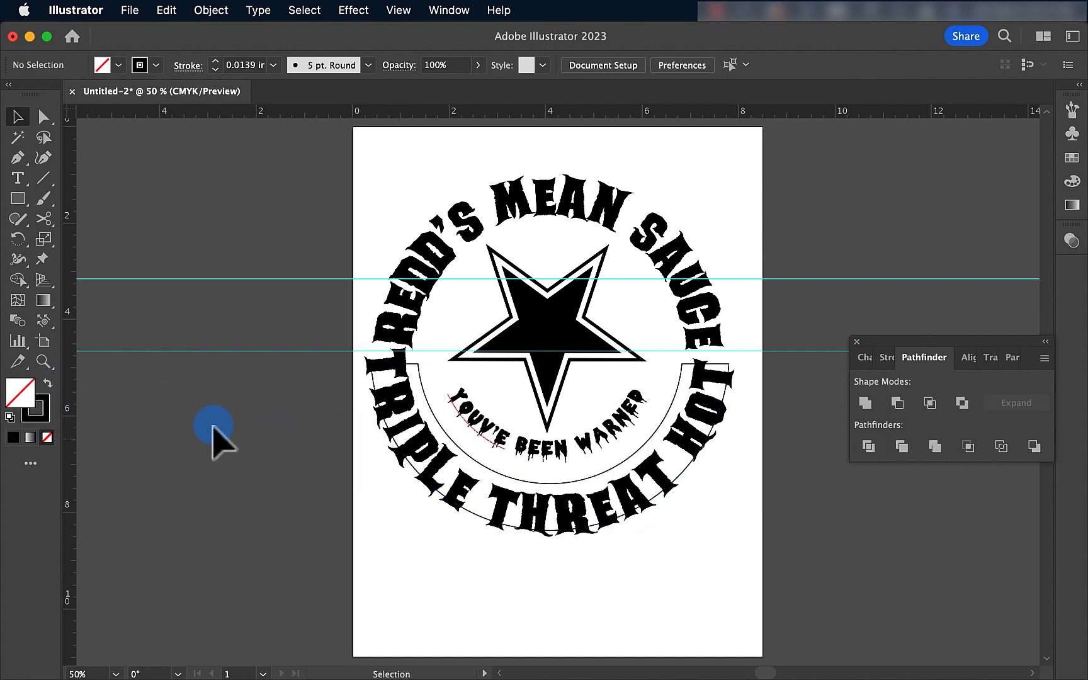
- Select all of the TRIPLE THREAT HOT text and reduce its font size to 0.75 in
{"action": "left_click", "coordinate": [396, 410]}
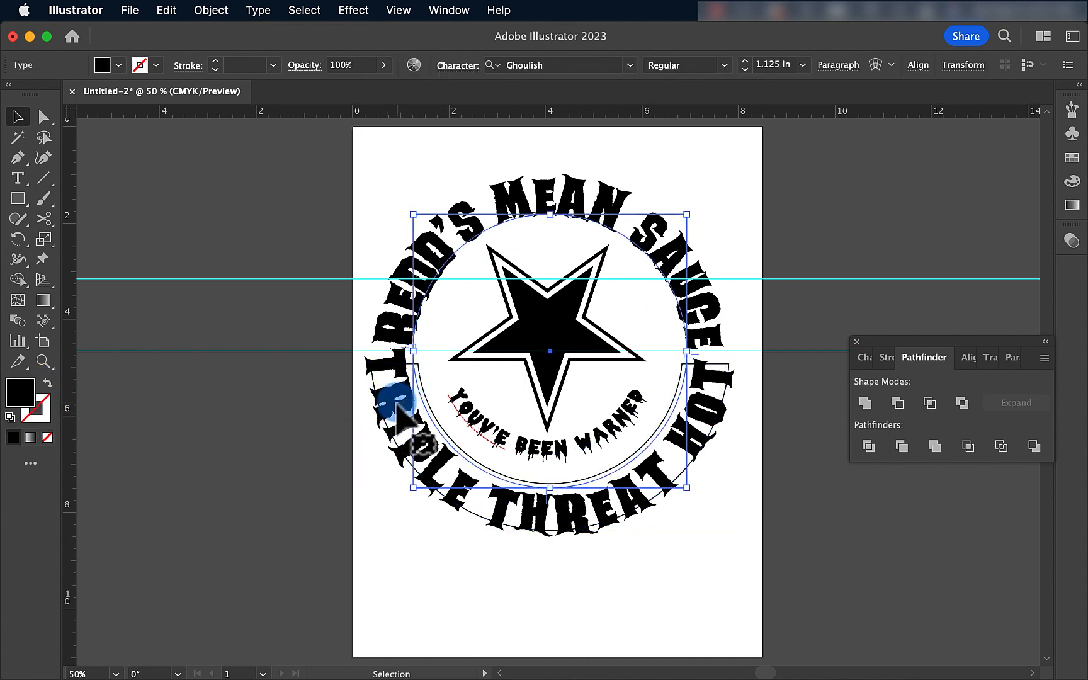
{"action": "double_click", "coordinate": [392, 406]}
{"action": "key", "text": "super+a"}
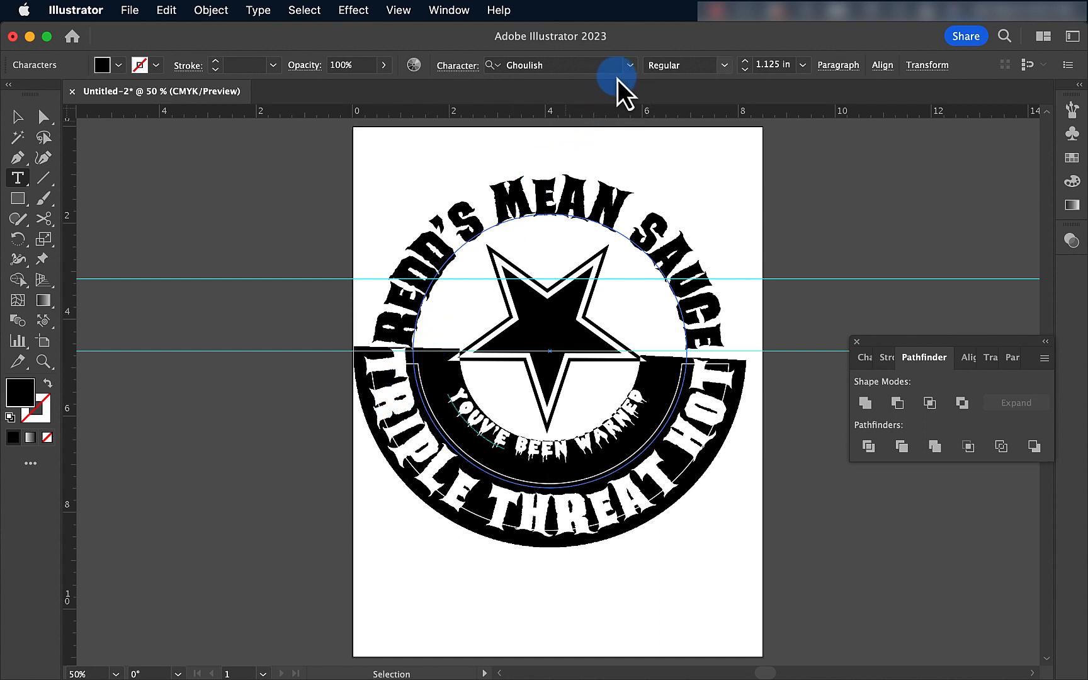
{"action": "left_click", "coordinate": [746, 72]}
{"action": "left_click", "coordinate": [746, 71]}
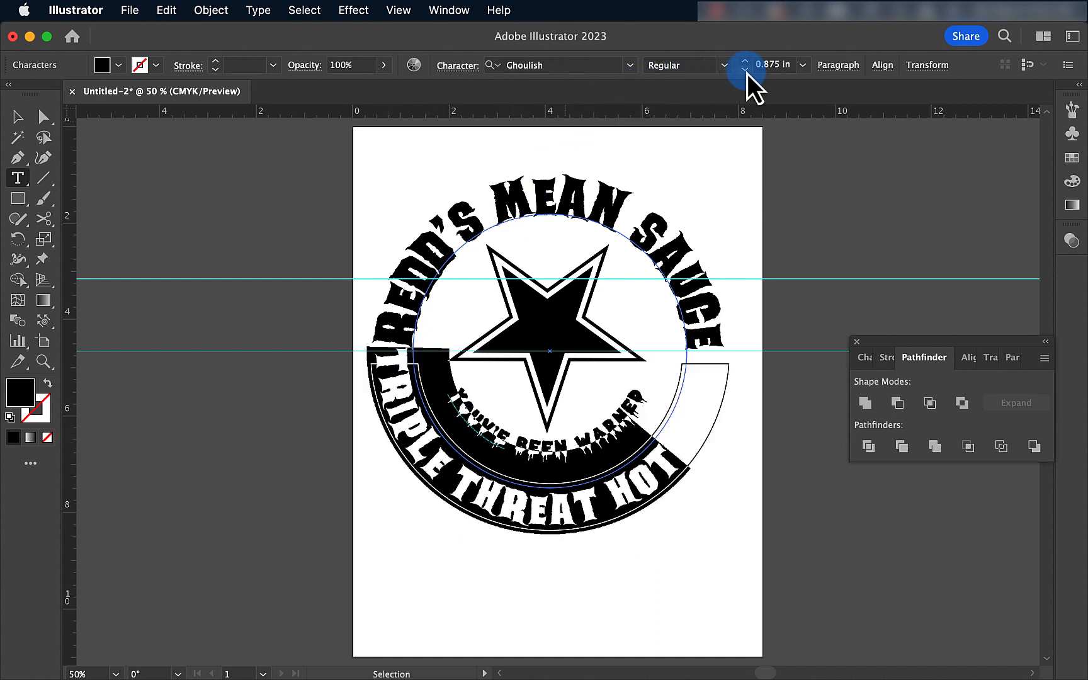
{"action": "left_click", "coordinate": [746, 72]}
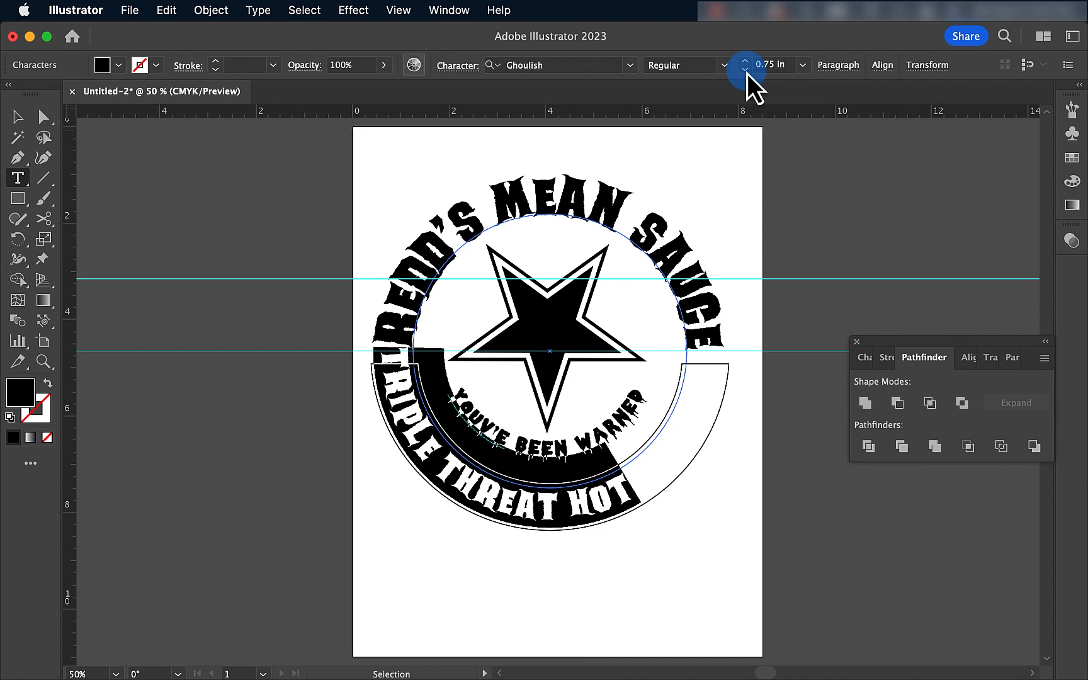
- Increase the tracking of the TRIPLE THREAT HOT text to 64 and close the character settings
{"action": "left_click", "coordinate": [475, 69]}
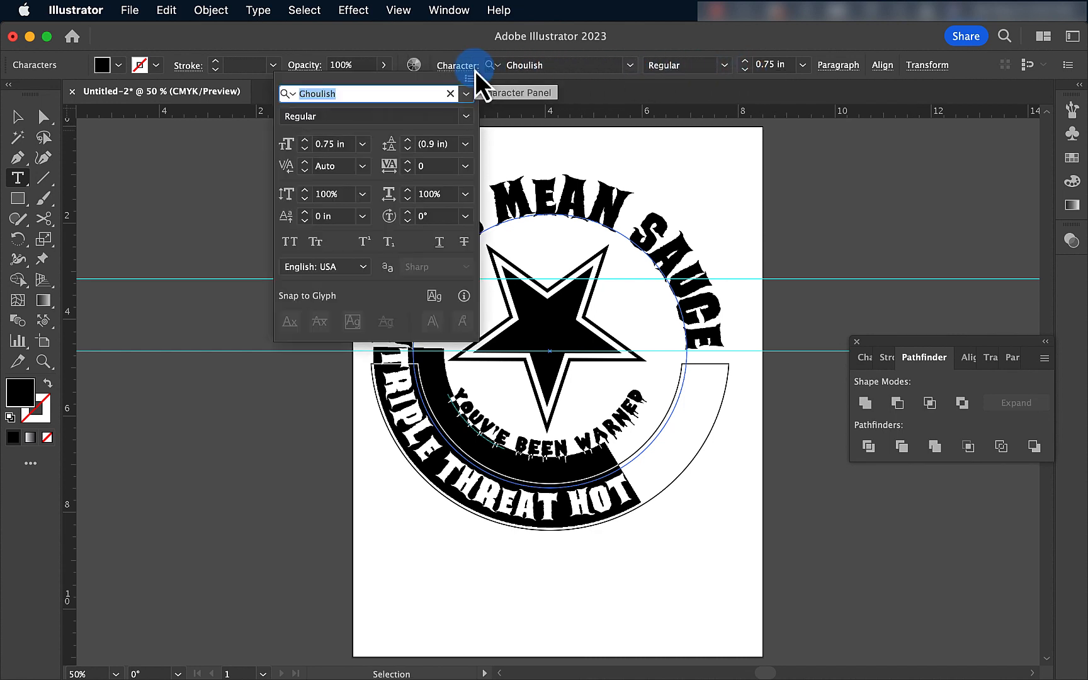
{"action": "left_click", "coordinate": [408, 162]}
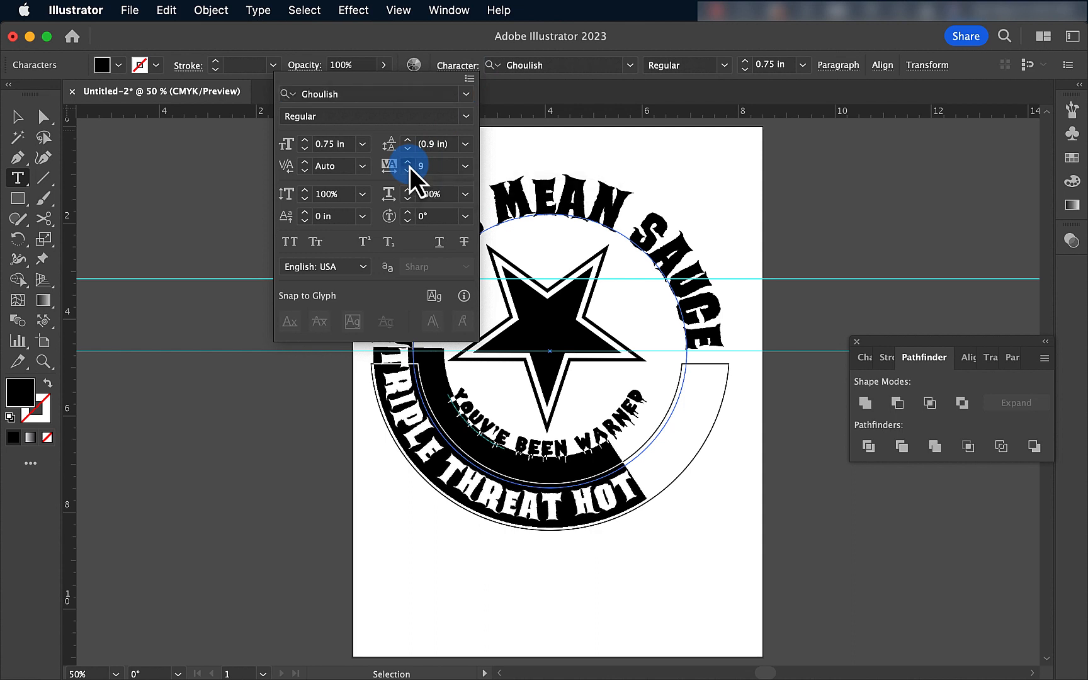
{"action": "left_click", "coordinate": [409, 162]}
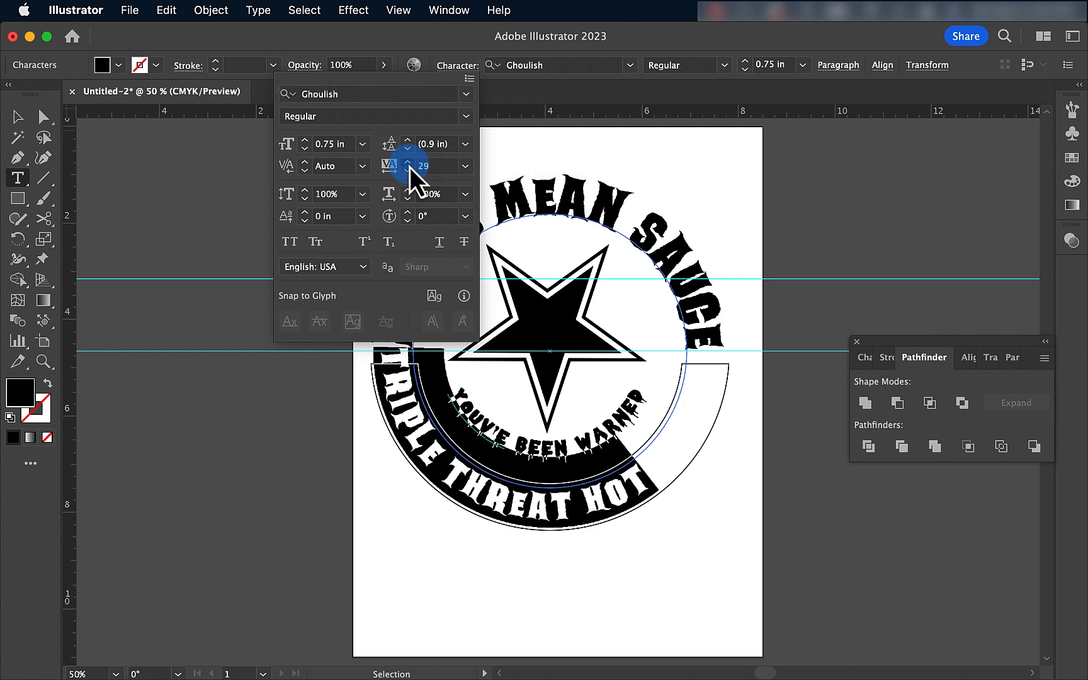
{"action": "left_click", "coordinate": [409, 163]}
{"action": "left_click", "coordinate": [409, 163]}
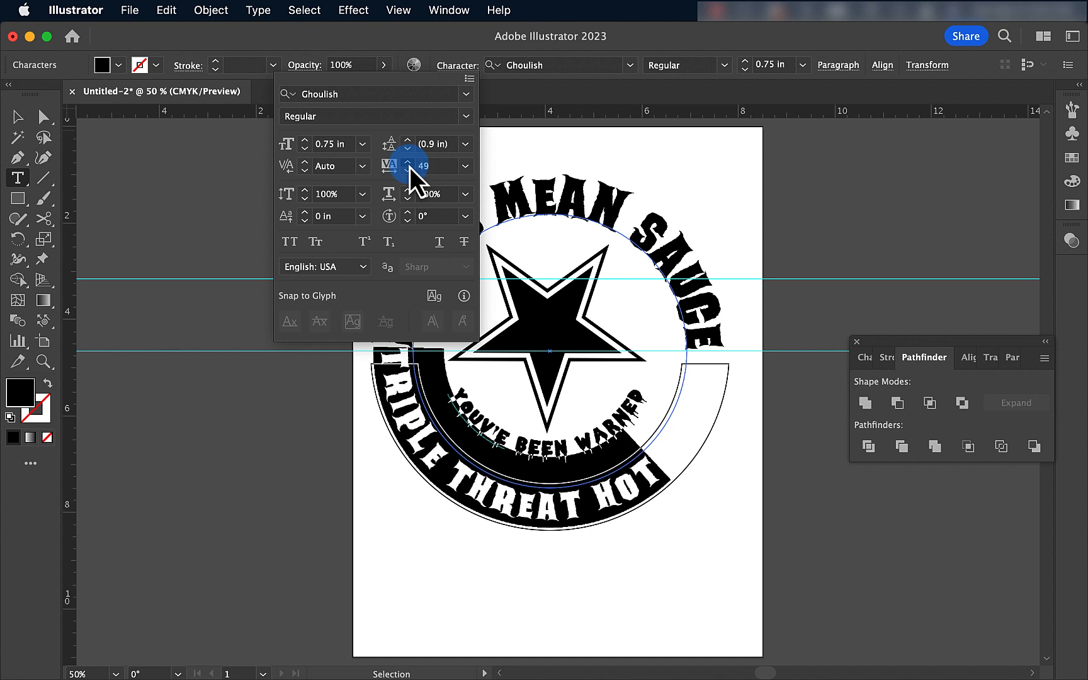
{"action": "left_click_drag", "start_coordinate": [410, 165], "coordinate": [409, 165]}
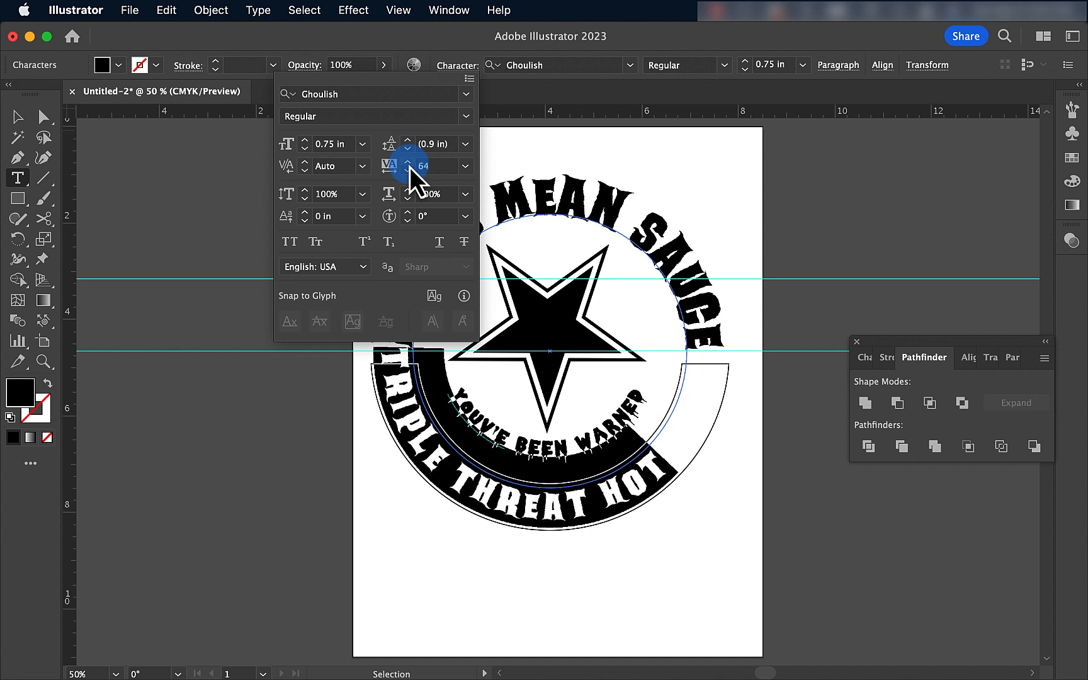
{"action": "left_click", "coordinate": [231, 187]}
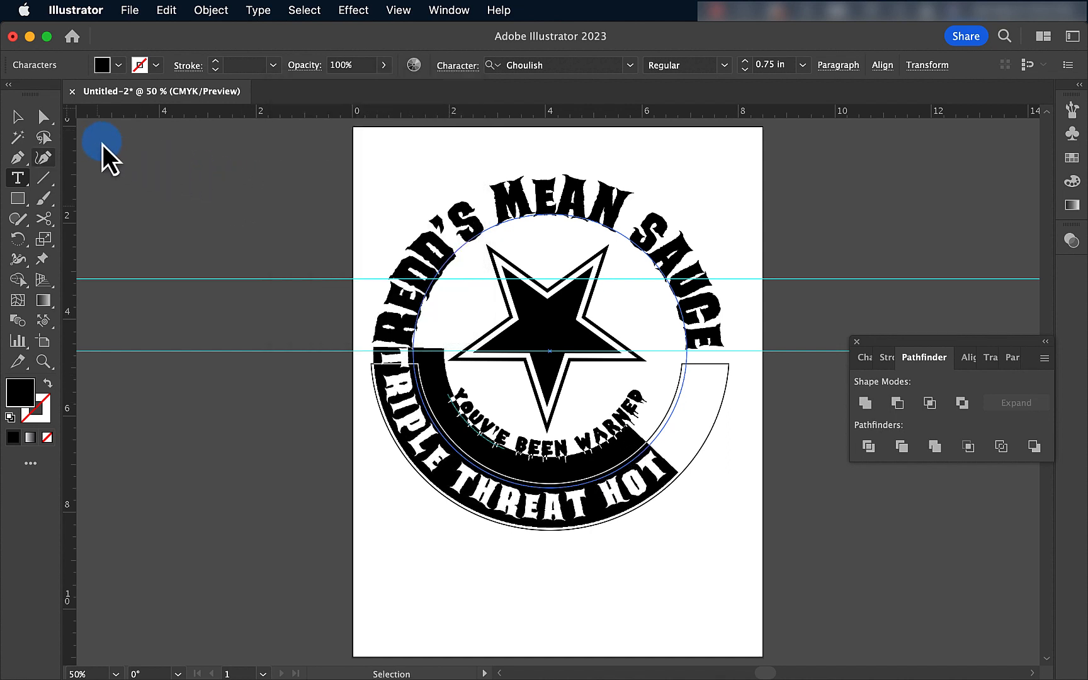
- Slide TRIPLE THREAT HOT along its path to centre it in the lower half ring, and place a horizontal guide level with its start
{"action": "left_click", "coordinate": [44, 120]}
{"action": "left_click", "coordinate": [546, 528]}
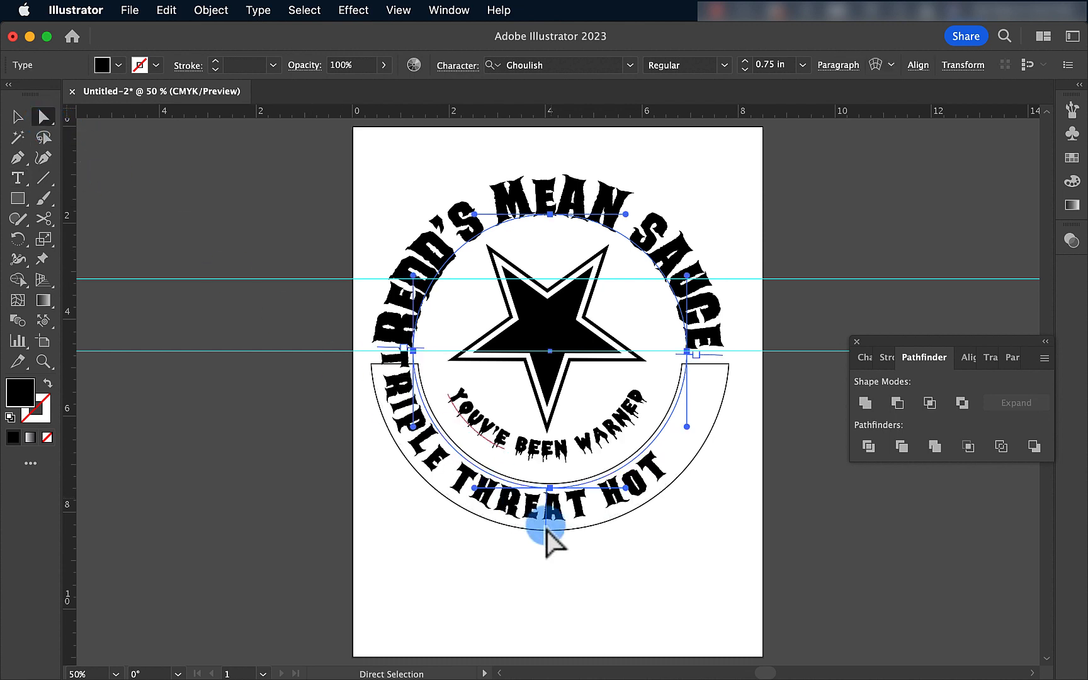
{"action": "left_click_drag", "start_coordinate": [549, 523], "coordinate": [612, 517]}
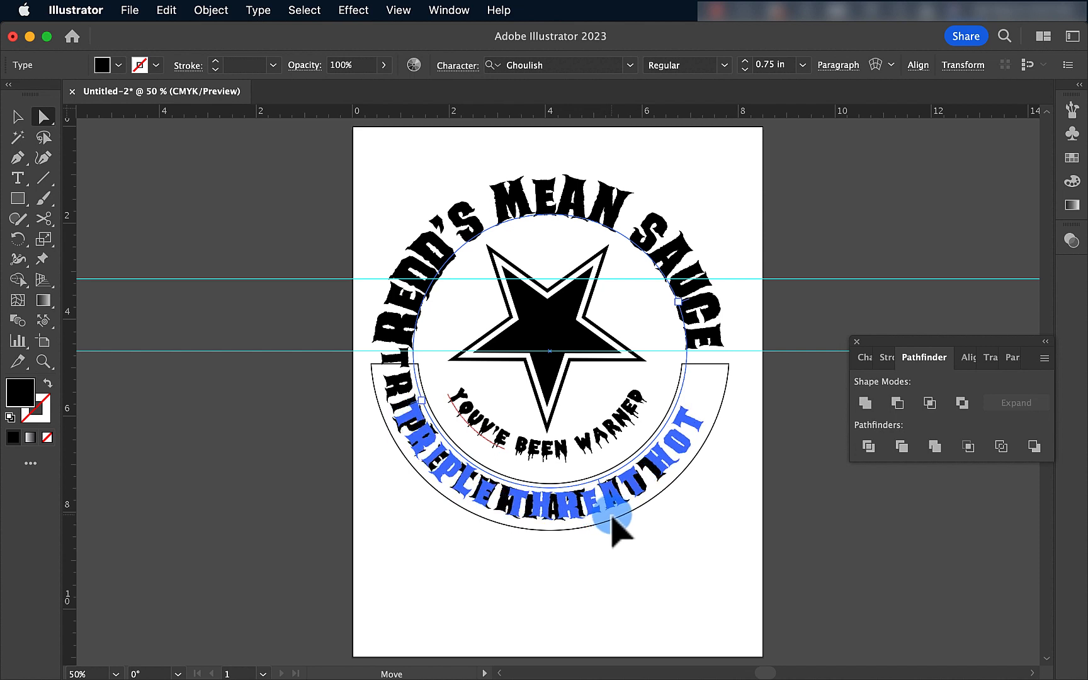
{"action": "left_click_drag", "start_coordinate": [612, 520], "coordinate": [616, 517]}
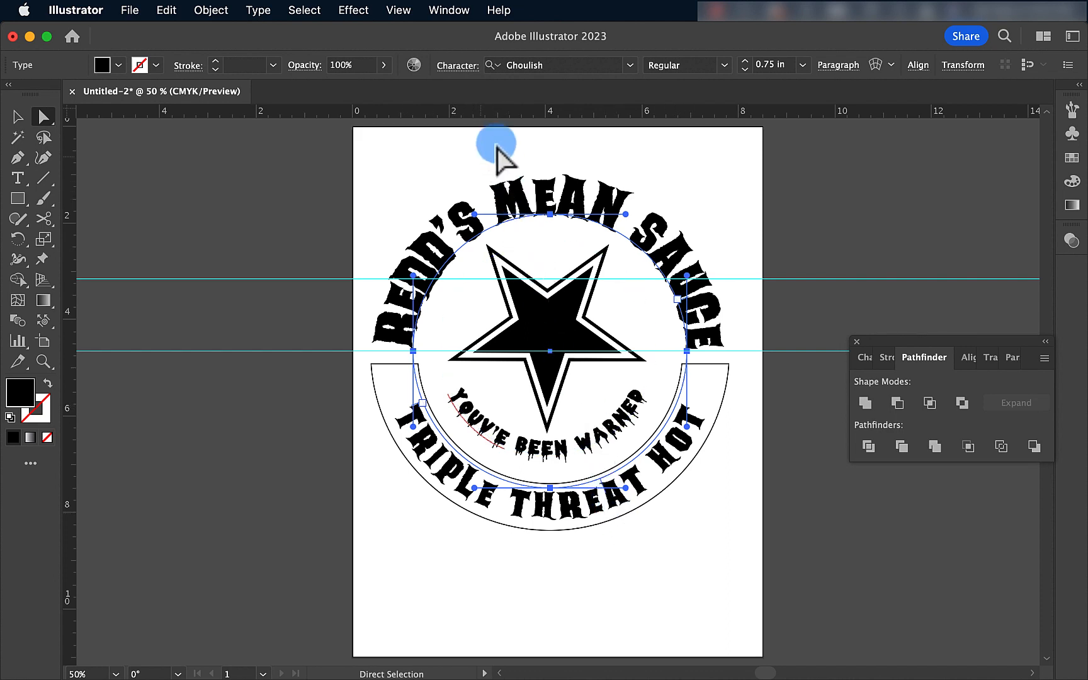
{"action": "left_click_drag", "start_coordinate": [486, 111], "coordinate": [427, 403]}
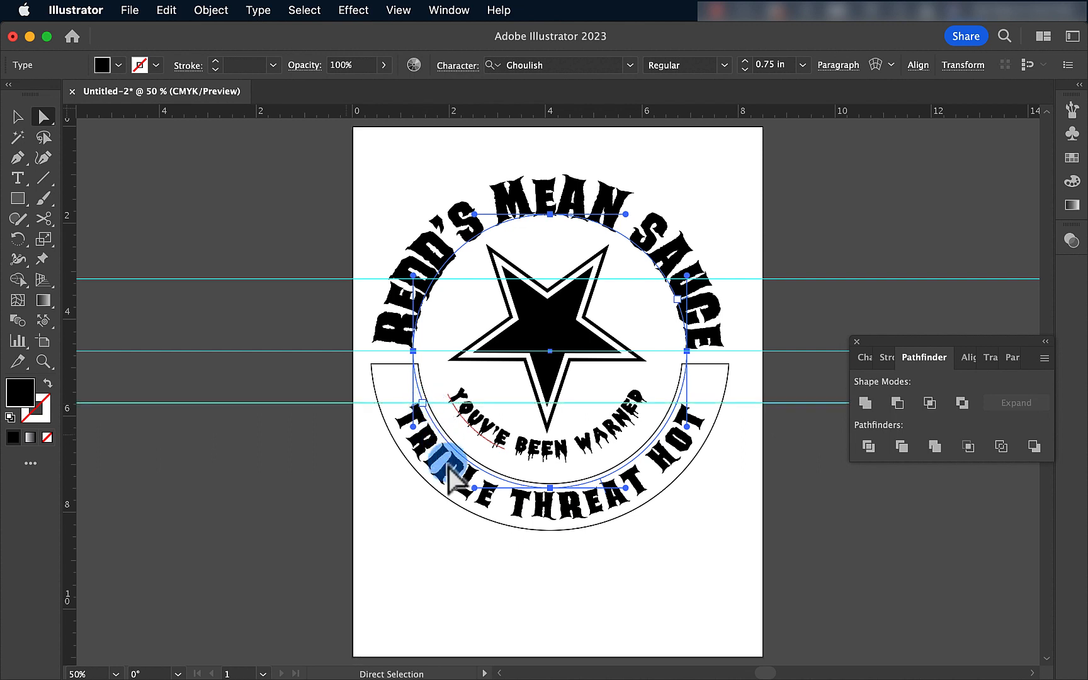
{"action": "left_click", "coordinate": [491, 595]}
- Give all of the TRIPLE THREAT HOT text a white fill without a stroke, and deselect it
{"action": "triple_click", "coordinate": [557, 501]}
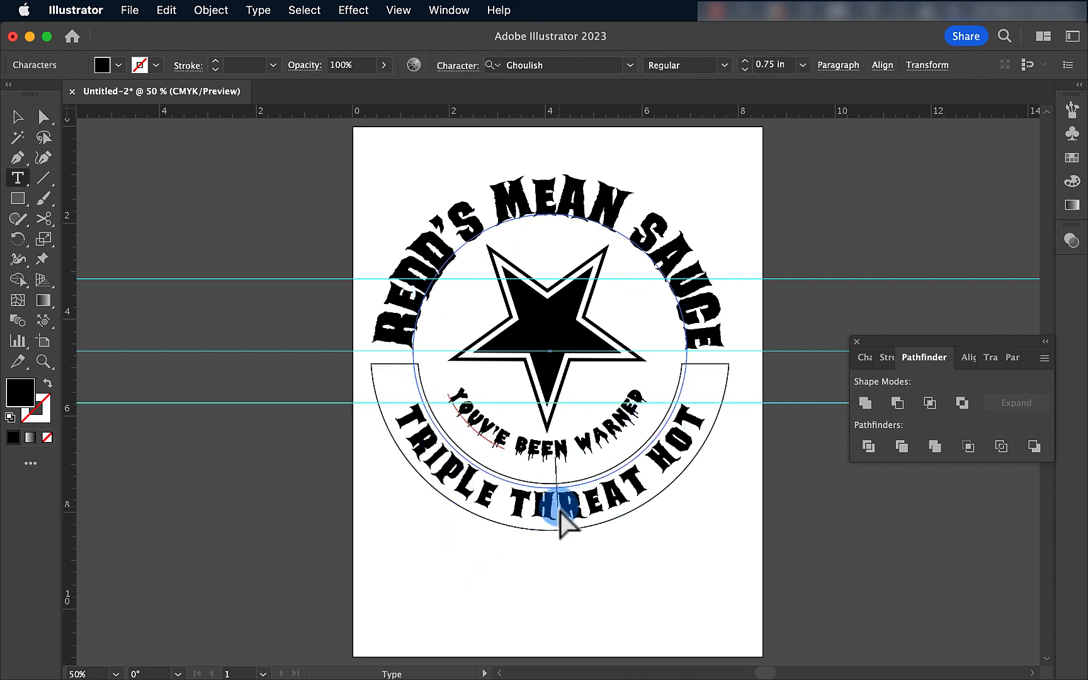
{"action": "left_click", "coordinate": [12, 419]}
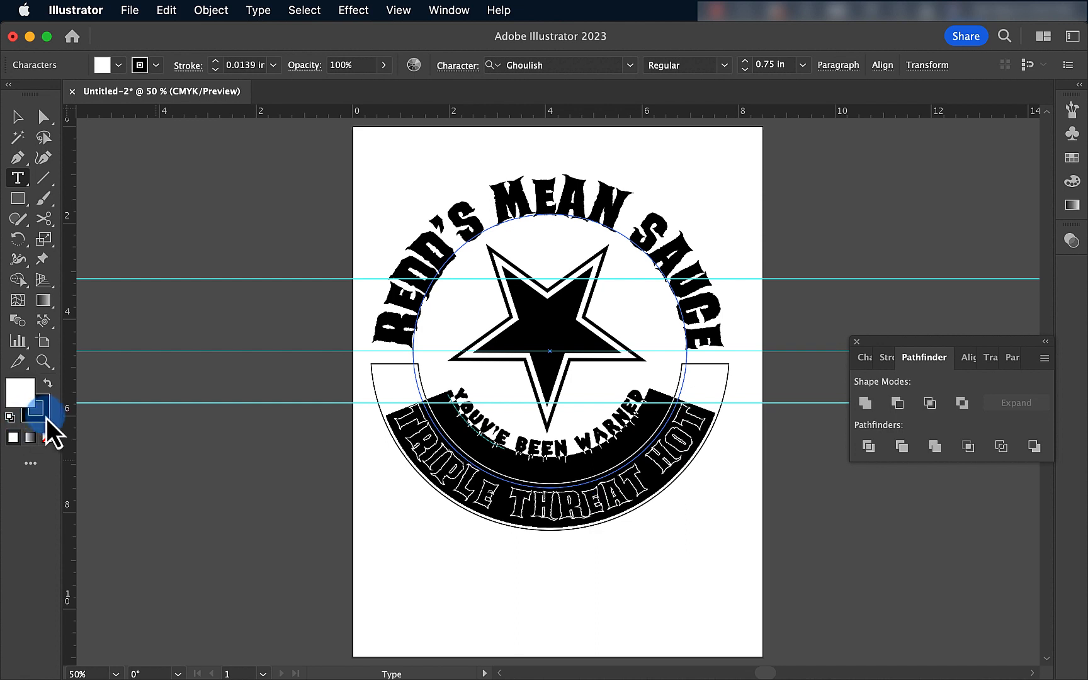
{"action": "left_click", "coordinate": [46, 418]}
{"action": "left_click", "coordinate": [48, 435]}
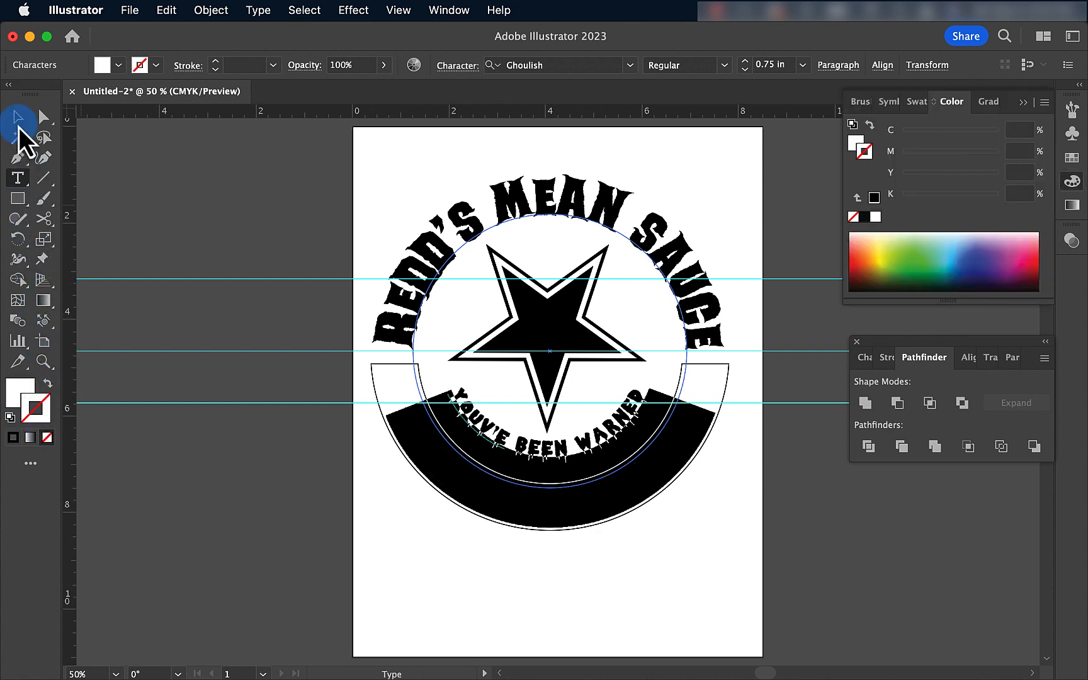
{"action": "left_click", "coordinate": [18, 116]}
{"action": "left_click", "coordinate": [153, 469]}
- Swap the lower half ring's fill and stroke to make it solid black, and send it to the back behind the text
{"action": "left_click", "coordinate": [399, 366]}
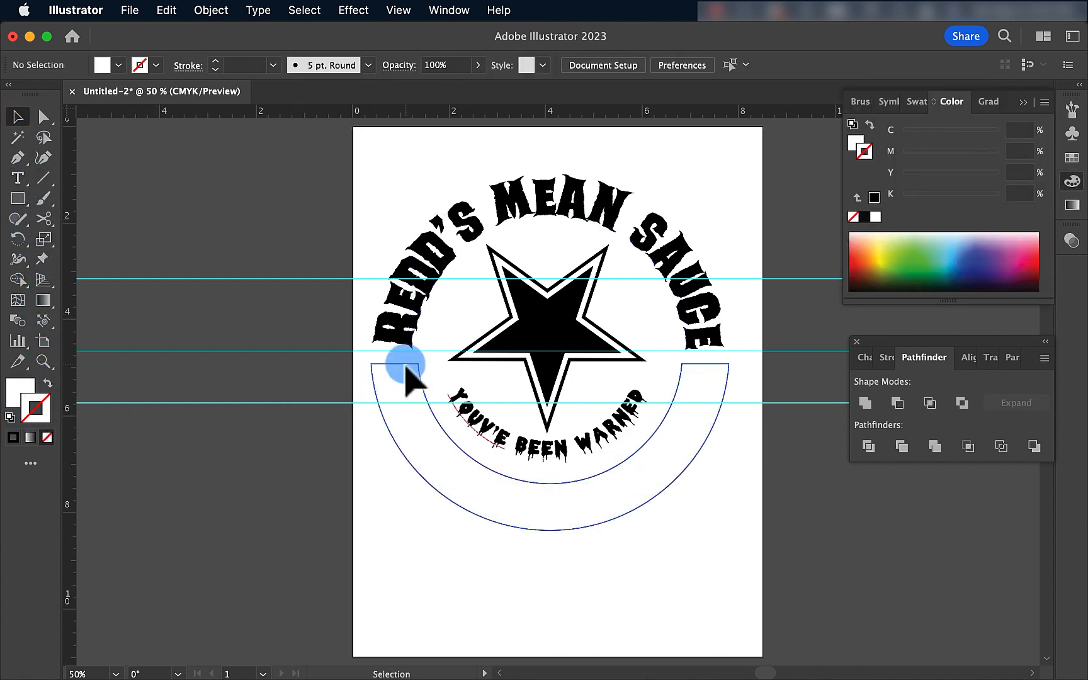
{"action": "left_click", "coordinate": [45, 384]}
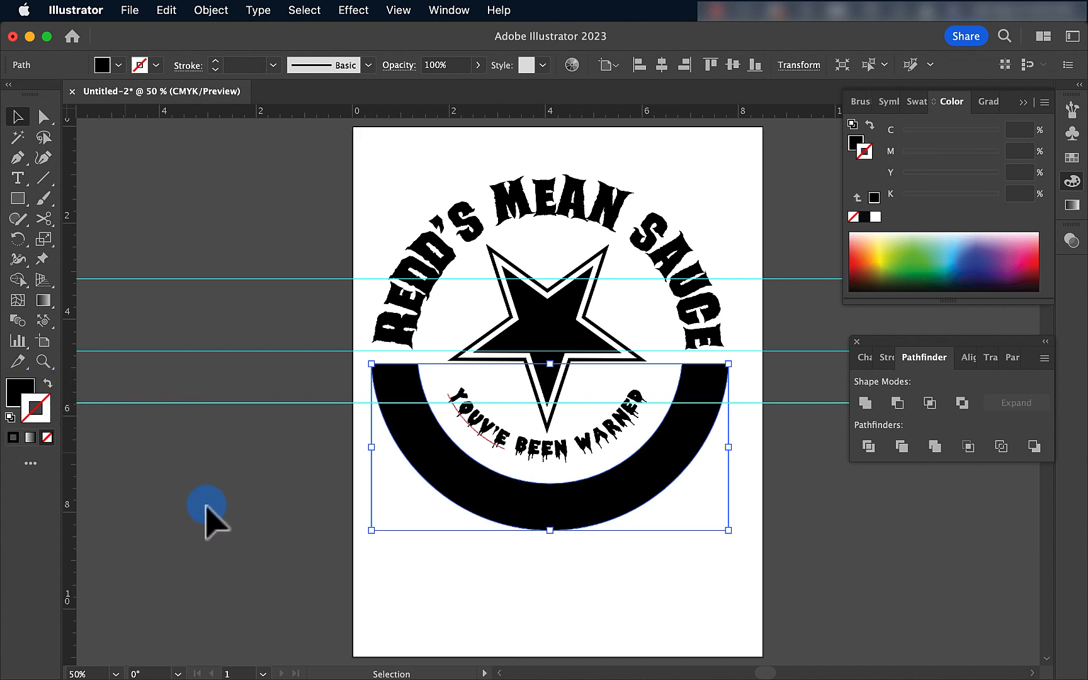
{"action": "left_click", "coordinate": [214, 512]}
{"action": "left_click", "coordinate": [414, 365]}
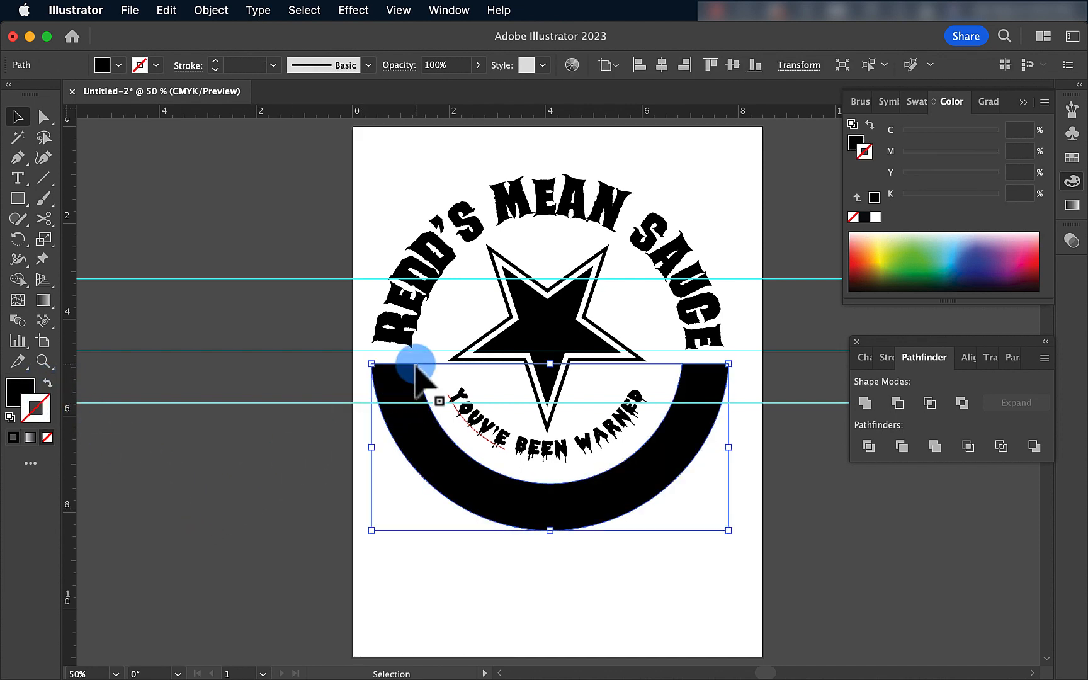
{"action": "key", "text": "super+shift+bracketleft"}
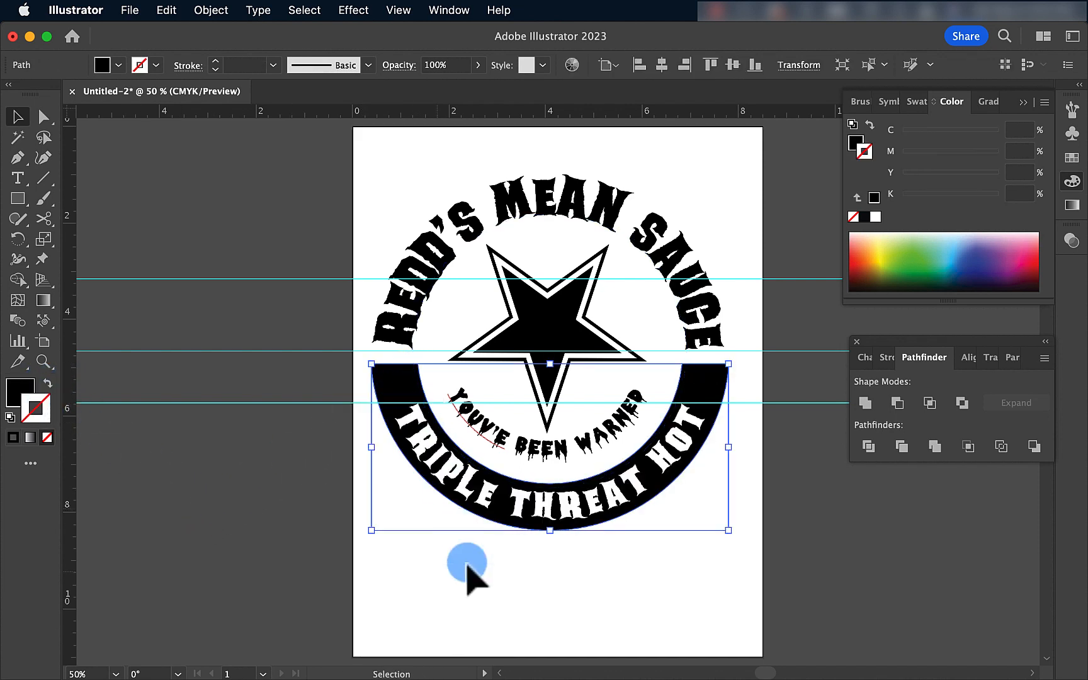
{"action": "left_click", "coordinate": [478, 608]}
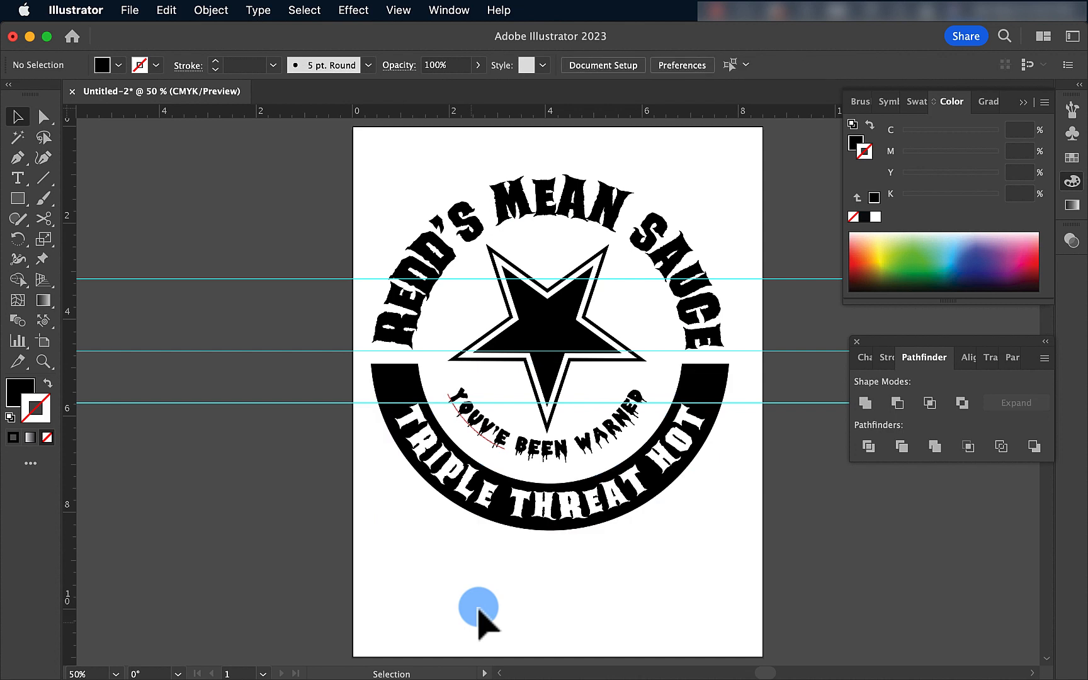
- Give the lower half ring a red fill with a black stroke, and hide the guides
{"action": "left_click", "coordinate": [579, 518]}
{"action": "left_click", "coordinate": [590, 546]}
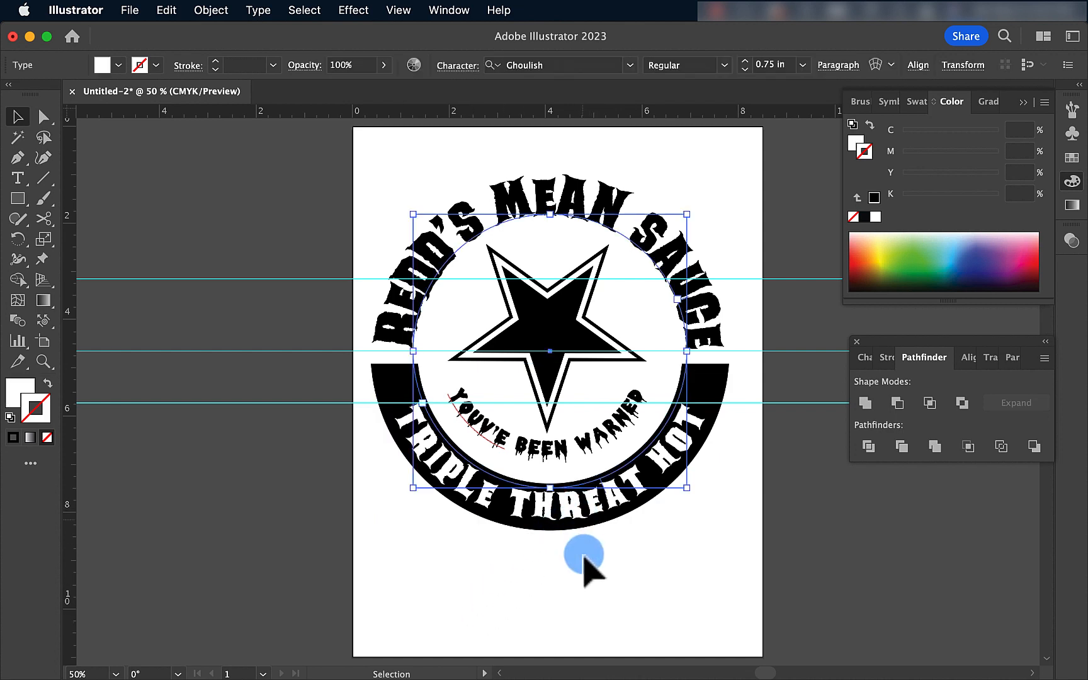
{"action": "left_click", "coordinate": [709, 365]}
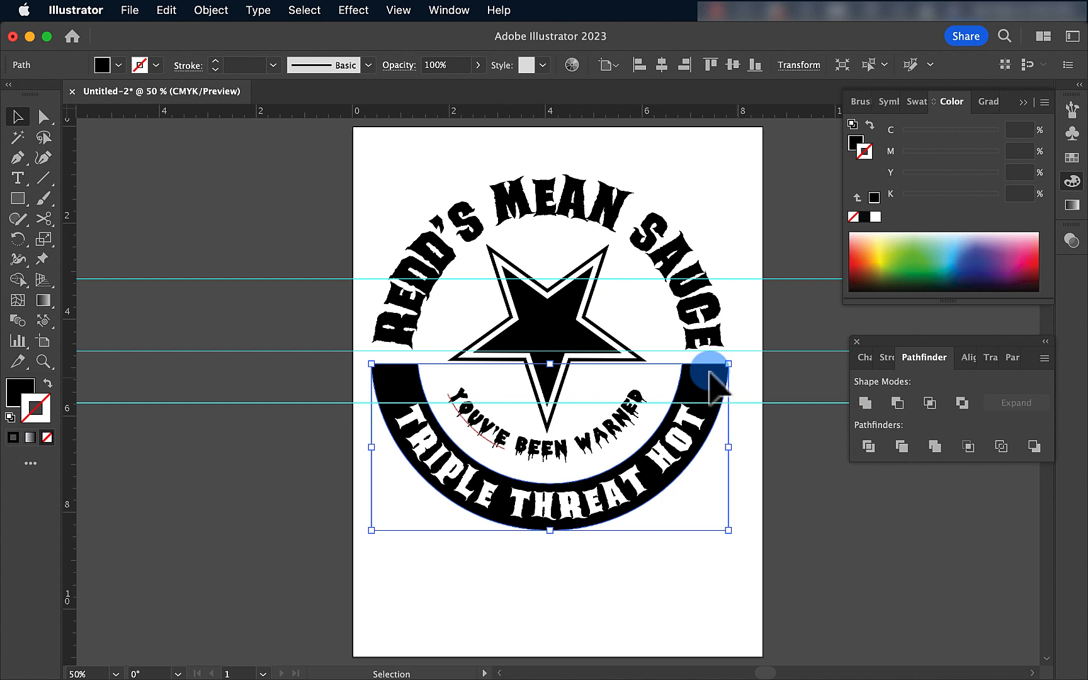
{"action": "left_click", "coordinate": [915, 109]}
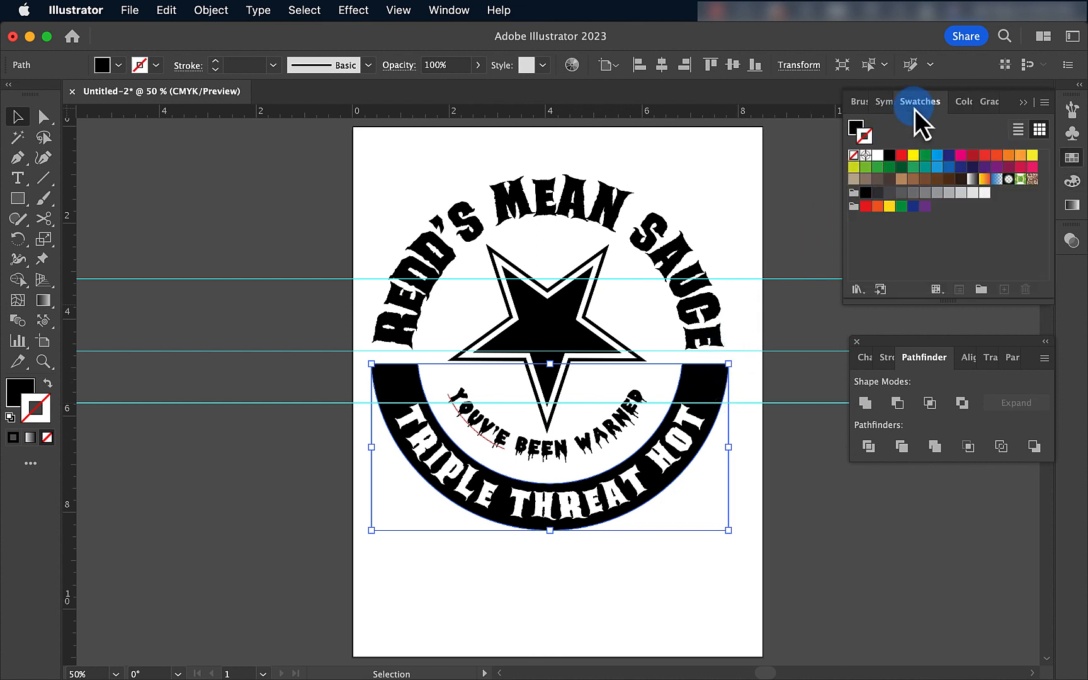
{"action": "left_click", "coordinate": [901, 155]}
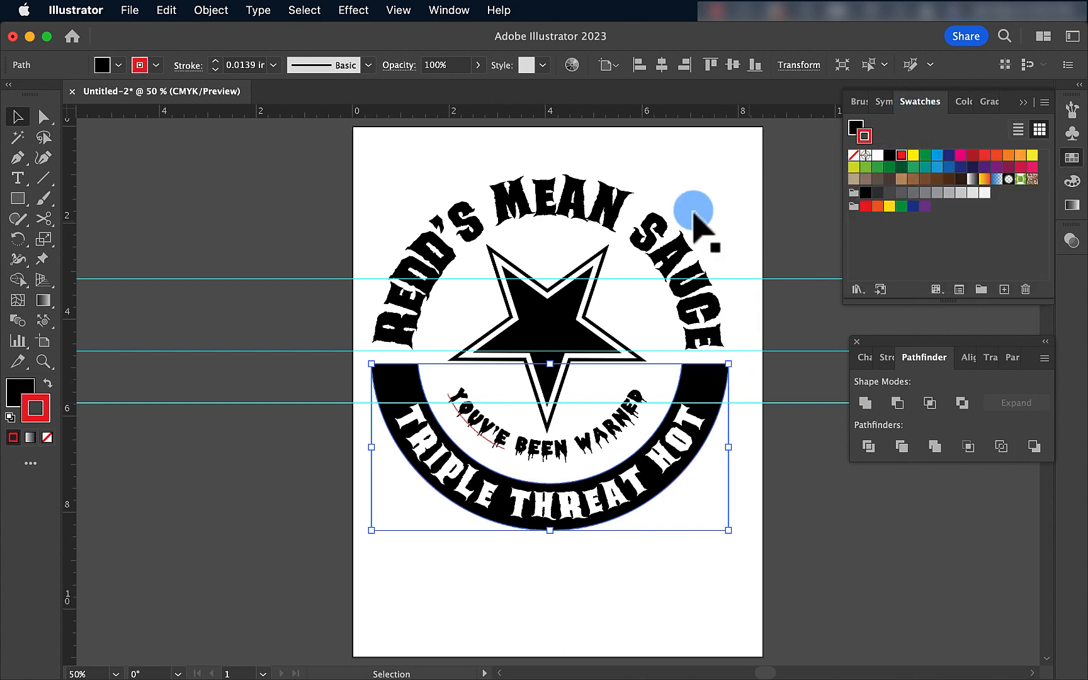
{"action": "left_click", "coordinate": [48, 382]}
{"action": "left_click", "coordinate": [261, 515]}
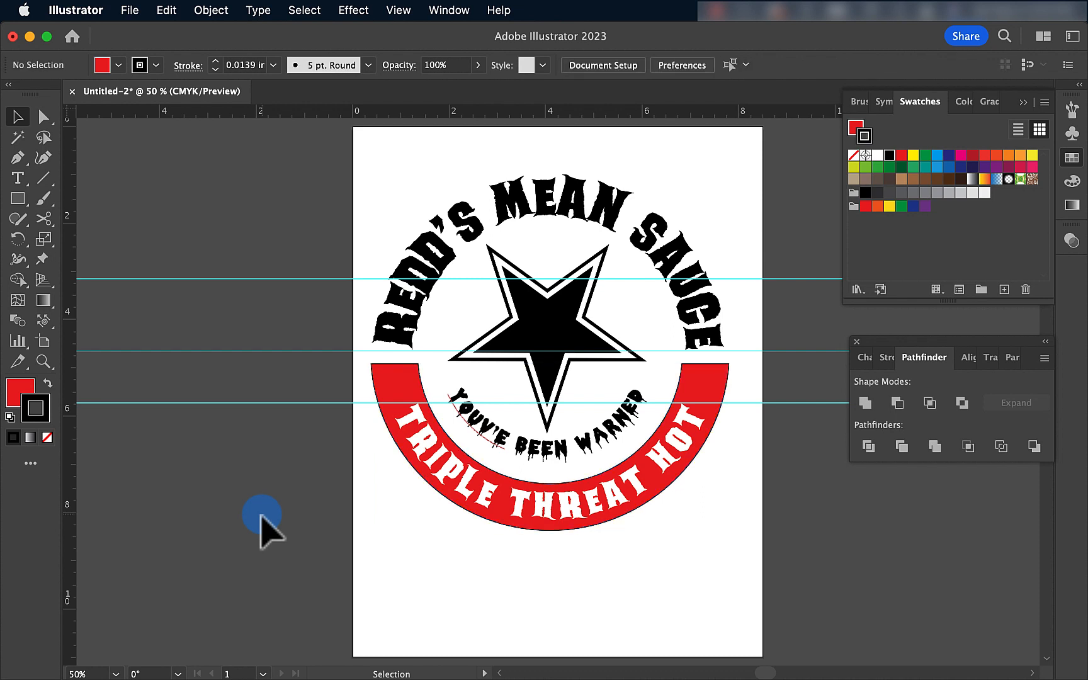
{"action": "key", "text": "super+semicolon"}
{"action": "key", "text": "super+0"}
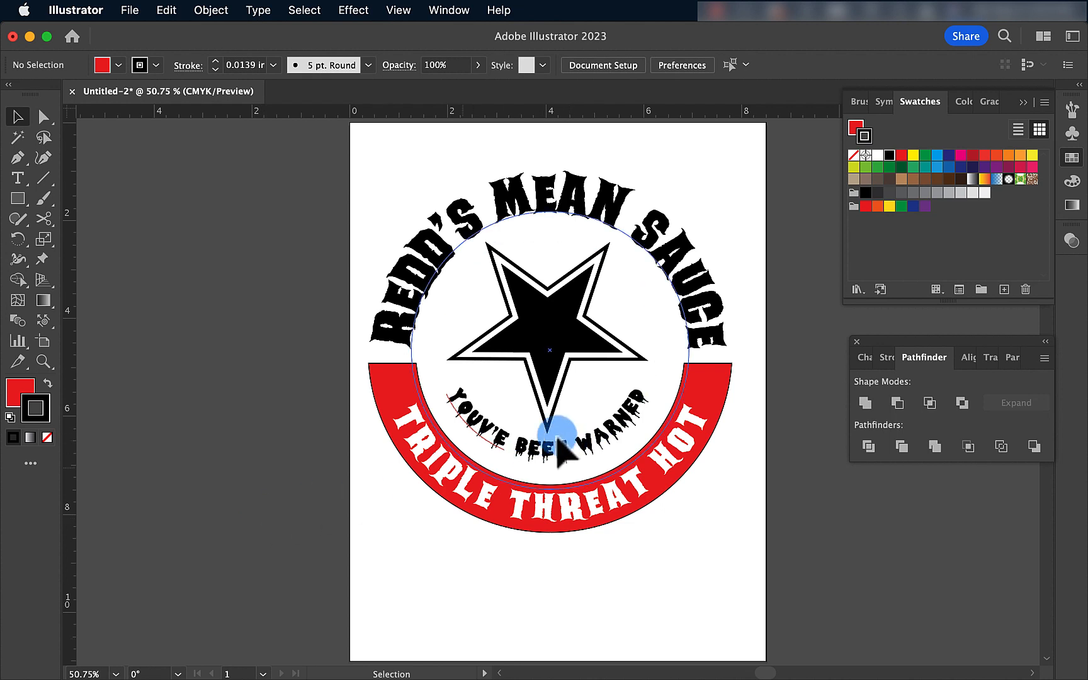
- Run the spelling check on the inner curved text and change Youv'e to You've
{"action": "triple_click", "coordinate": [473, 421]}
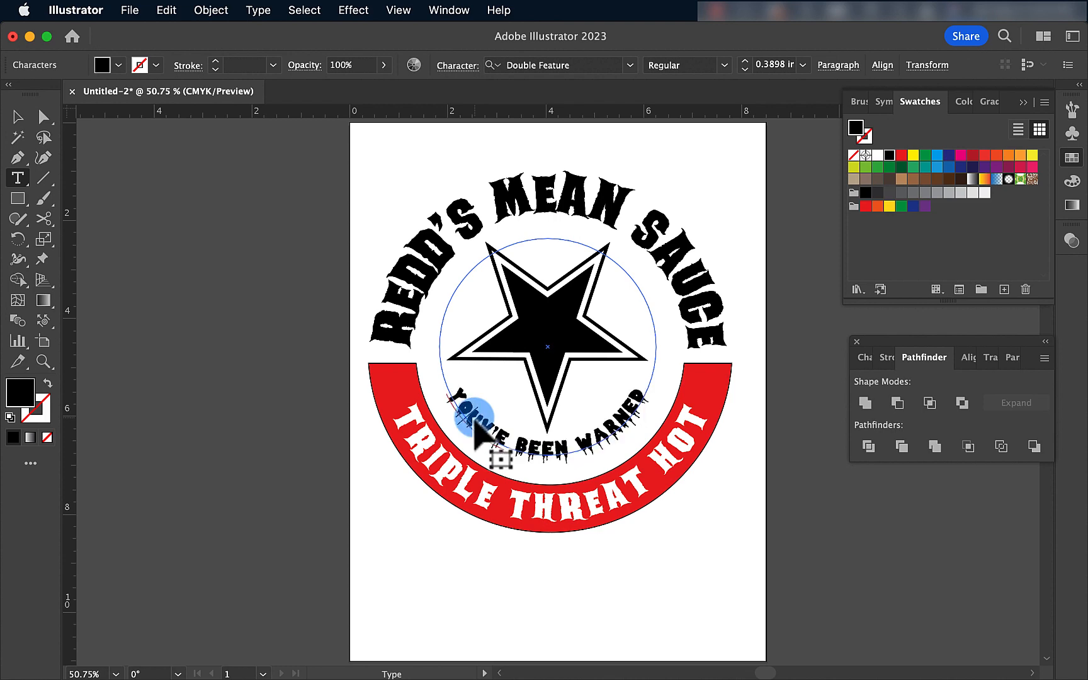
{"action": "double_click", "coordinate": [473, 421]}
{"action": "left_click", "coordinate": [211, 15]}
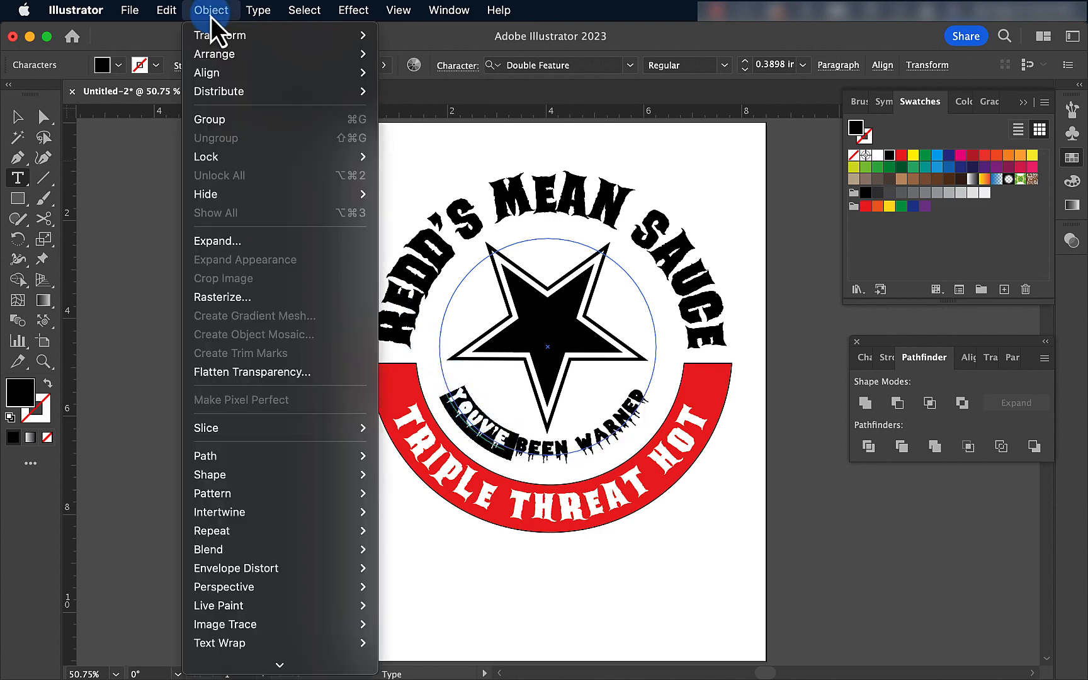
{"action": "mouse_move", "coordinate": [166, 11]}
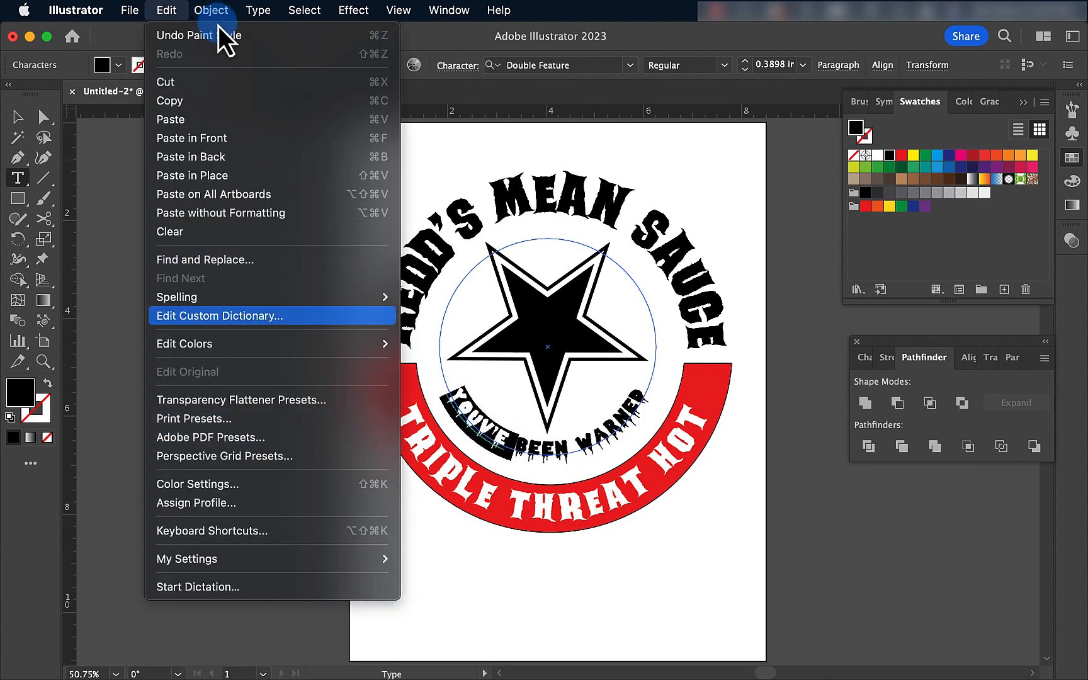
{"action": "mouse_move", "coordinate": [378, 296]}
{"action": "left_click", "coordinate": [456, 316]}
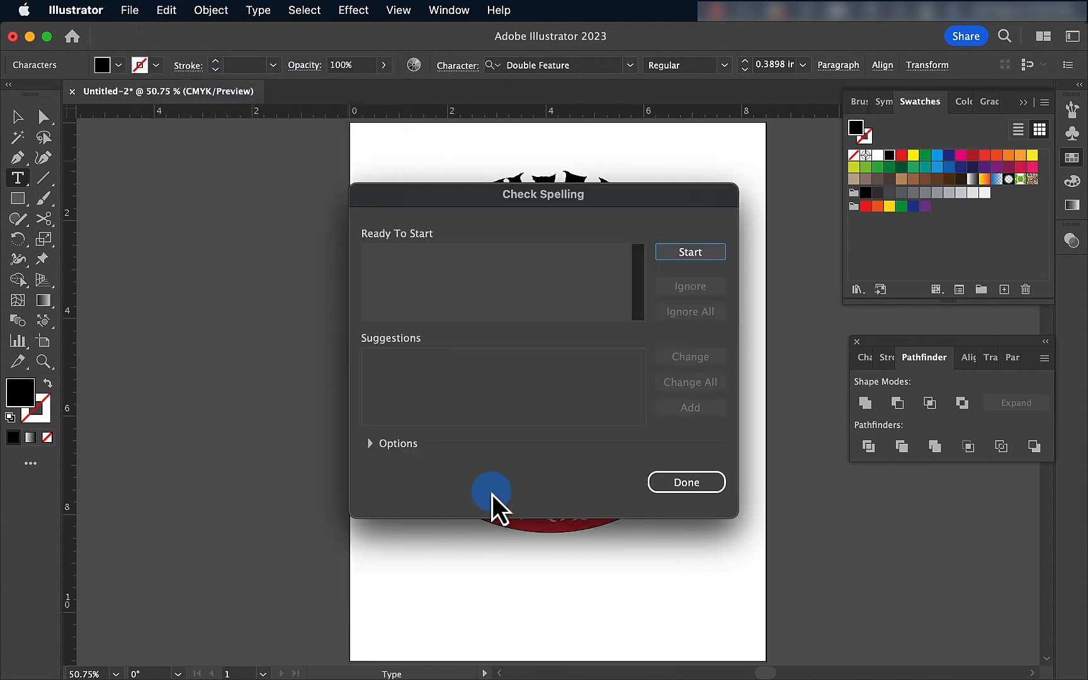
{"action": "left_click", "coordinate": [689, 251]}
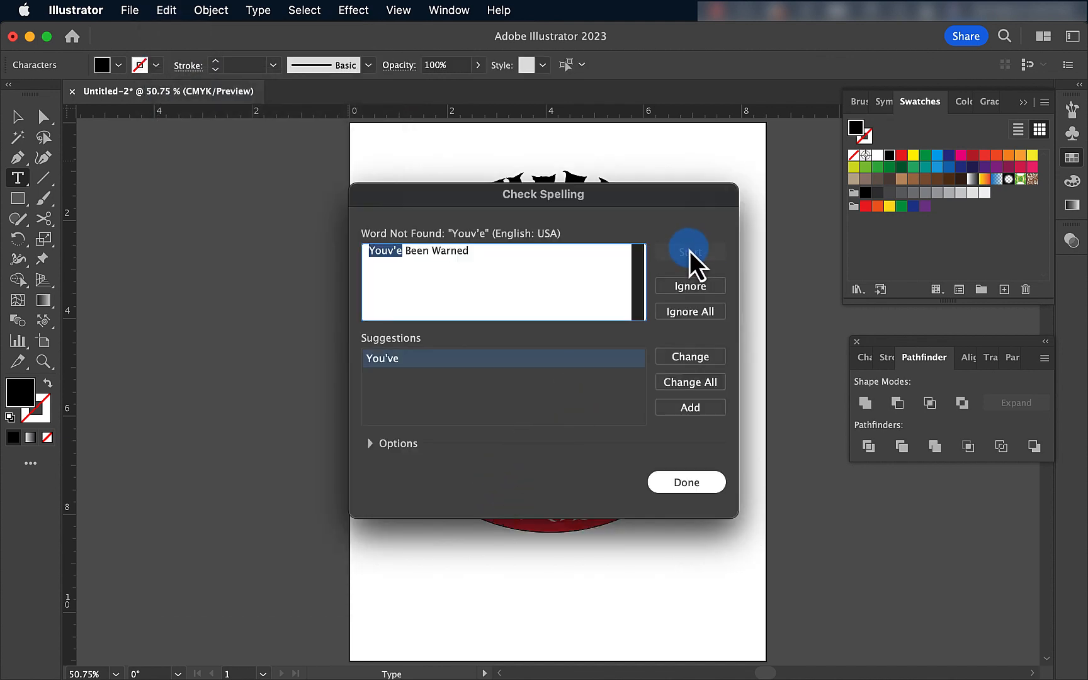
{"action": "left_click", "coordinate": [701, 361]}
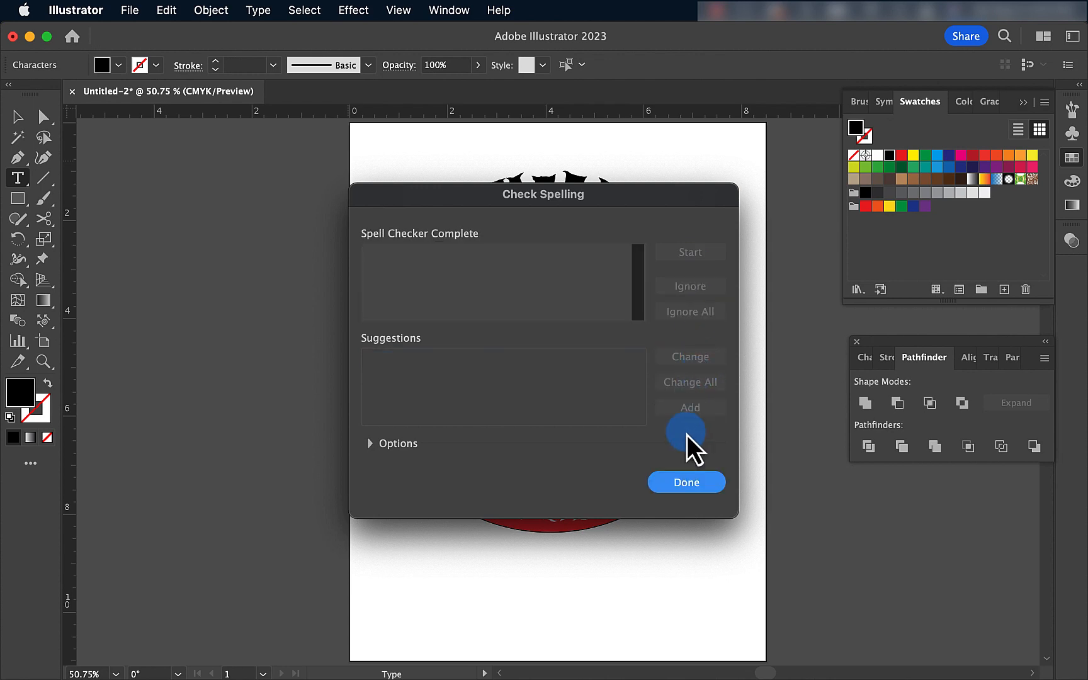
{"action": "left_click", "coordinate": [679, 485]}
{"action": "left_click", "coordinate": [17, 116]}
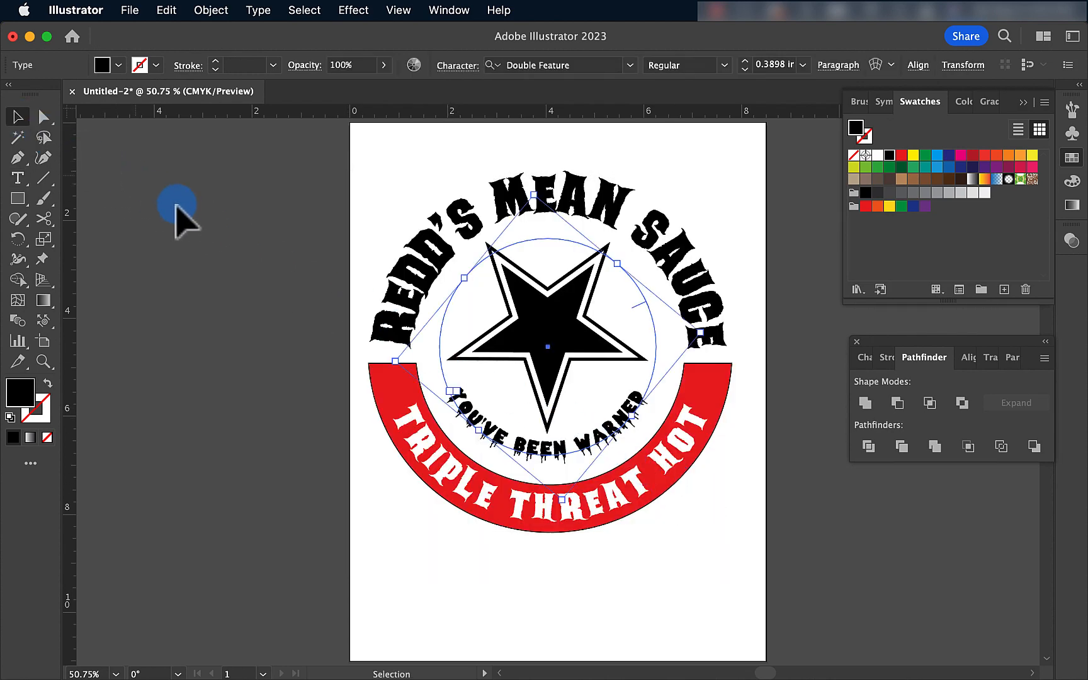
{"action": "left_click", "coordinate": [180, 211]}
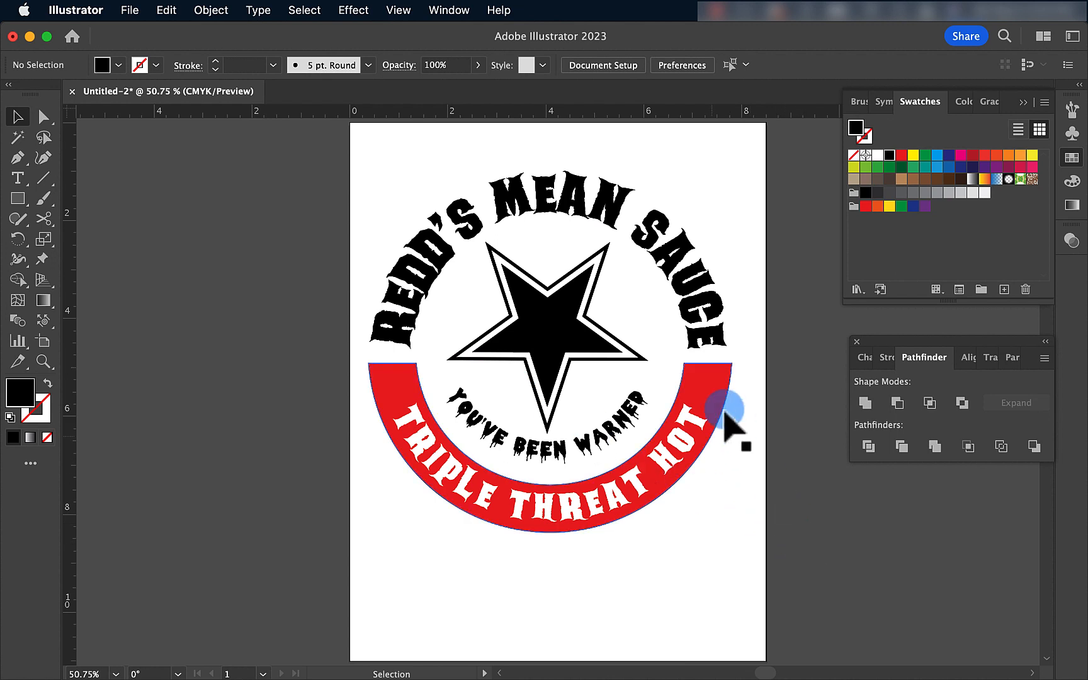
- Remove the black stroke from the red lower half ring and deselect it
{"action": "left_click", "coordinate": [710, 398]}
{"action": "left_click", "coordinate": [38, 406]}
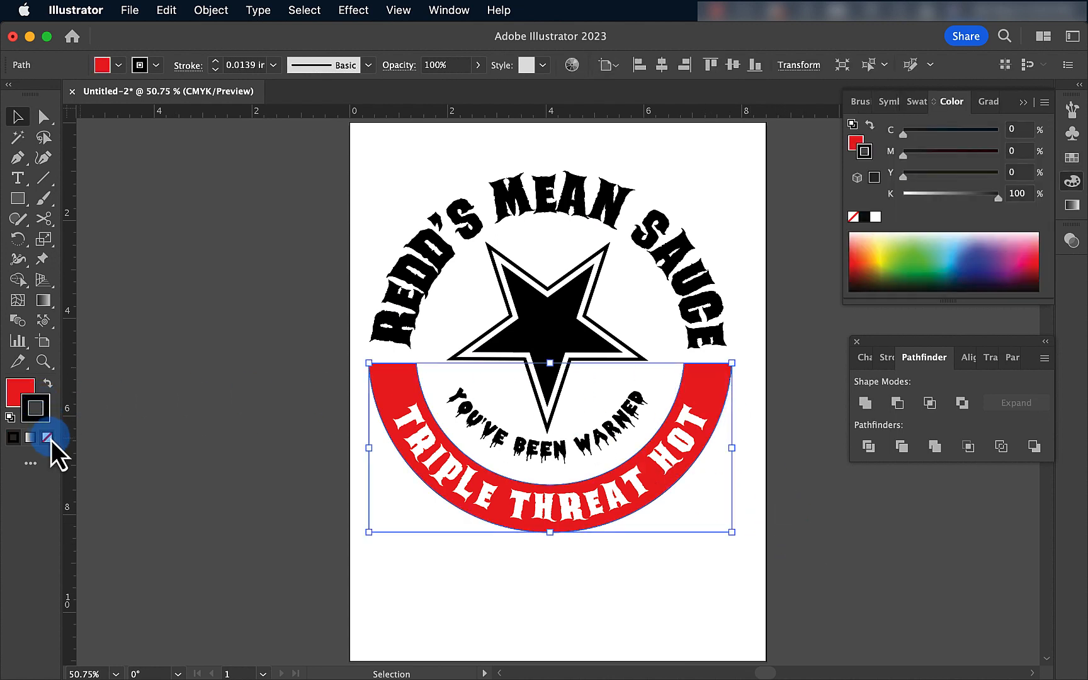
{"action": "left_click", "coordinate": [48, 438]}
{"action": "left_click", "coordinate": [366, 470]}
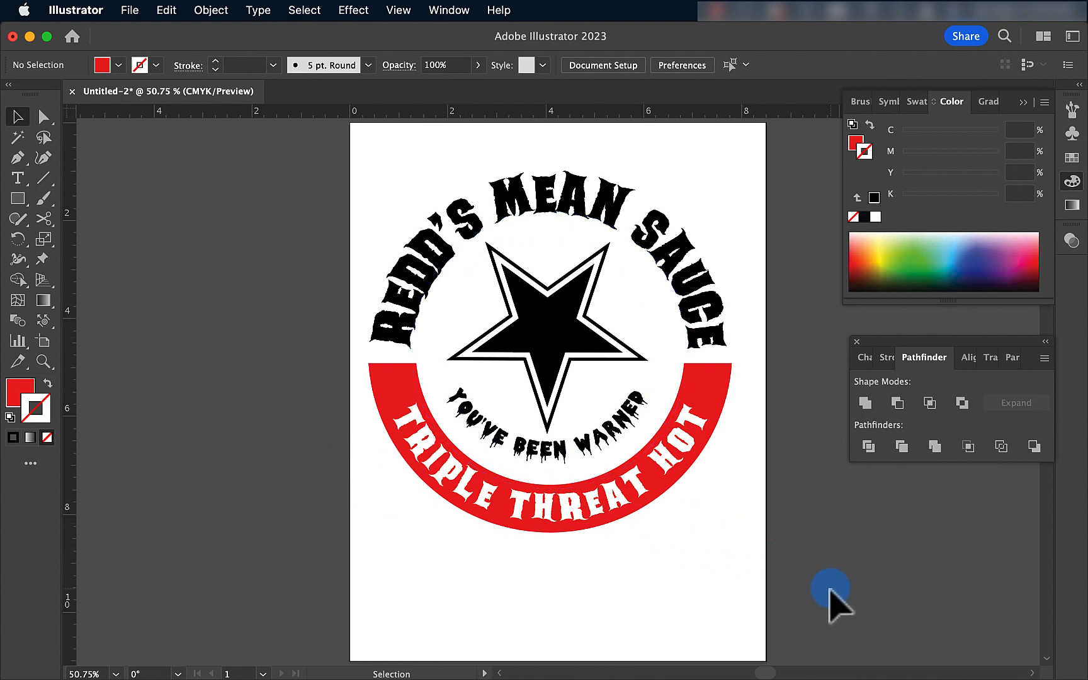
{"action": "key", "text": "a"}
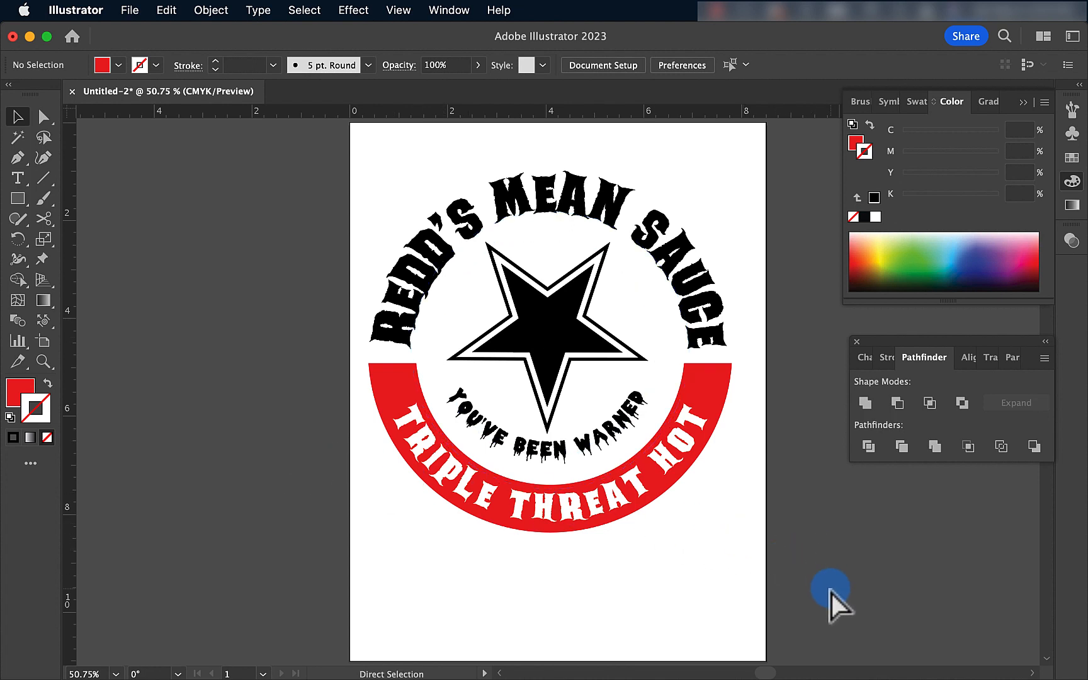